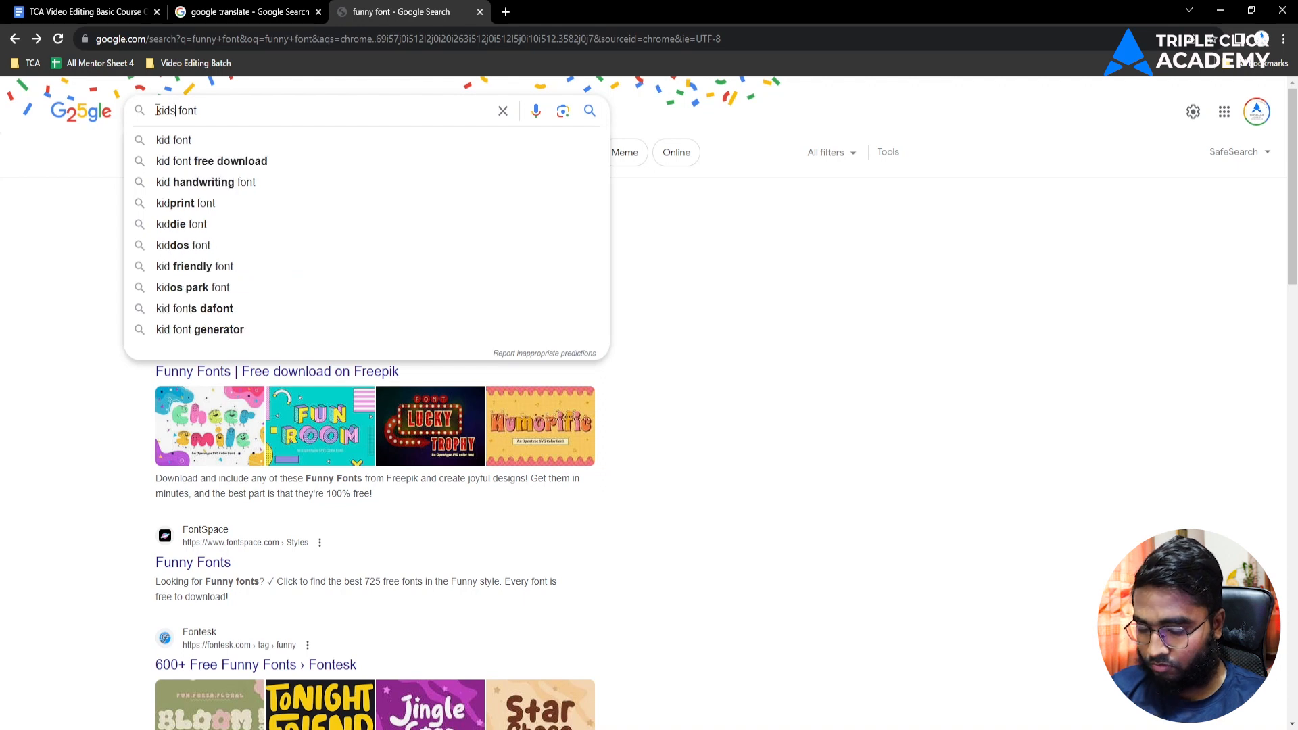
# Step: Run the kids font search and open 1001 Fonts' Kids Fonts listing
pyautogui.press('Return')
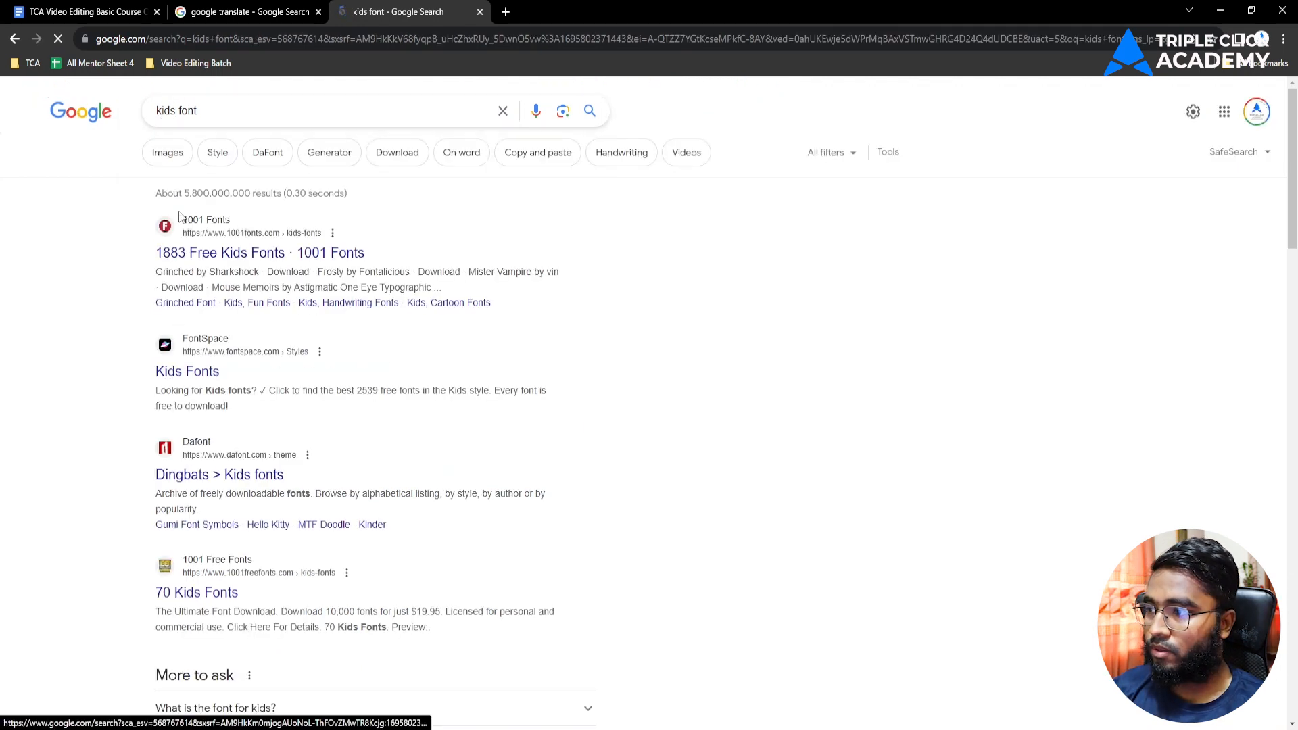
pyautogui.click(164, 252)
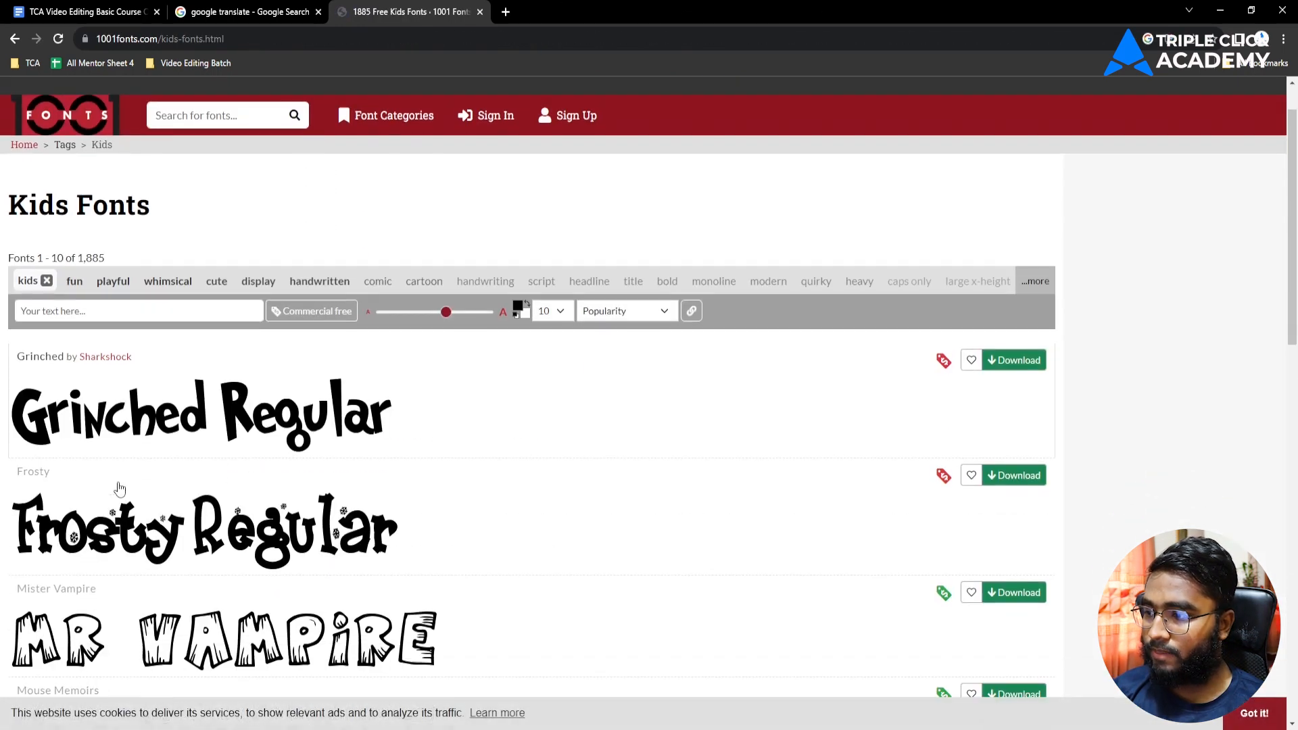
pyautogui.scroll(-3, 119, 488)
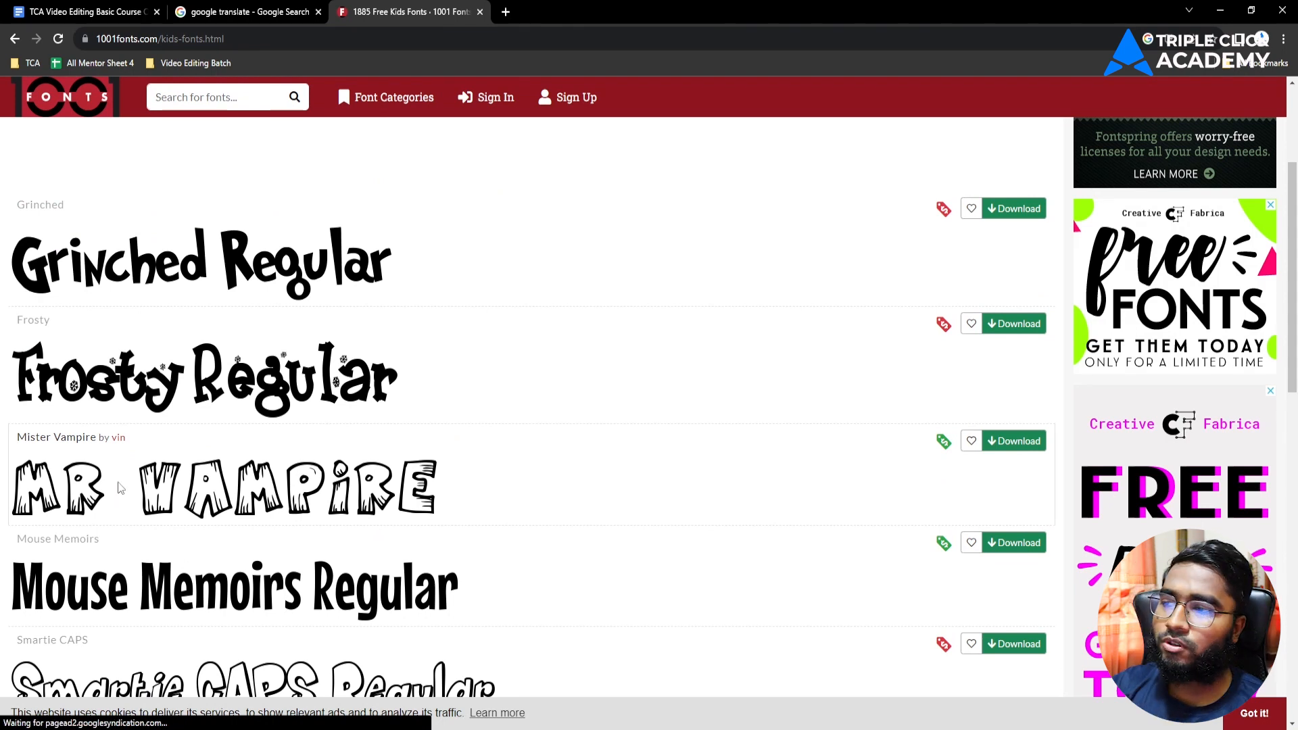
pyautogui.scroll(-6, 386, 422)
pyautogui.scroll(-4, 385, 422)
# Step: Download the Grinched font, leaving a blank new Chrome tab open
pyautogui.scroll(12, 269, 400)
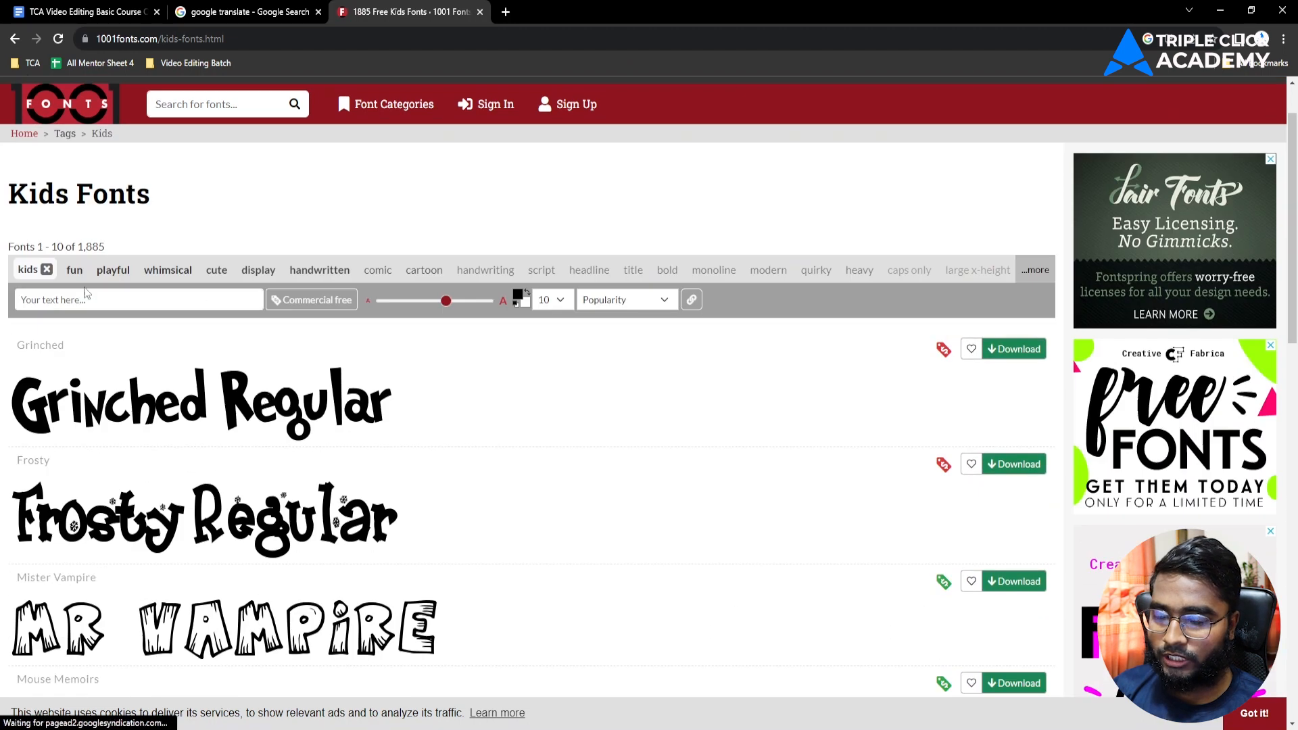
pyautogui.scroll(-2, 458, 419)
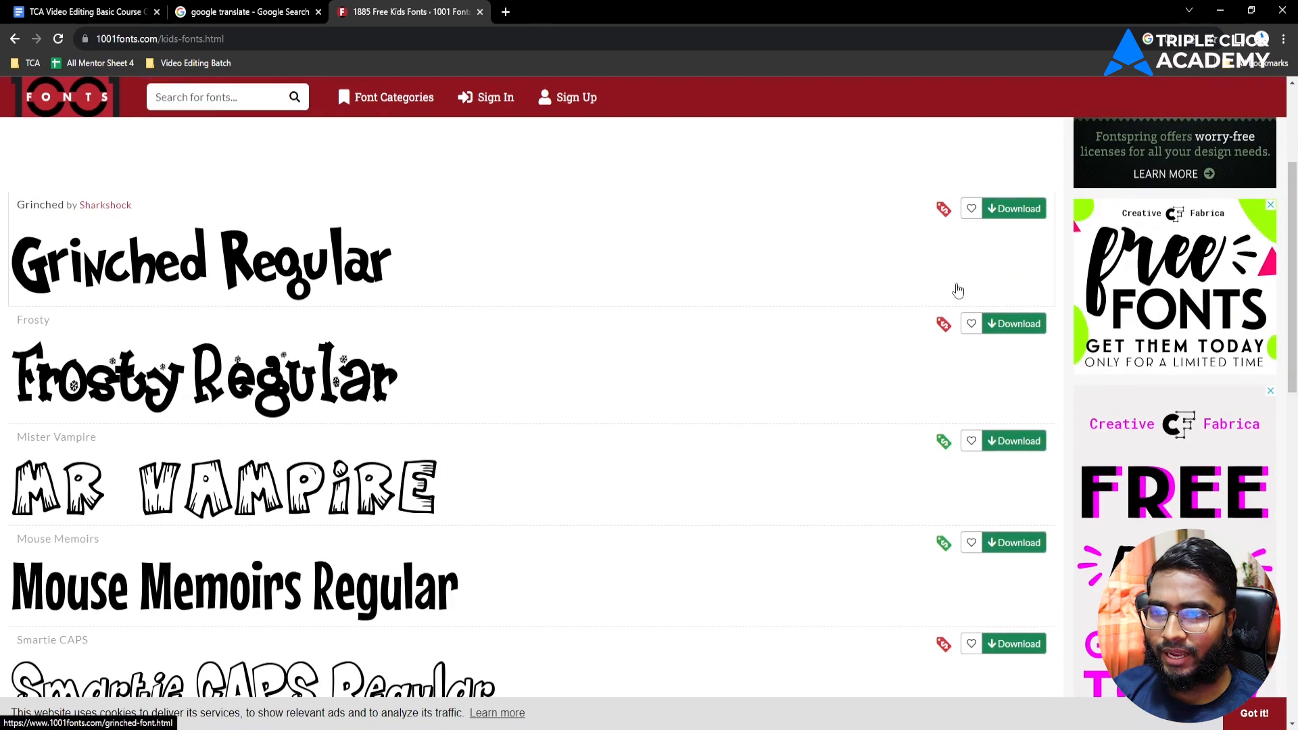
pyautogui.click(1019, 218)
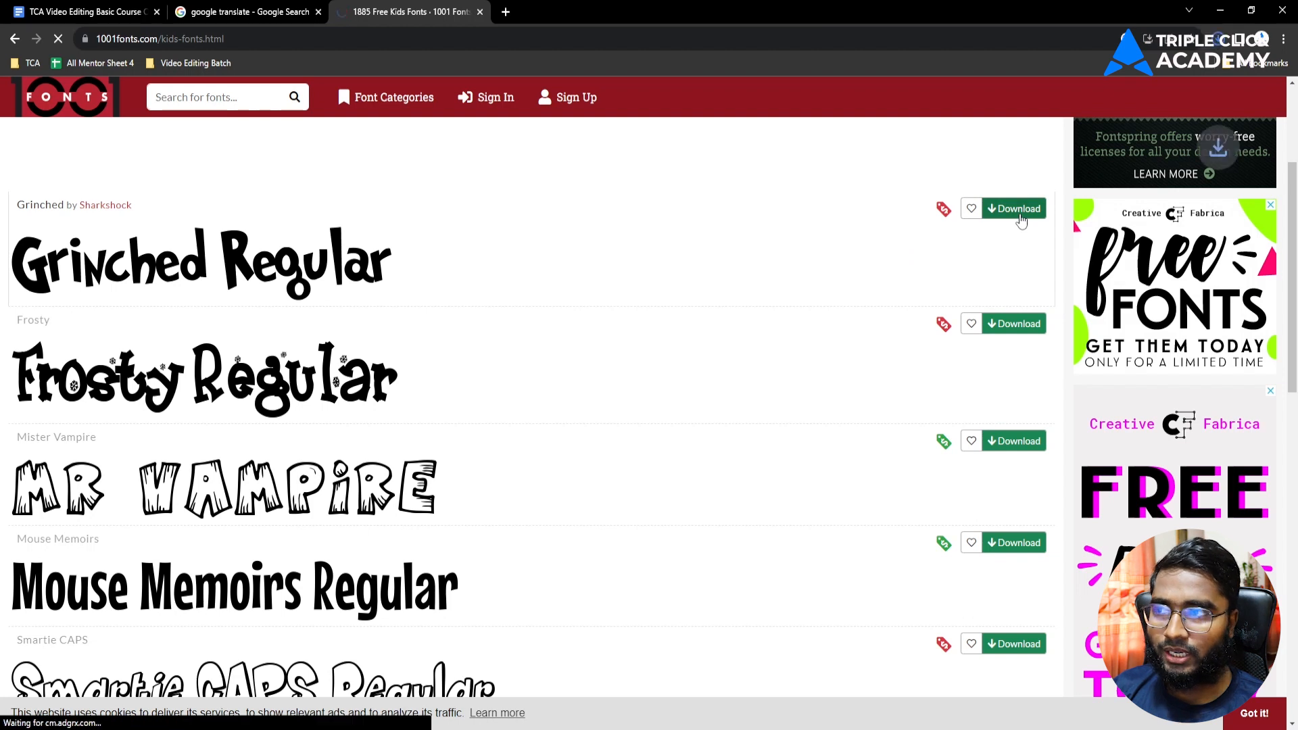
pyautogui.click(502, 14)
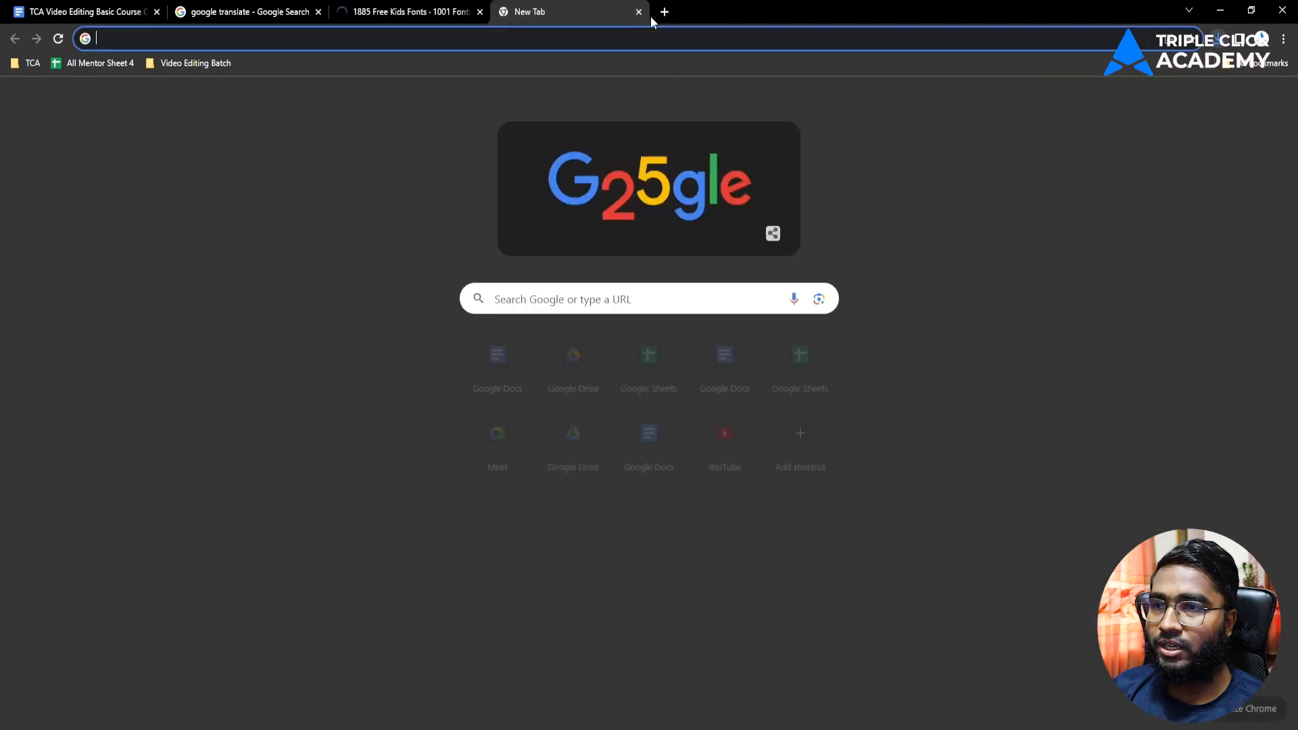
# Step: Show the downloaded grinched.zip in File Explorer from Chrome's Downloads list
pyautogui.click(1282, 39)
pyautogui.click(1121, 133)
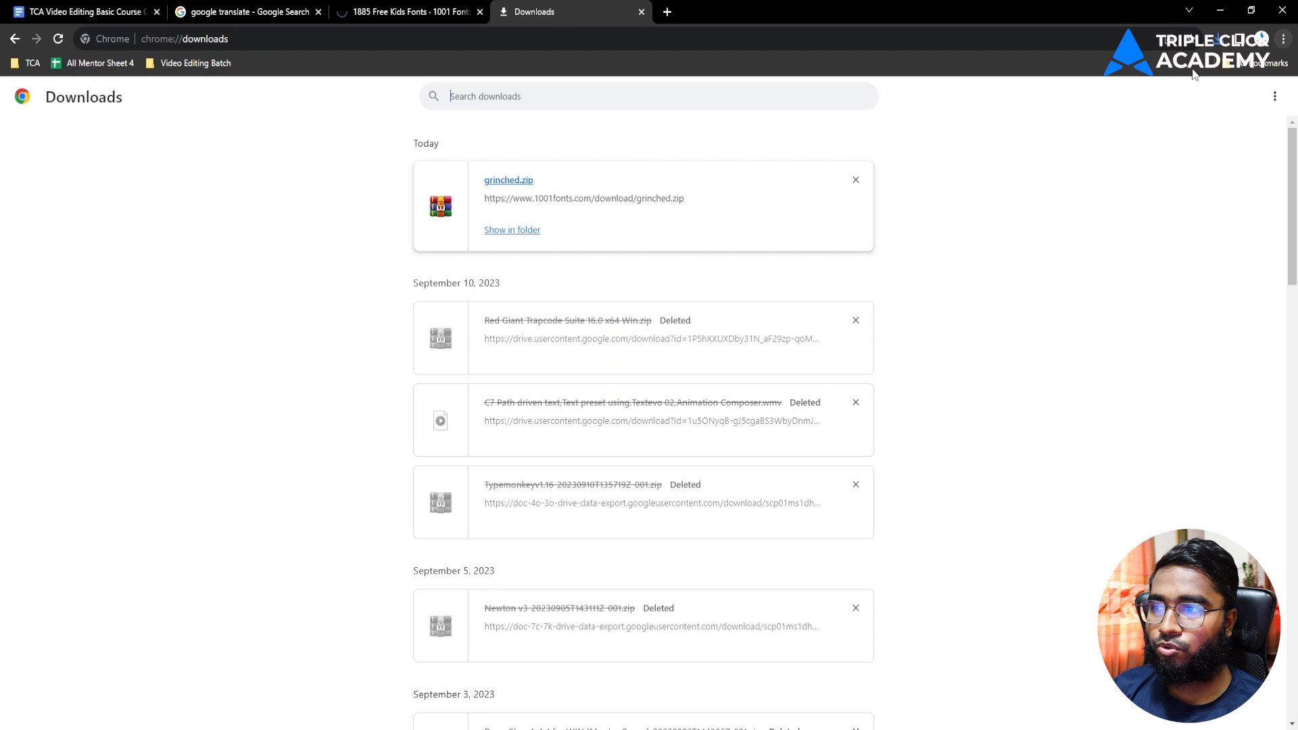
pyautogui.click(504, 230)
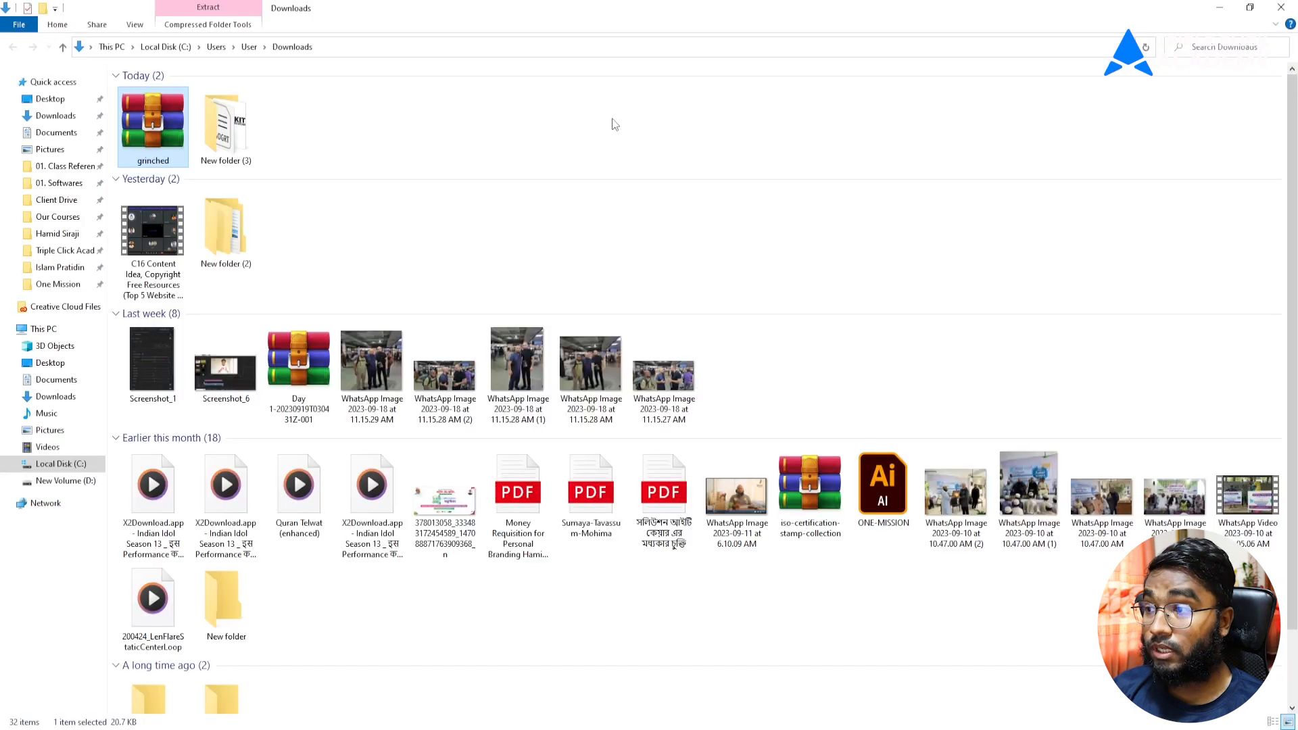
pyautogui.click(365, 112)
# Step: Create New folder (4) in Downloads, move grinched.zip into it, and open it
pyautogui.rightClick(346, 123)
pyautogui.moveTo(382, 309)
pyautogui.click(535, 305)
pyautogui.click(363, 129)
pyautogui.moveTo(150, 150); pyautogui.dragTo(223, 135)
pyautogui.doubleClick(168, 143)
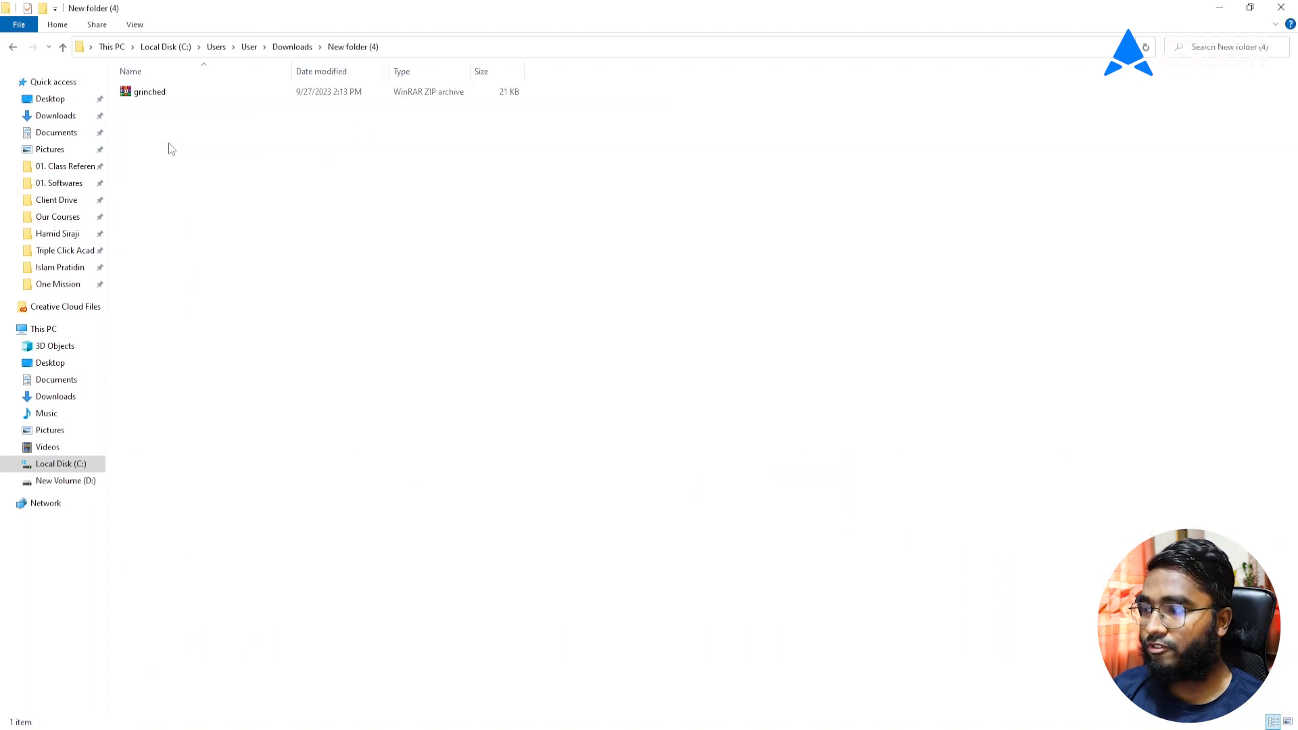
# Step: View the folder as large icons and extract the grinched archive there
pyautogui.rightClick(179, 148)
pyautogui.moveTo(215, 160)
pyautogui.click(365, 177)
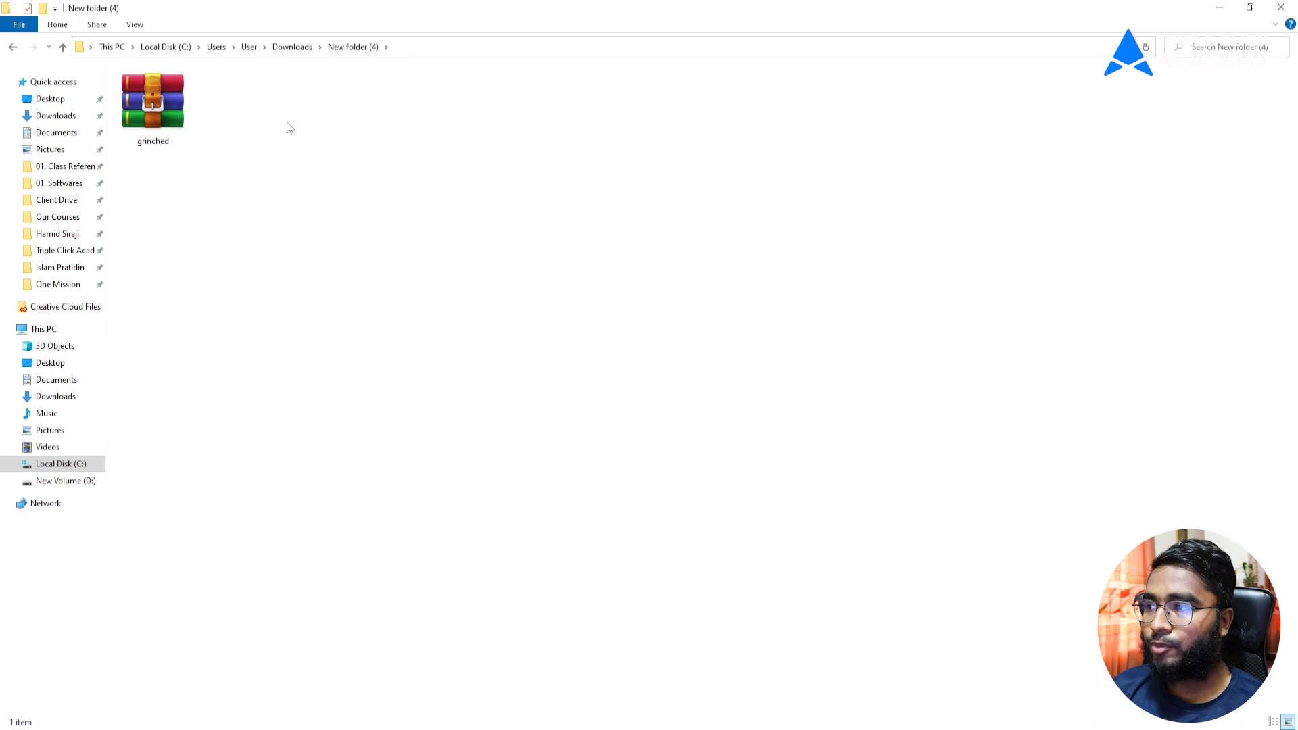
pyautogui.click(152, 107)
pyautogui.rightClick(152, 107)
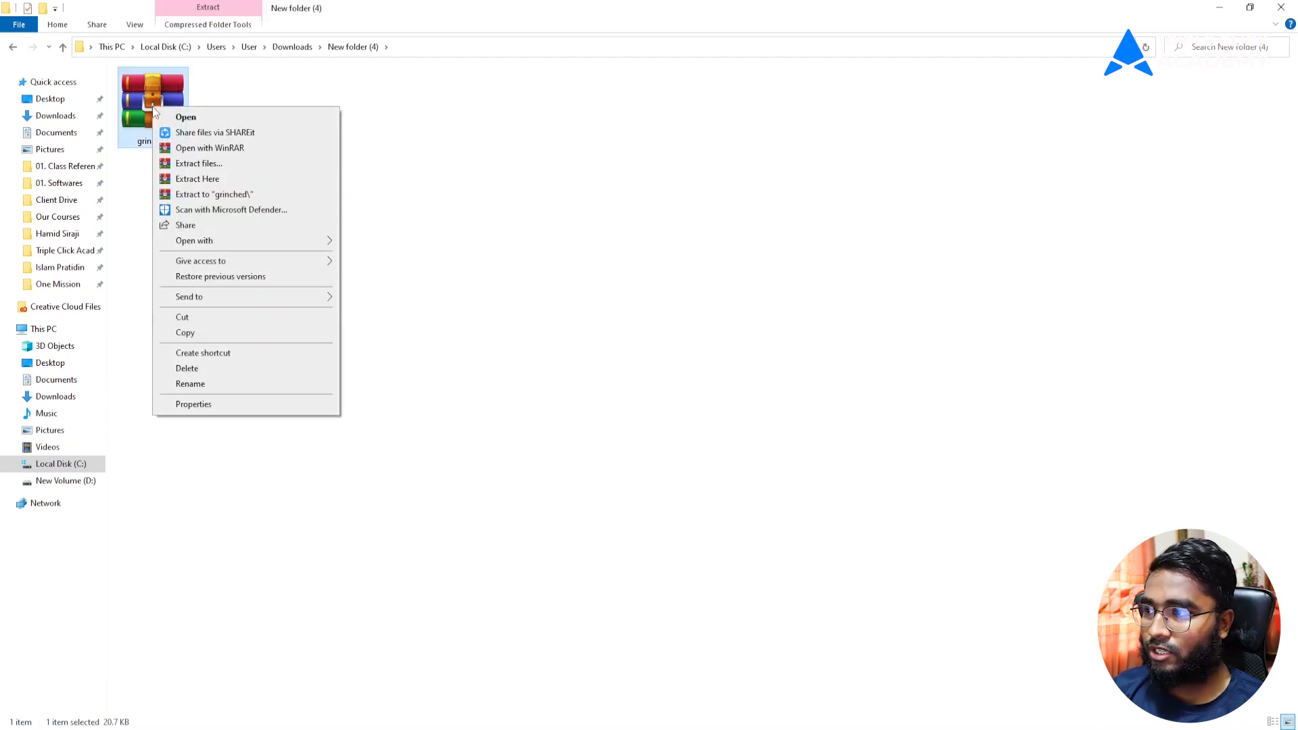
pyautogui.click(200, 179)
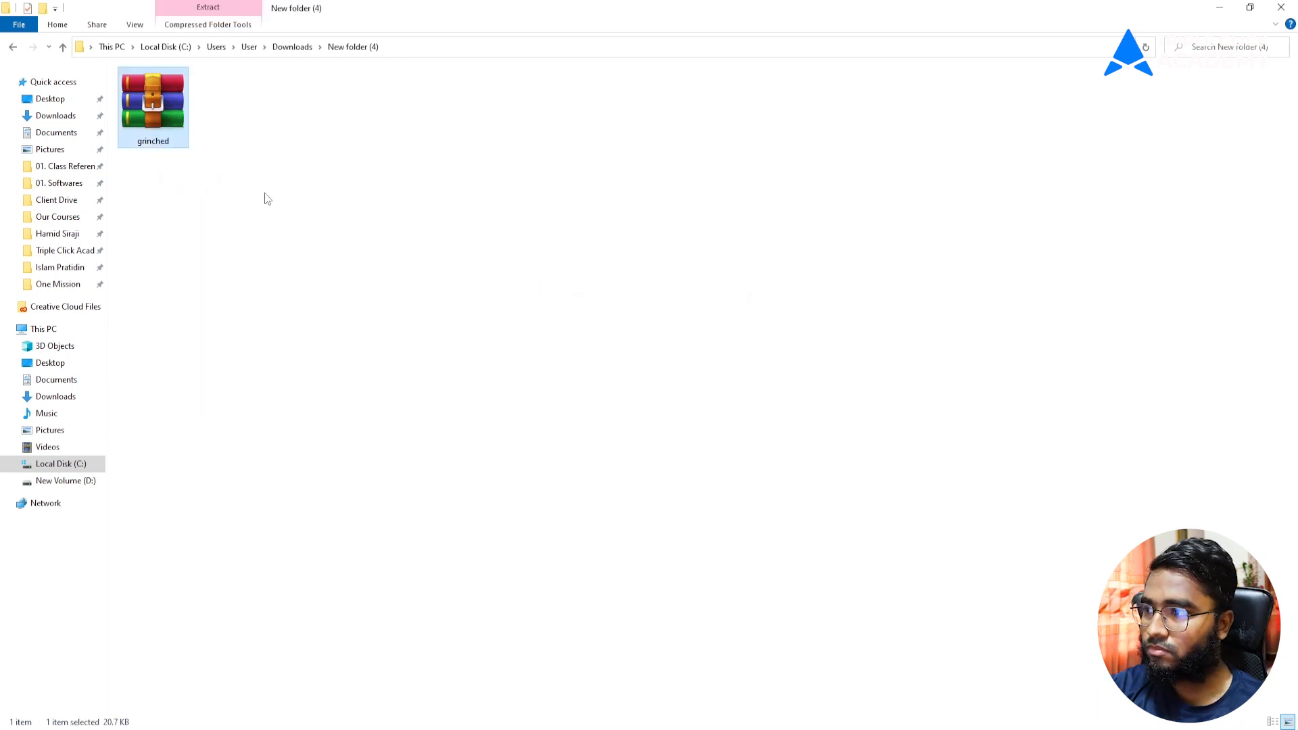
# Step: Install the Grinched font from the extracted GrinchedRegular file, then return to Chrome
pyautogui.doubleClick(290, 122)
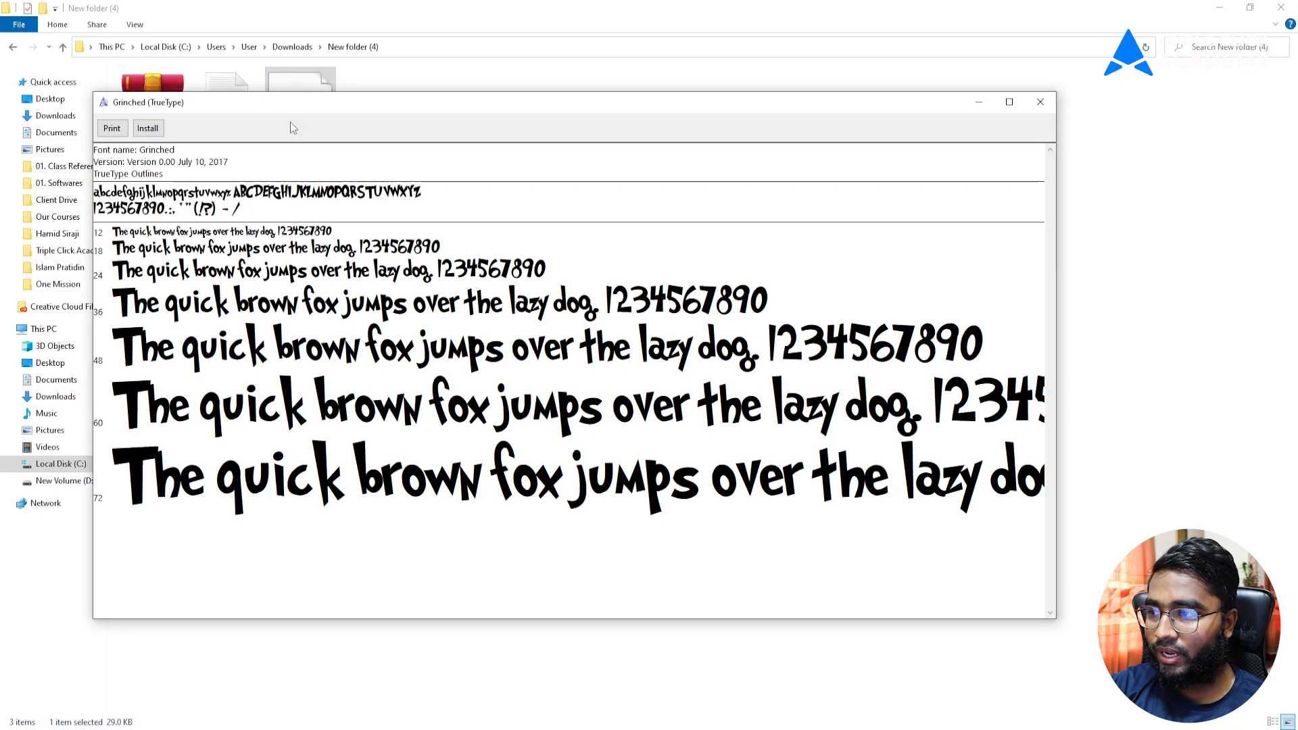
pyautogui.click(145, 129)
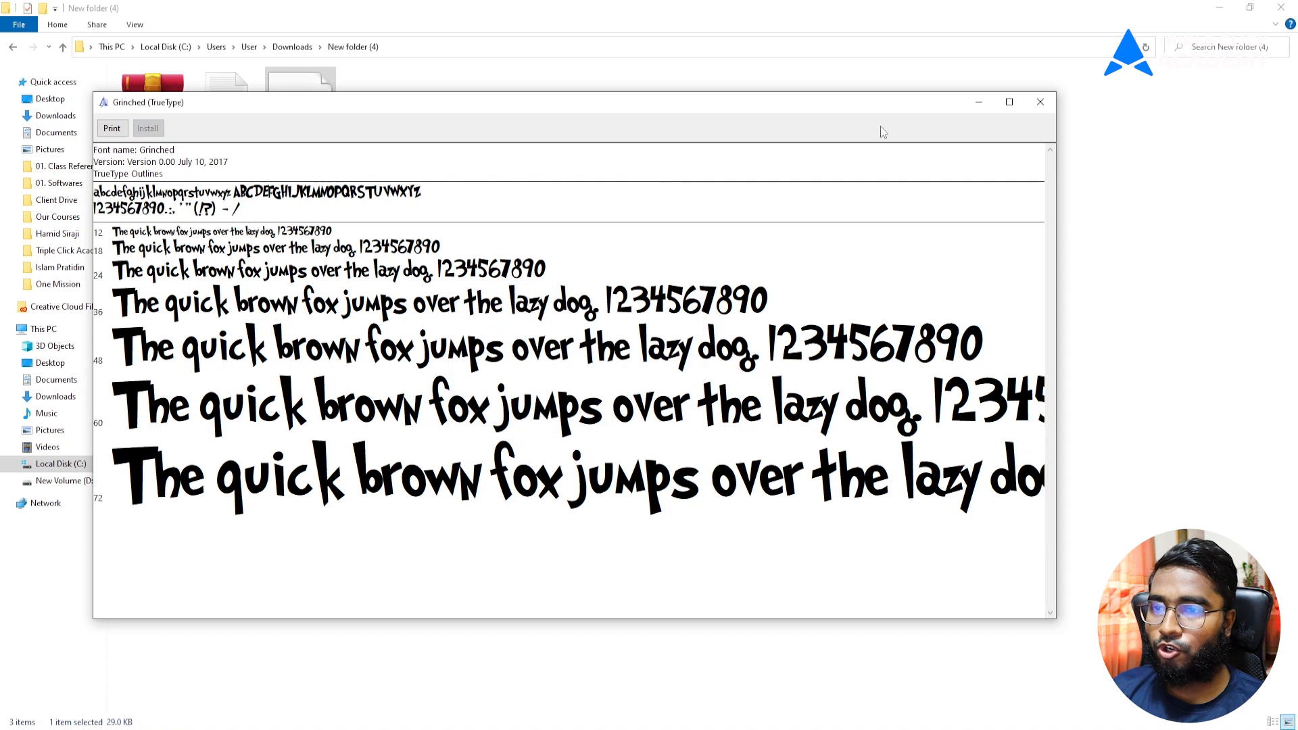
pyautogui.click(1040, 102)
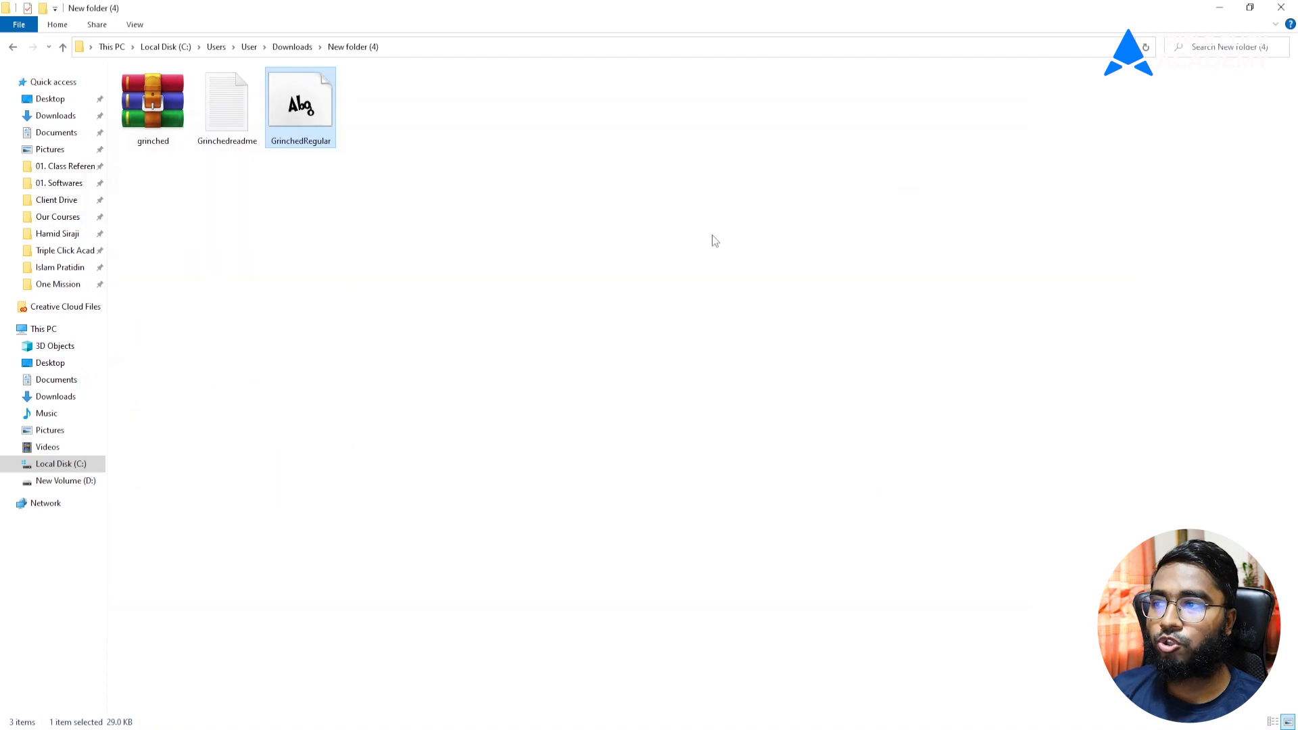
pyautogui.click(488, 236)
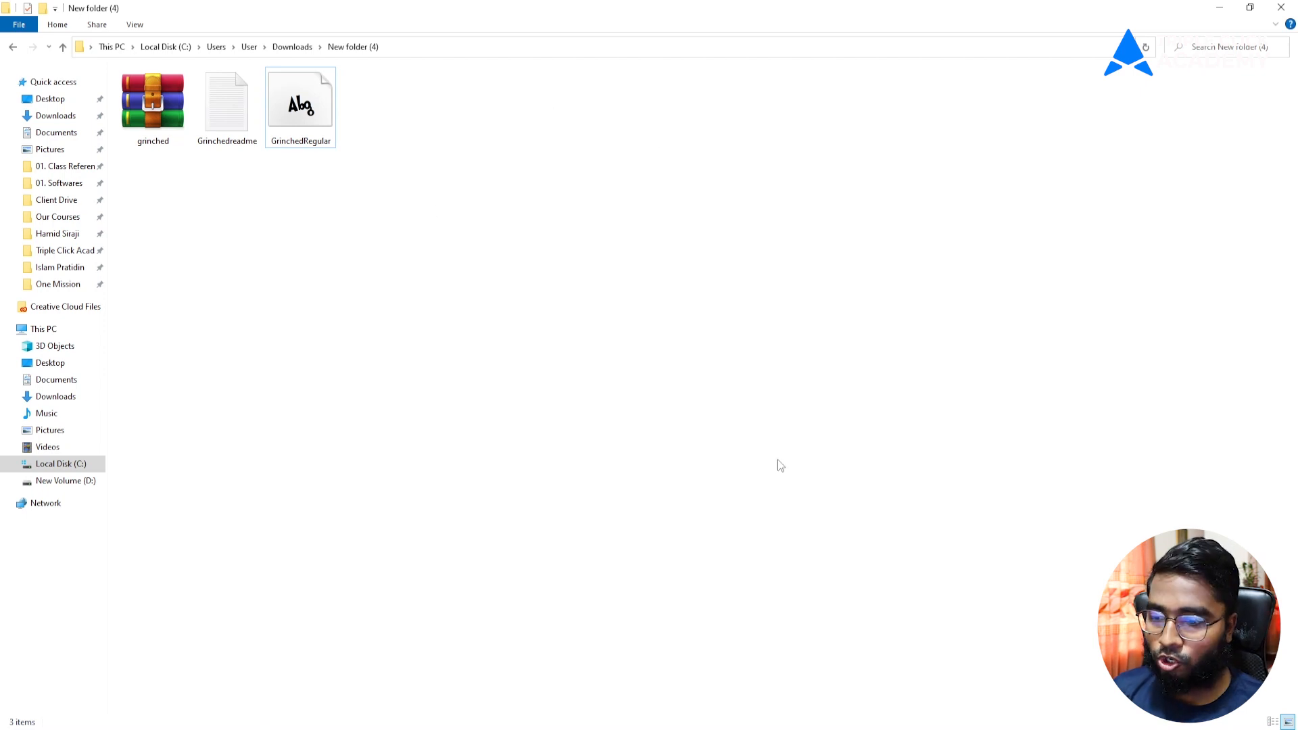
pyautogui.hotkey('alt', 'Tab')
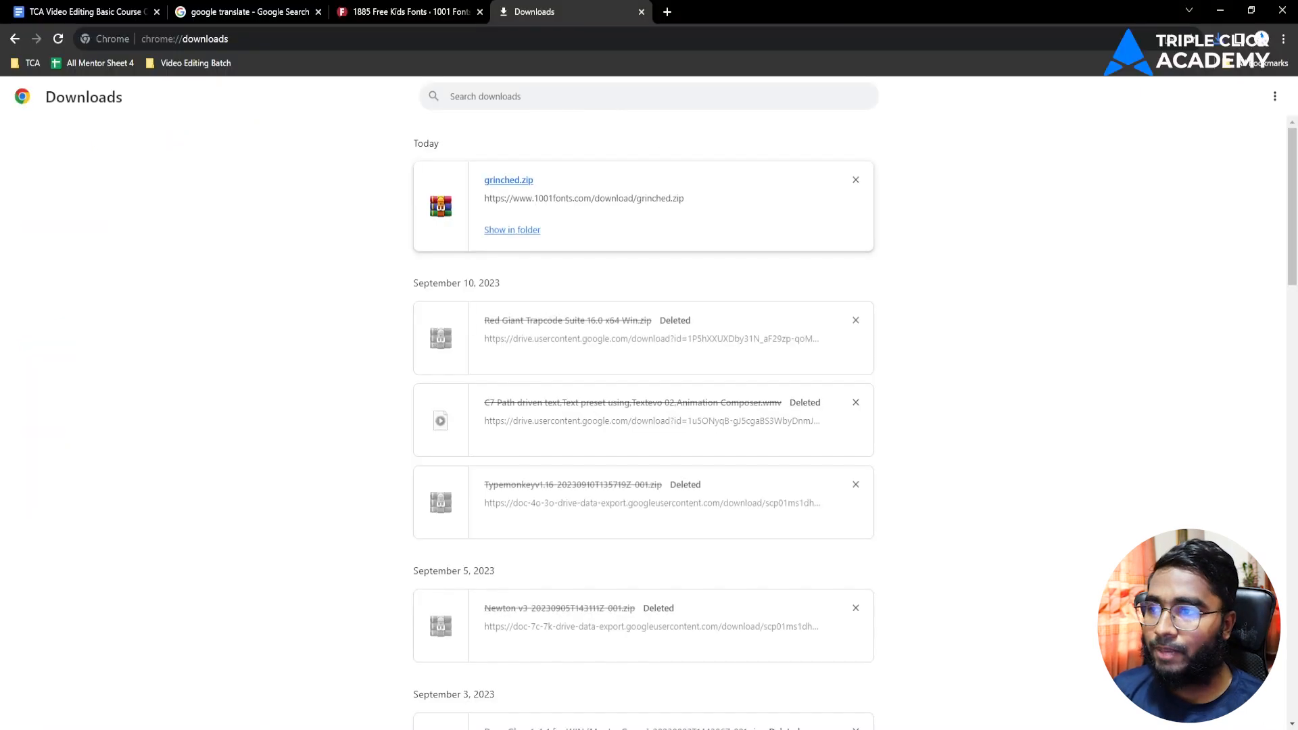
# Step: Search Google for colorhunt in a new tab and open colorhunt.co
pyautogui.click(382, 10)
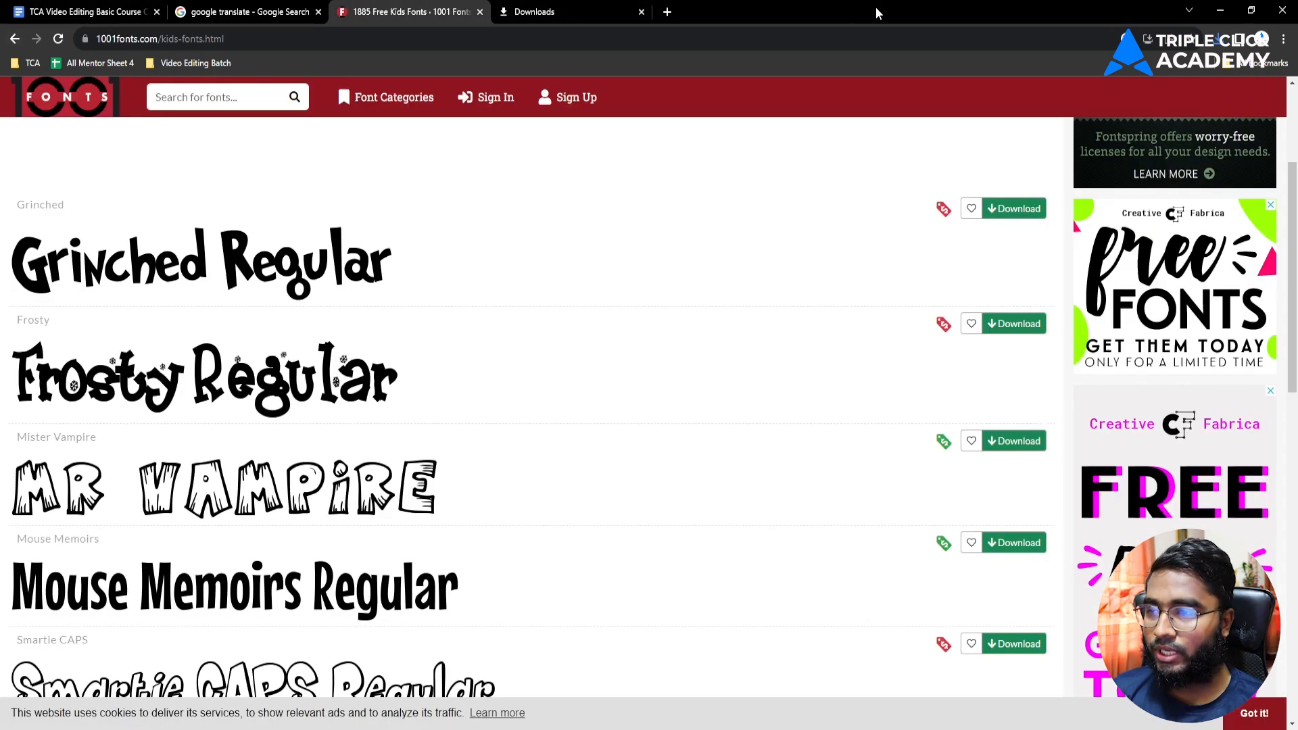
pyautogui.click(668, 12)
pyautogui.click(641, 41)
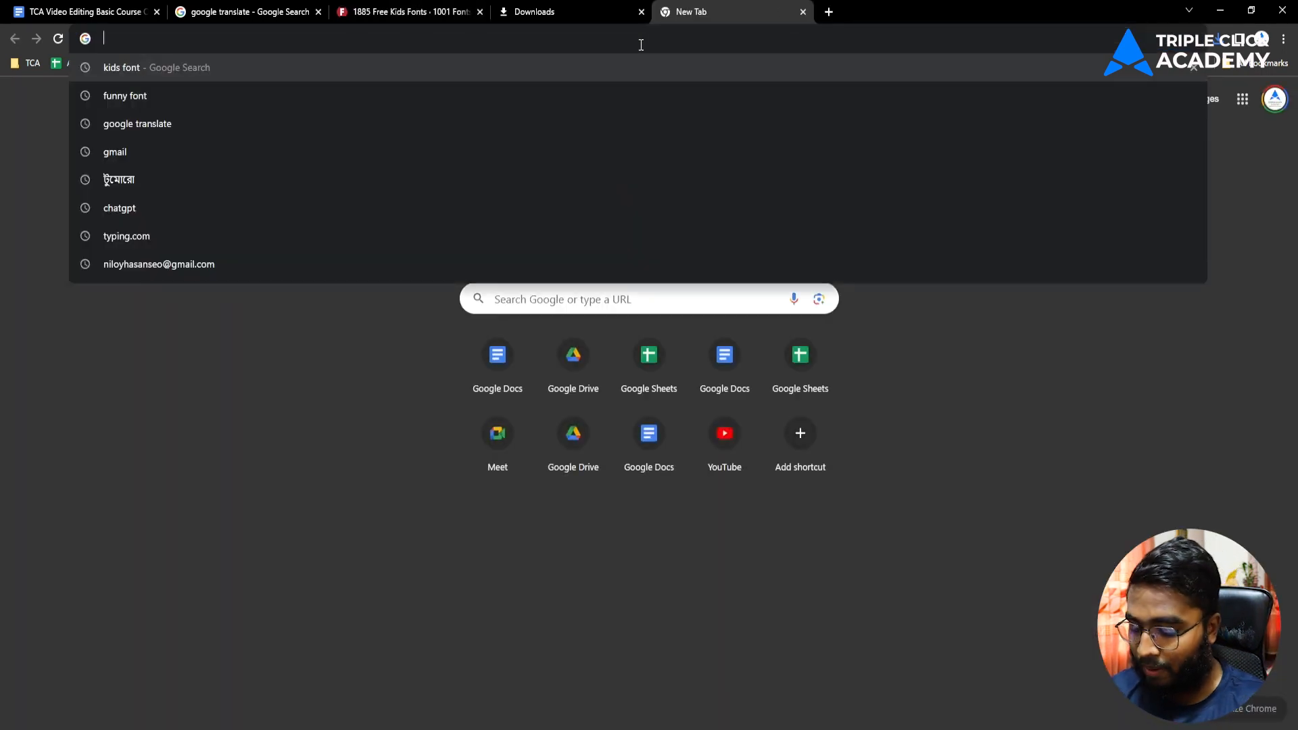
pyautogui.write('colo')
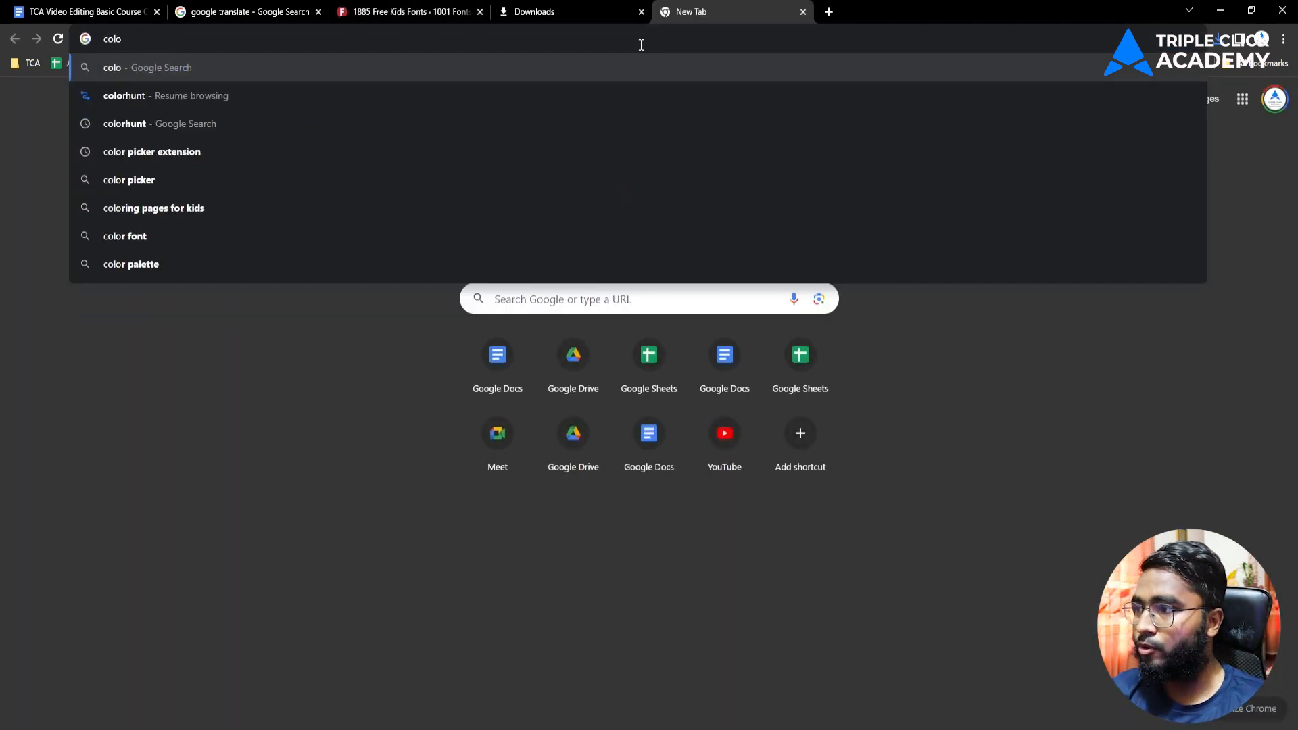
pyautogui.click(253, 98)
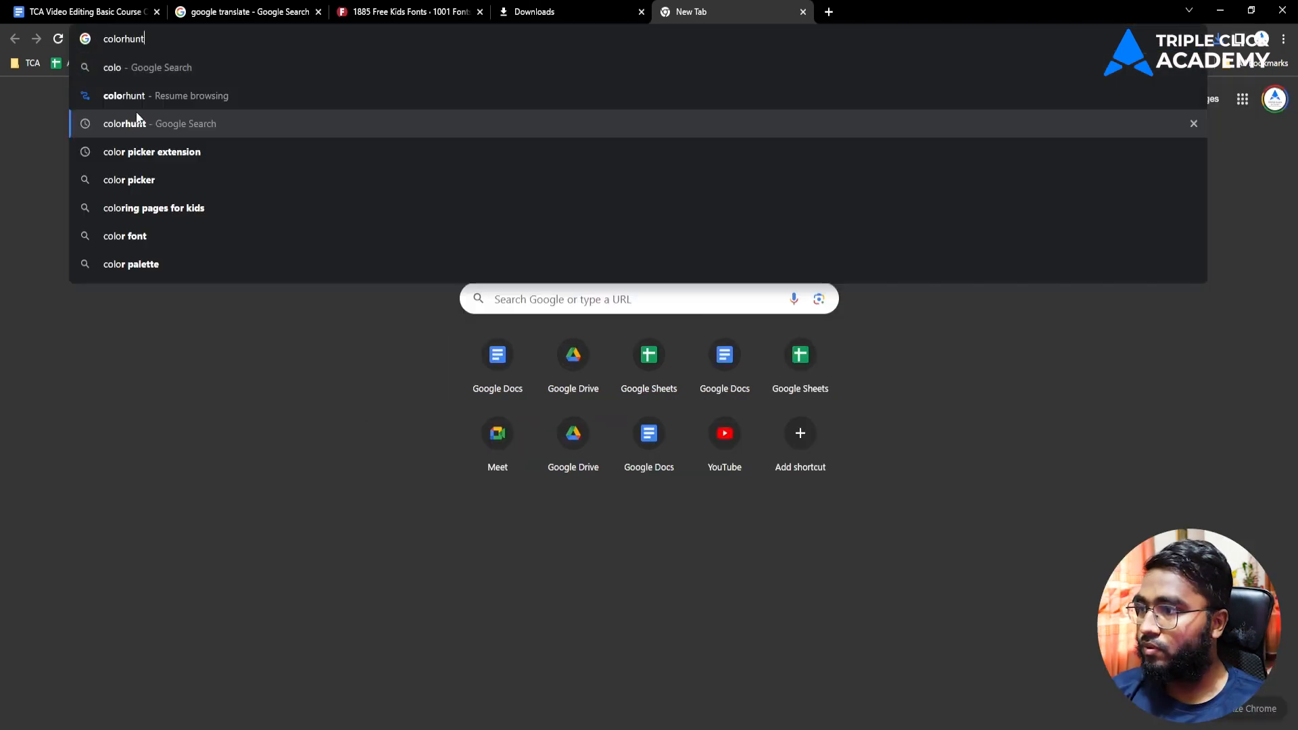
pyautogui.click(137, 114)
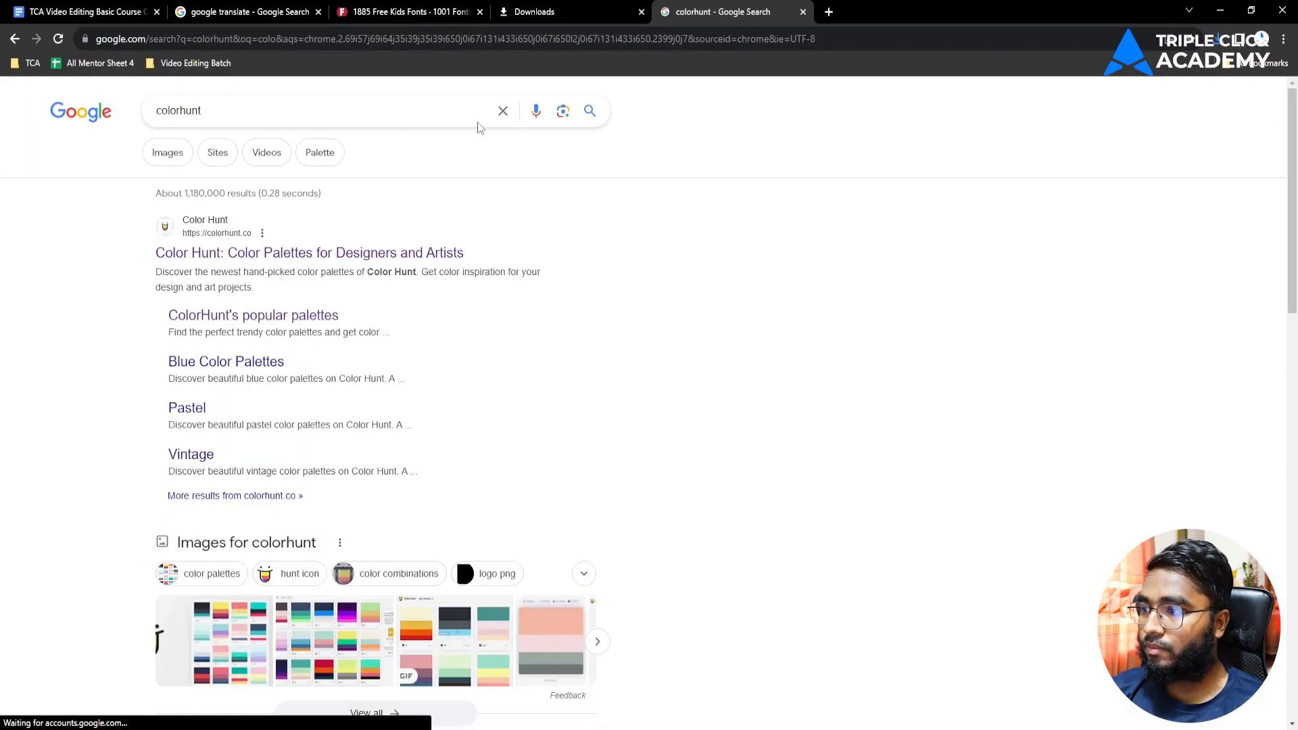
pyautogui.click(302, 253)
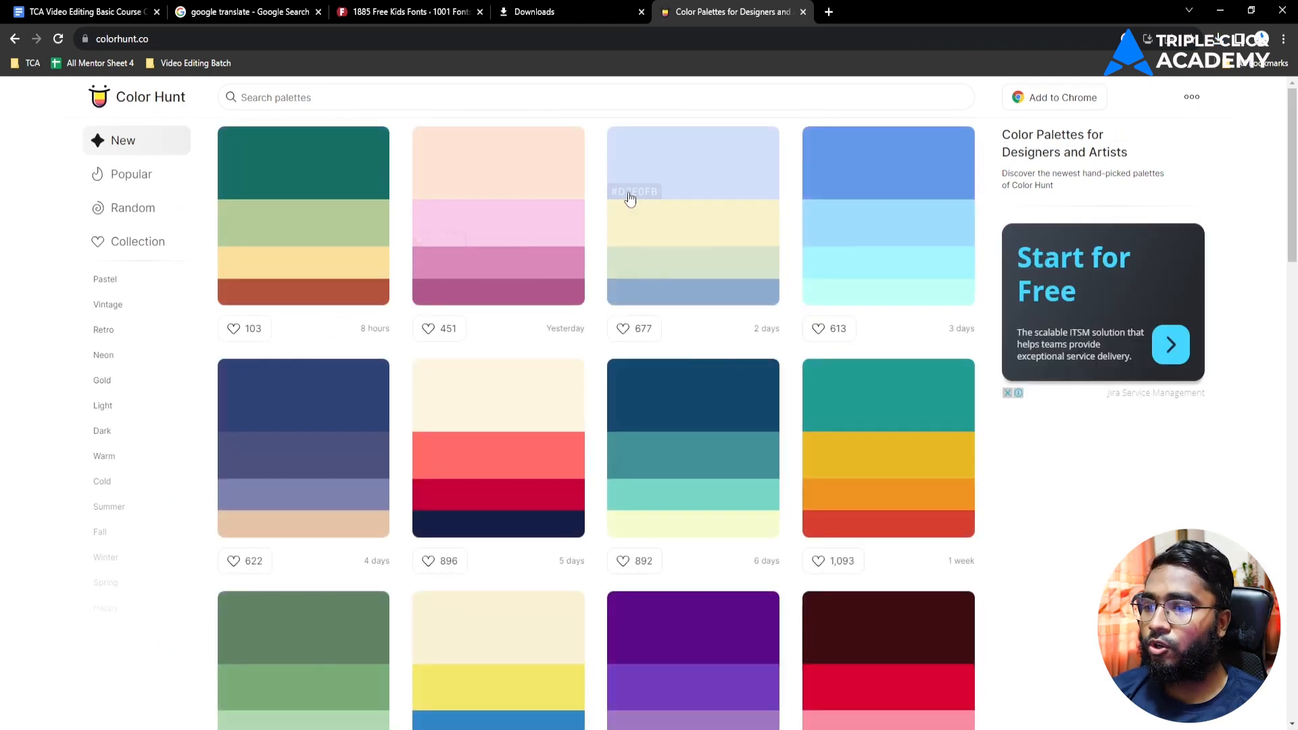
# Step: Browse the Color Hunt palettes and copy the hex colour #7C81AD
pyautogui.scroll(-6, 487, 371)
pyautogui.scroll(6, 487, 359)
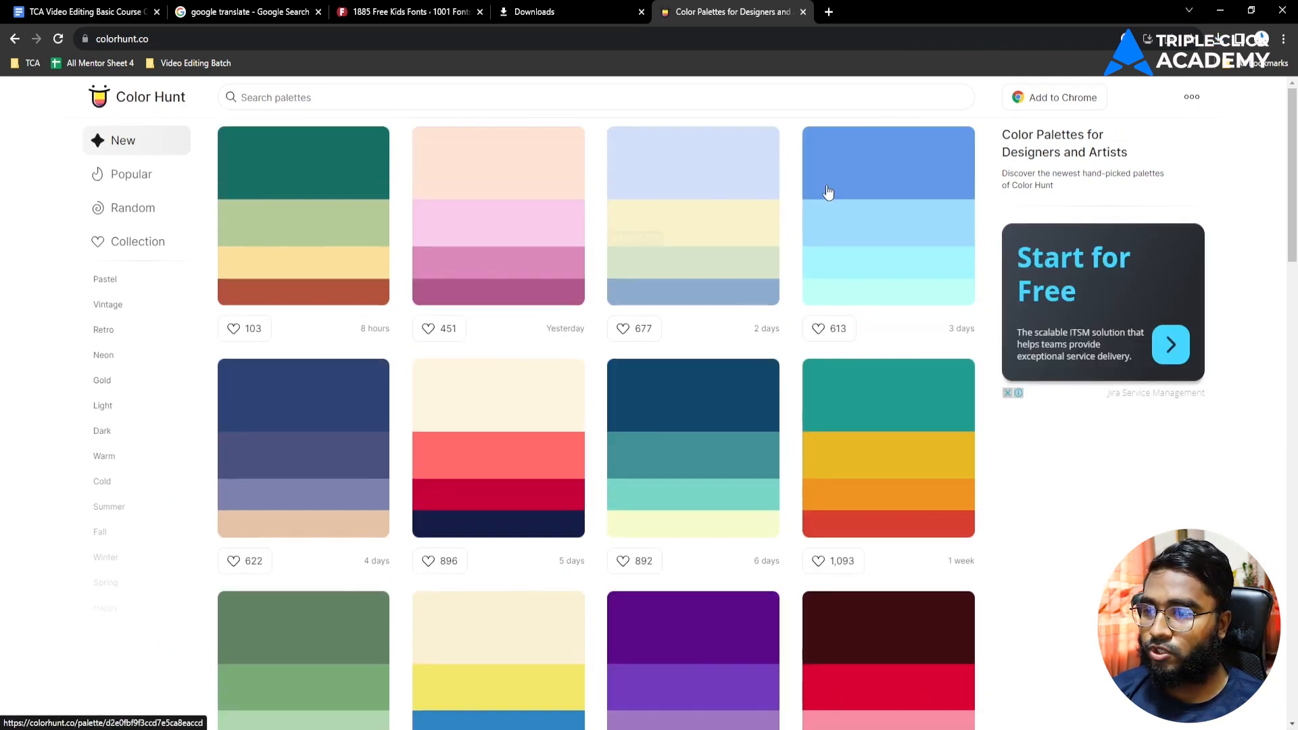
pyautogui.scroll(-2, 732, 257)
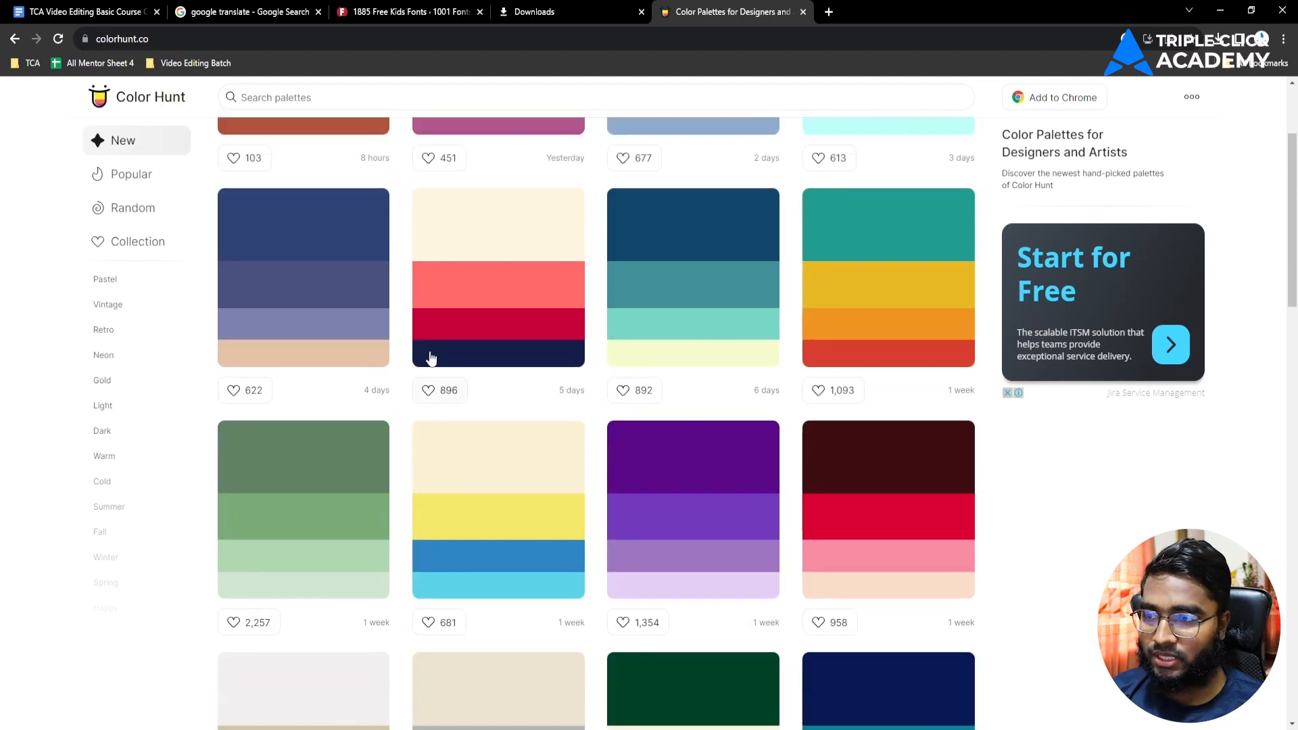
pyautogui.scroll(-1, 250, 311)
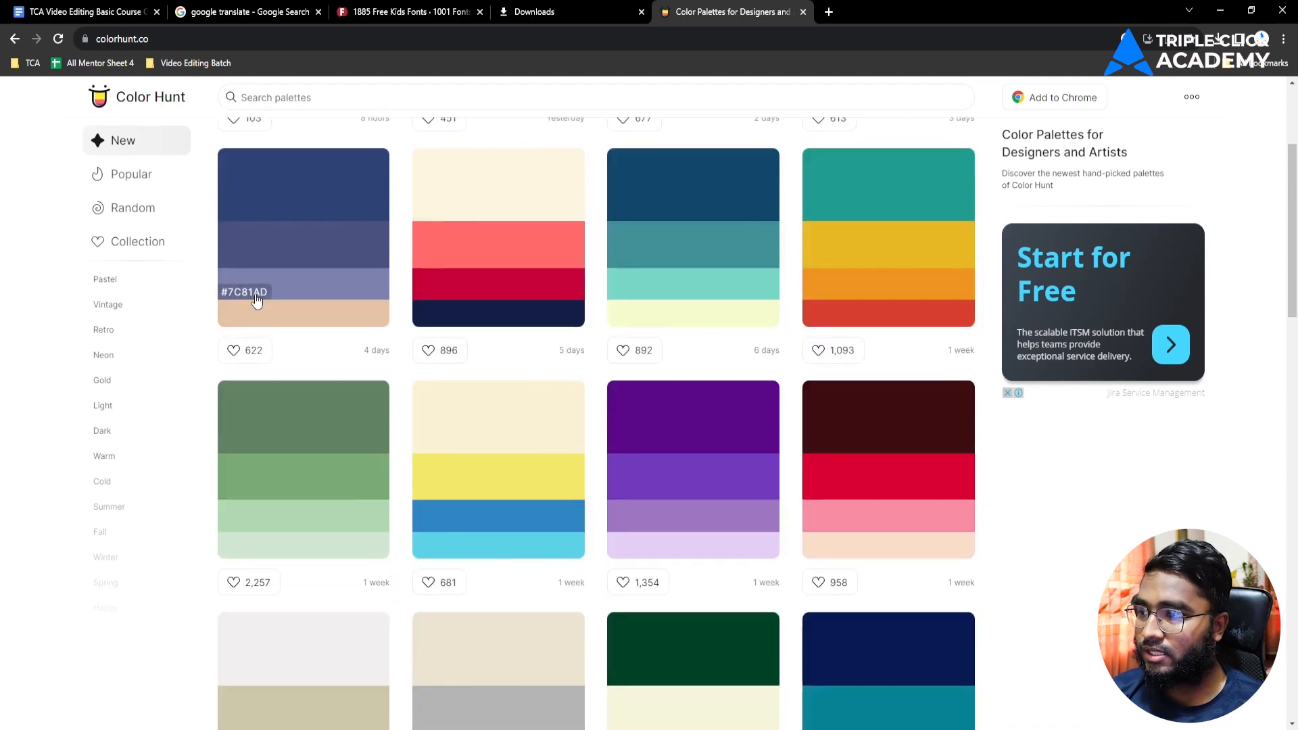
pyautogui.click(257, 297)
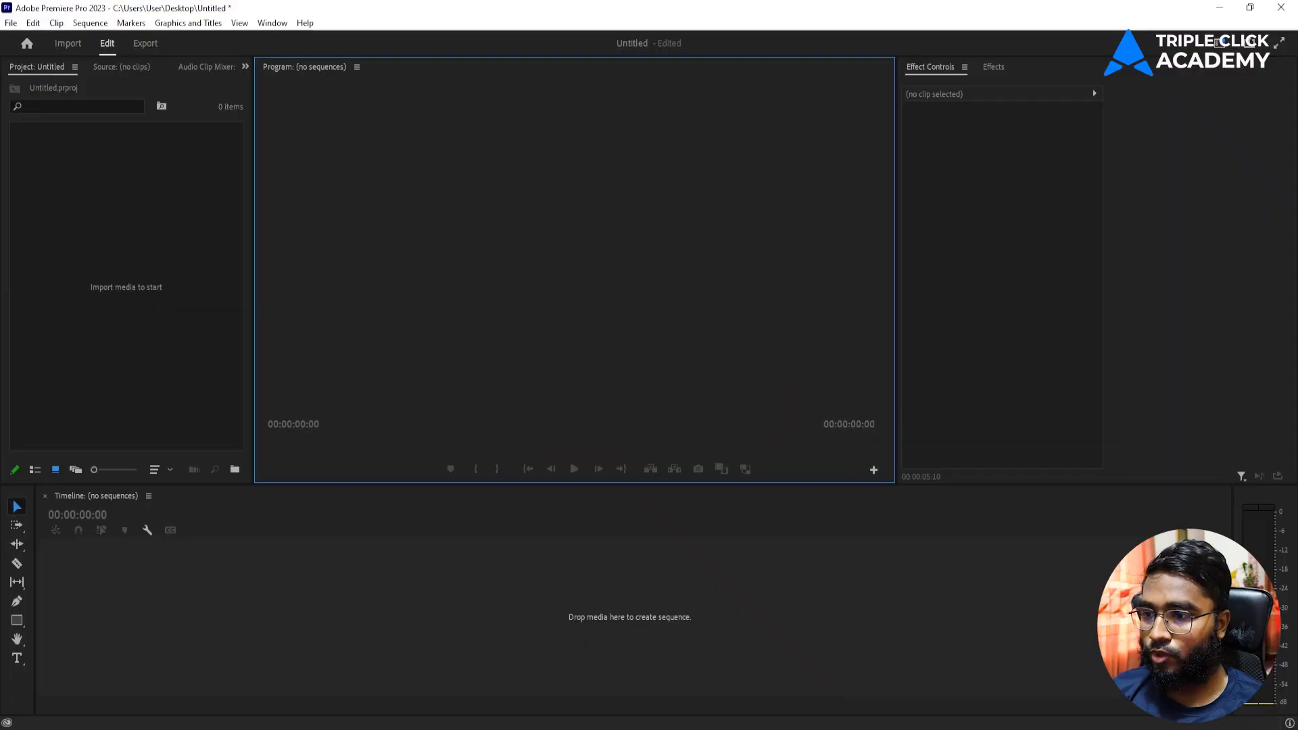
# Step: Build an MVI_8811 sequence from the Class Reference Video clip and mute track A1
pyautogui.click(579, 590)
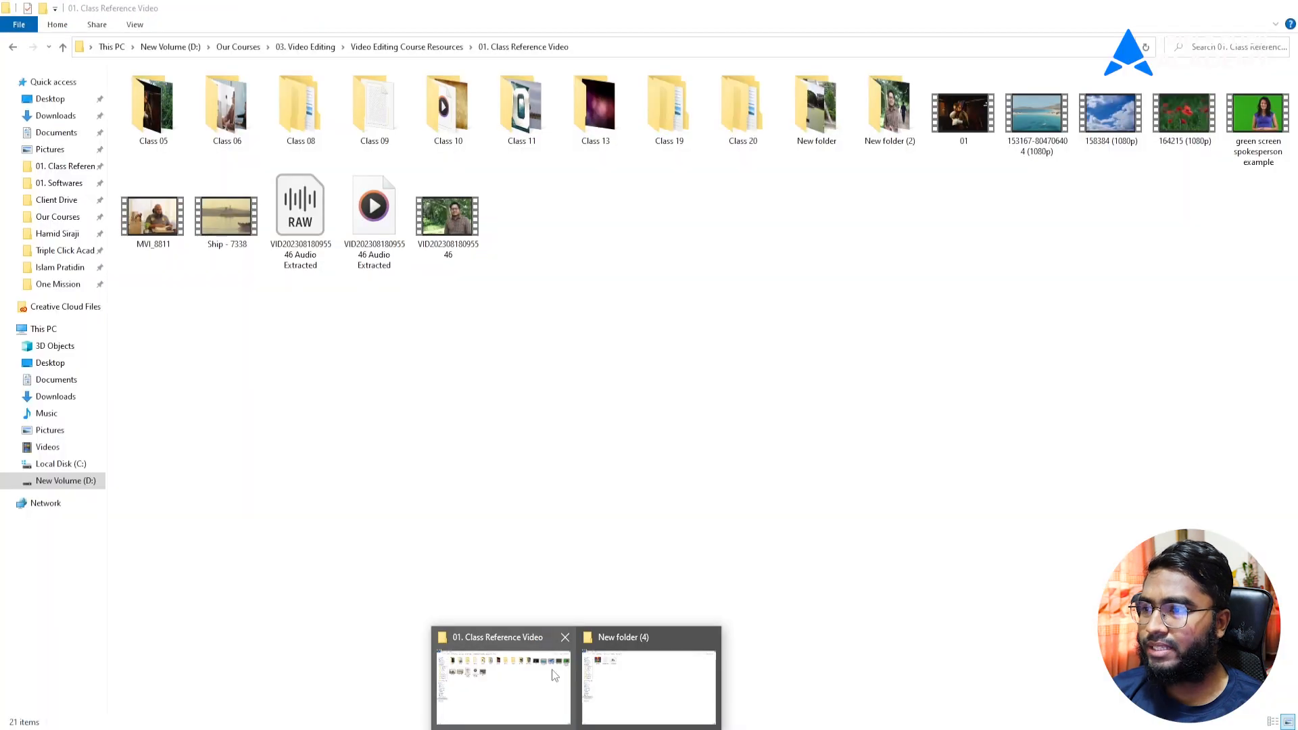
pyautogui.click(551, 669)
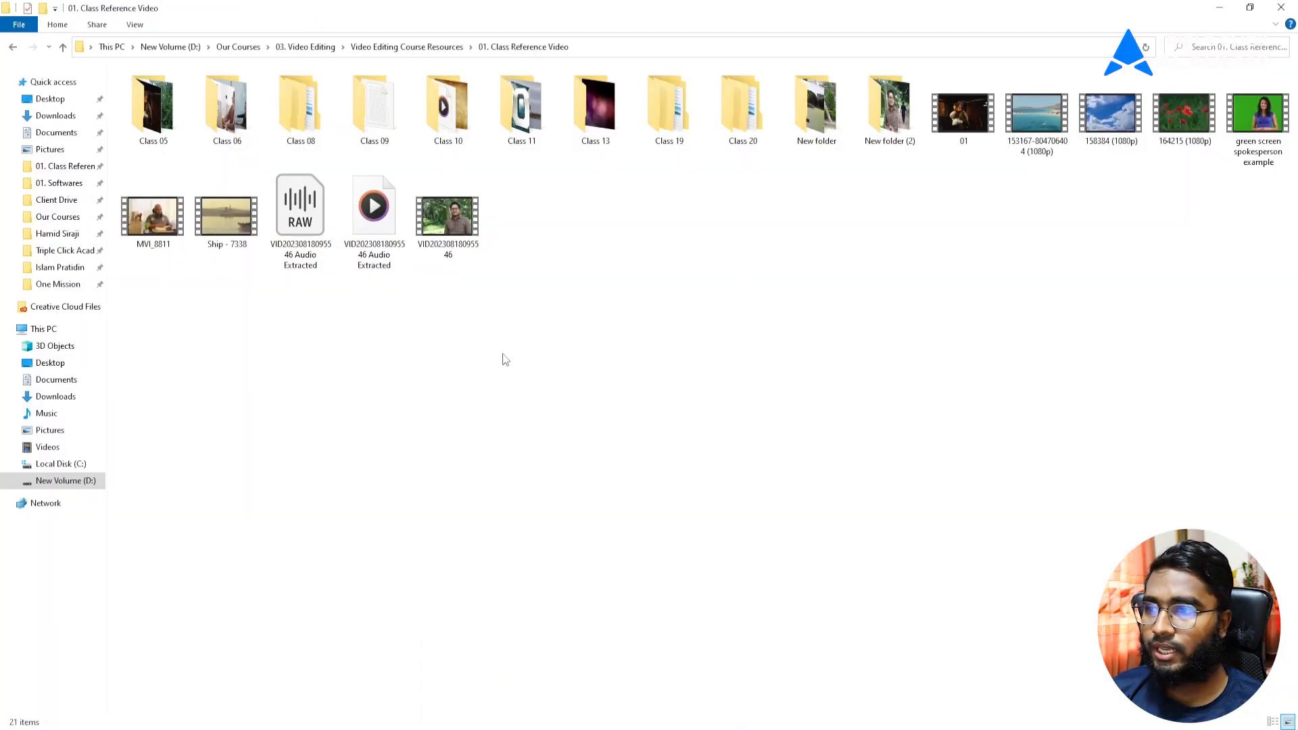
pyautogui.moveTo(154, 233); pyautogui.dragTo(50, 291)
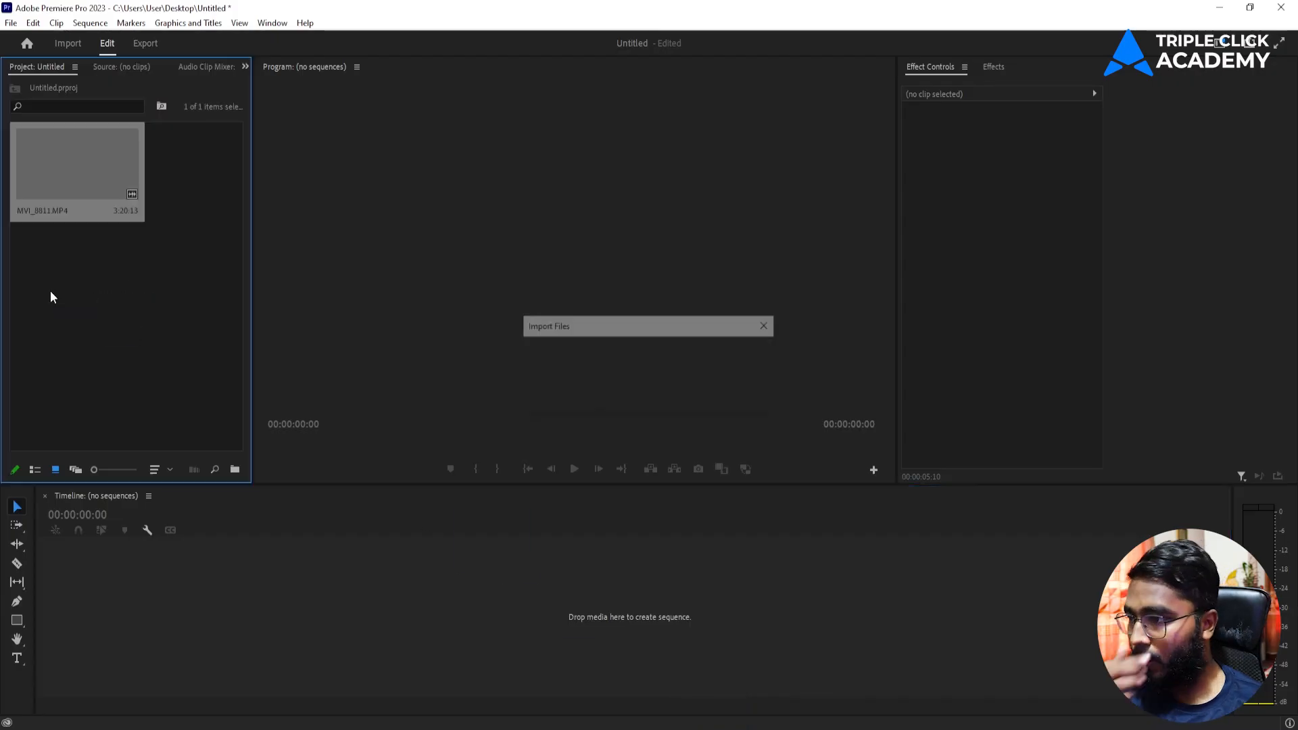
pyautogui.moveTo(90, 176); pyautogui.dragTo(216, 598)
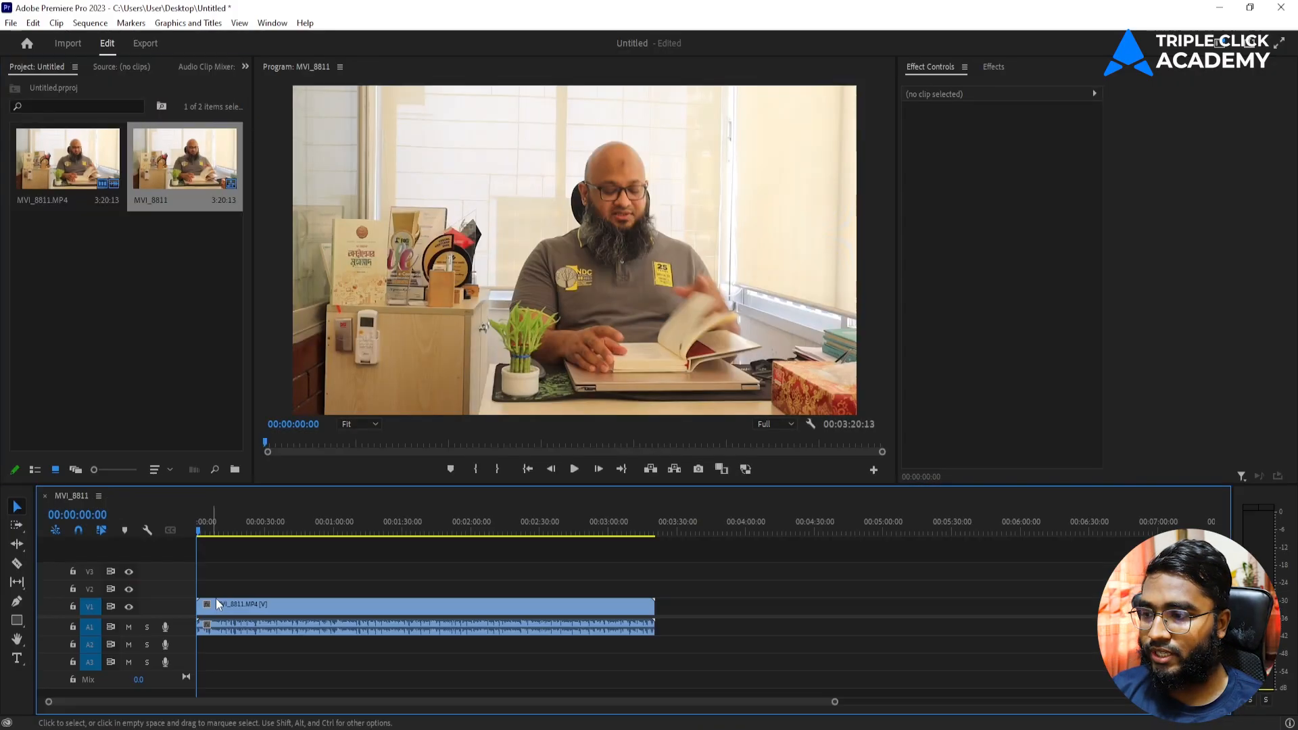
pyautogui.click(128, 627)
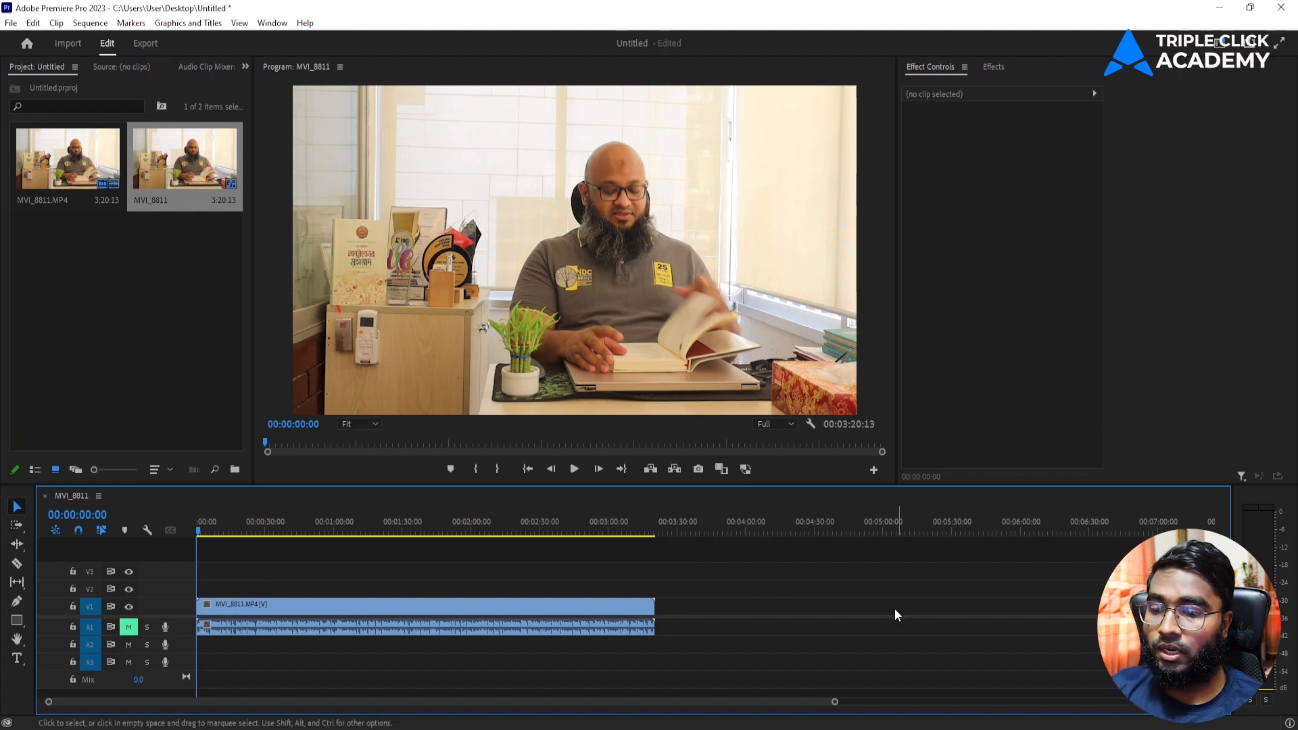
# Step: Play the sequence and park the playhead at 00:00:05:22
pyautogui.moveTo(835, 701); pyautogui.dragTo(533, 701)
pyautogui.press('space')
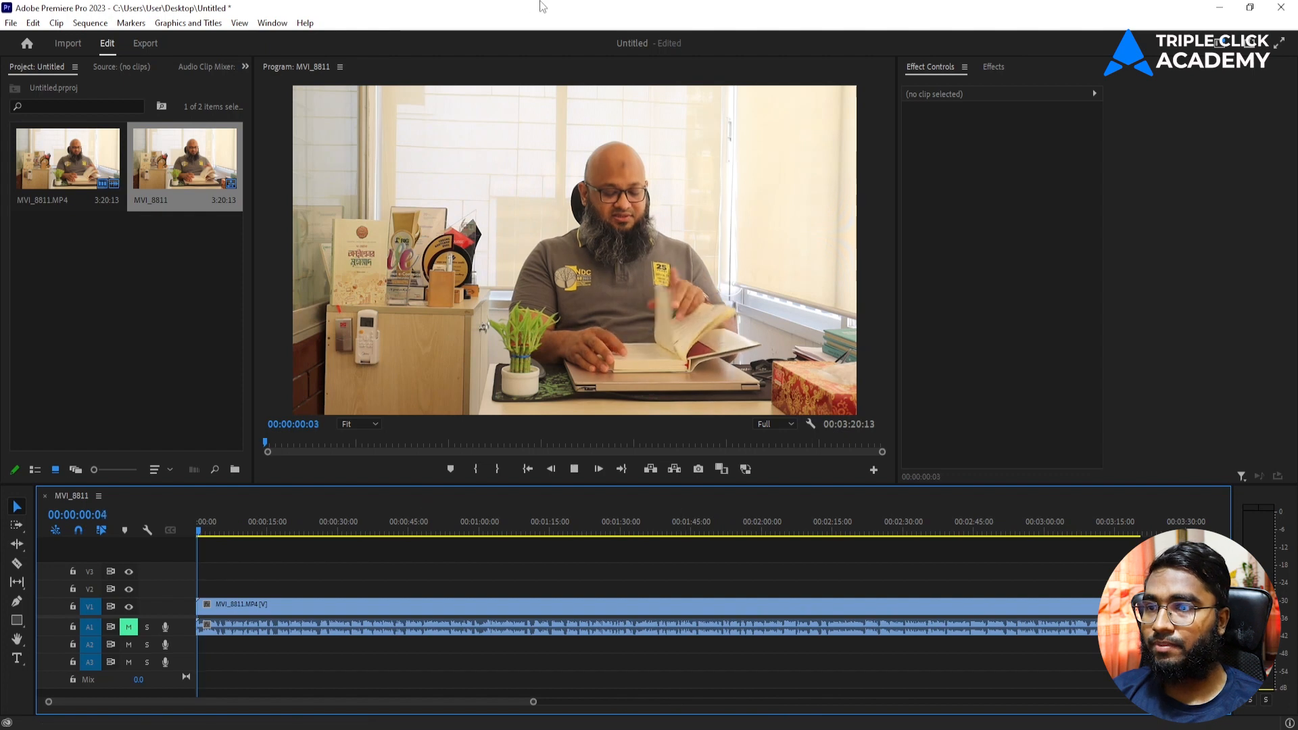
pyautogui.press('space')
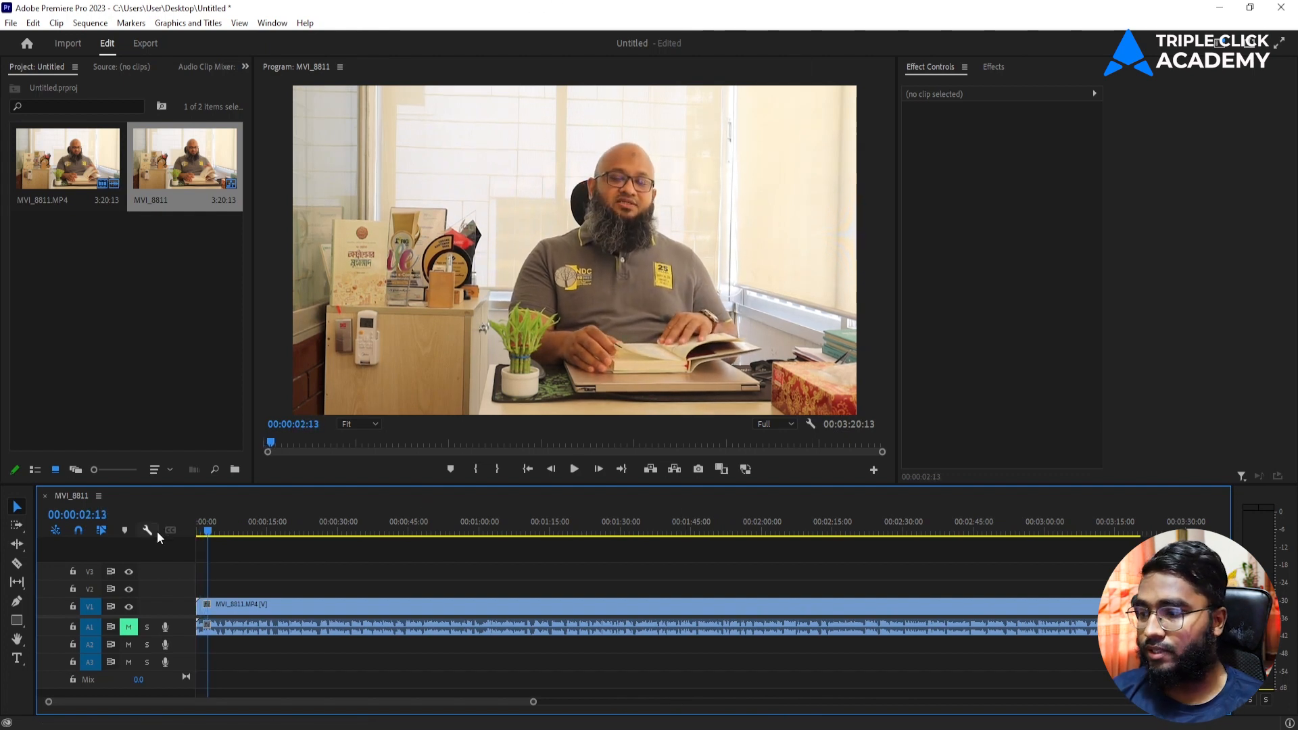
pyautogui.click(230, 529)
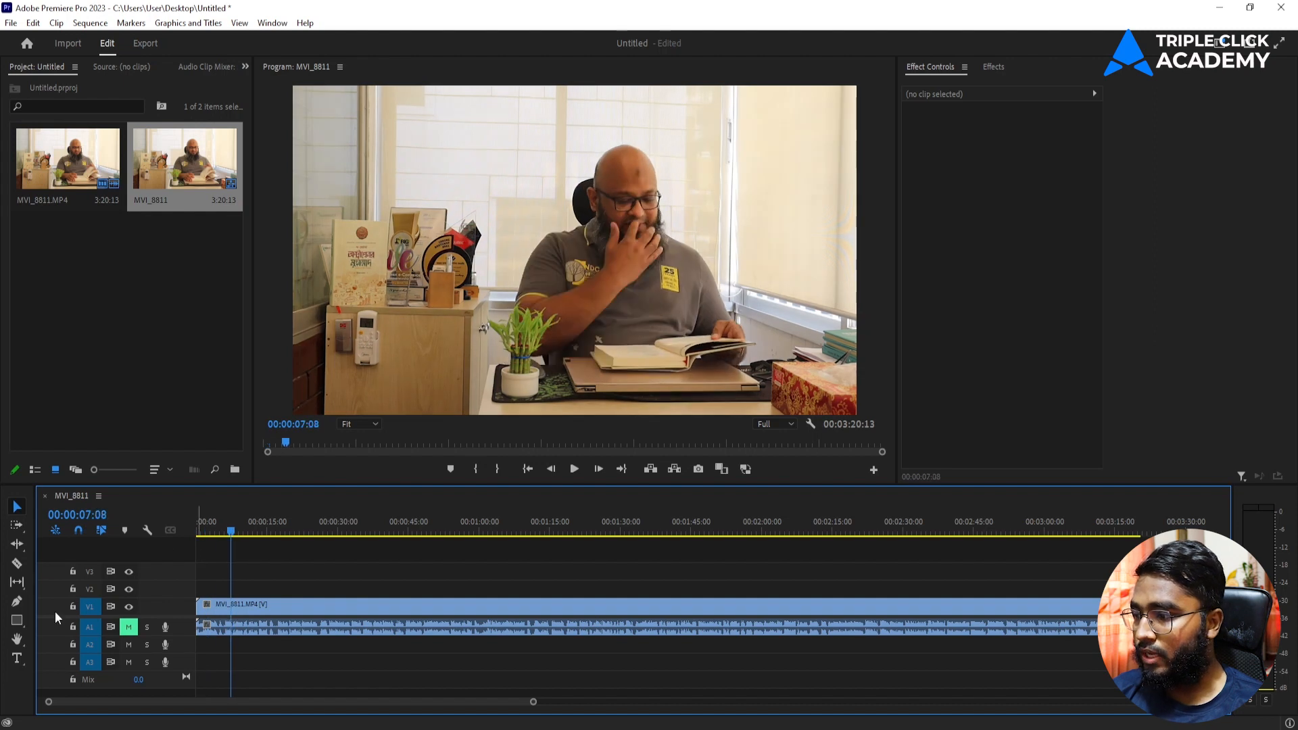
pyautogui.click(224, 529)
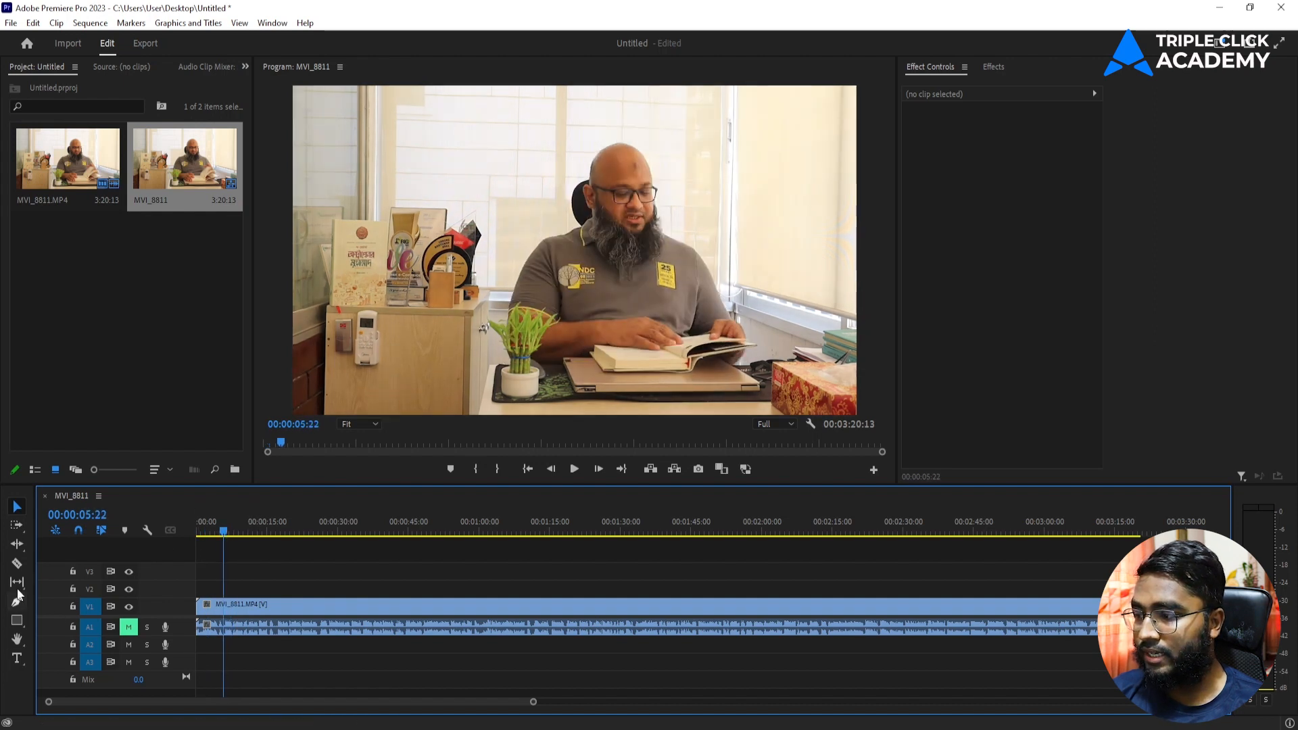
pyautogui.click(18, 658)
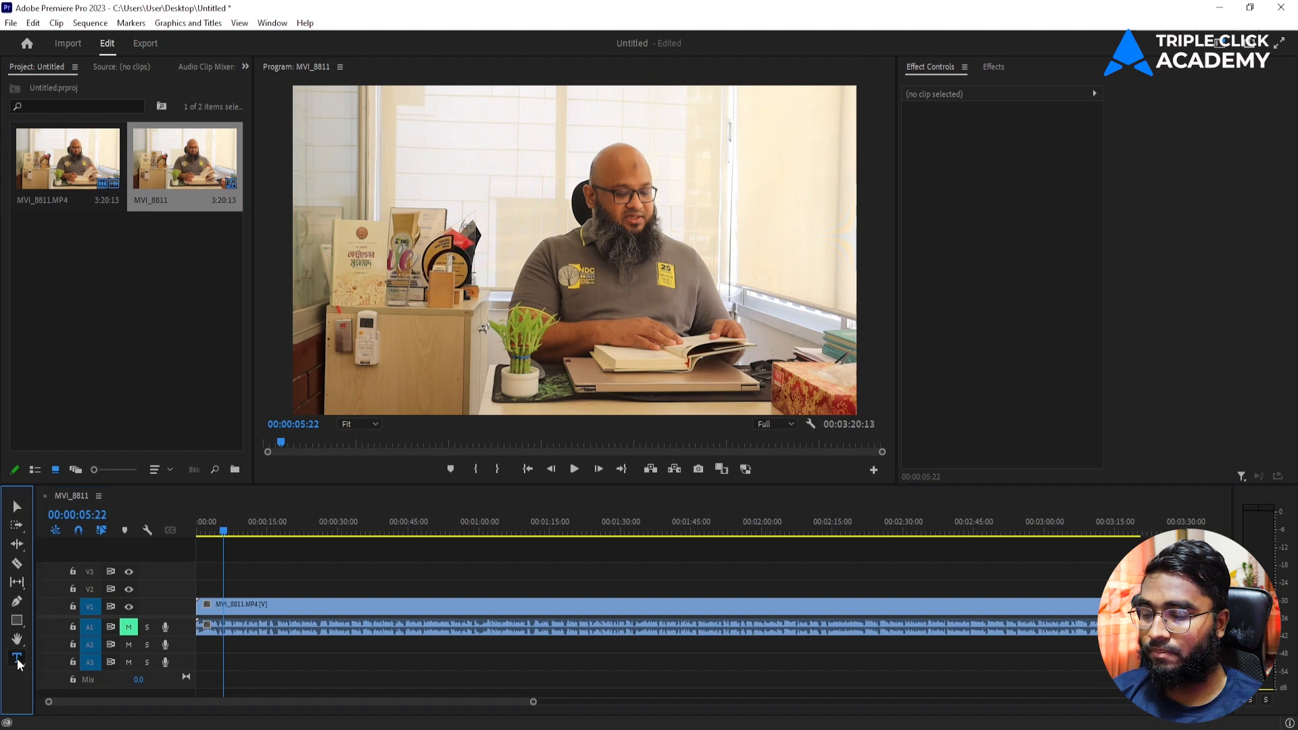
# Step: Type a person's name as a new title, then enlarge it and move it lower
pyautogui.click(493, 174)
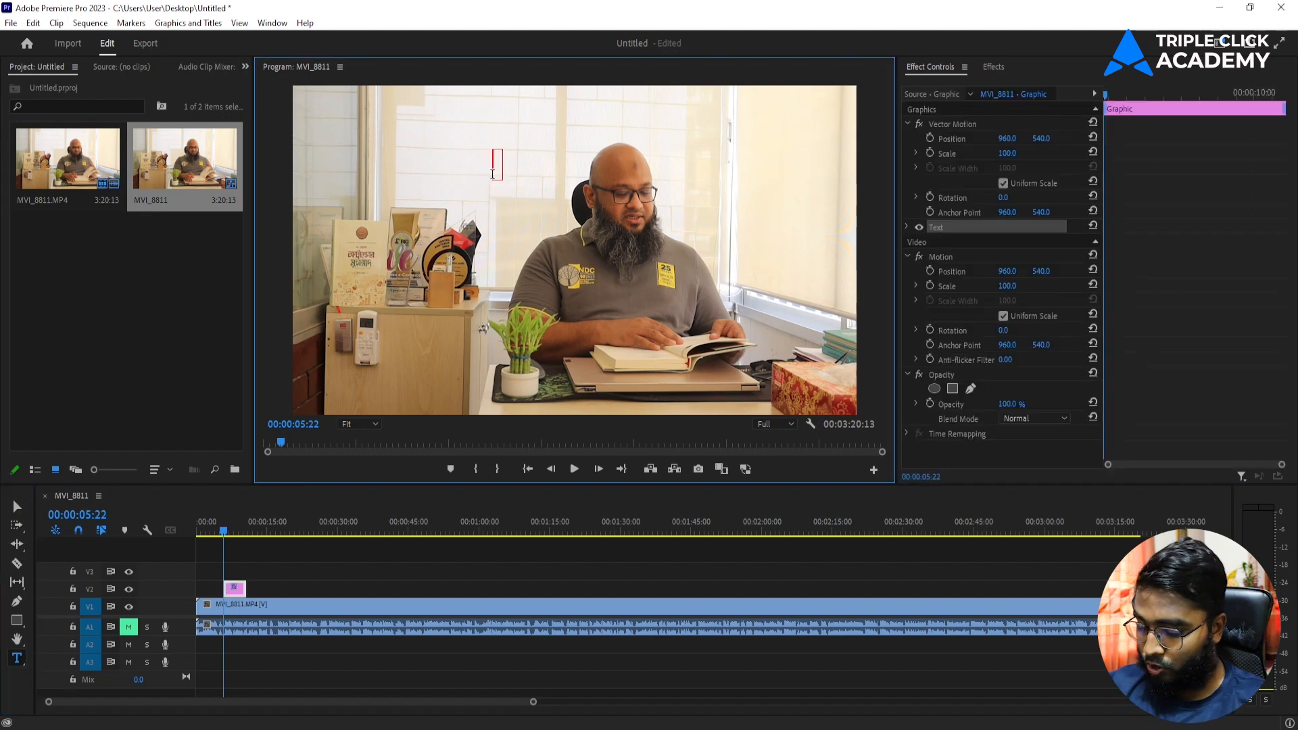
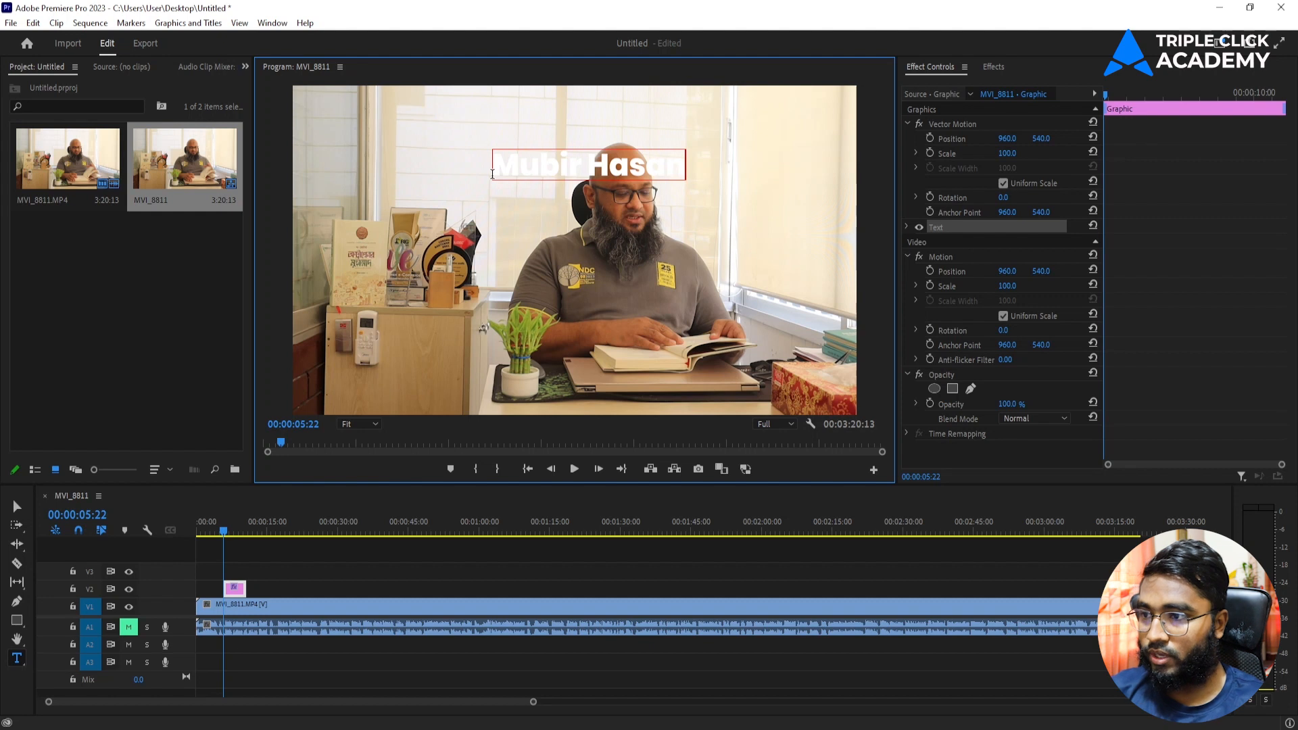
pyautogui.click(16, 506)
pyautogui.moveTo(550, 167); pyautogui.dragTo(515, 352)
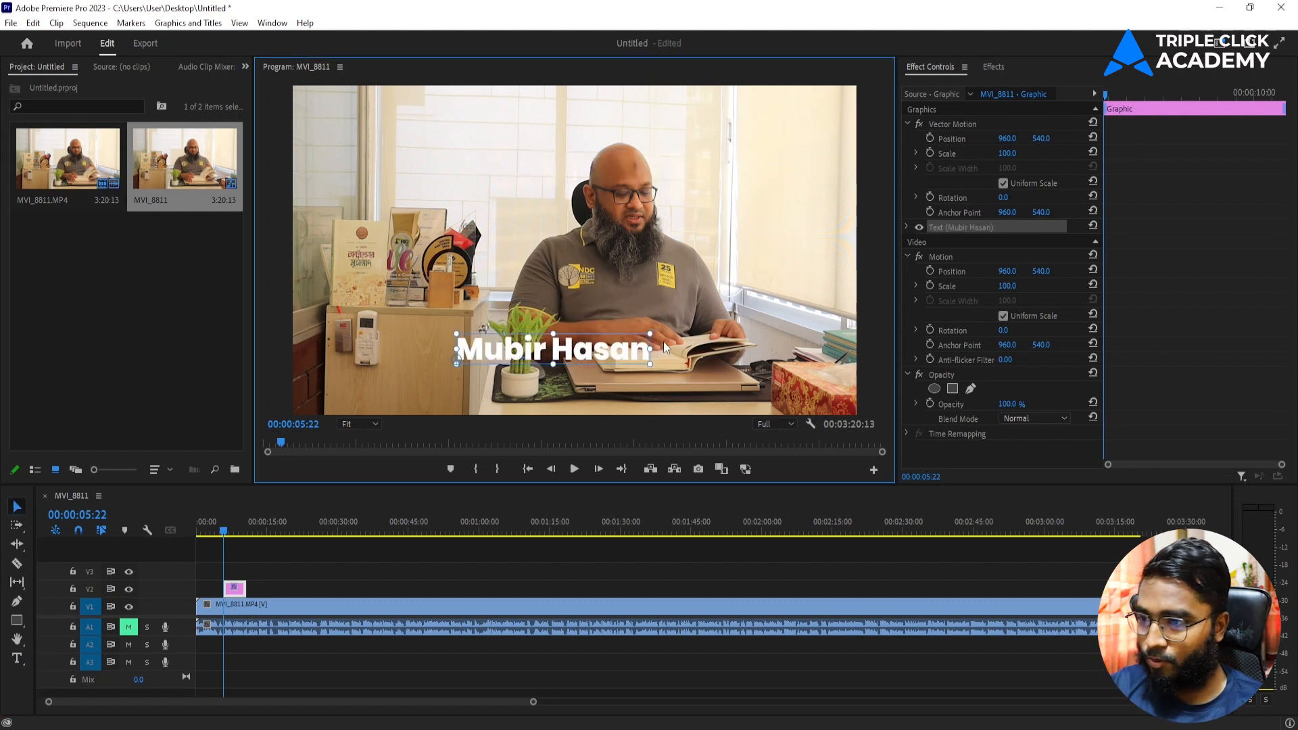
pyautogui.moveTo(646, 334); pyautogui.dragTo(589, 377)
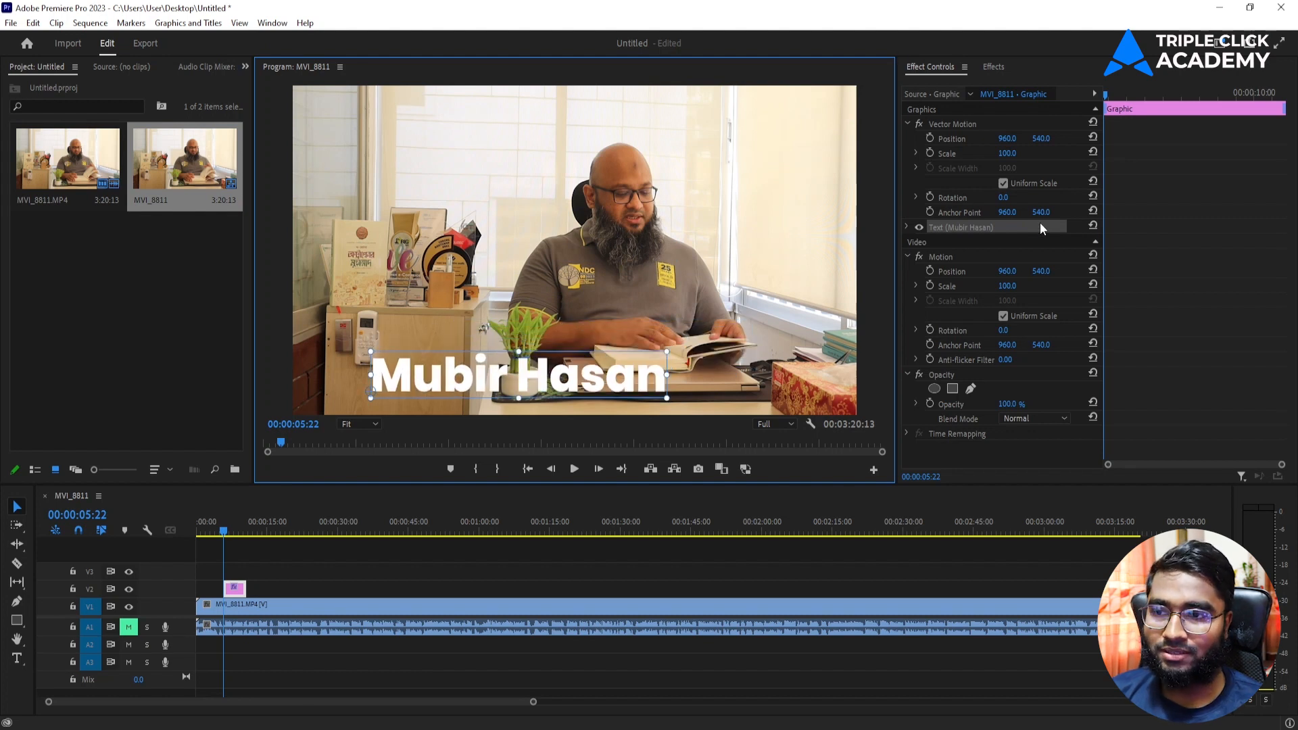
# Step: Set the name title's font to Arial with the Bold style
pyautogui.click(906, 227)
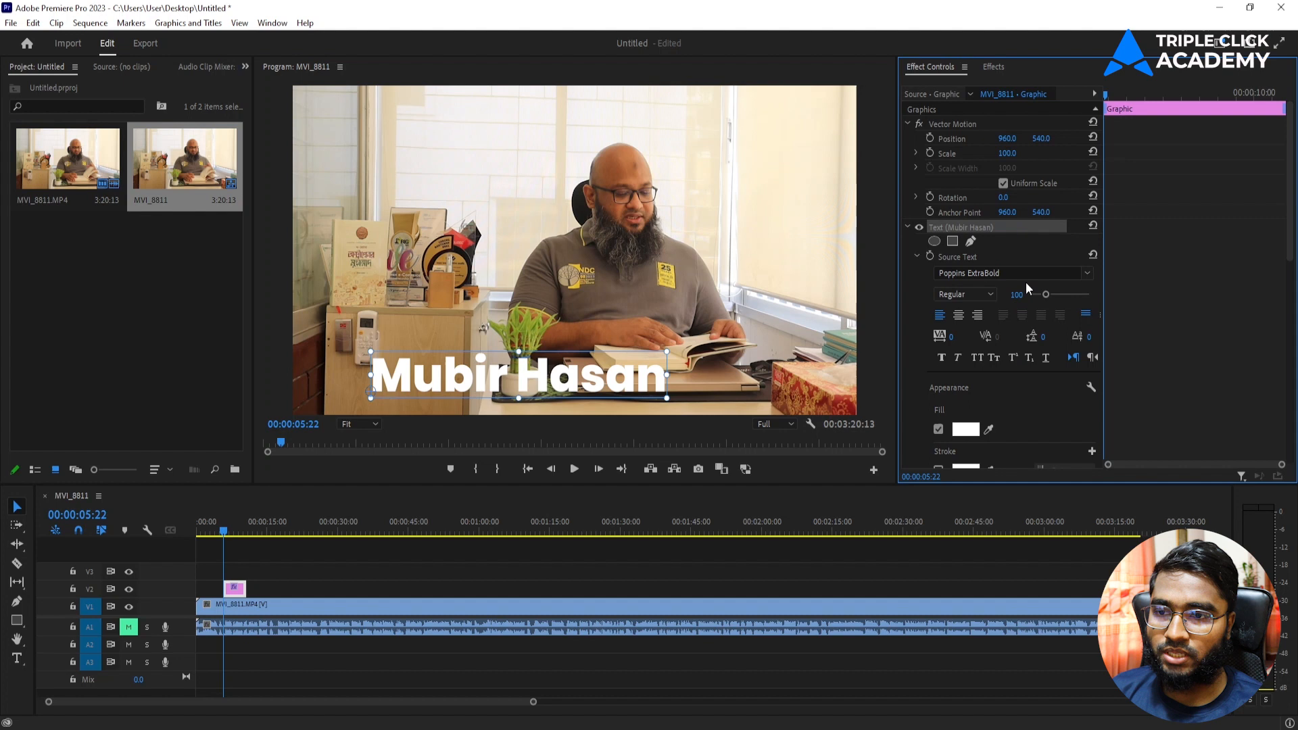
pyautogui.click(1085, 273)
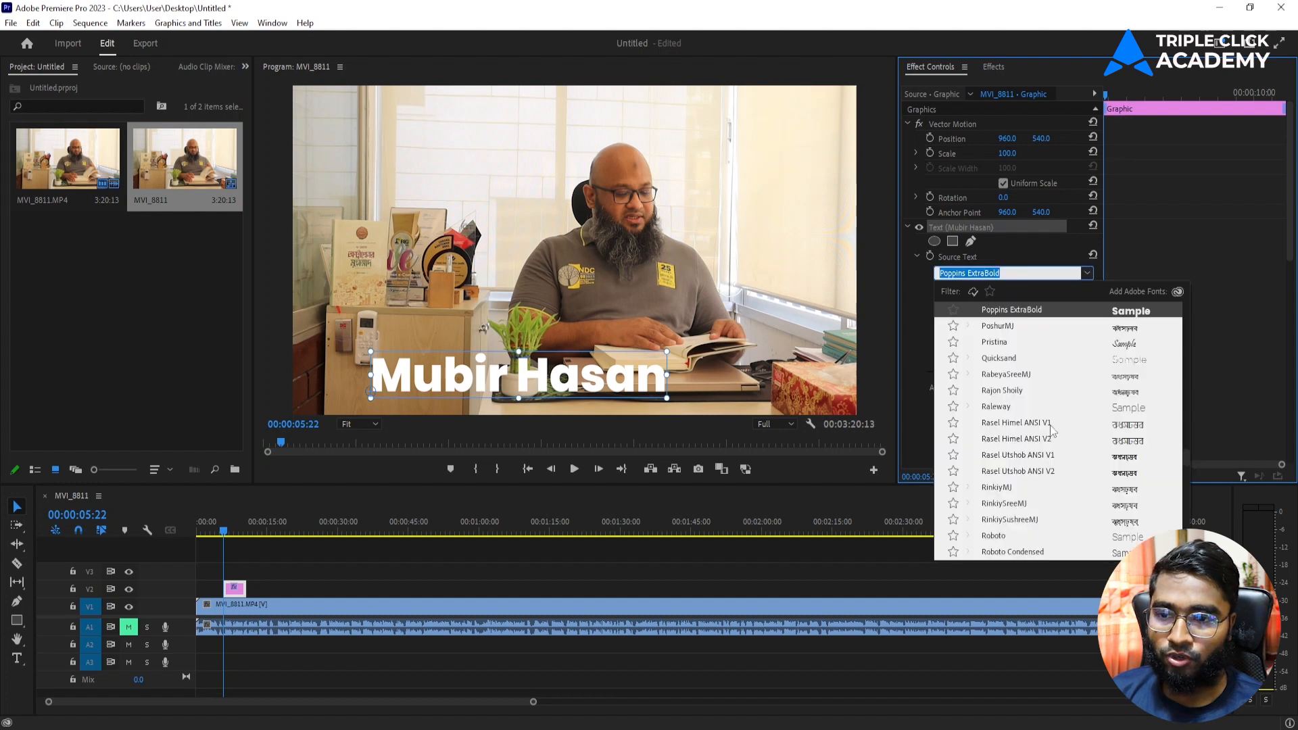
pyautogui.scroll(8, 1052, 430)
pyautogui.scroll(10, 1052, 430)
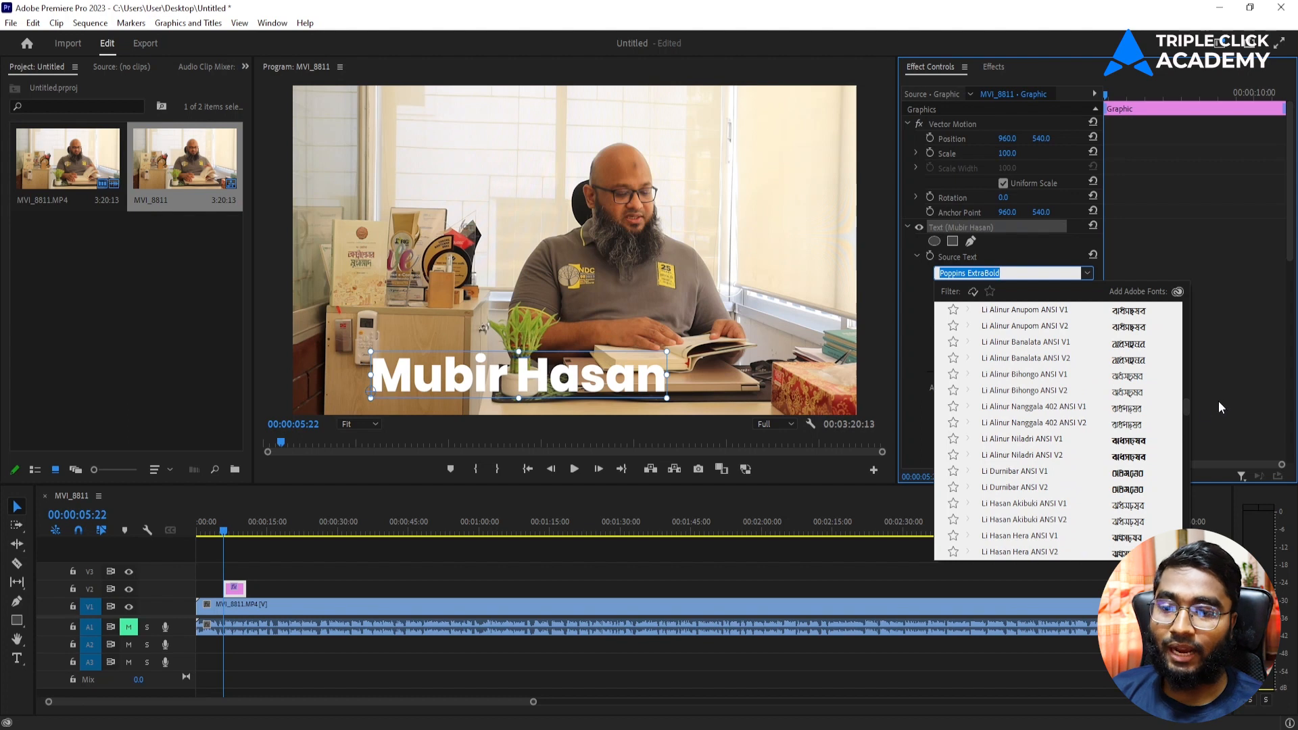
pyautogui.moveTo(1186, 405); pyautogui.dragTo(1186, 304)
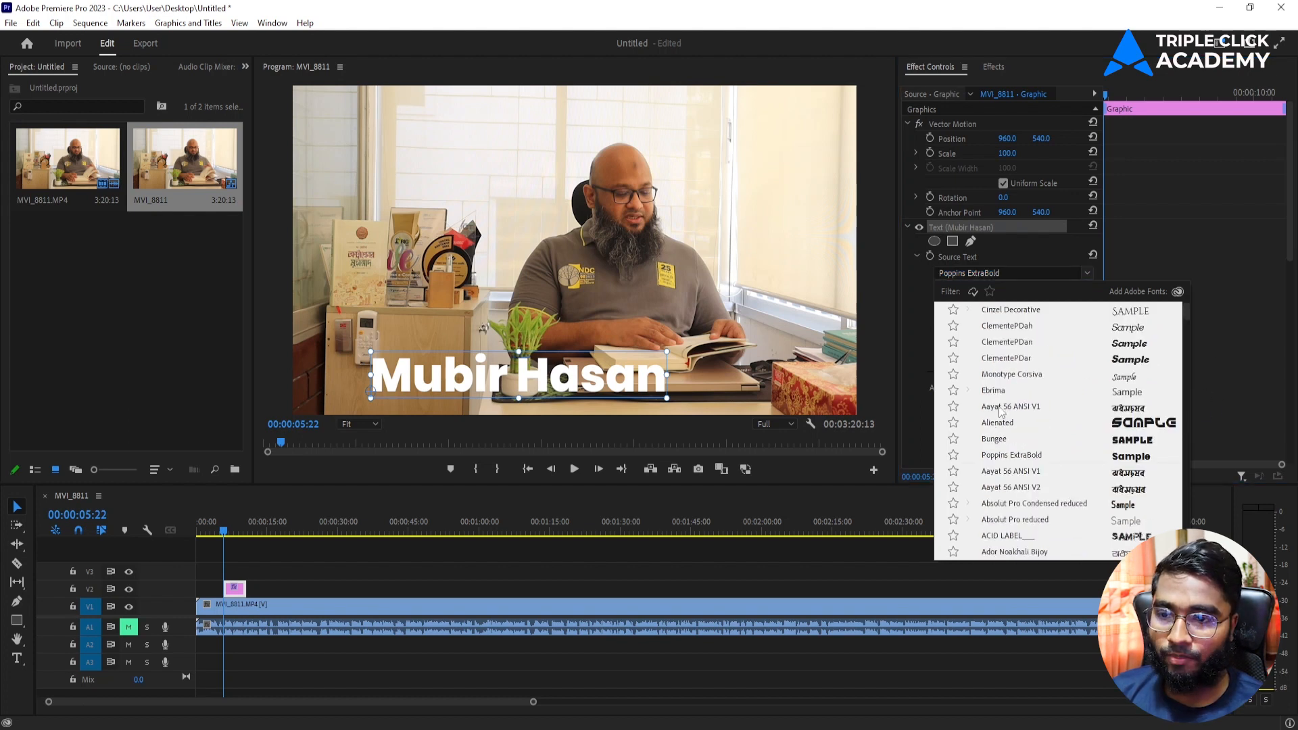
pyautogui.scroll(-4, 1000, 415)
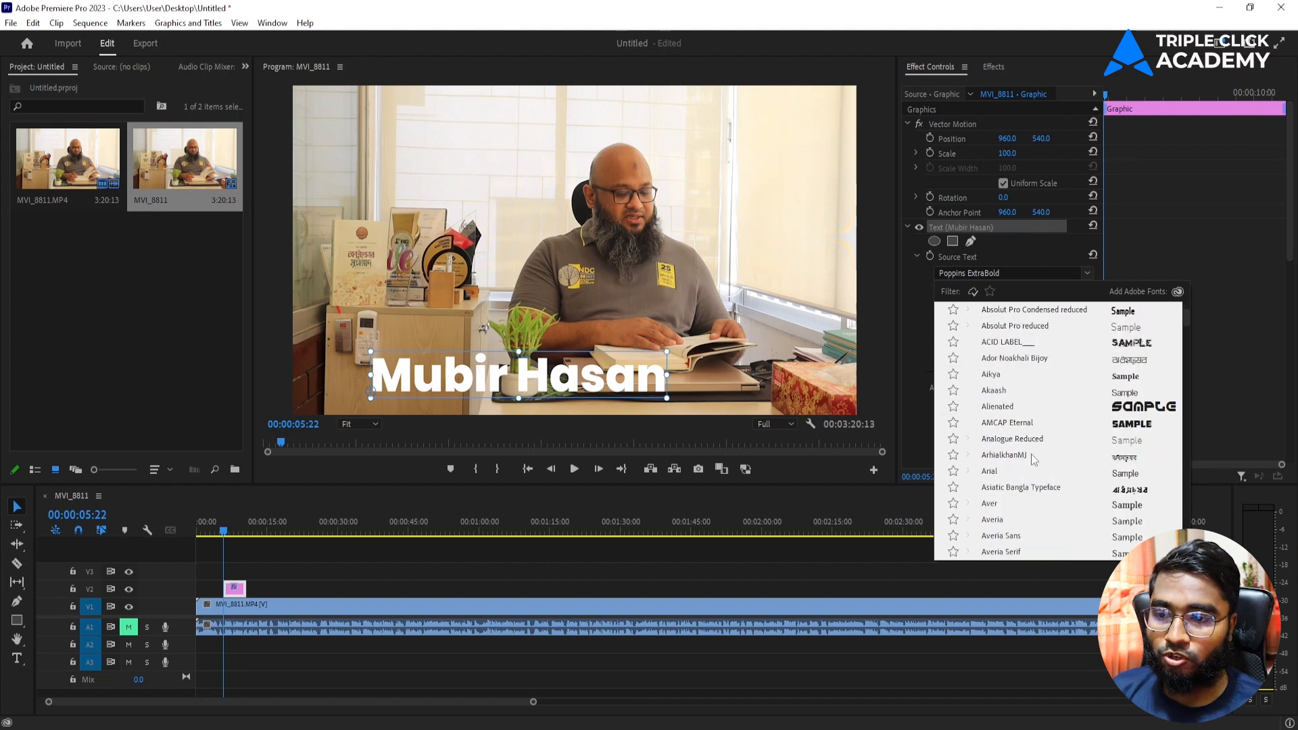
pyautogui.click(1005, 472)
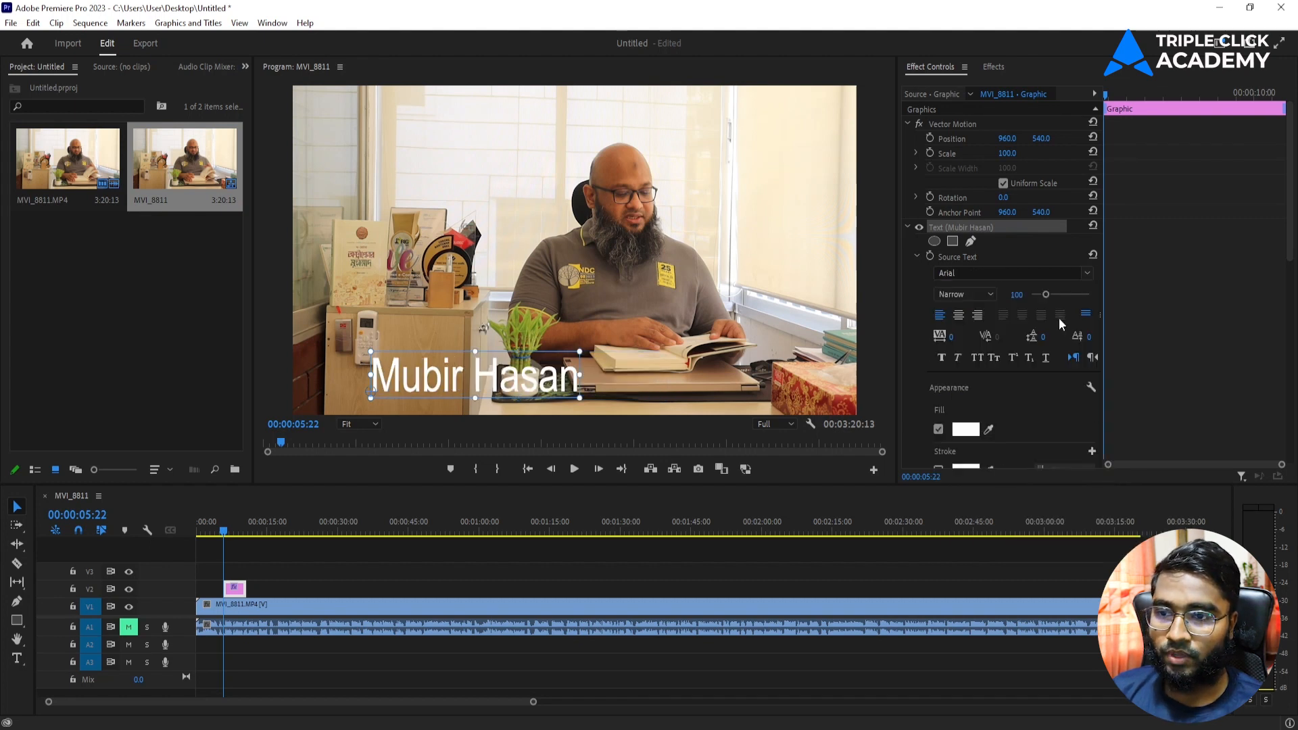
pyautogui.click(979, 292)
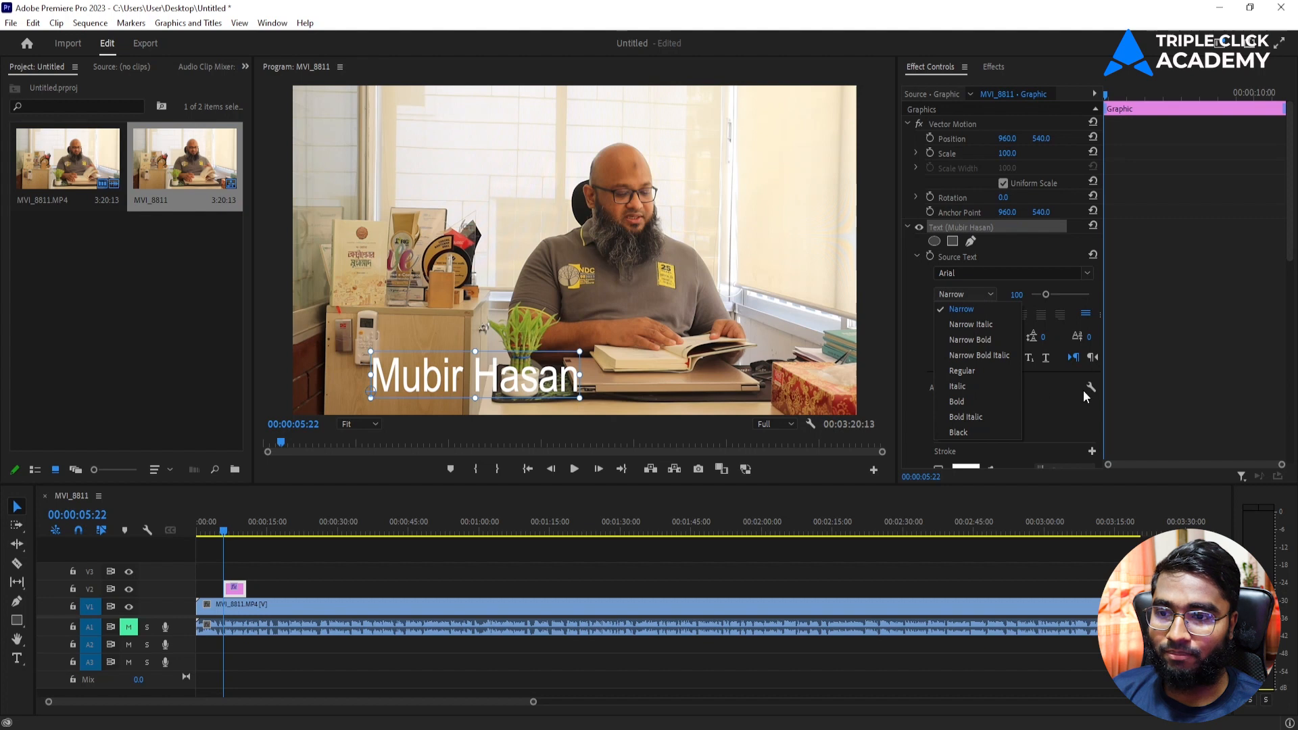
pyautogui.click(973, 401)
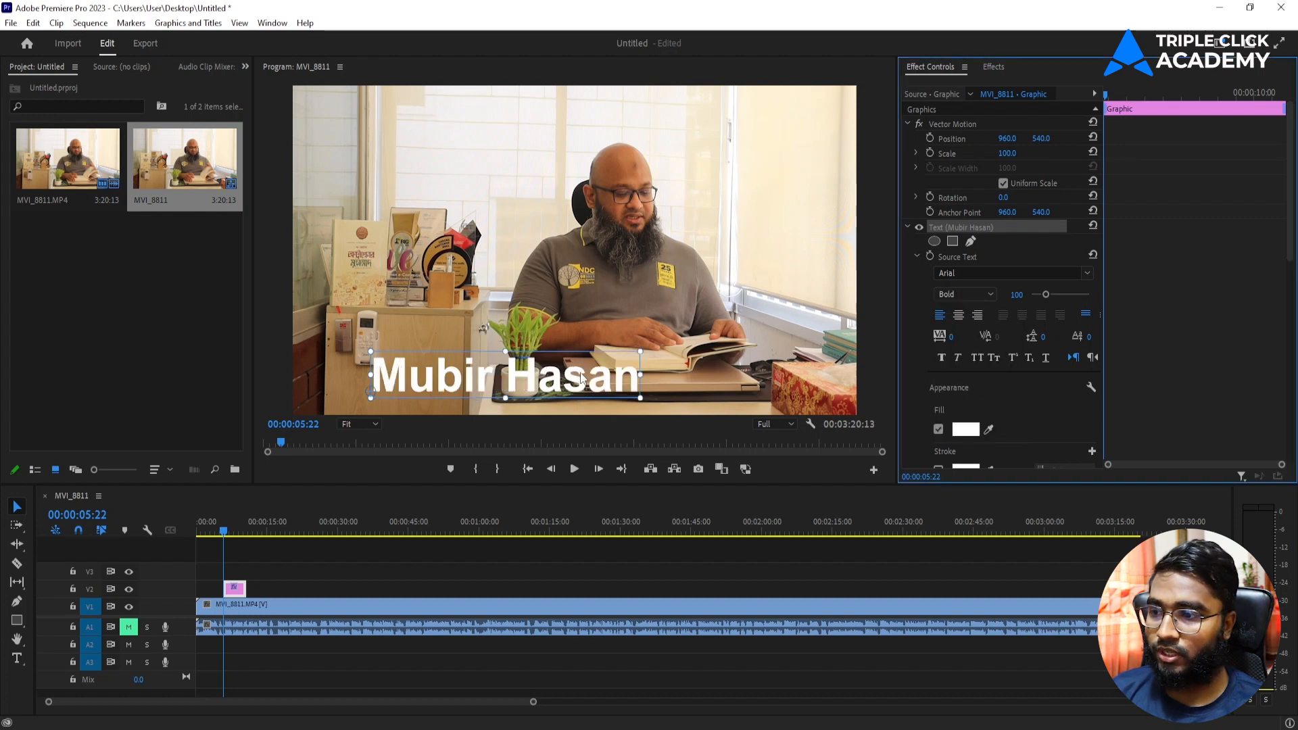
# Step: Move the name title to the lower left and give it a red #FC0909 fill
pyautogui.moveTo(616, 367); pyautogui.dragTo(653, 348)
pyautogui.moveTo(508, 361); pyautogui.dragTo(420, 376)
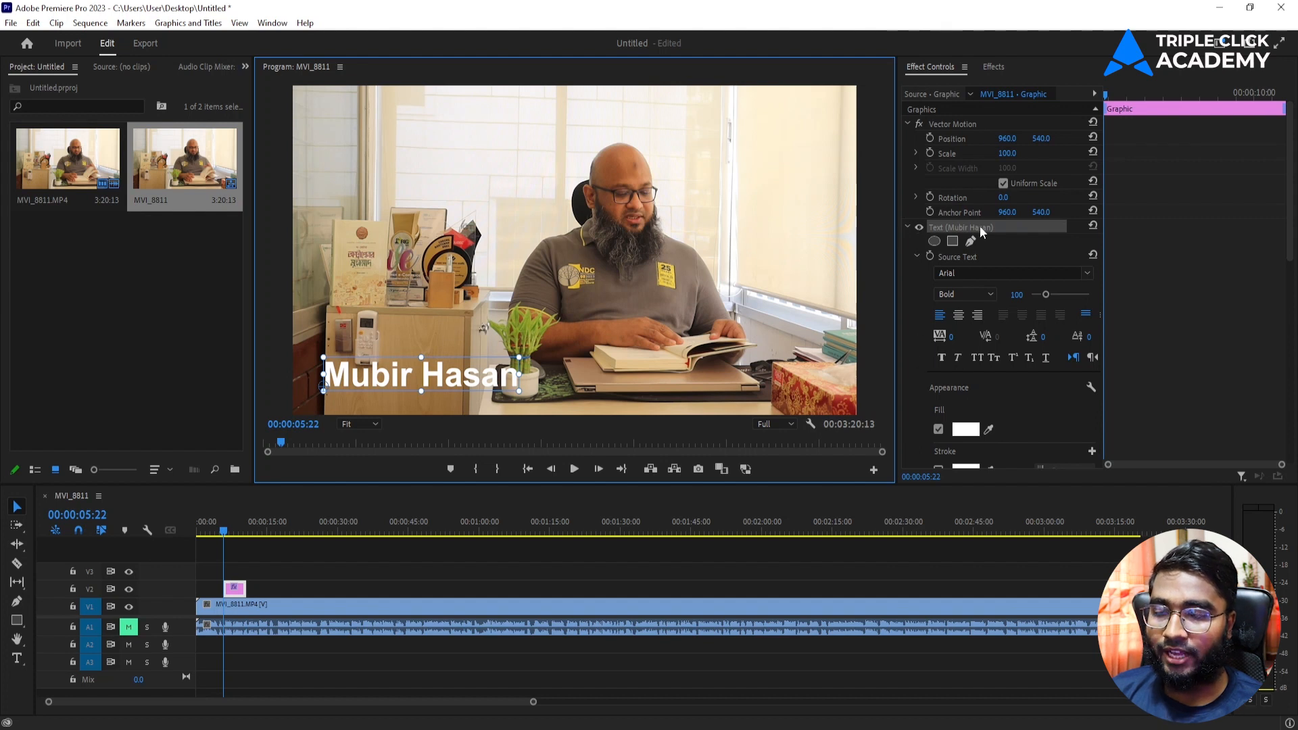
pyautogui.scroll(-3, 914, 300)
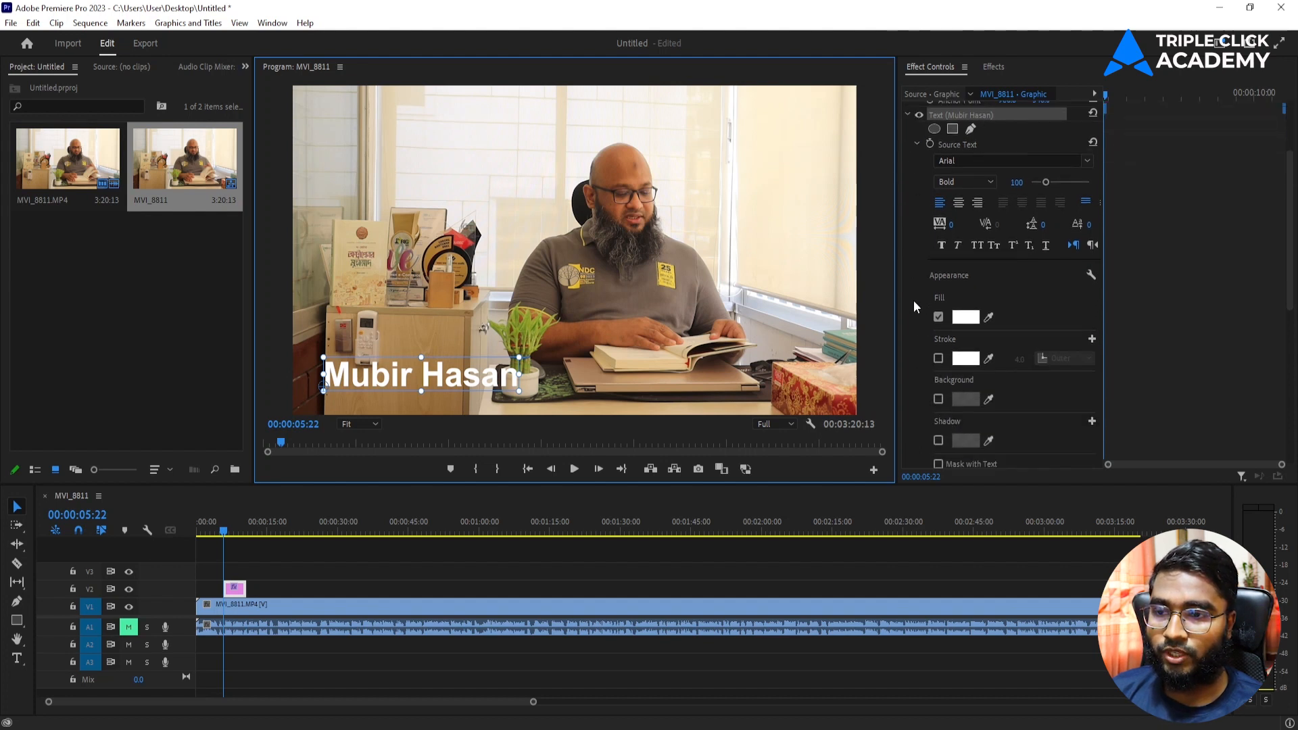
pyautogui.click(965, 319)
pyautogui.moveTo(649, 406); pyautogui.dragTo(651, 465)
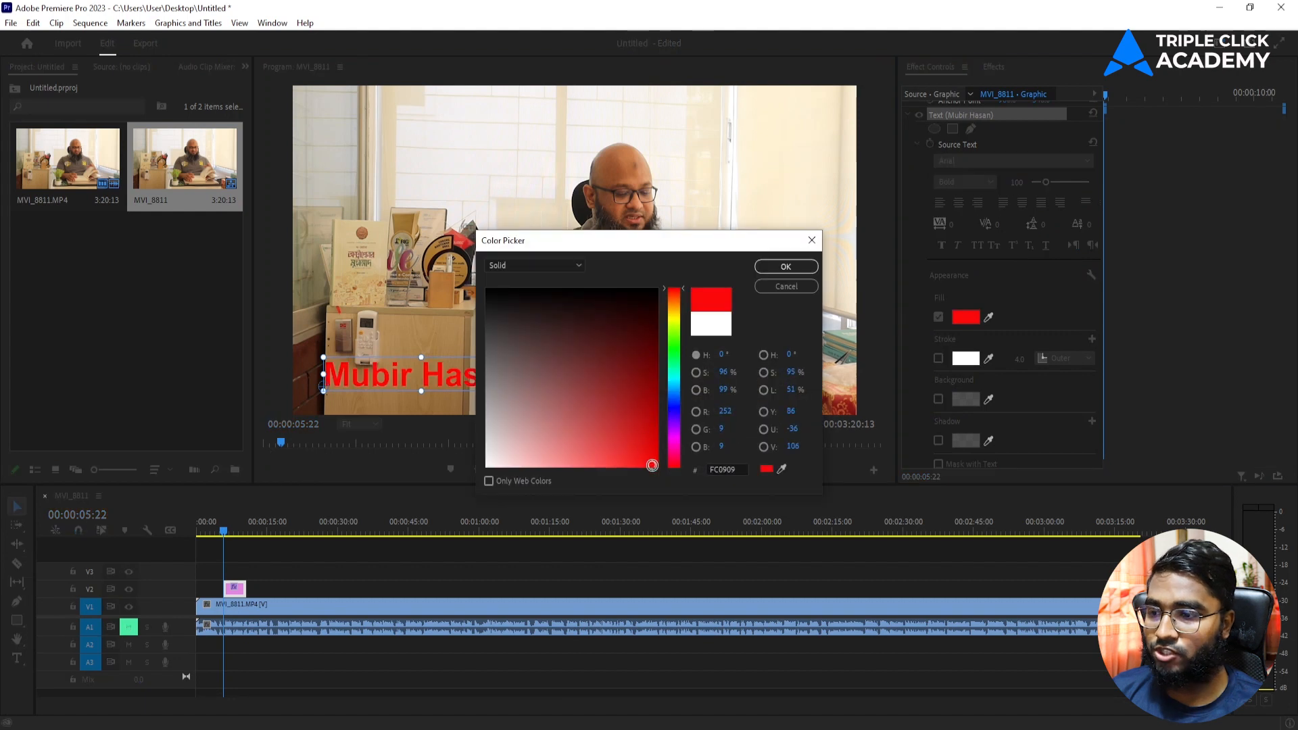
pyautogui.click(786, 268)
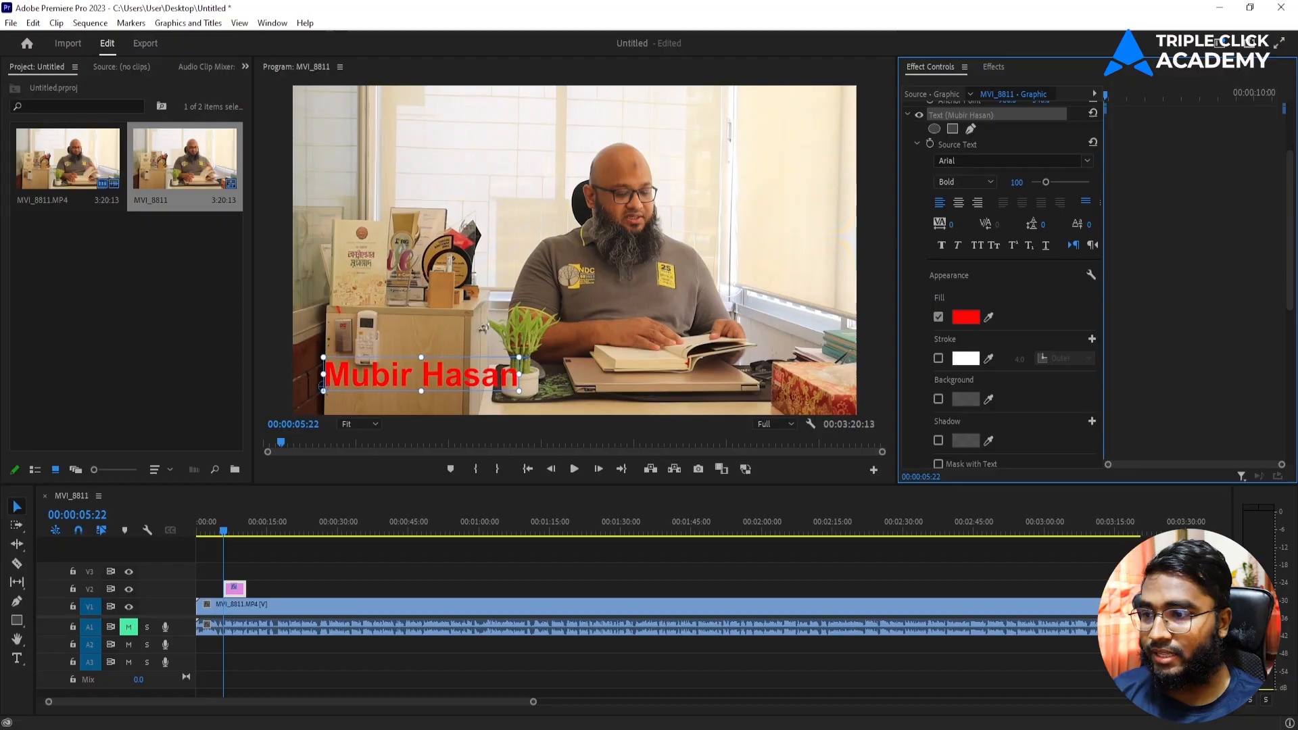
pyautogui.hotkey('alt', 'Tab')
# Step: Scroll the Color Hunt palette feed and copy the teal hex #088395
pyautogui.scroll(1, 820, 338)
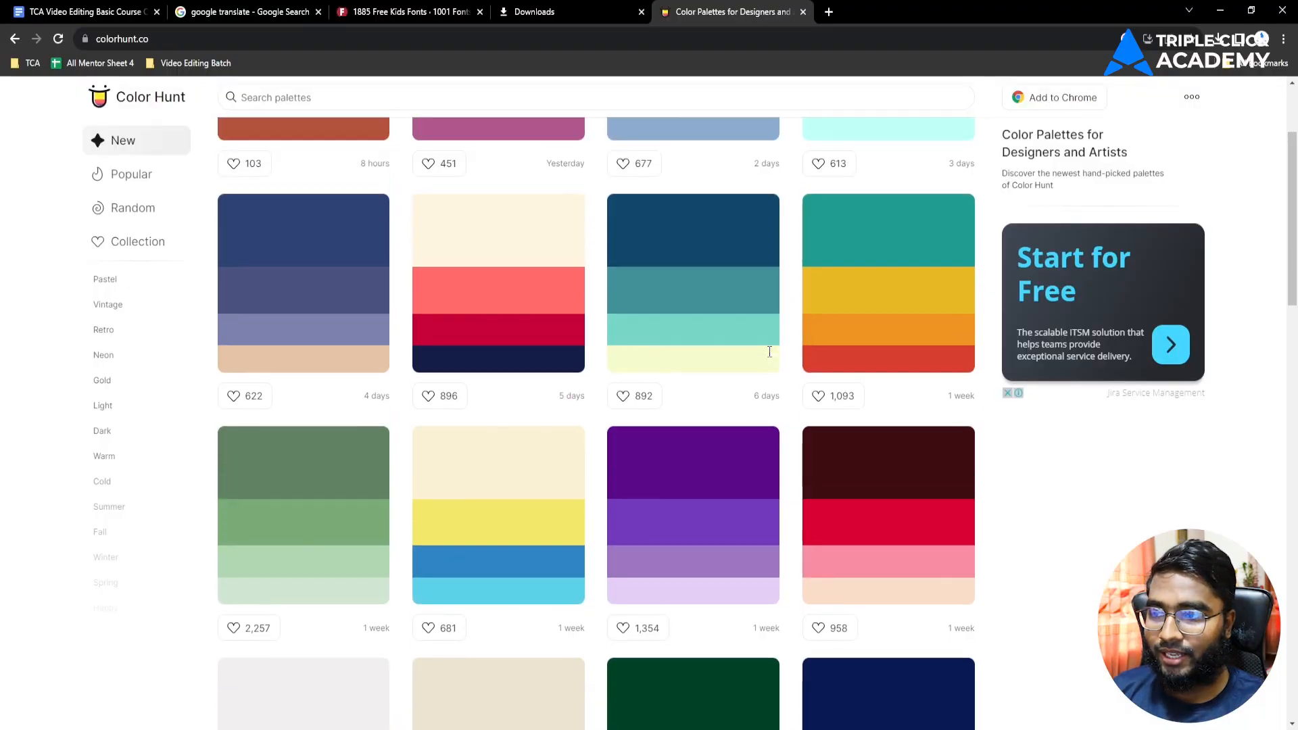
pyautogui.scroll(-3, 820, 339)
pyautogui.scroll(1, 494, 354)
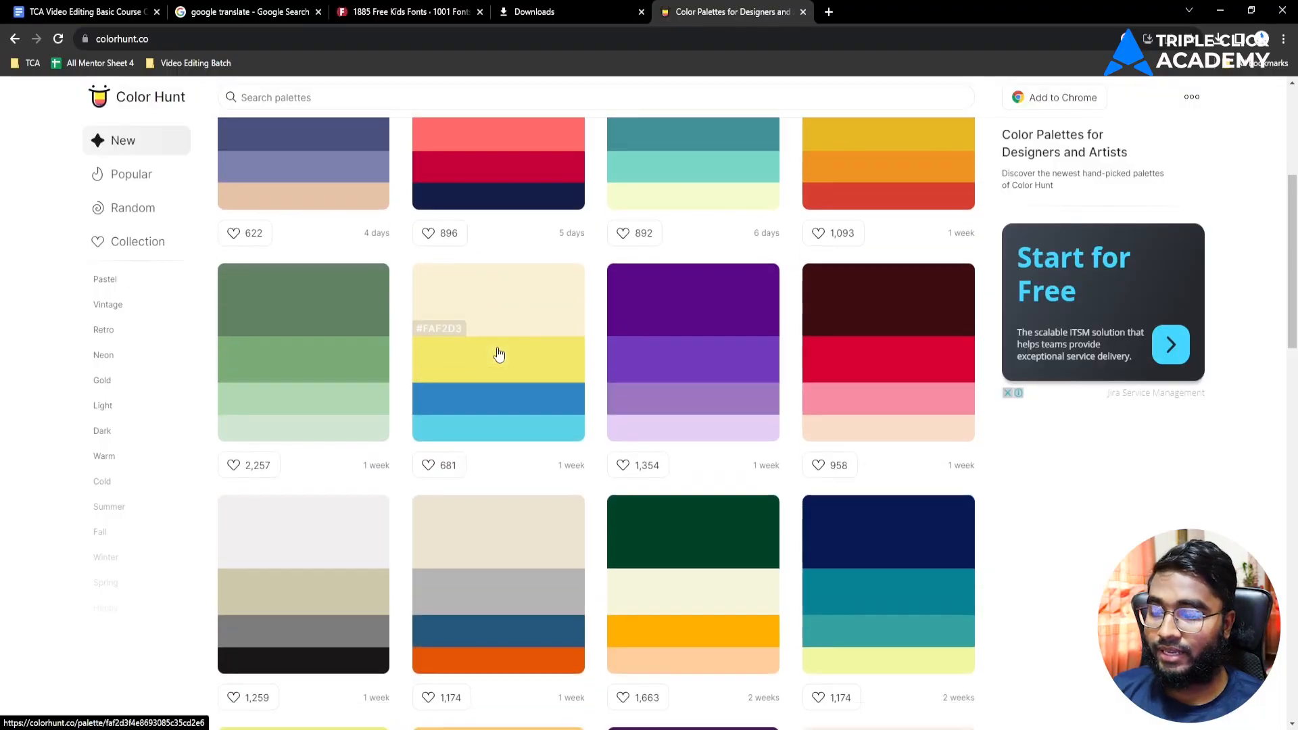
pyautogui.scroll(-2, 499, 353)
pyautogui.scroll(2, 676, 325)
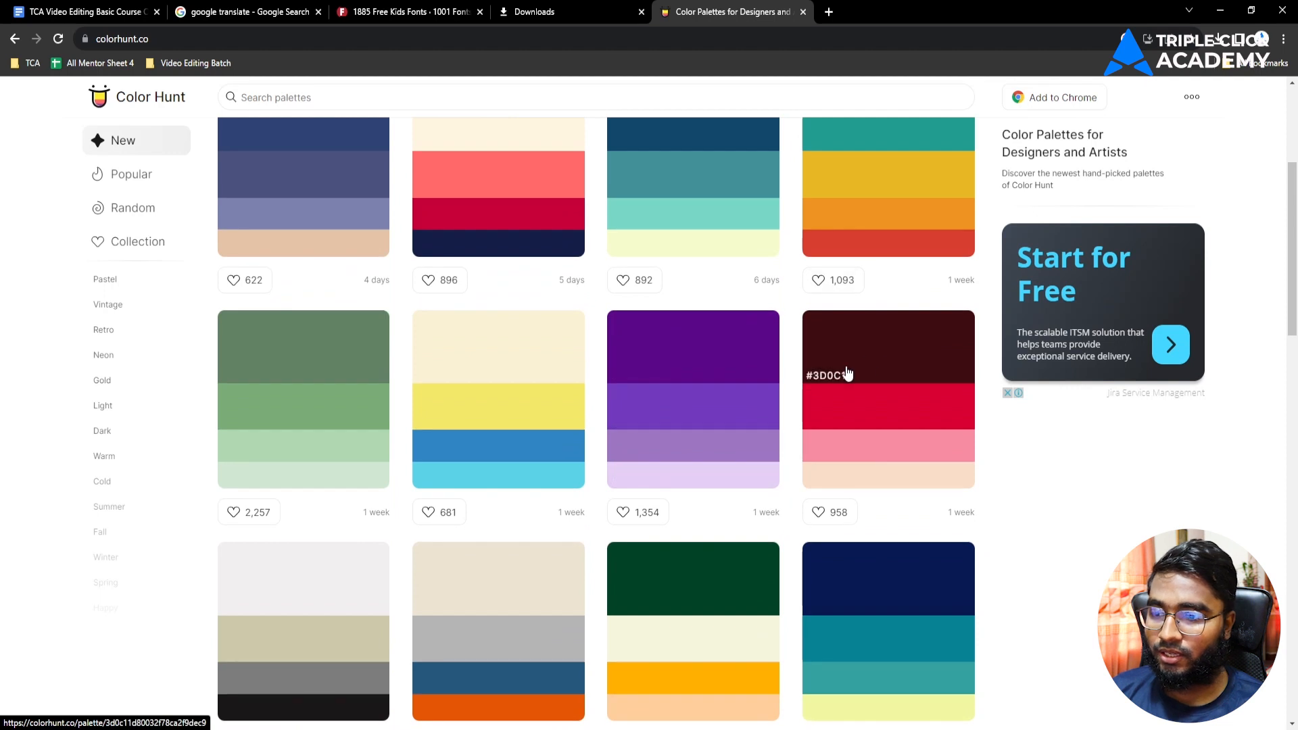
pyautogui.scroll(-5, 845, 371)
pyautogui.click(821, 307)
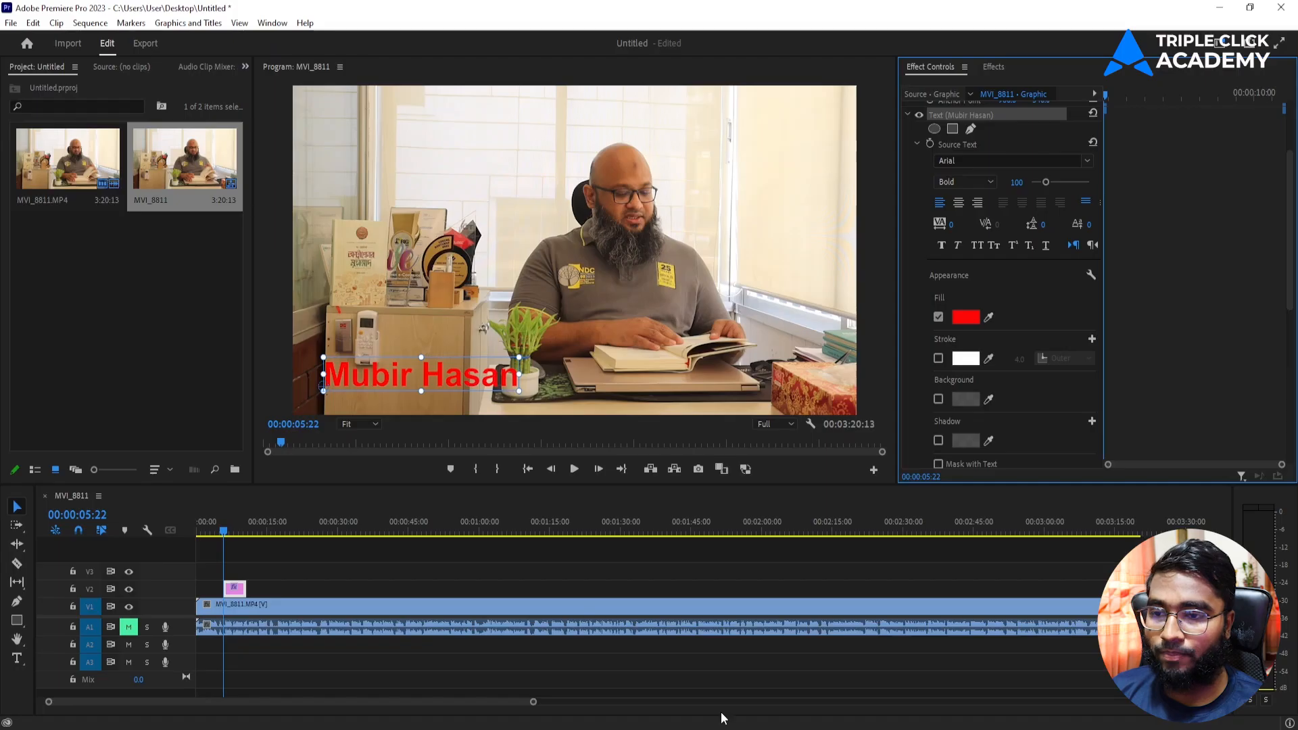
# Step: Change the title's fill to teal by pasting hex 088395
pyautogui.click(965, 317)
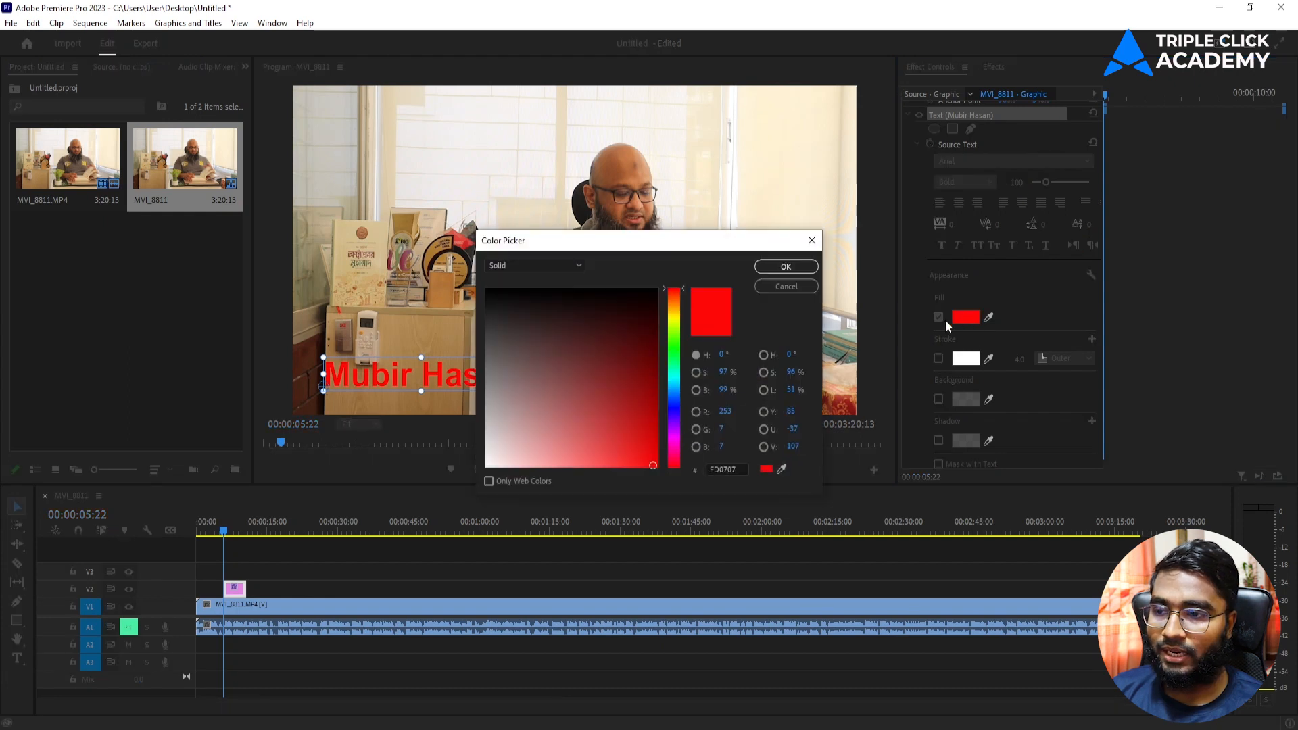
pyautogui.doubleClick(713, 470)
pyautogui.hotkey('ctrl', 'v')
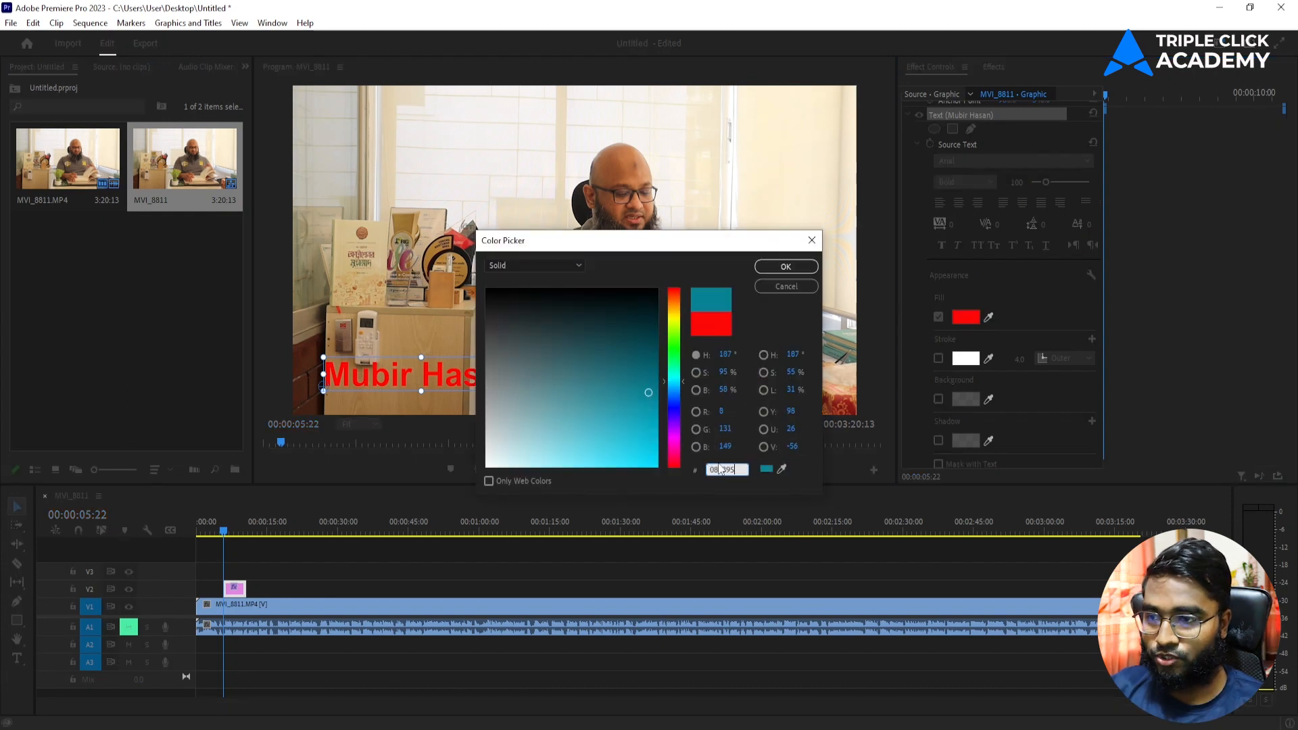
pyautogui.click(785, 267)
pyautogui.moveTo(446, 383)
pyautogui.mouseDown()
pyautogui.moveTo(462, 370)
pyautogui.moveTo(436, 385)
pyautogui.moveTo(446, 383)
pyautogui.mouseUp()
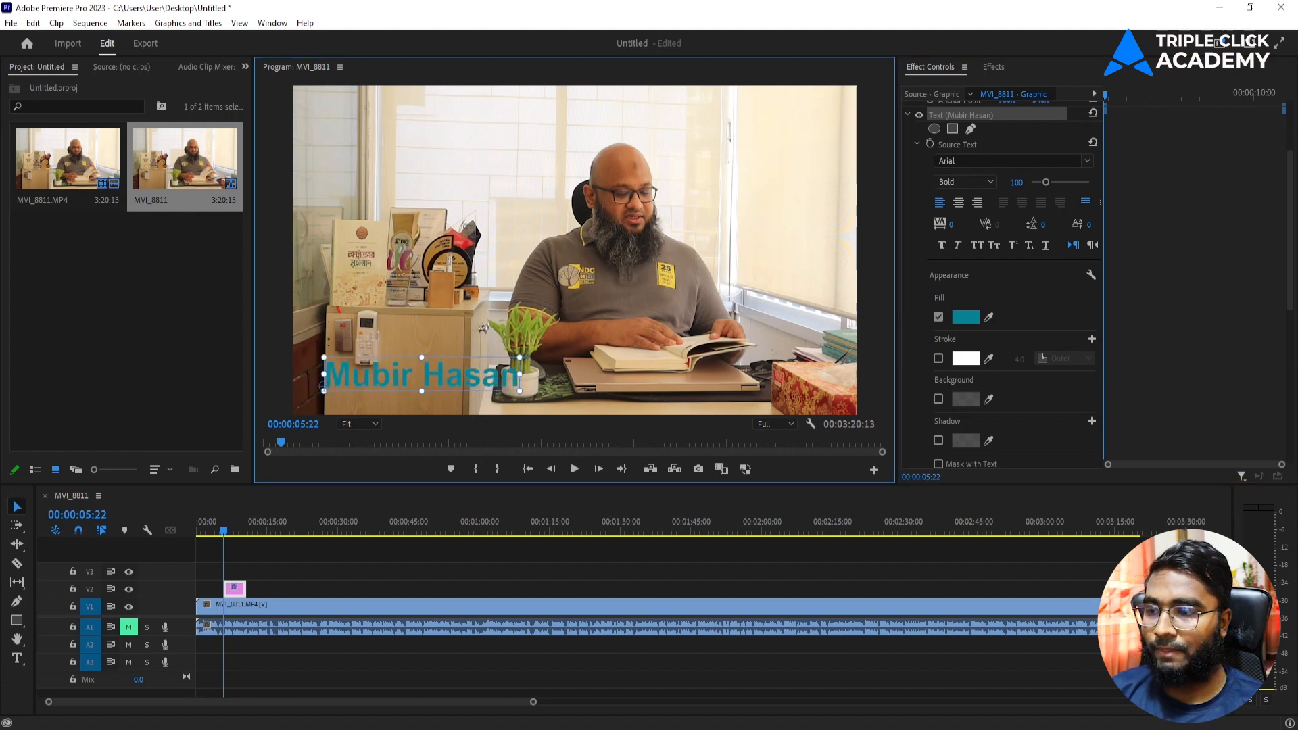
# Step: Refill the title orange (#E55604) and move it to the frame's top-right corner
pyautogui.hotkey('alt', 'Tab')
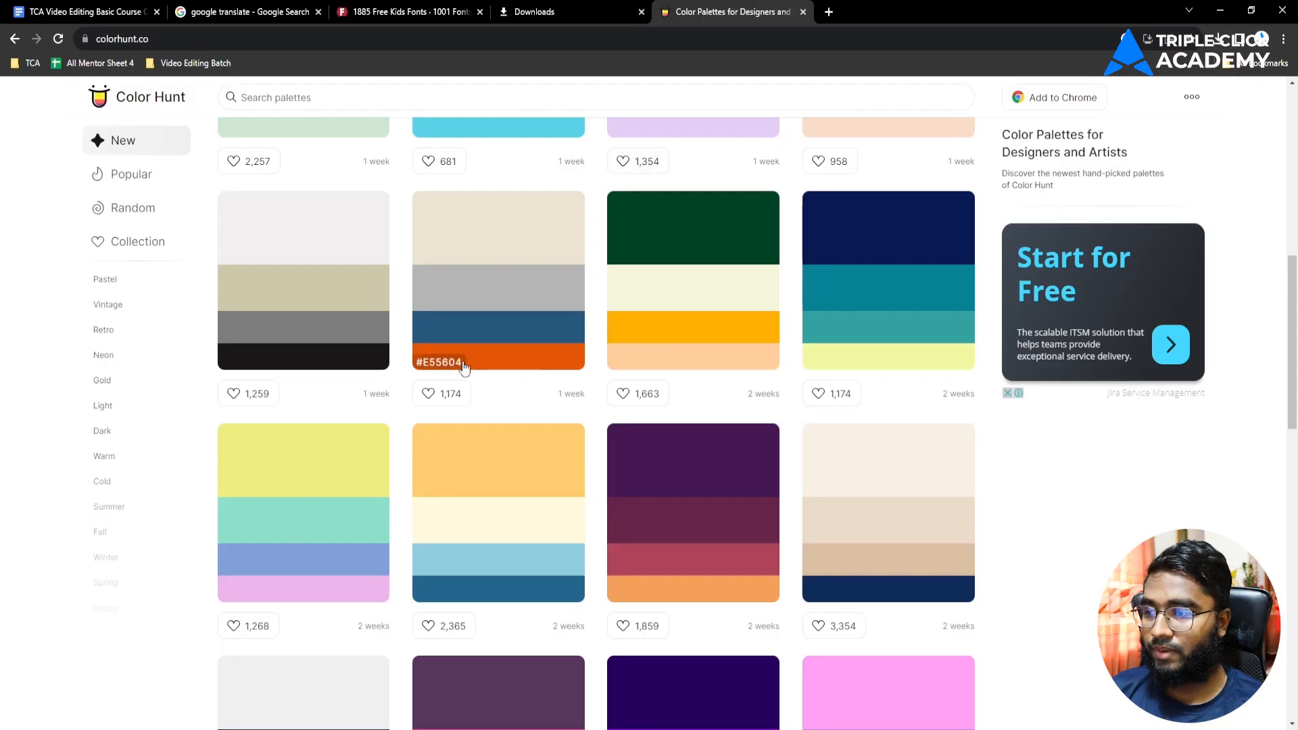
pyautogui.hotkey('alt', 'Tab')
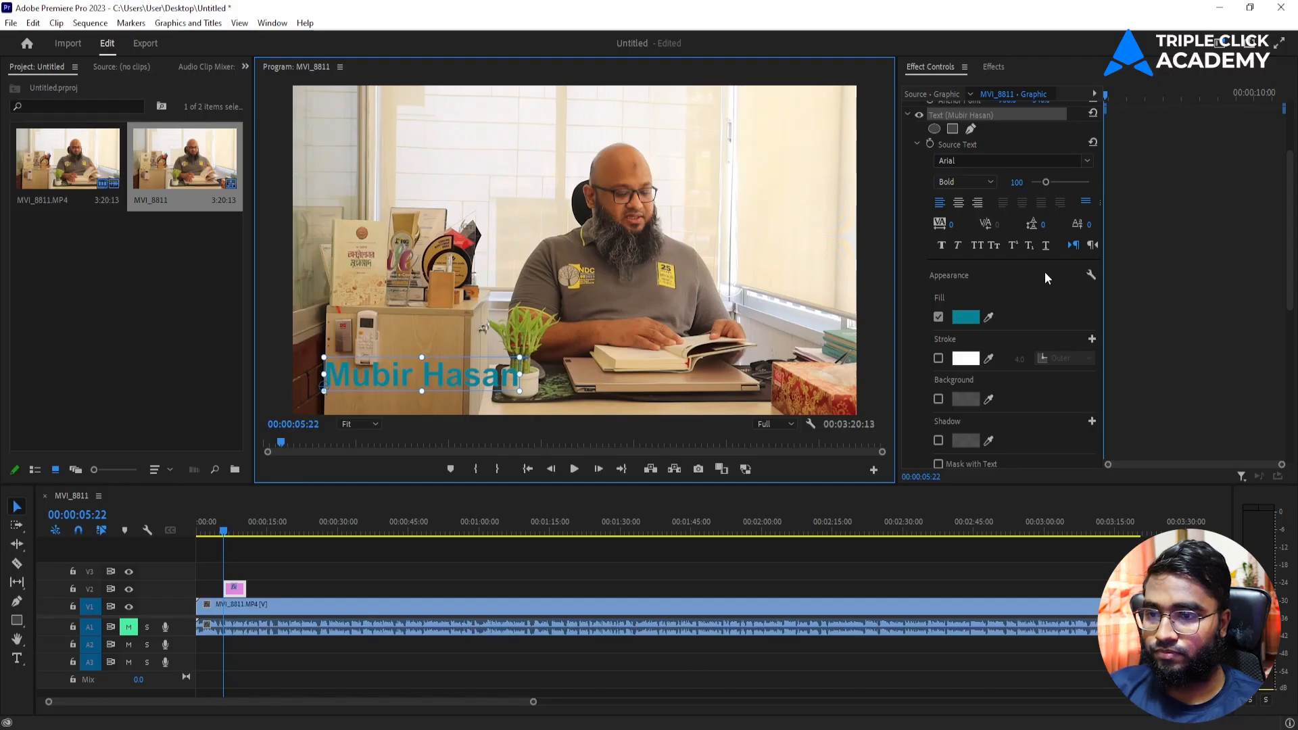
pyautogui.click(965, 317)
pyautogui.click(717, 469)
pyautogui.hotkey('ctrl', 'a')
pyautogui.hotkey('ctrl', 'v')
pyautogui.click(792, 267)
pyautogui.moveTo(471, 390); pyautogui.dragTo(786, 120)
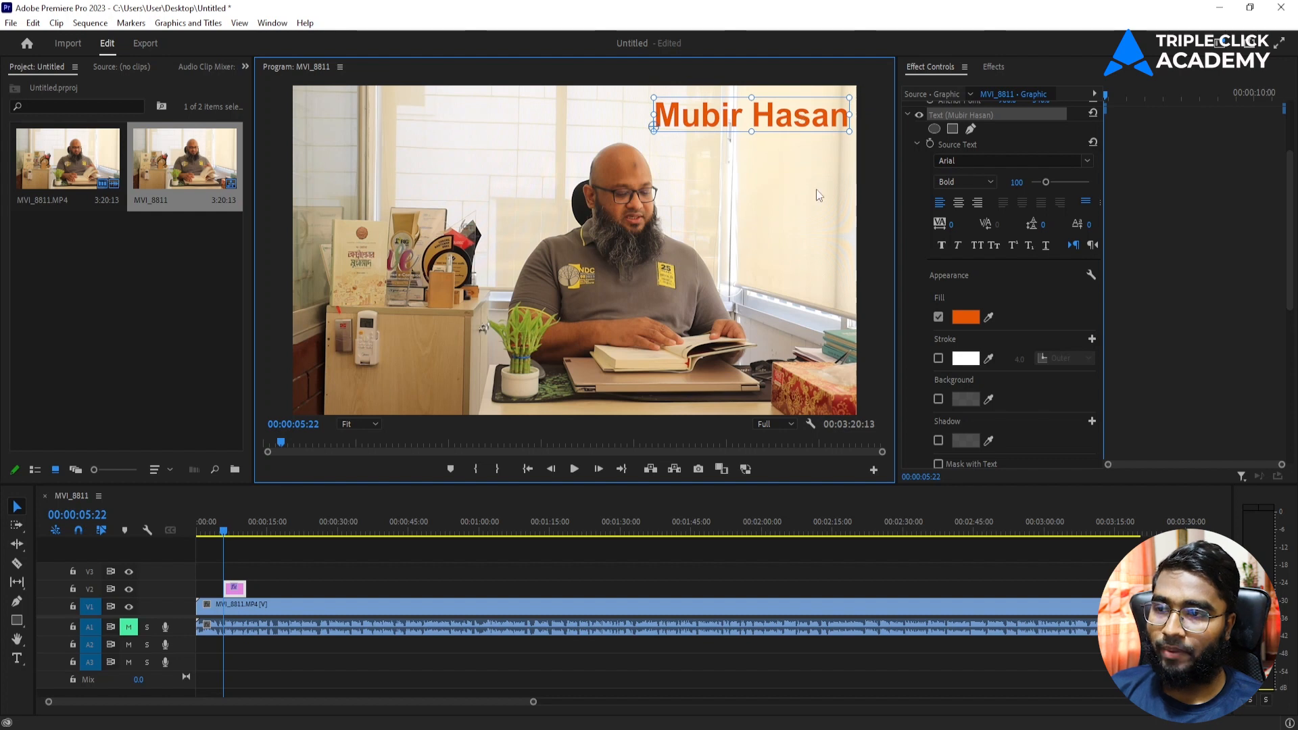
# Step: Add a white 8.0 outer stroke around the title text
pyautogui.scroll(-1, 1025, 419)
pyautogui.click(938, 330)
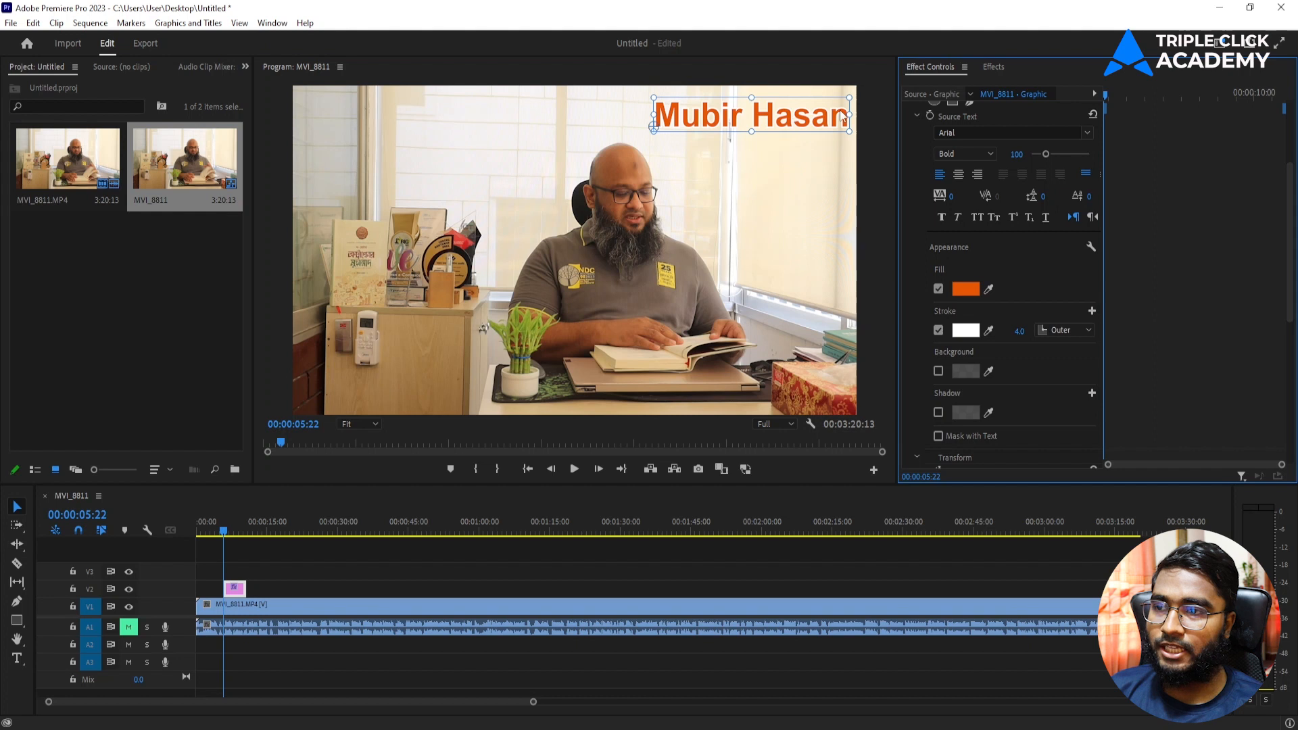
pyautogui.click(965, 330)
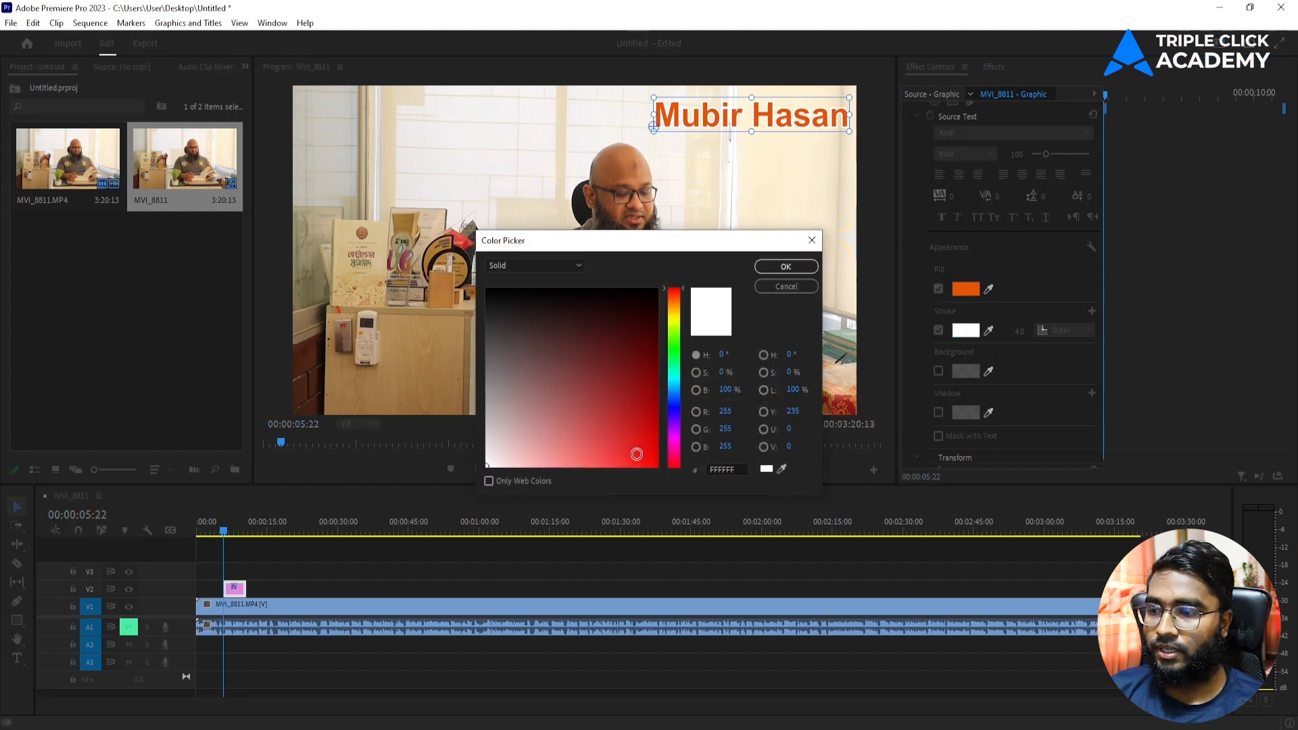
pyautogui.moveTo(535, 413); pyautogui.dragTo(464, 250)
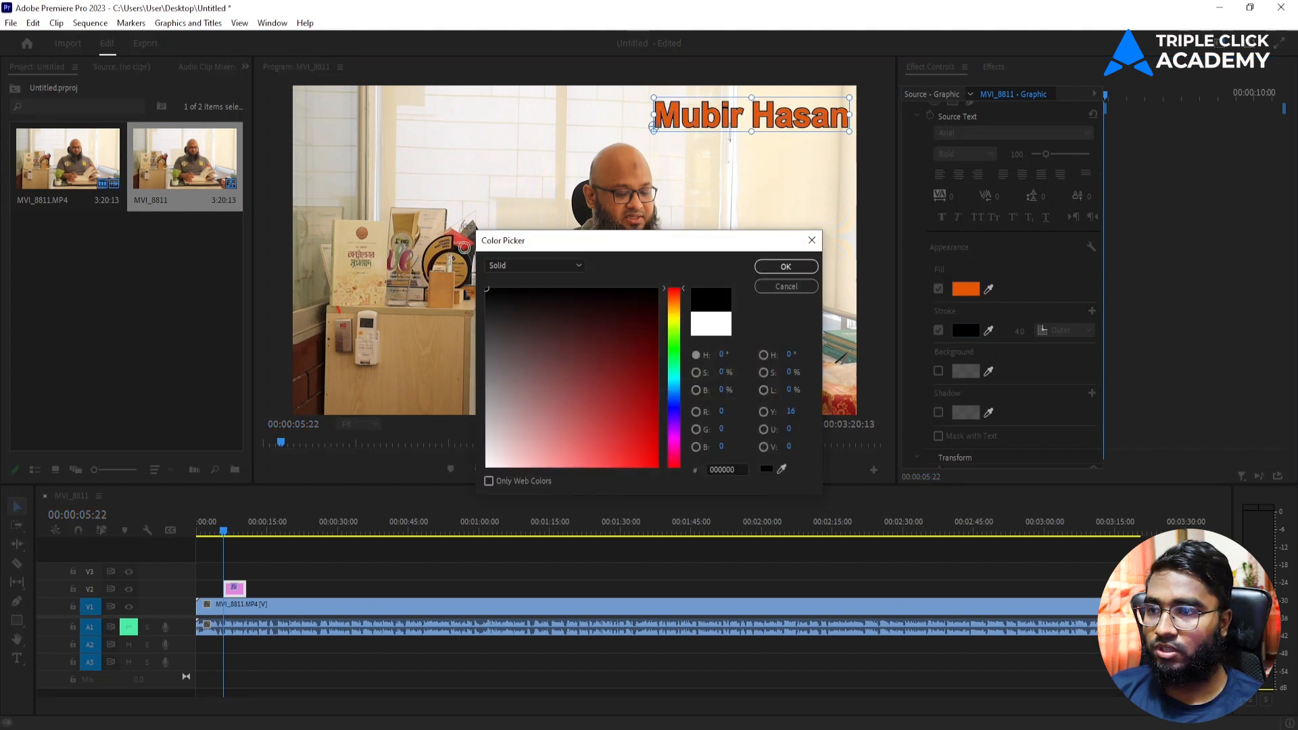
pyautogui.moveTo(507, 464); pyautogui.dragTo(462, 493)
pyautogui.click(791, 269)
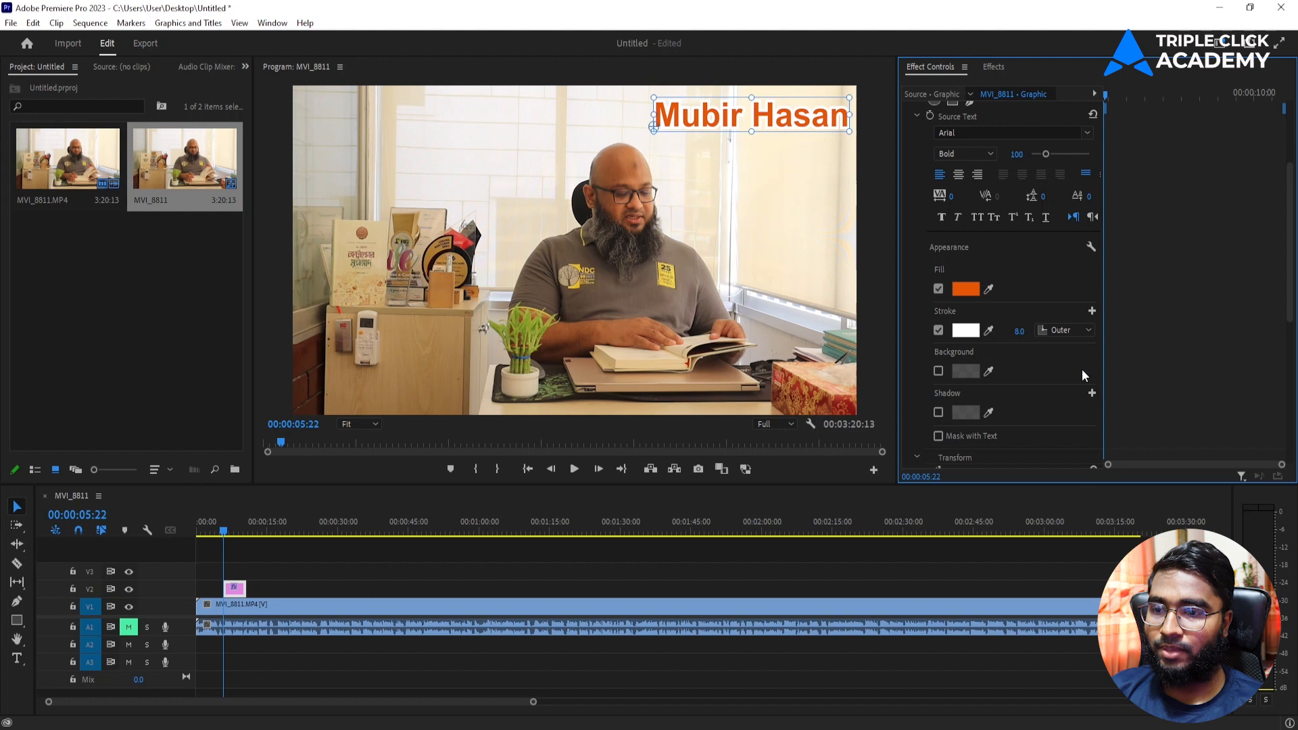
# Step: Add a grey background box at 79% opacity, size 18.8, corner radius 26
pyautogui.scroll(-1, 1082, 371)
pyautogui.click(938, 343)
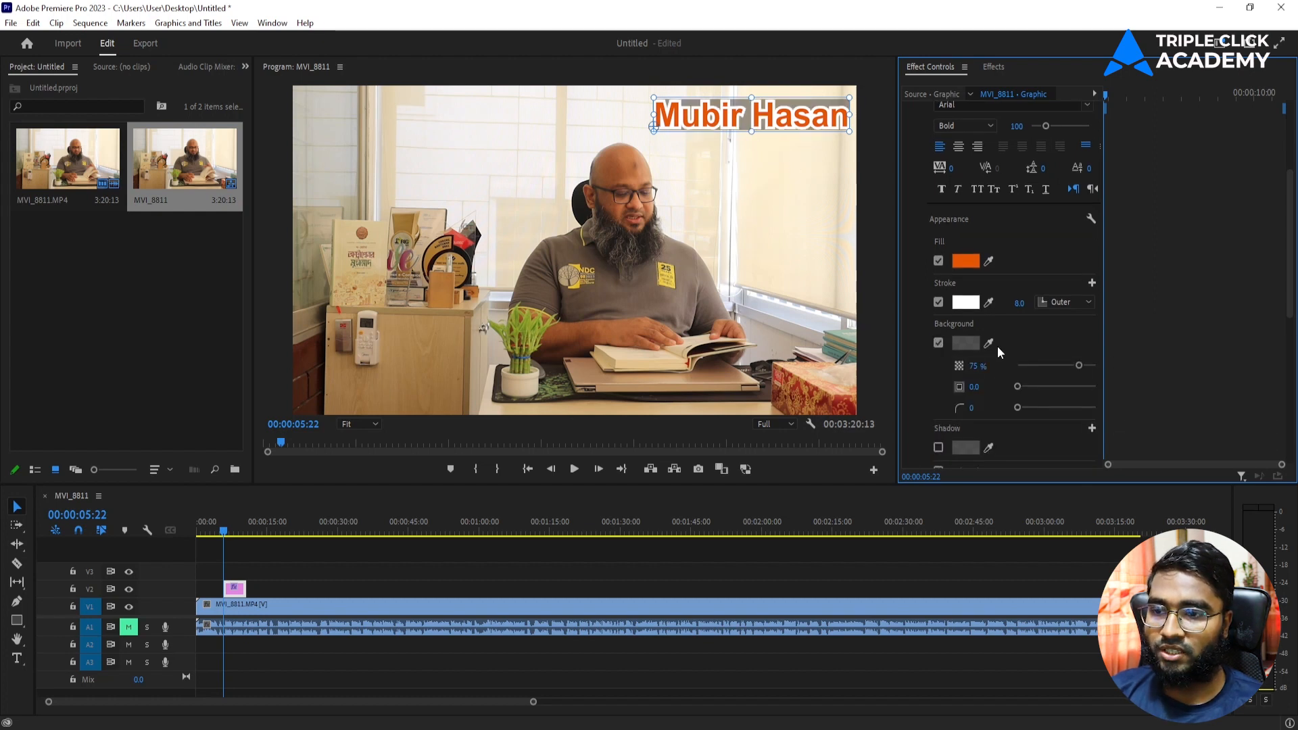
pyautogui.click(1082, 365)
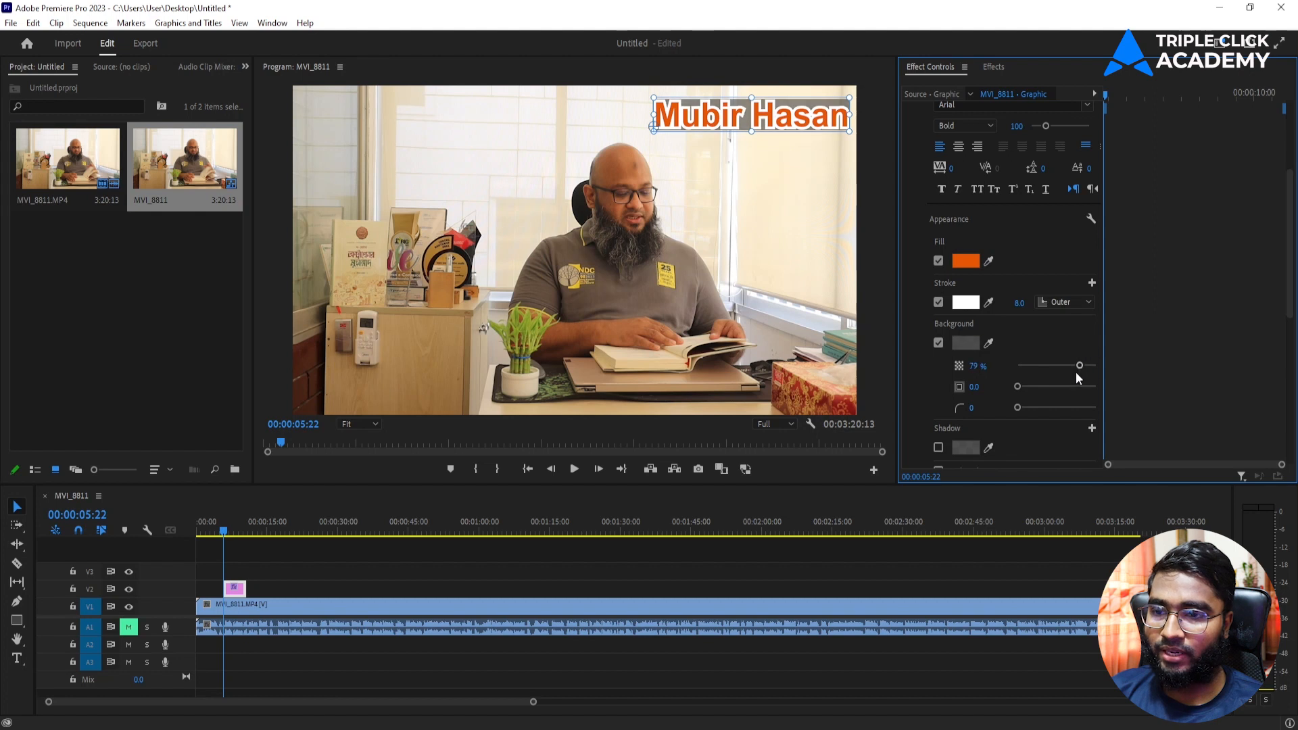
pyautogui.moveTo(1018, 390)
pyautogui.mouseDown()
pyautogui.moveTo(1035, 390)
pyautogui.moveTo(1032, 406)
pyautogui.moveTo(1056, 404)
pyautogui.moveTo(1024, 409)
pyautogui.mouseUp()
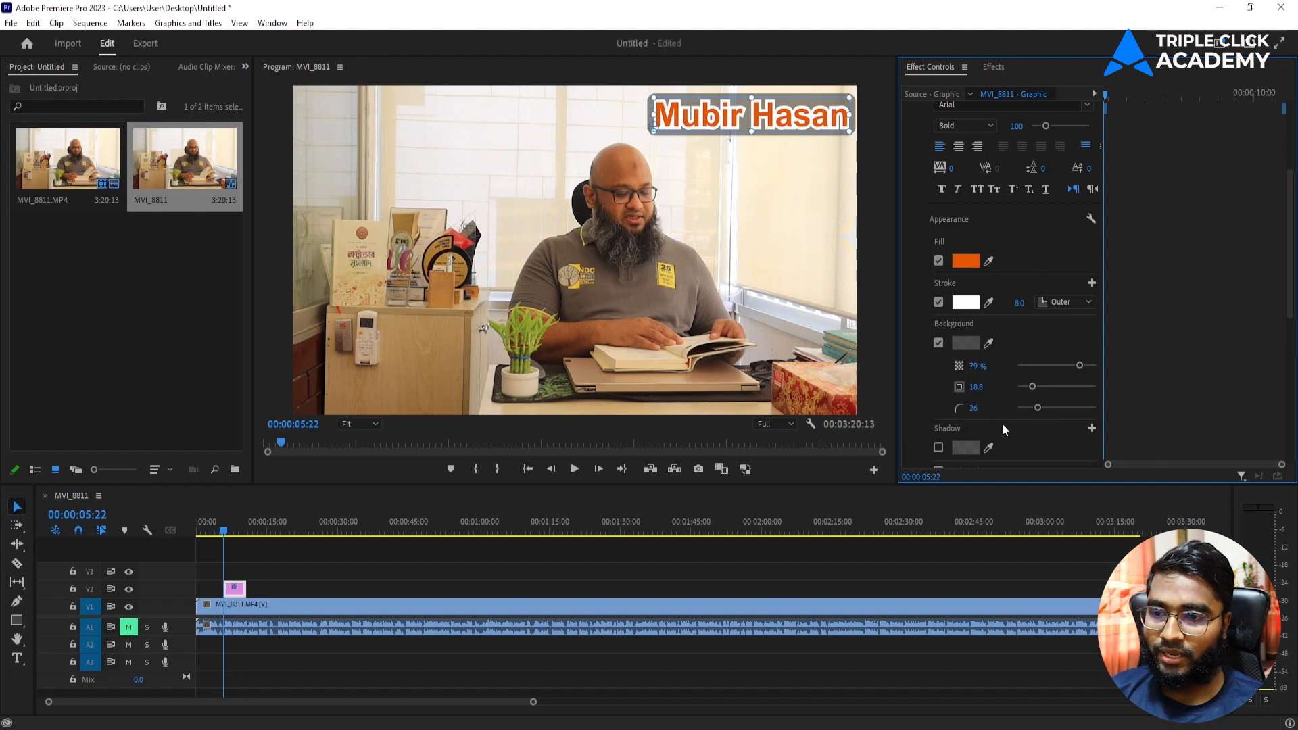
# Step: Add a drop shadow (75%, 135°, distance 7.0, blur 40), undoing a trial distance of 41
pyautogui.scroll(-4, 922, 394)
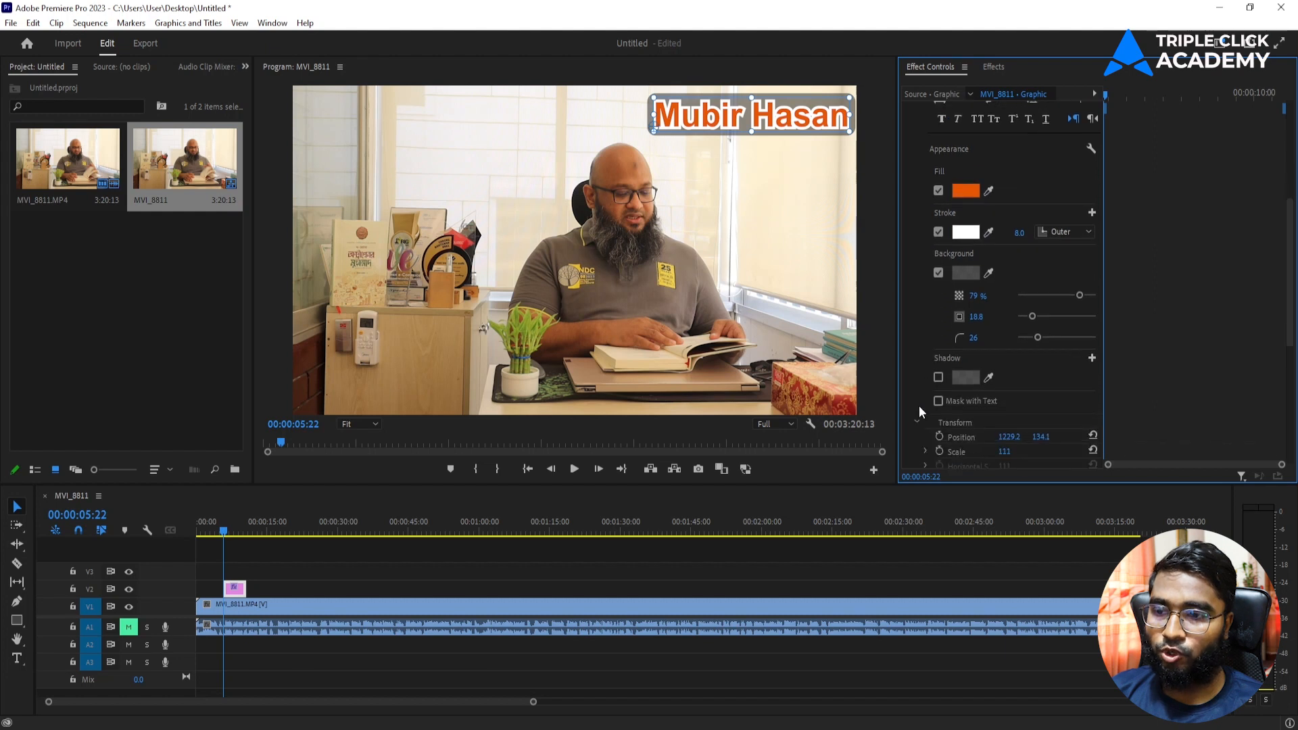
pyautogui.click(939, 361)
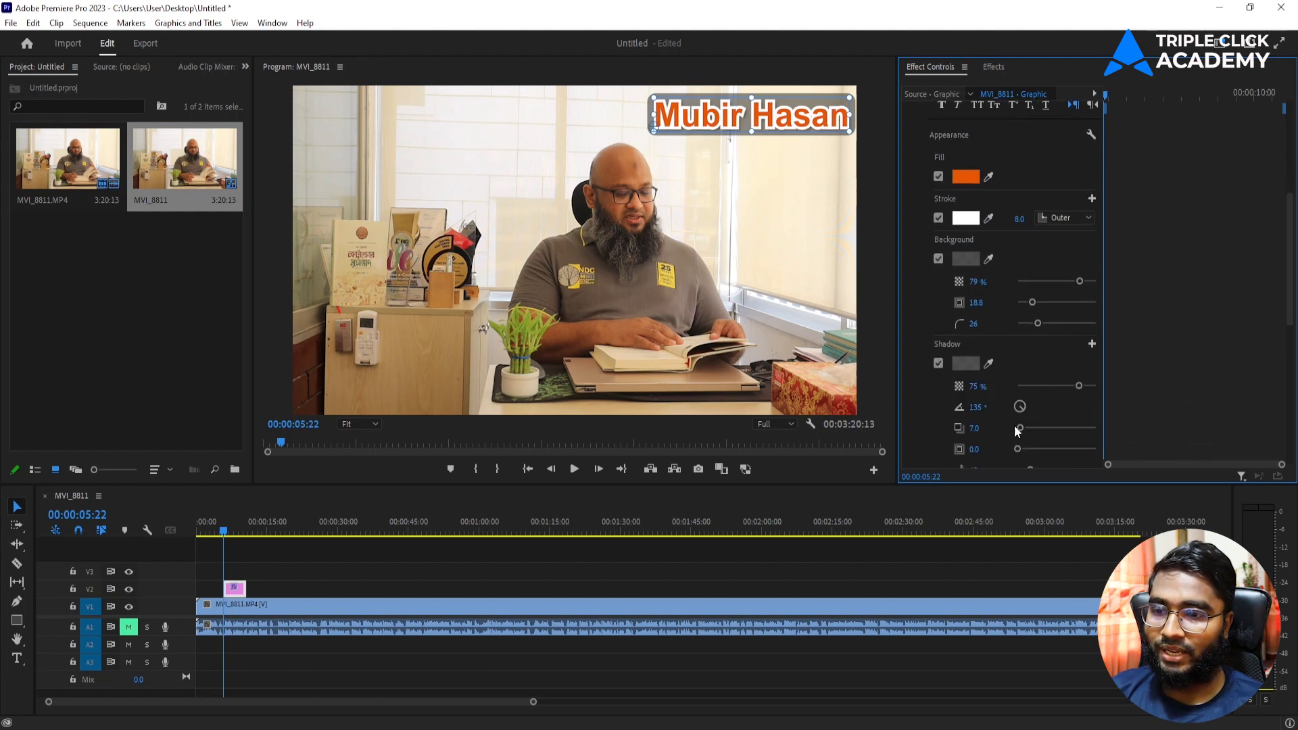
pyautogui.moveTo(1018, 428)
pyautogui.mouseDown()
pyautogui.moveTo(1048, 428)
pyautogui.moveTo(1032, 428)
pyautogui.mouseUp()
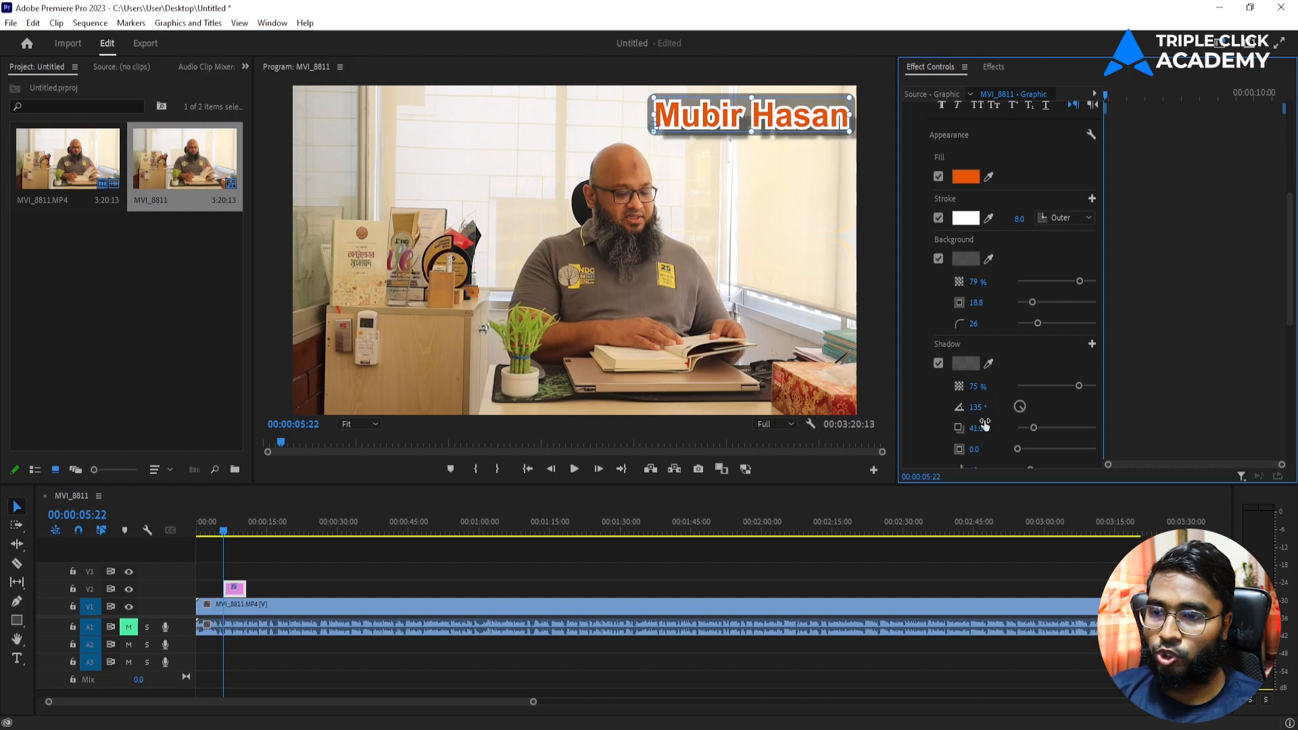
pyautogui.hotkey('ctrl', 'z')
# Step: Try Mask with Text and Invert, then leave text masking switched off
pyautogui.scroll(-4, 925, 373)
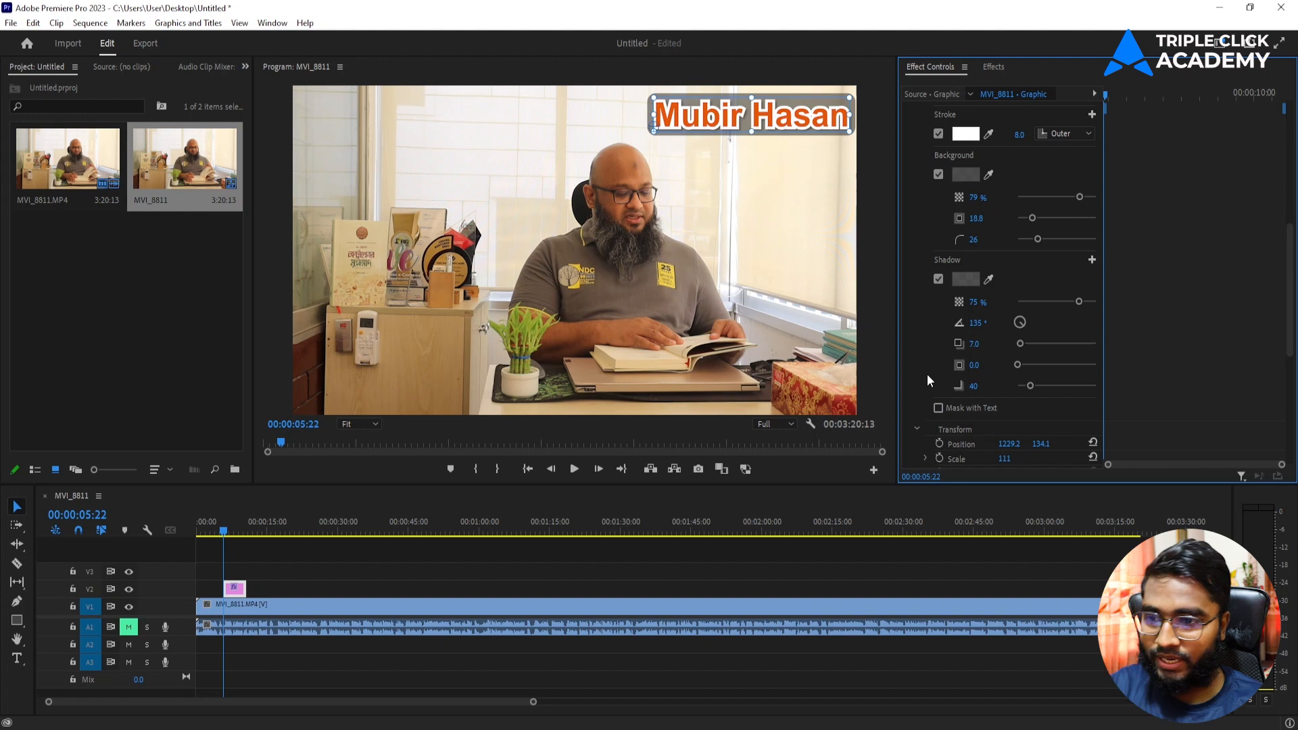
pyautogui.click(938, 408)
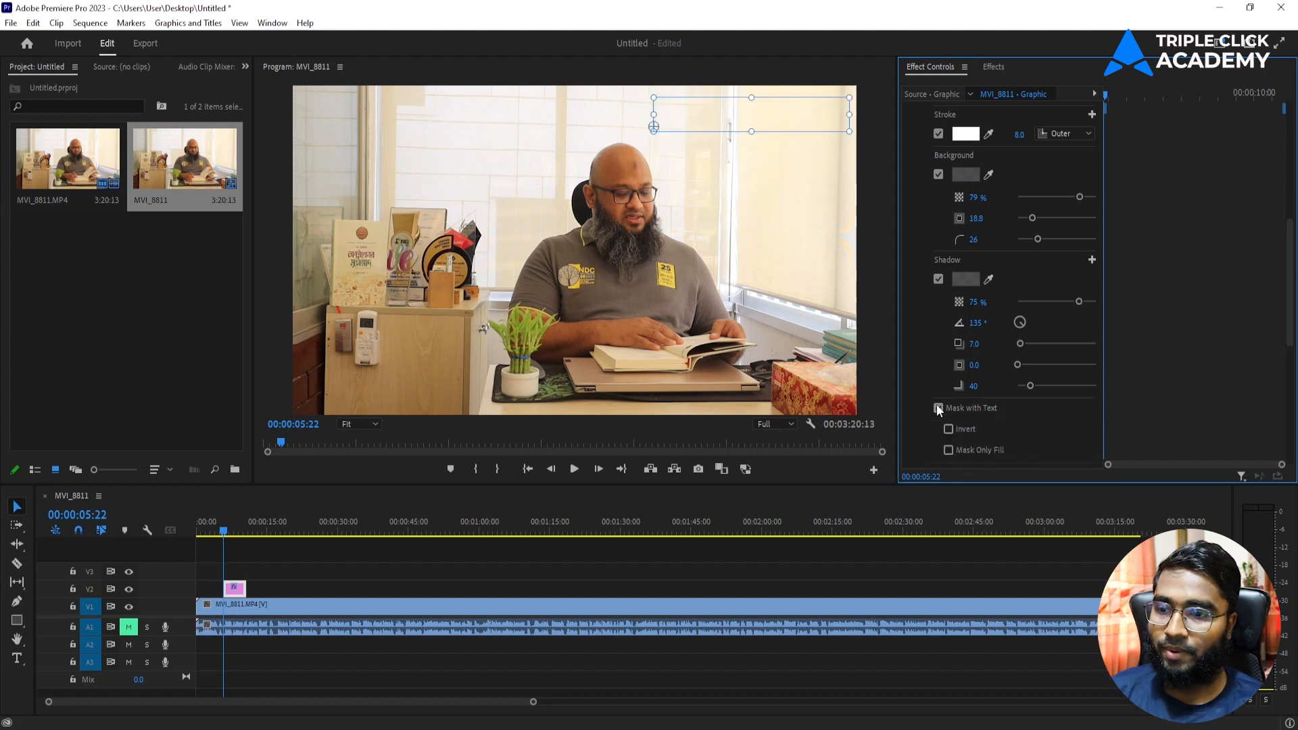
pyautogui.scroll(-2, 935, 404)
pyautogui.click(948, 386)
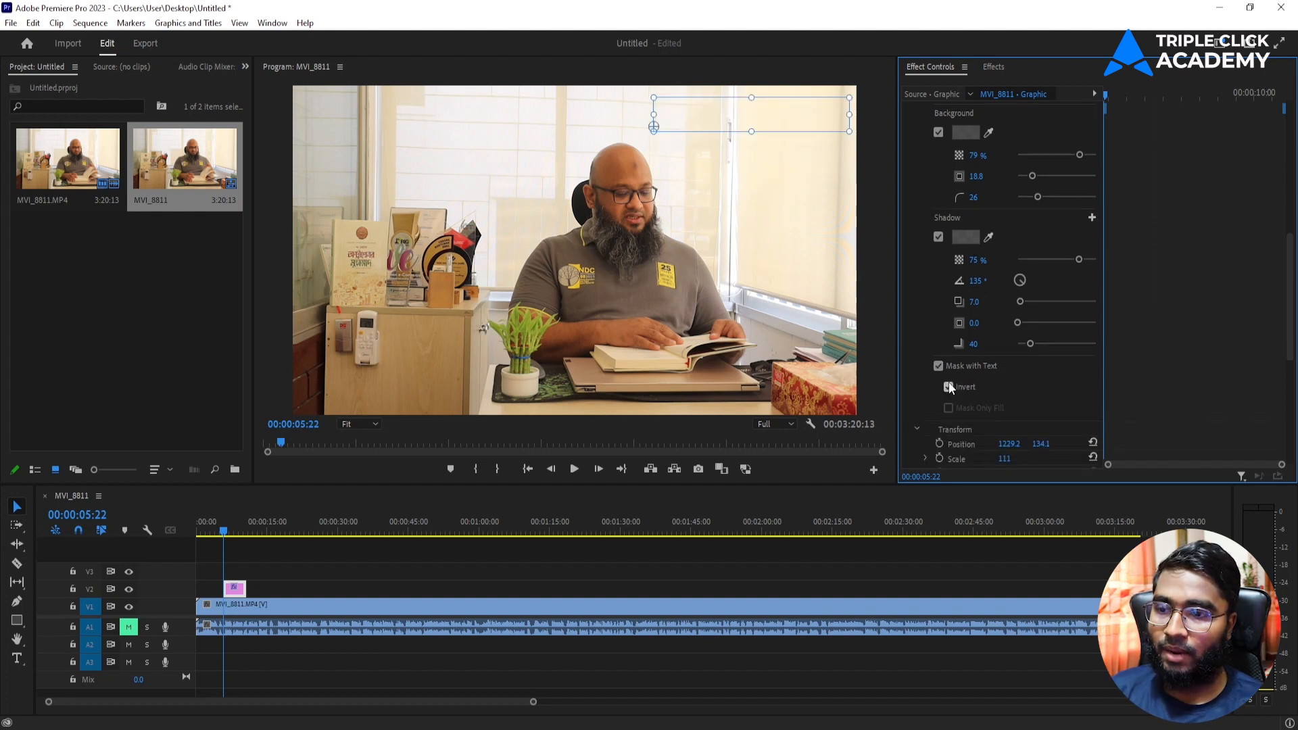
pyautogui.click(938, 366)
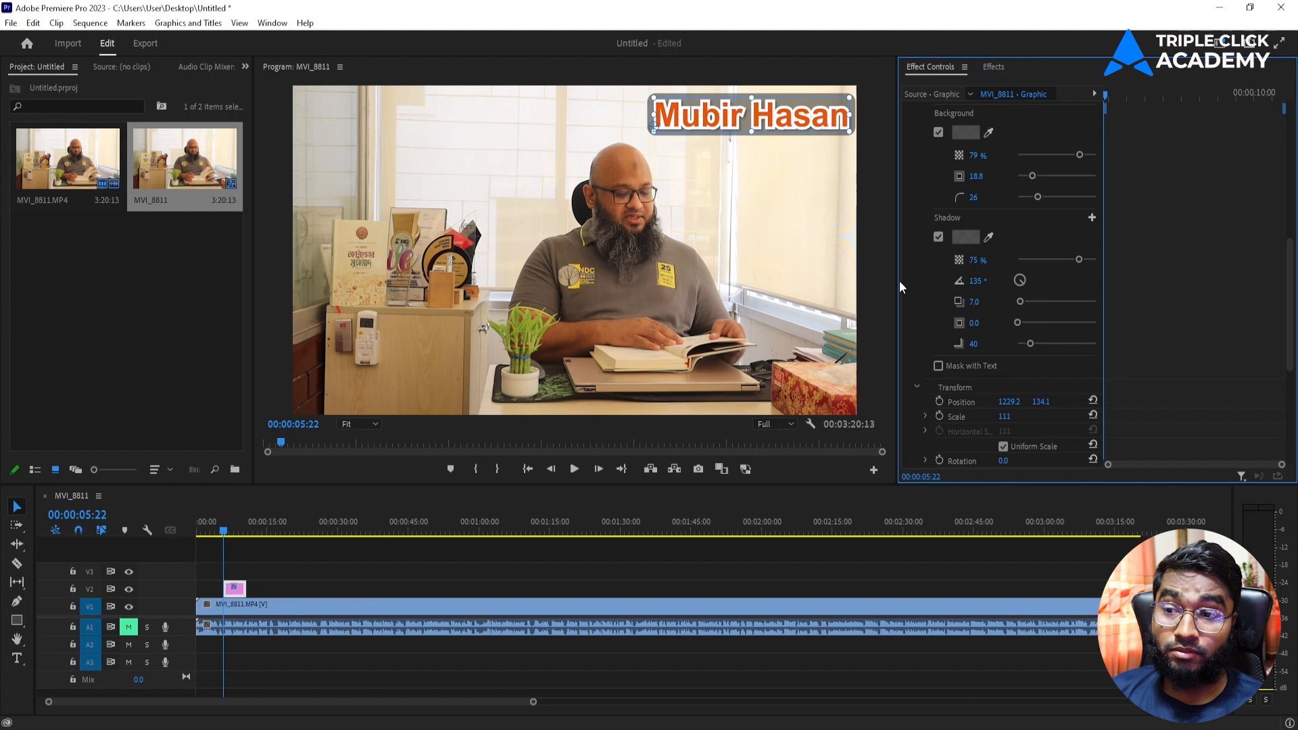
pyautogui.scroll(6, 911, 265)
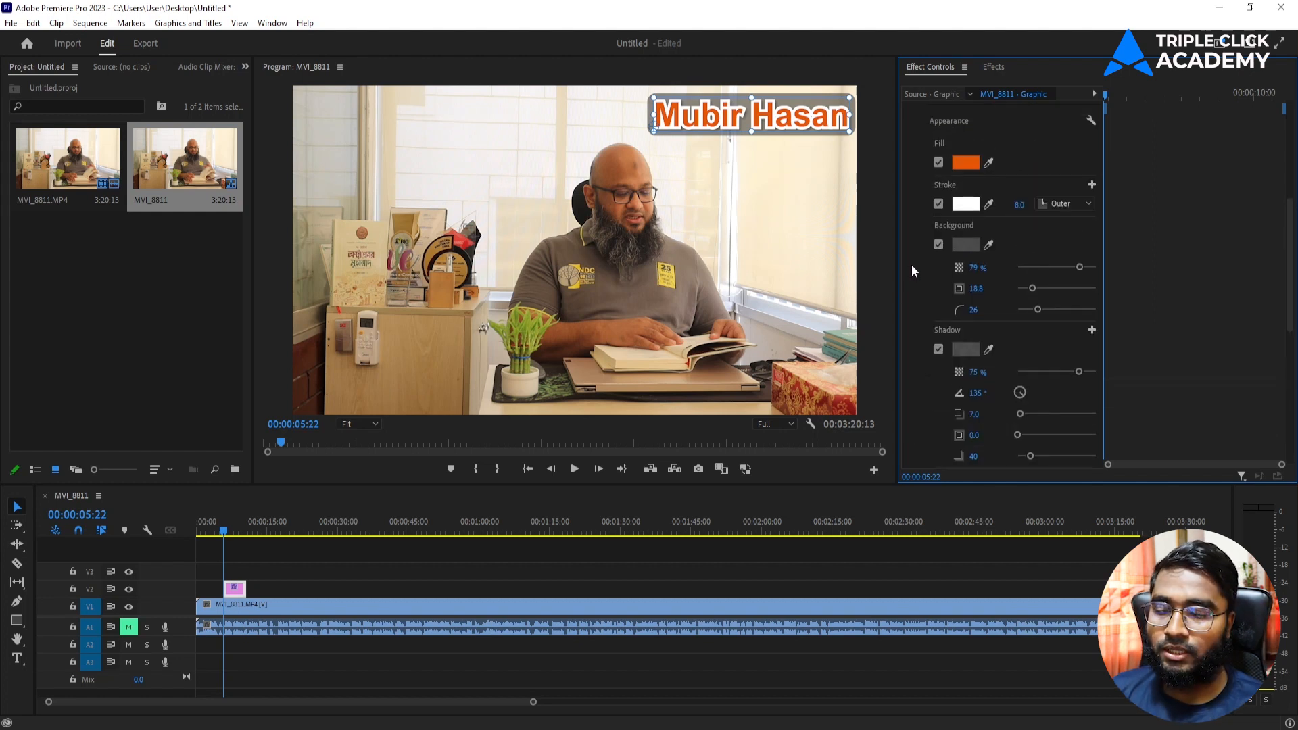
pyautogui.scroll(5, 911, 265)
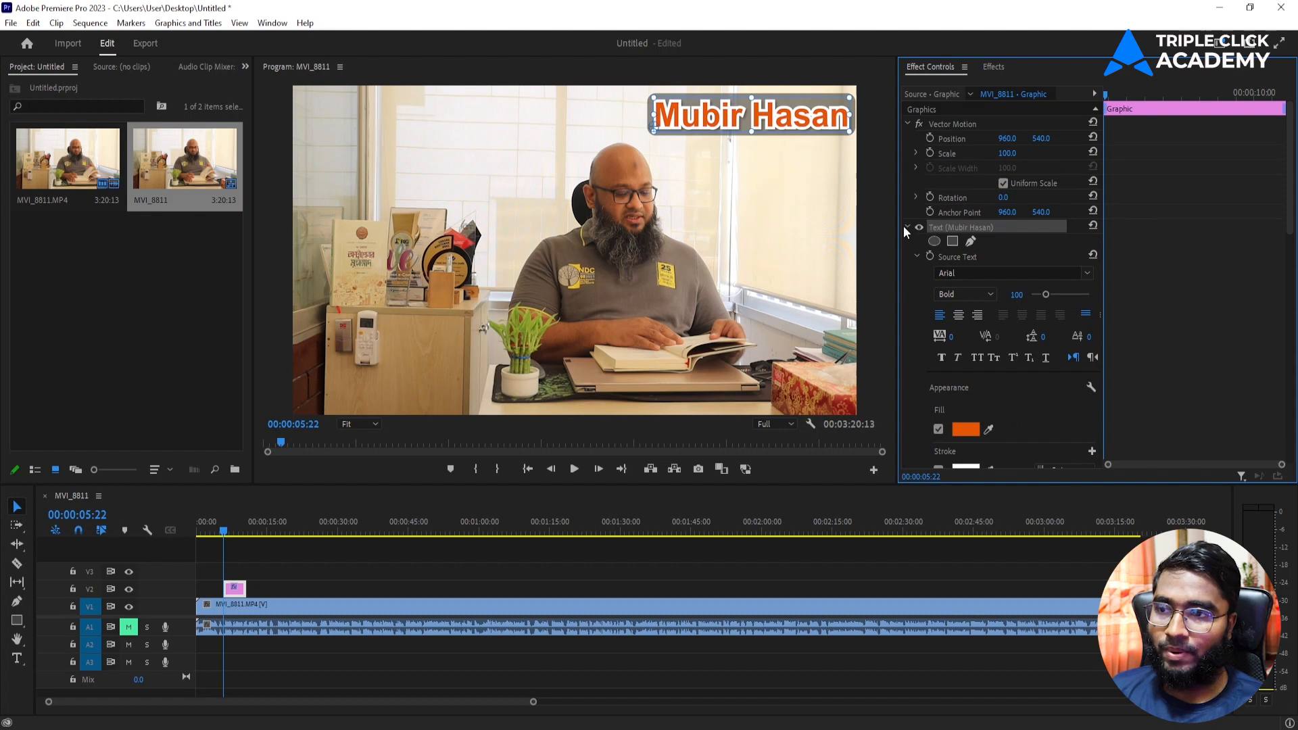
# Step: Move the name title to the left-middle of the frame and extend its V2 clip to about 22 seconds
pyautogui.moveTo(799, 123); pyautogui.dragTo(529, 323)
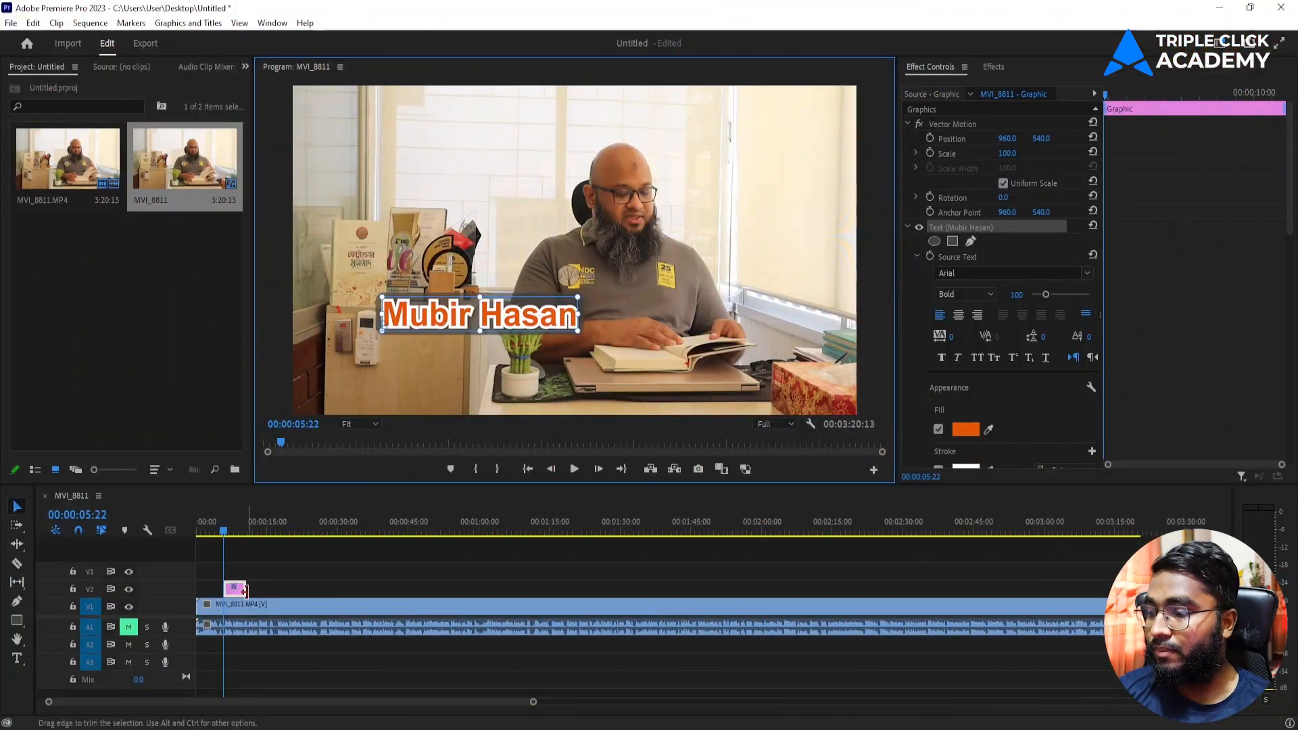
pyautogui.moveTo(244, 591); pyautogui.dragTo(461, 589)
# Step: Delete the name text at 00:00:19:09, then remove the empty graphic clip
pyautogui.click(287, 532)
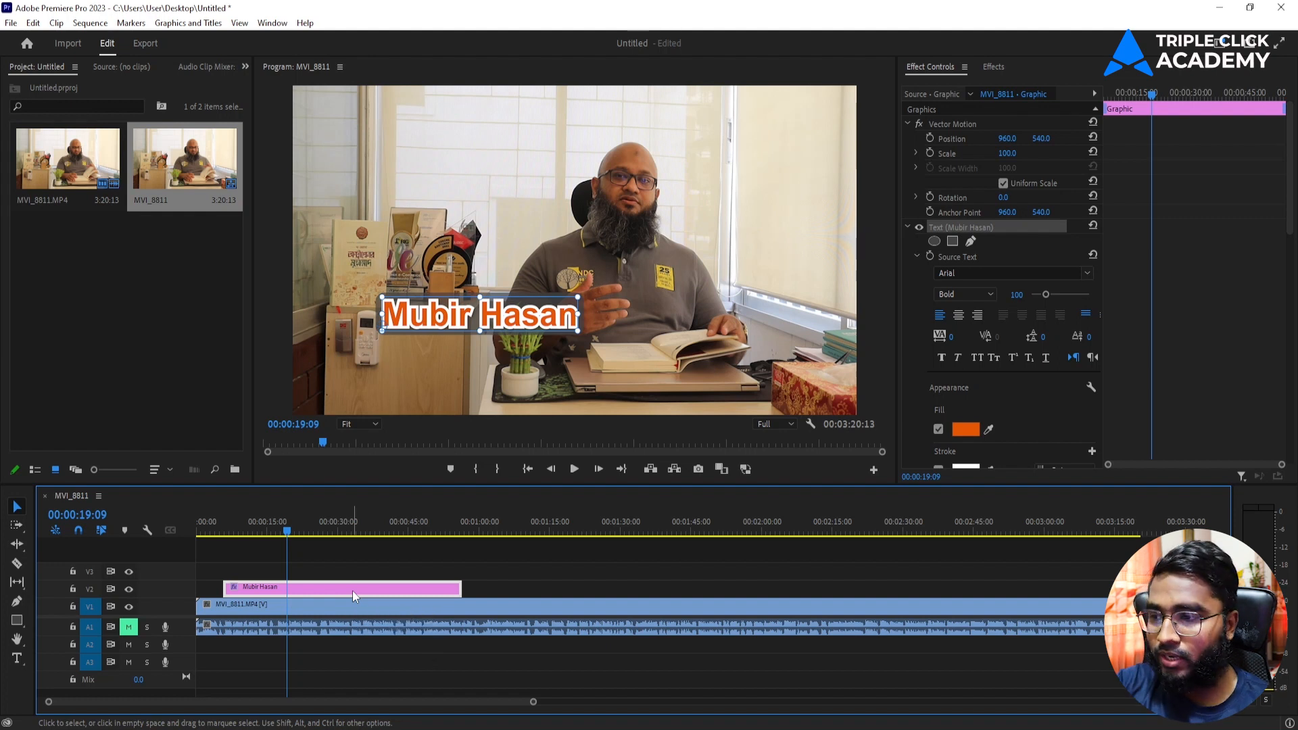
pyautogui.click(565, 331)
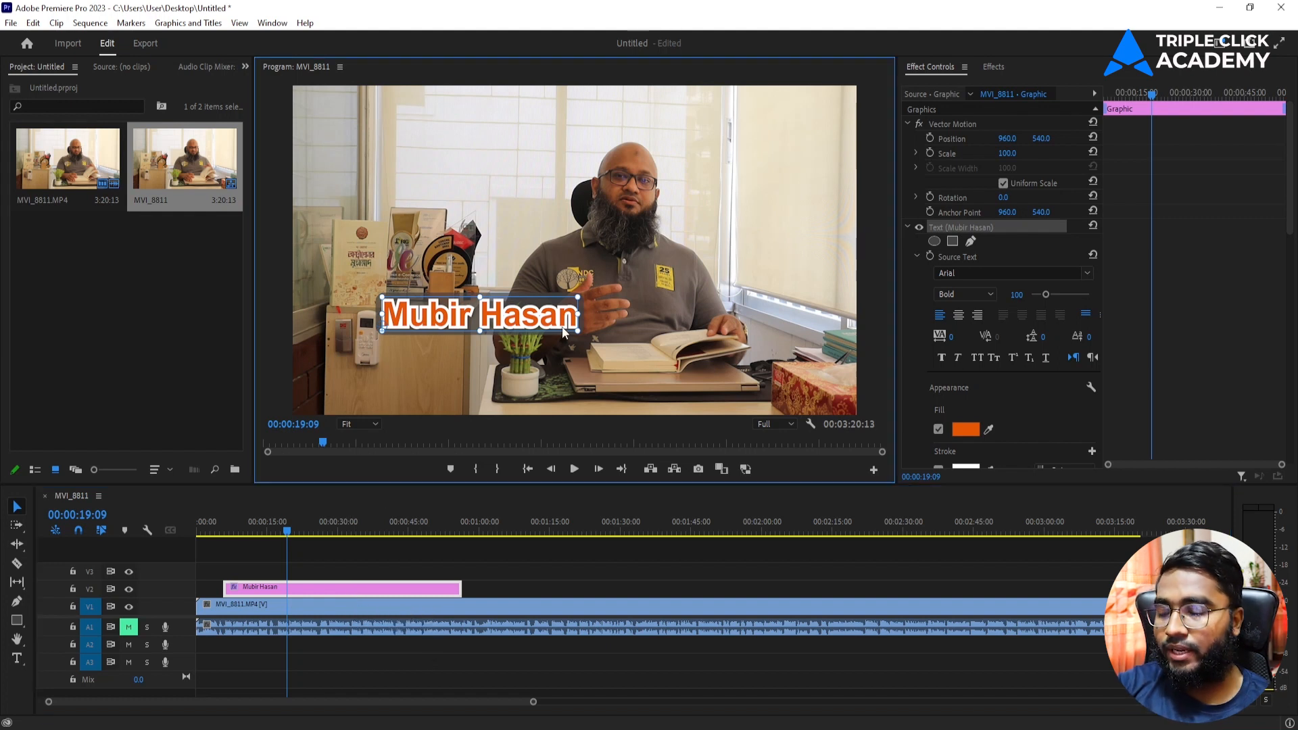
pyautogui.press('Delete')
pyautogui.moveTo(375, 590); pyautogui.dragTo(336, 588)
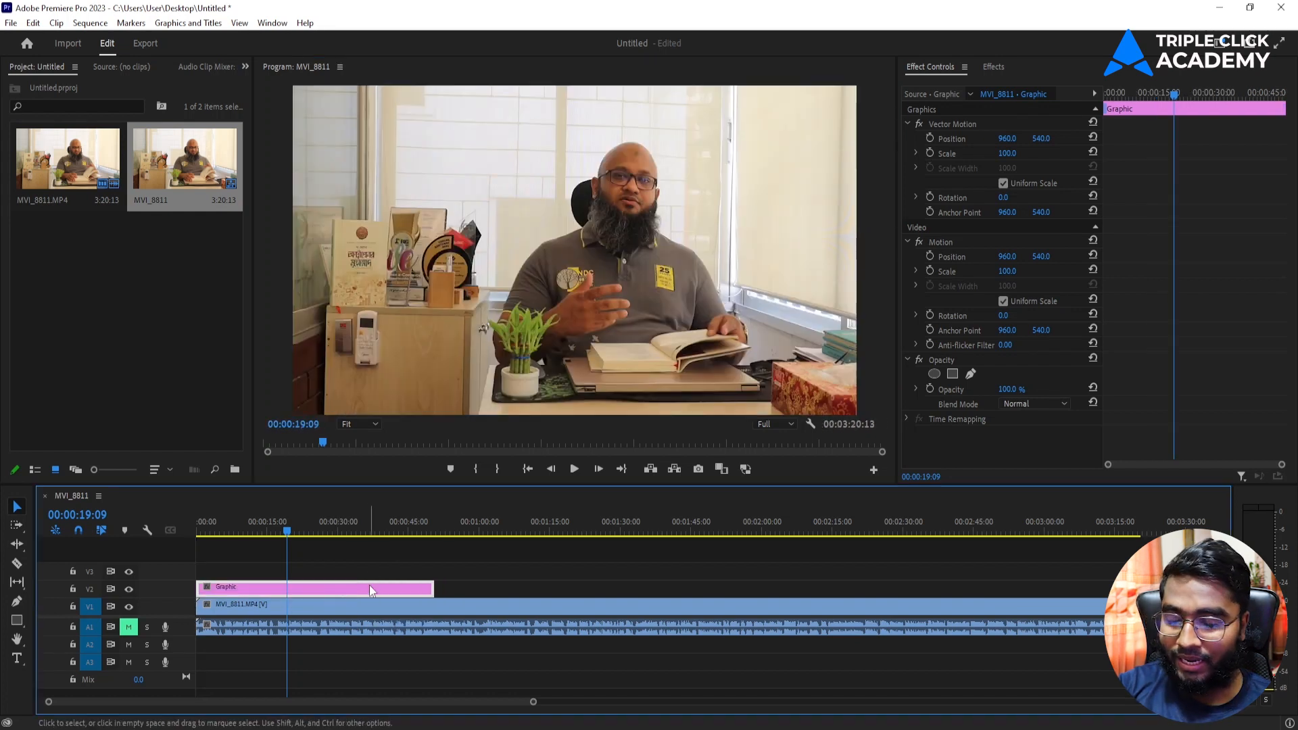
pyautogui.press('Delete')
# Step: Leave only the video clip on the timeline and switch to the Chrome course outline
pyautogui.click(336, 600)
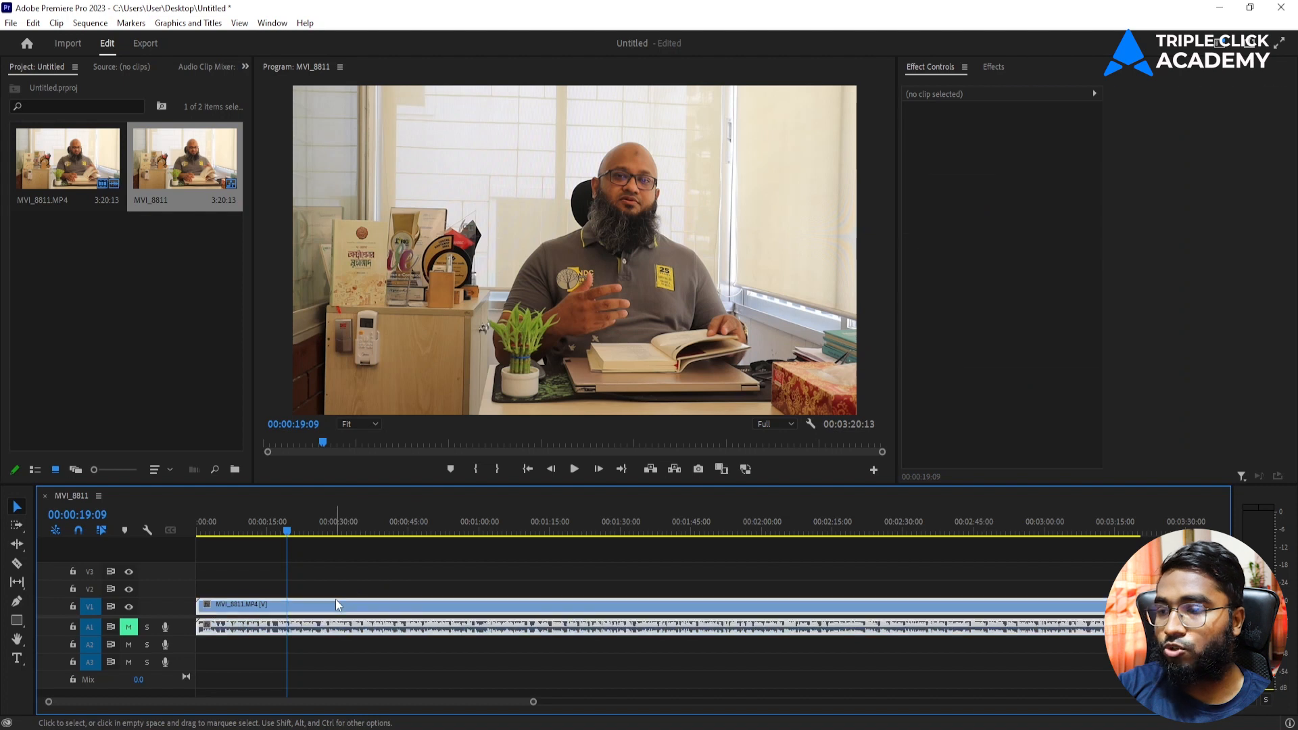
pyautogui.click(408, 574)
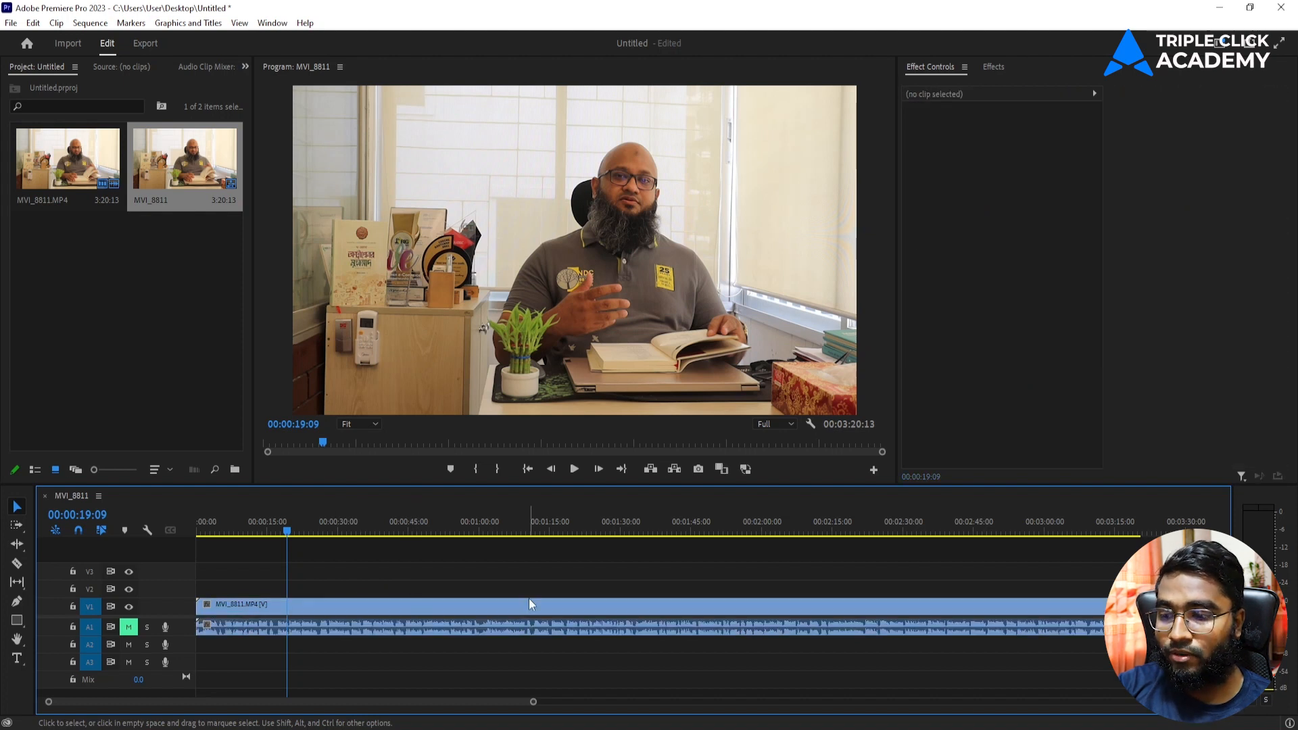
pyautogui.hotkey('alt', 'Tab')
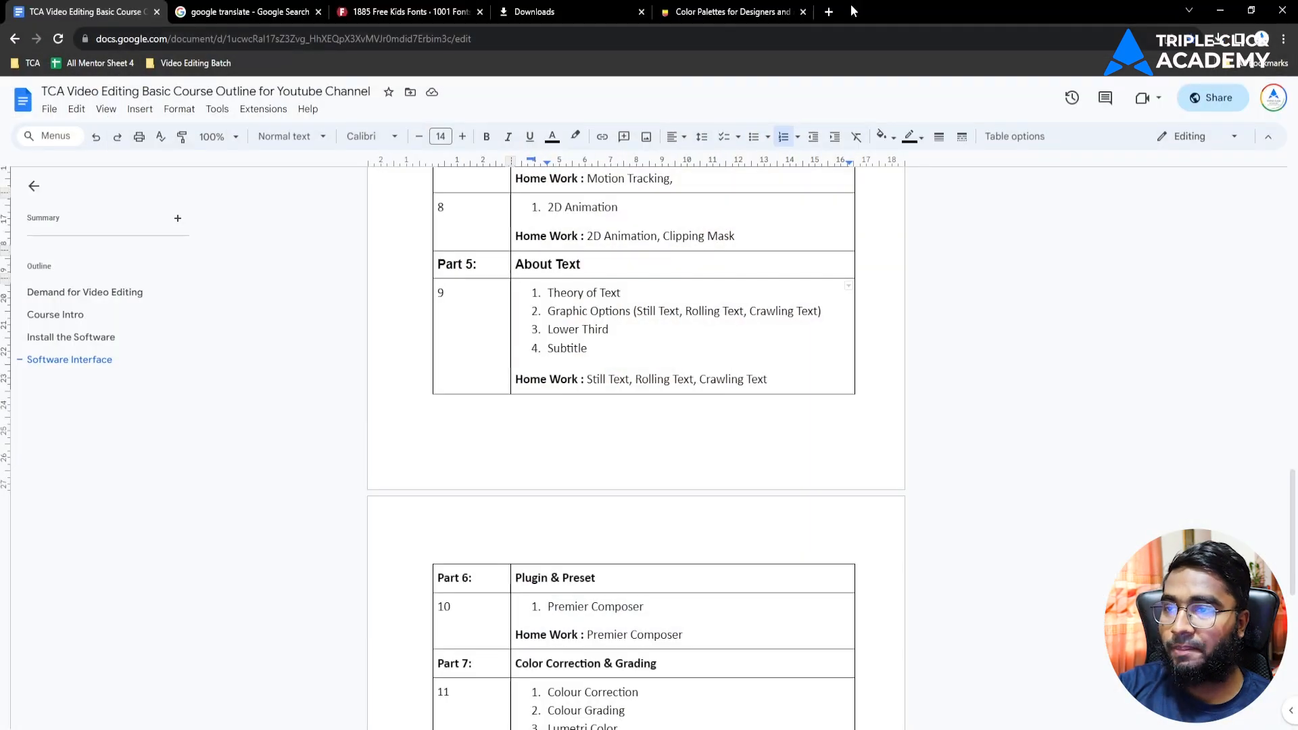
# Step: Search for 'lorem ipsum' in a new Chrome tab
pyautogui.click(828, 12)
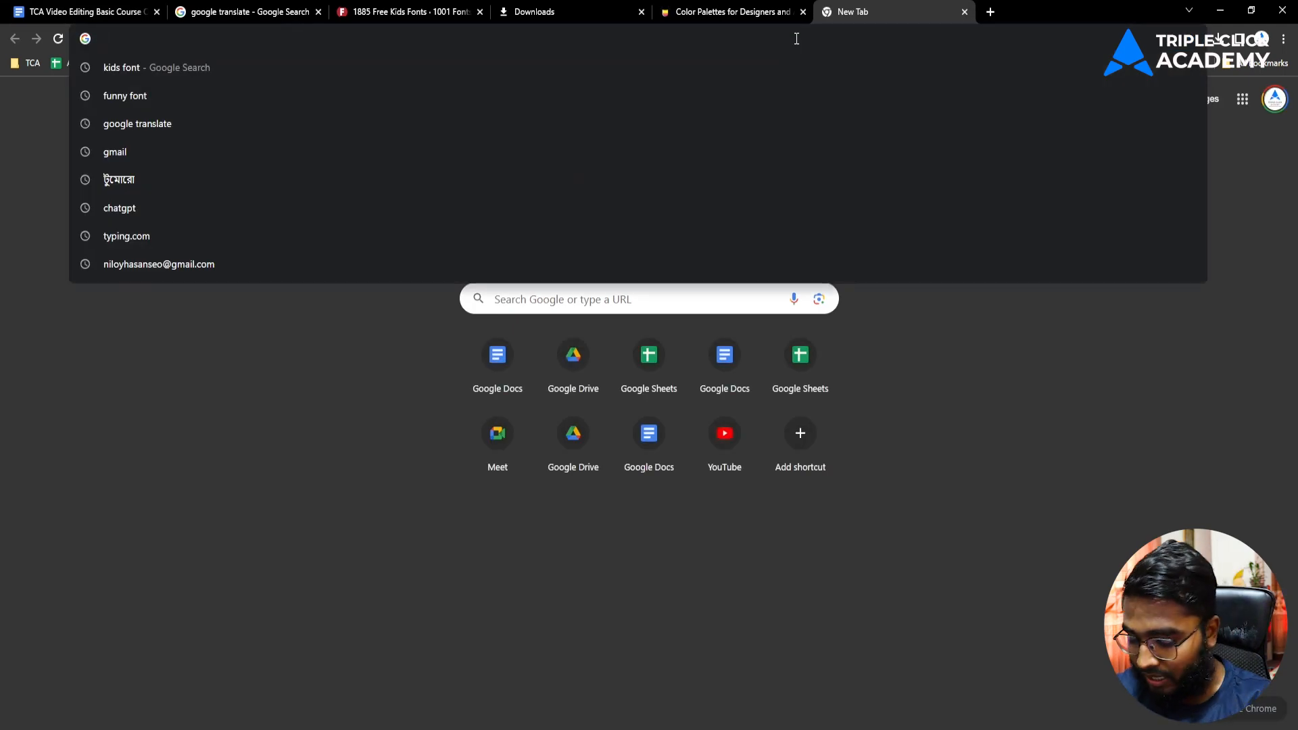
pyautogui.write('lorem')
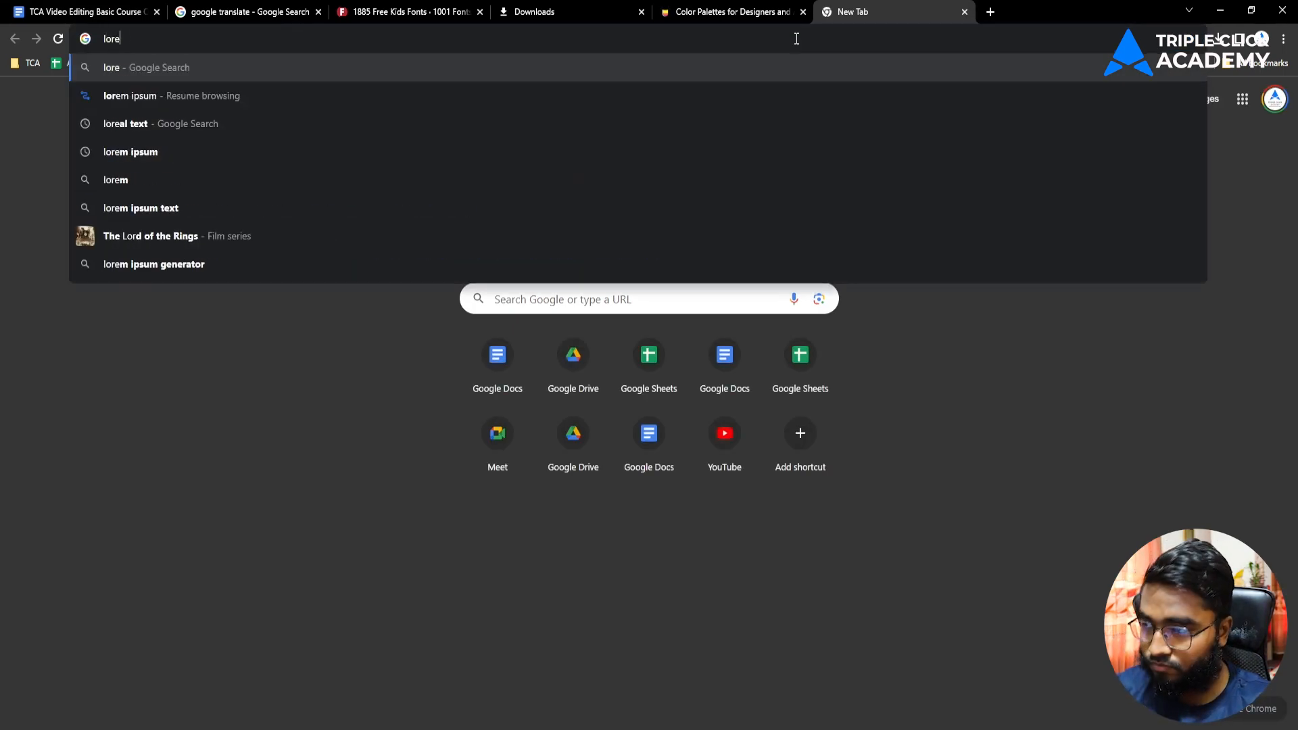
pyautogui.click(189, 95)
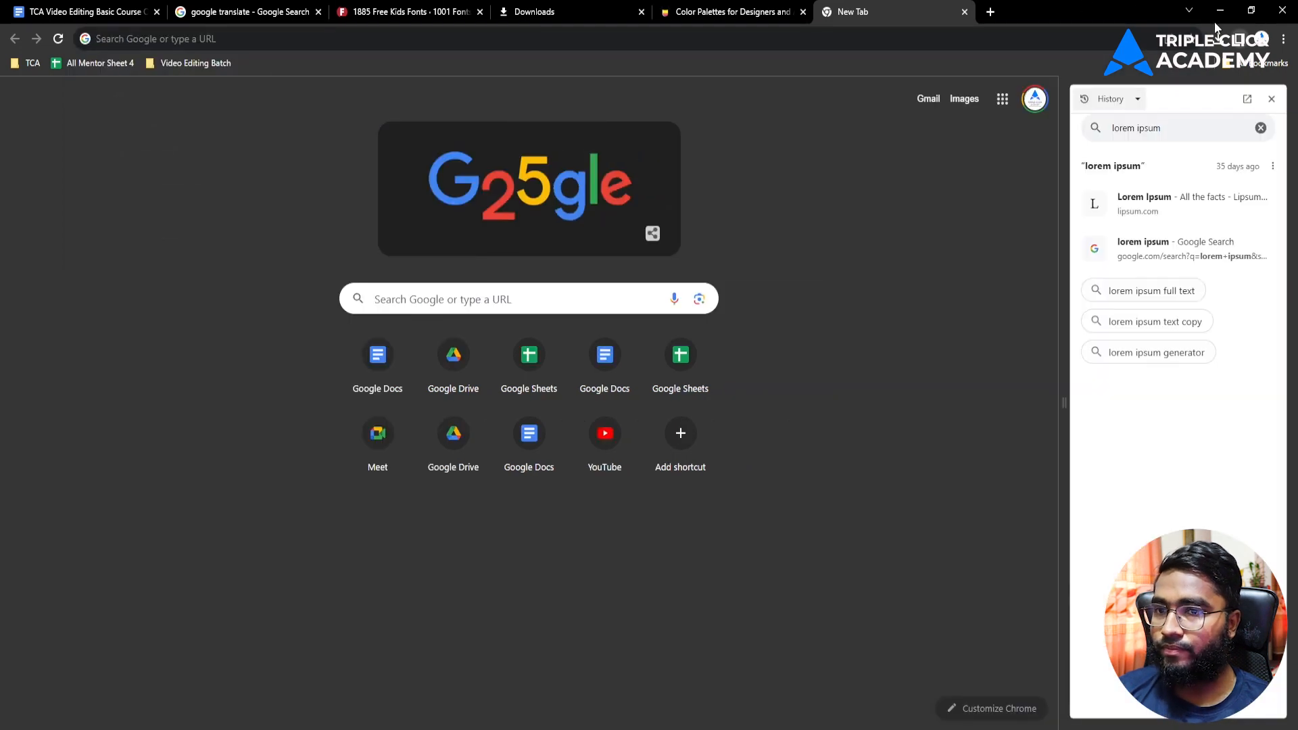
pyautogui.click(1271, 99)
pyautogui.click(234, 46)
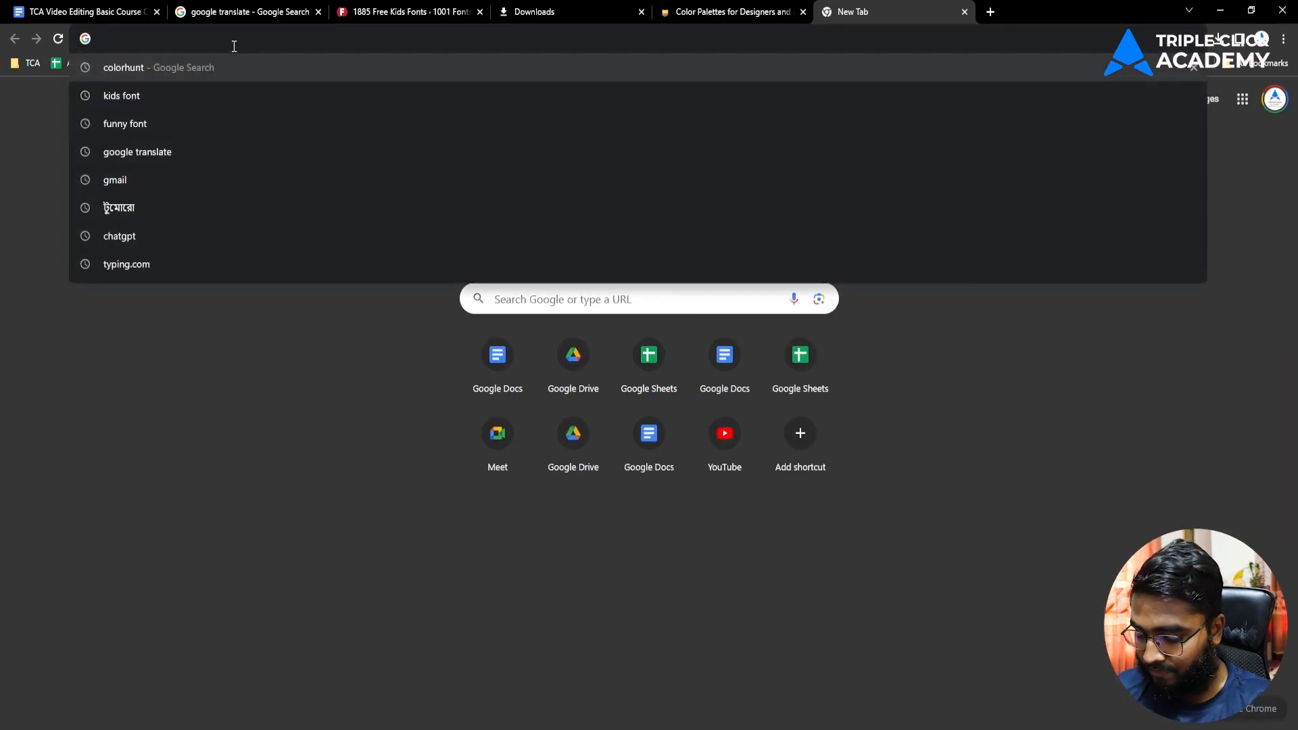
pyautogui.write('lore')
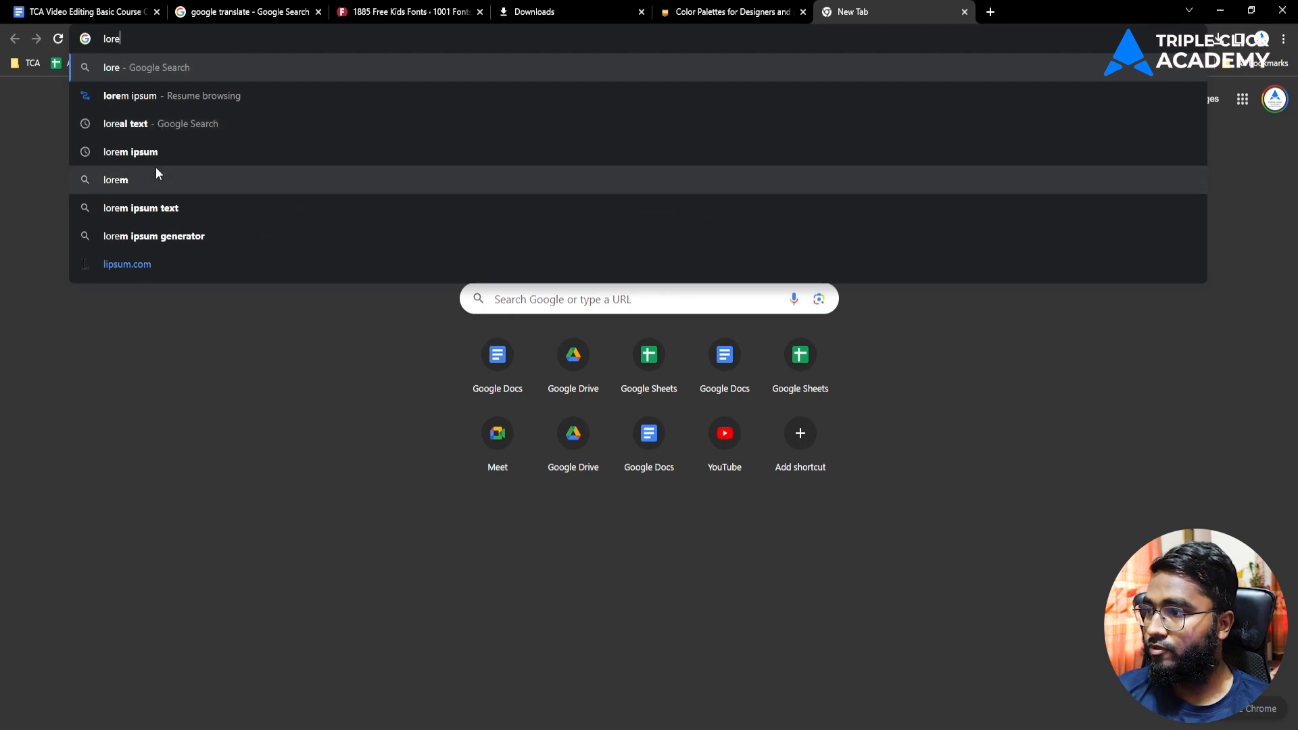
pyautogui.click(156, 155)
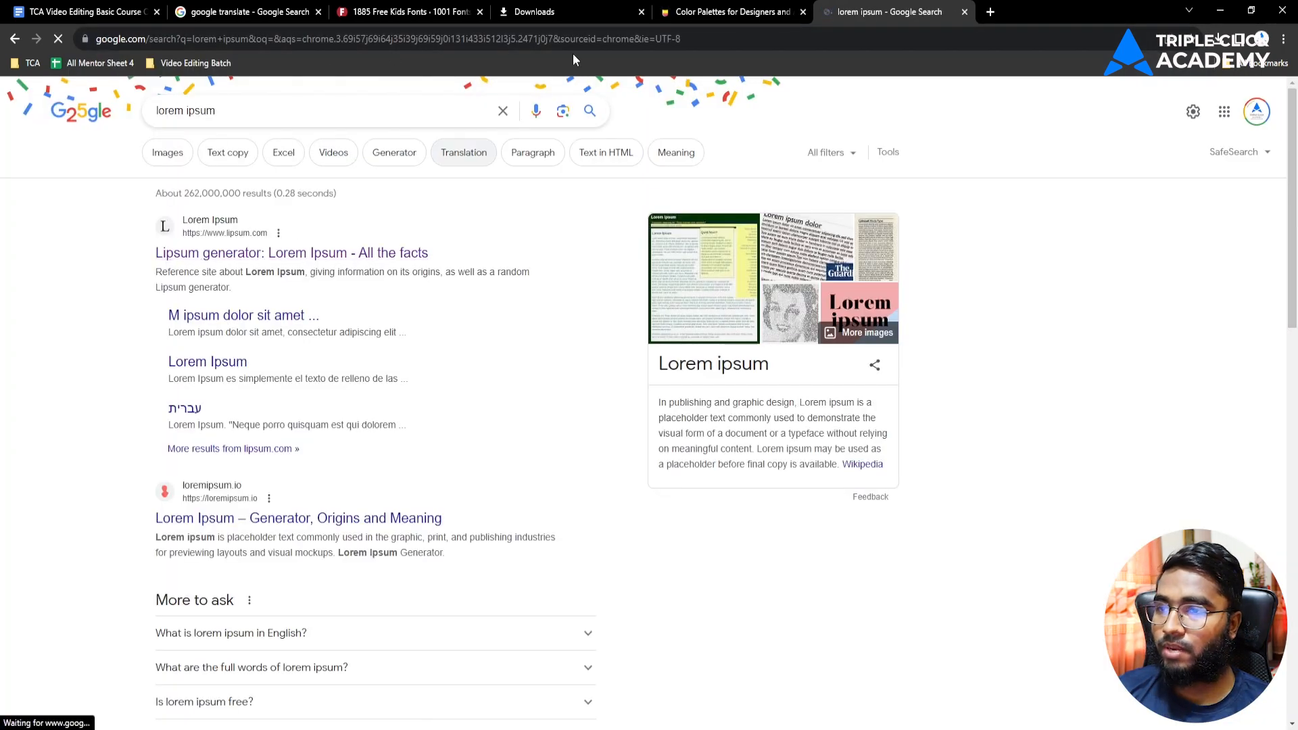
# Step: Open lipsum.com and copy the first sentences under 'Why do we use it?'
pyautogui.click(291, 252)
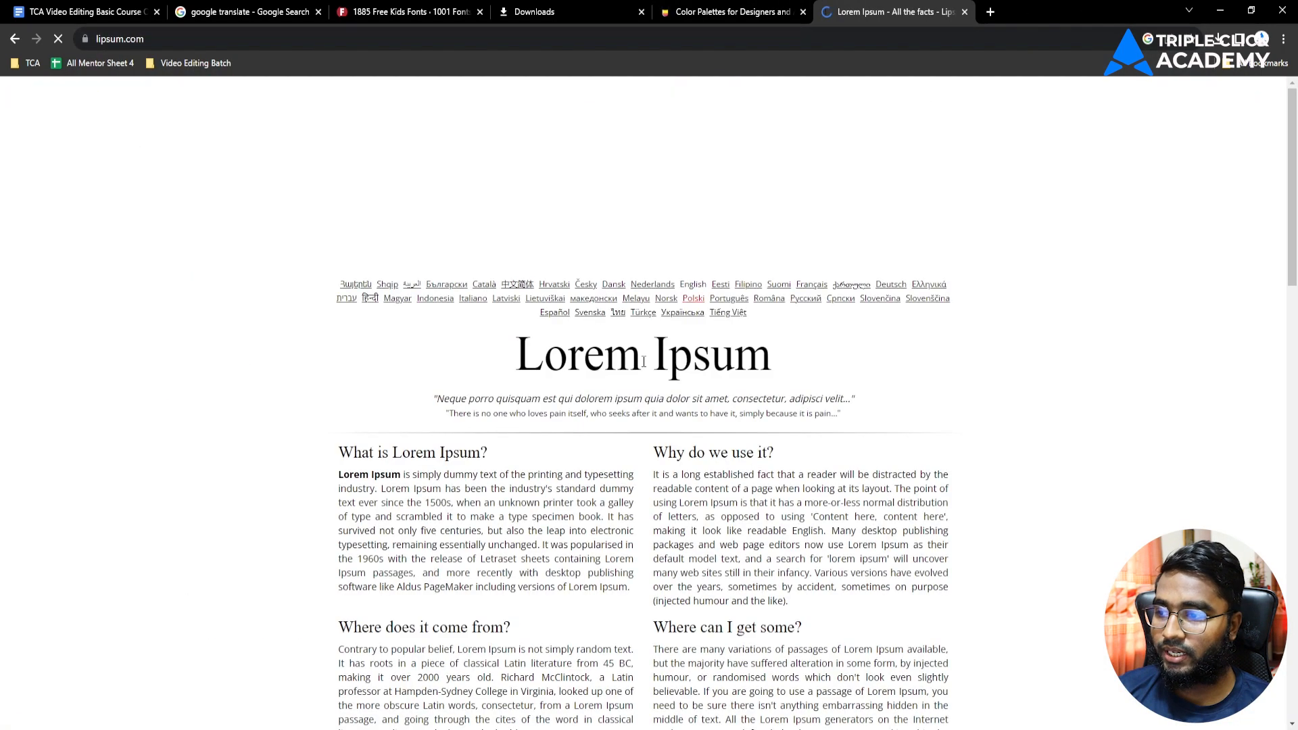
pyautogui.scroll(-3, 643, 362)
pyautogui.moveTo(653, 263); pyautogui.dragTo(825, 320)
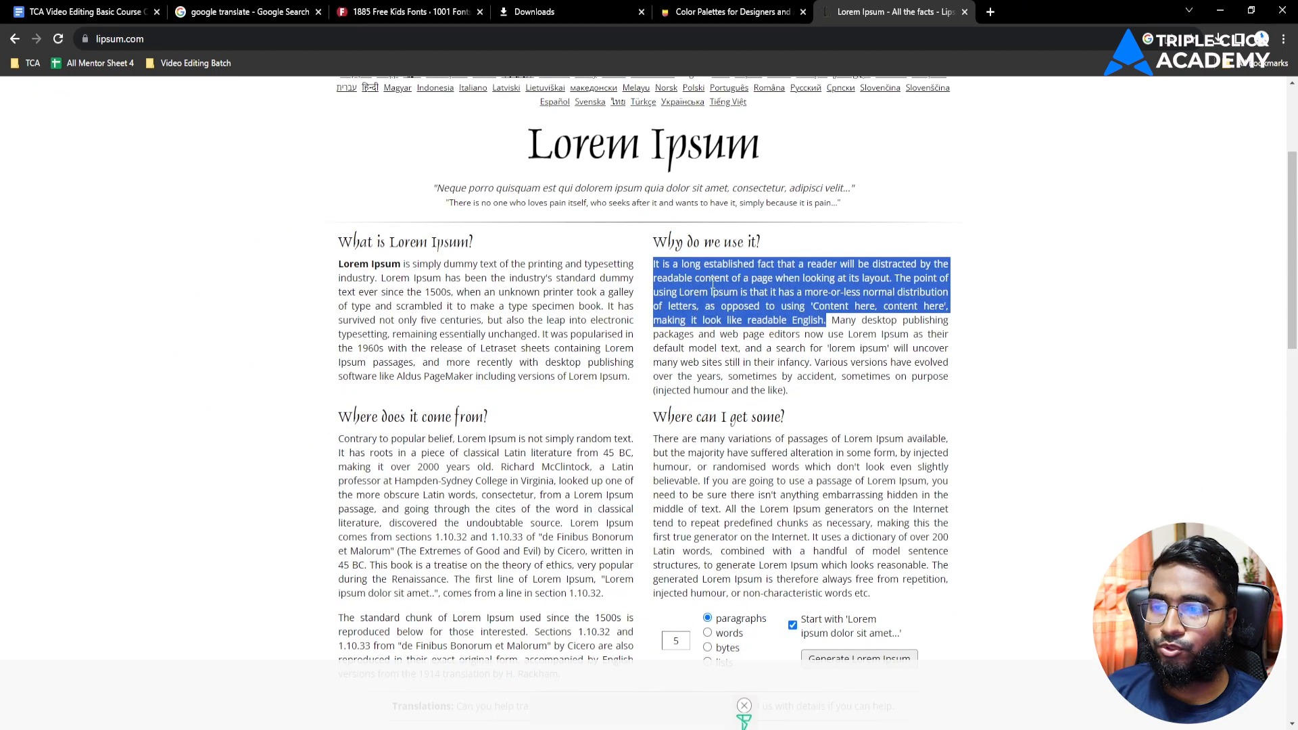
pyautogui.rightClick(712, 288)
pyautogui.click(729, 297)
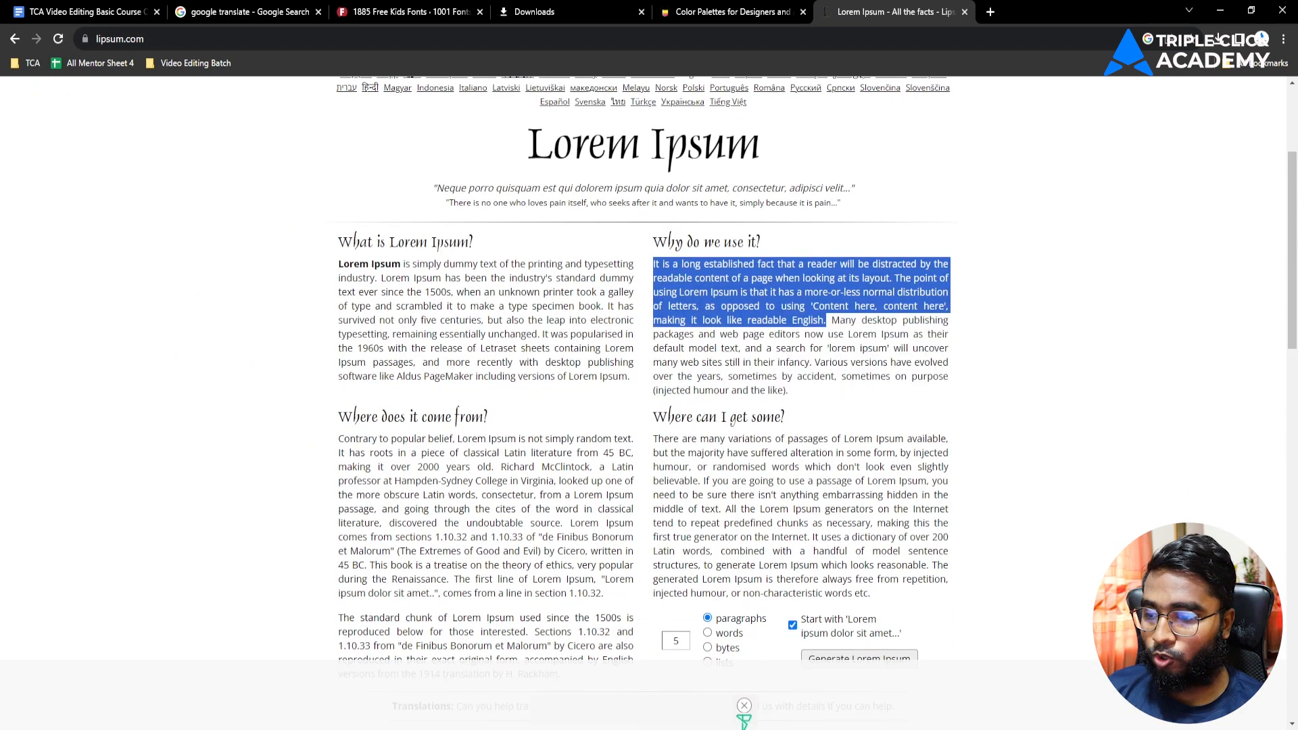
pyautogui.click(718, 726)
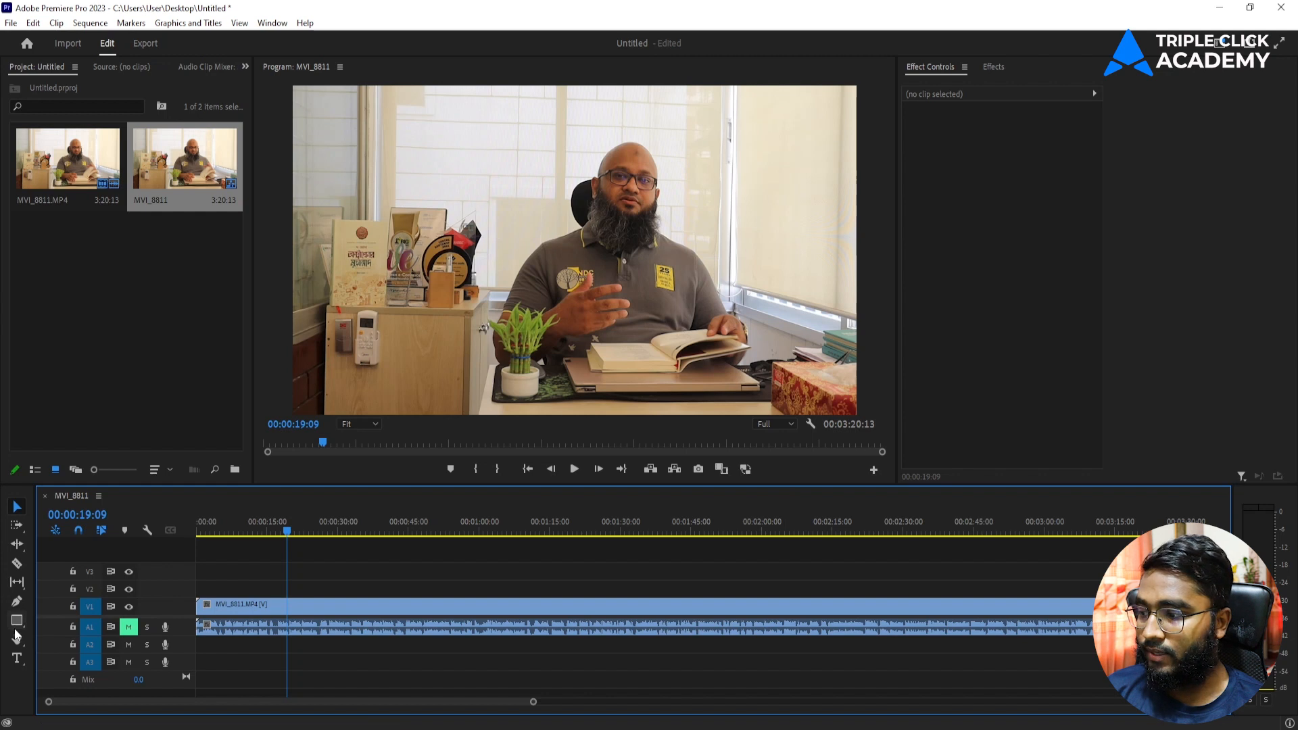
# Step: Paste the lorem ipsum text as a new caption, moved down over the desk and shrunk
pyautogui.click(16, 658)
pyautogui.click(440, 257)
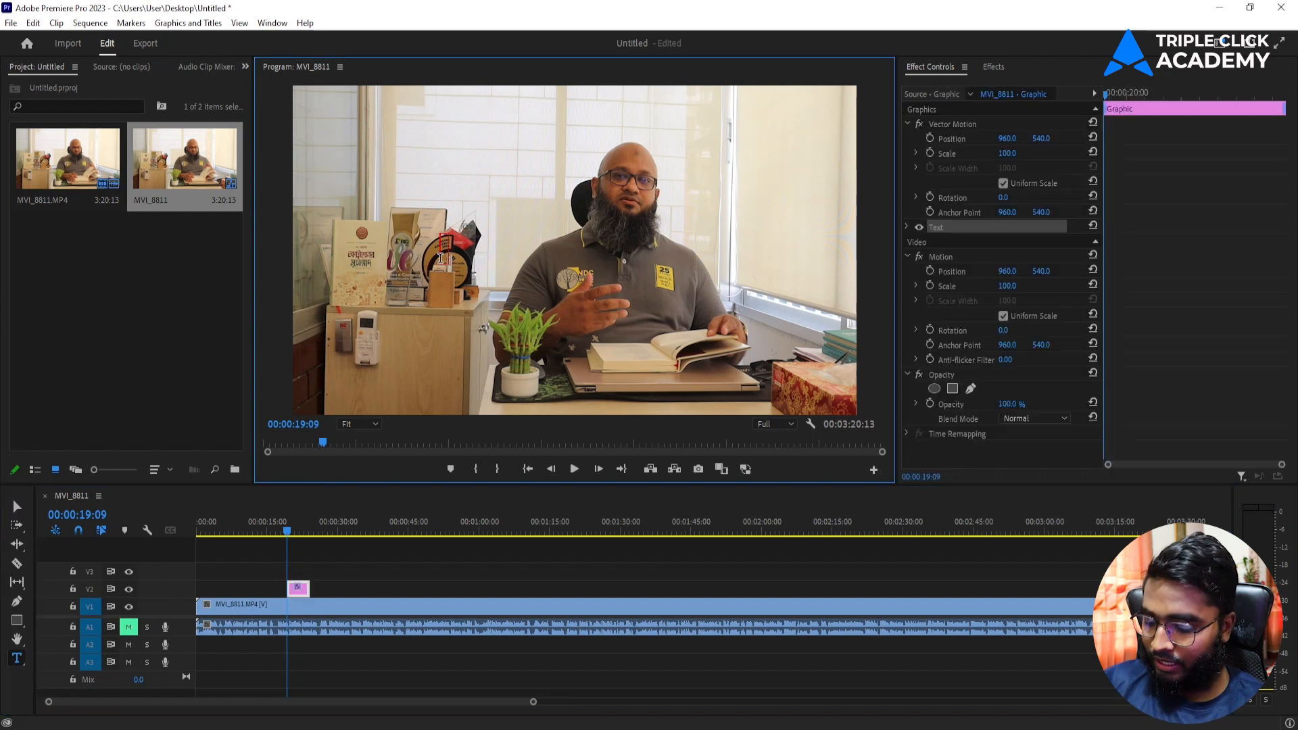
pyautogui.hotkey('ctrl', 'v')
pyautogui.click(16, 506)
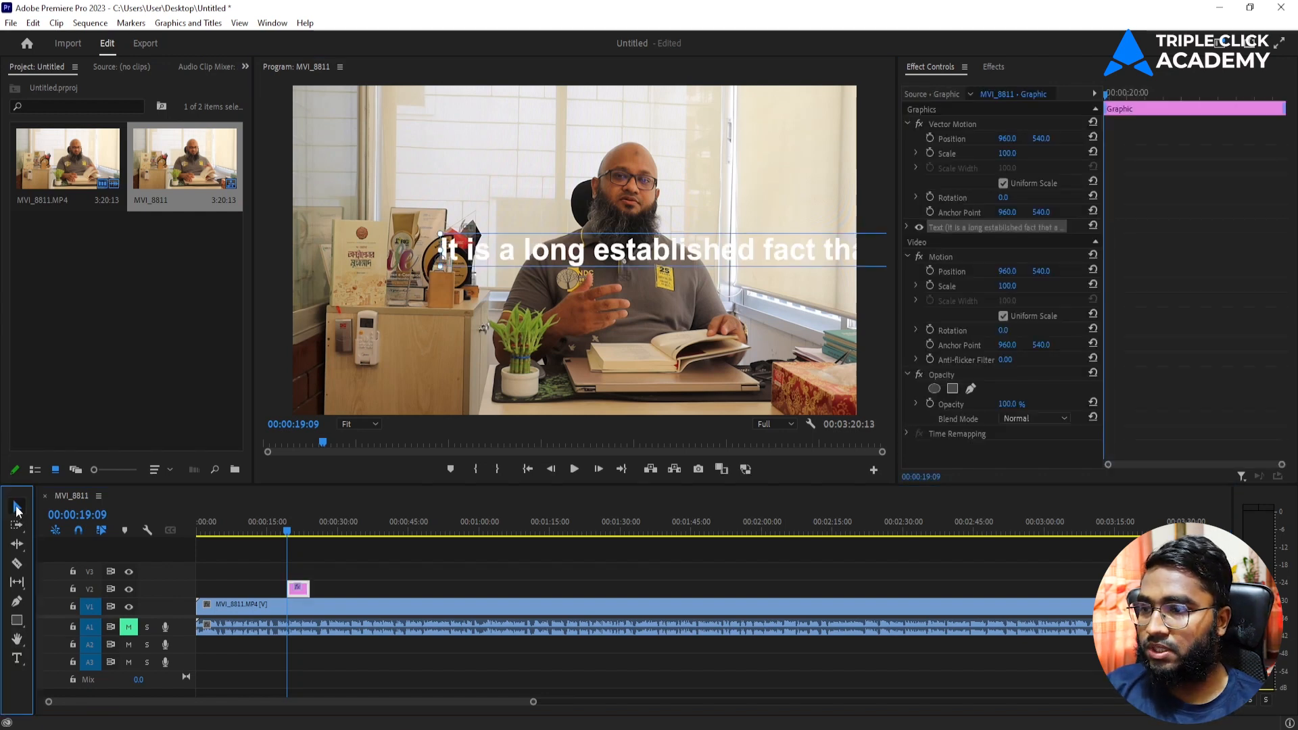
pyautogui.moveTo(772, 253); pyautogui.dragTo(706, 320)
pyautogui.moveTo(598, 318); pyautogui.dragTo(593, 367)
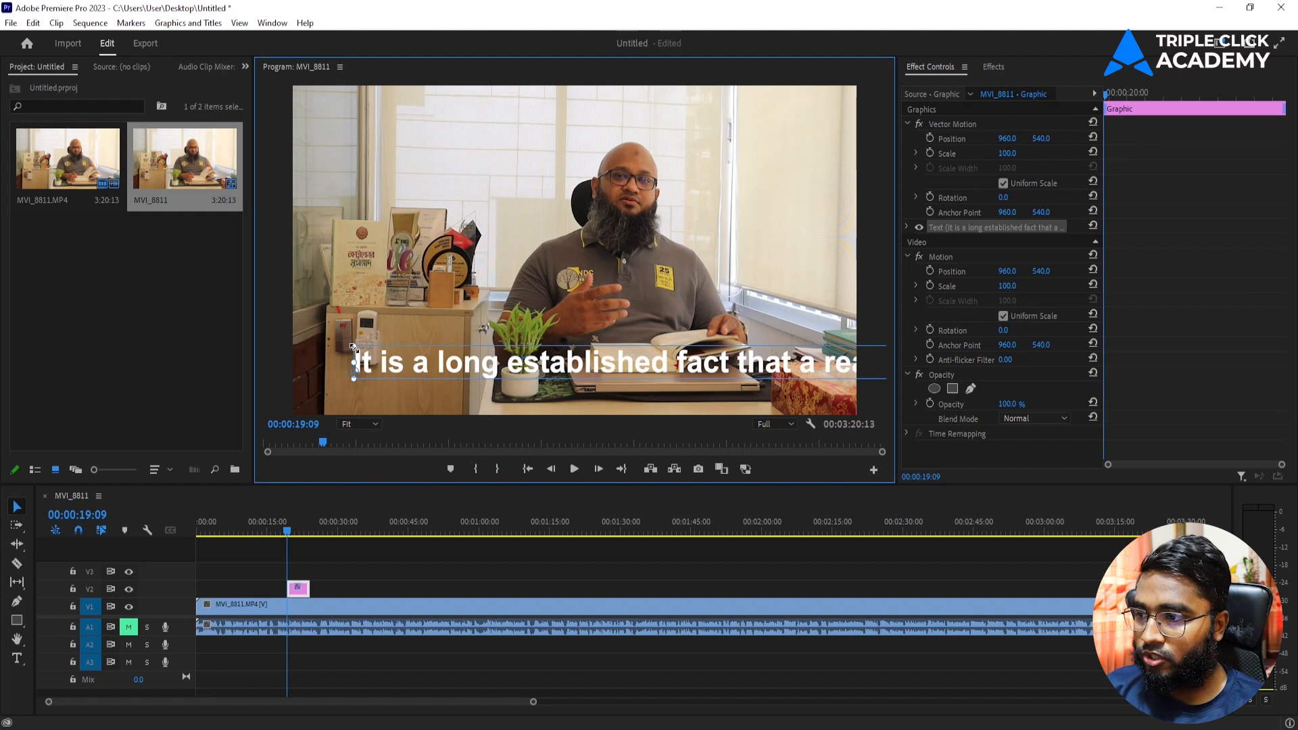
pyautogui.moveTo(353, 346); pyautogui.dragTo(450, 400)
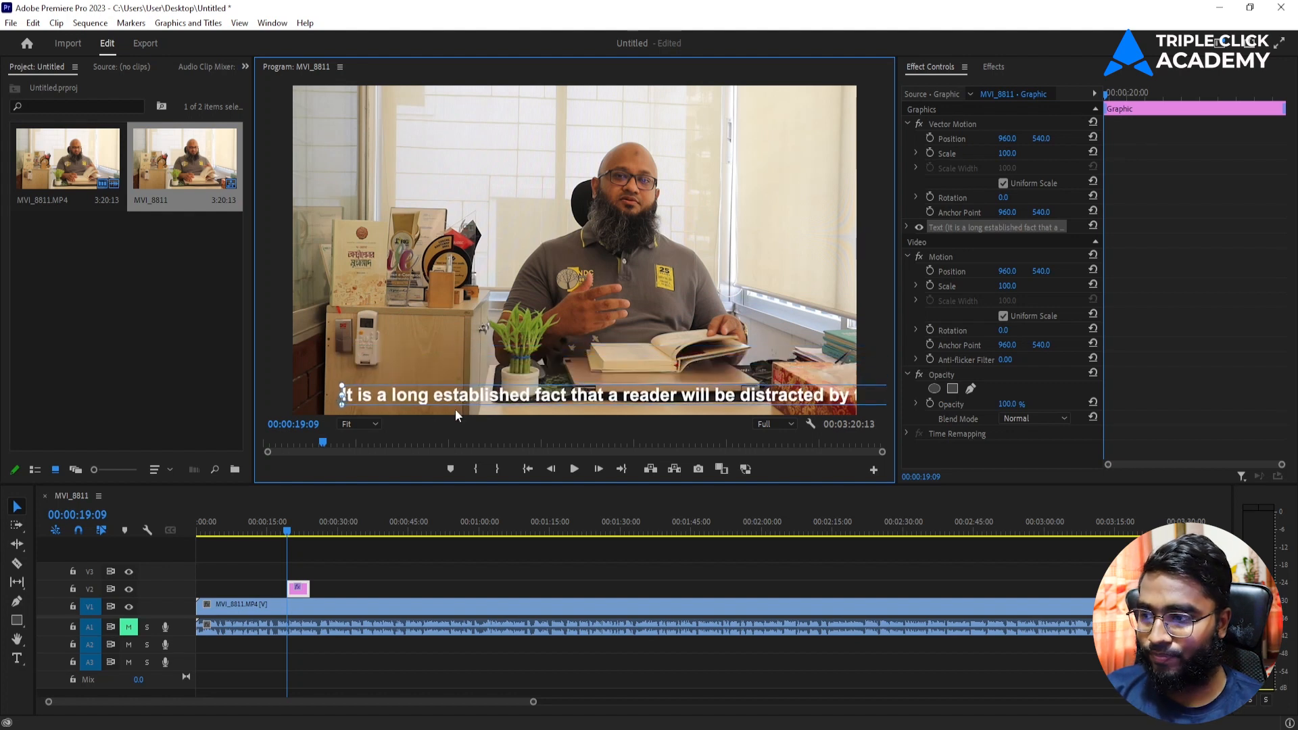
# Step: Extend the V2 caption clip to the sequence start and lengthen its end, nudging the caption right
pyautogui.moveTo(289, 588); pyautogui.dragTo(197, 588)
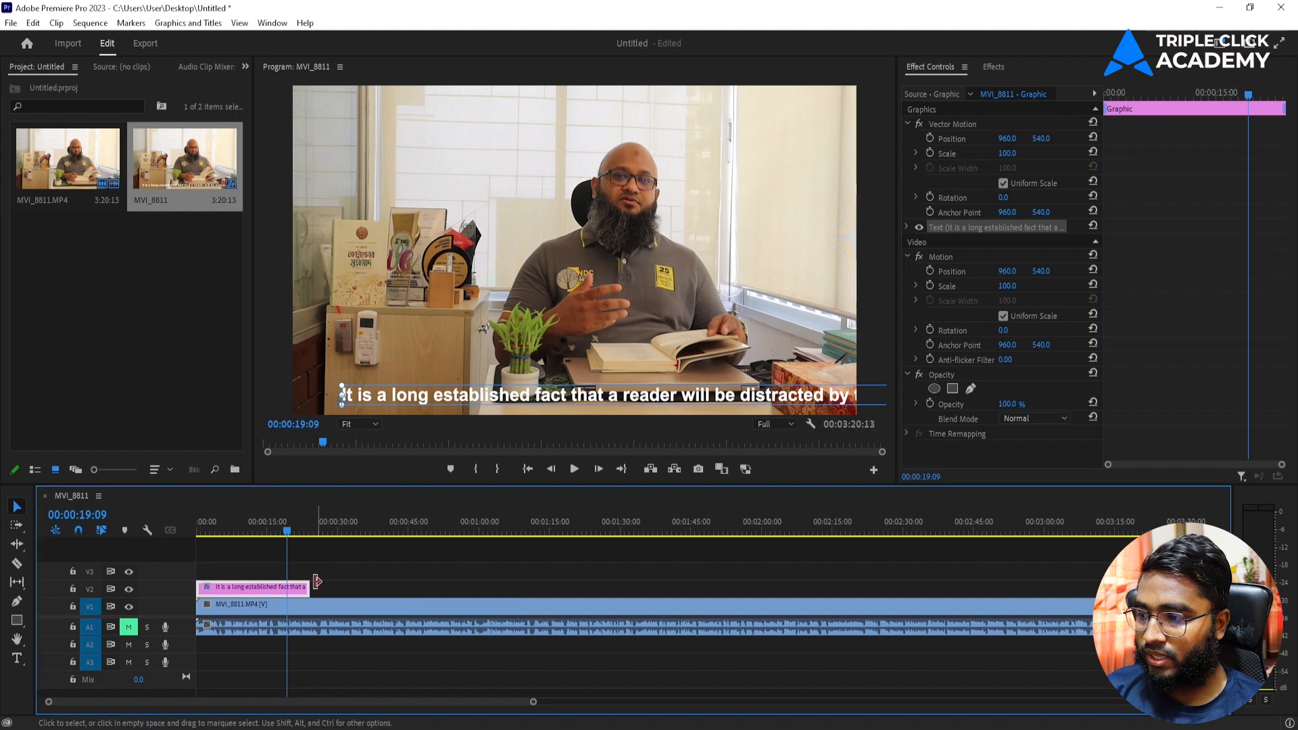
pyautogui.moveTo(308, 587); pyautogui.dragTo(571, 587)
pyautogui.moveTo(460, 395); pyautogui.dragTo(488, 395)
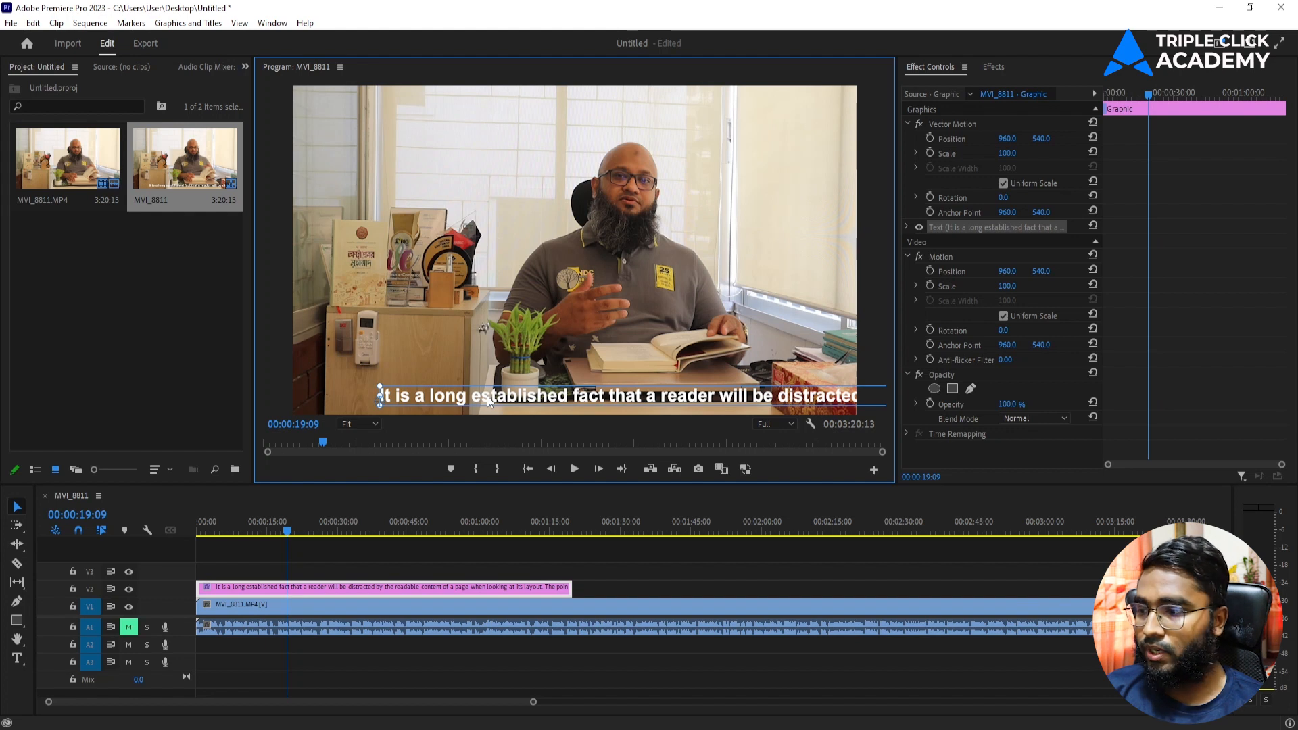
pyautogui.moveTo(222, 529); pyautogui.dragTo(184, 532)
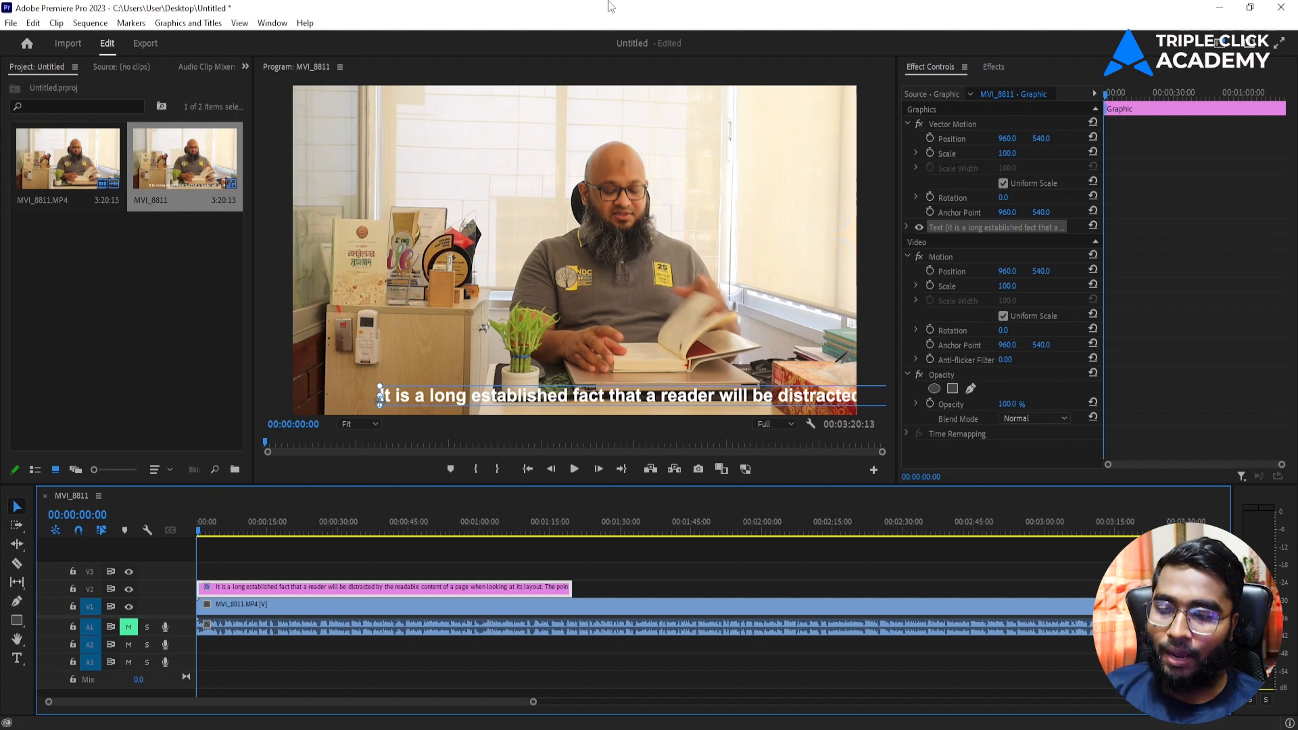
# Step: With safe margins shown, place the caption low at the left edge, then hide the guides
pyautogui.click(809, 423)
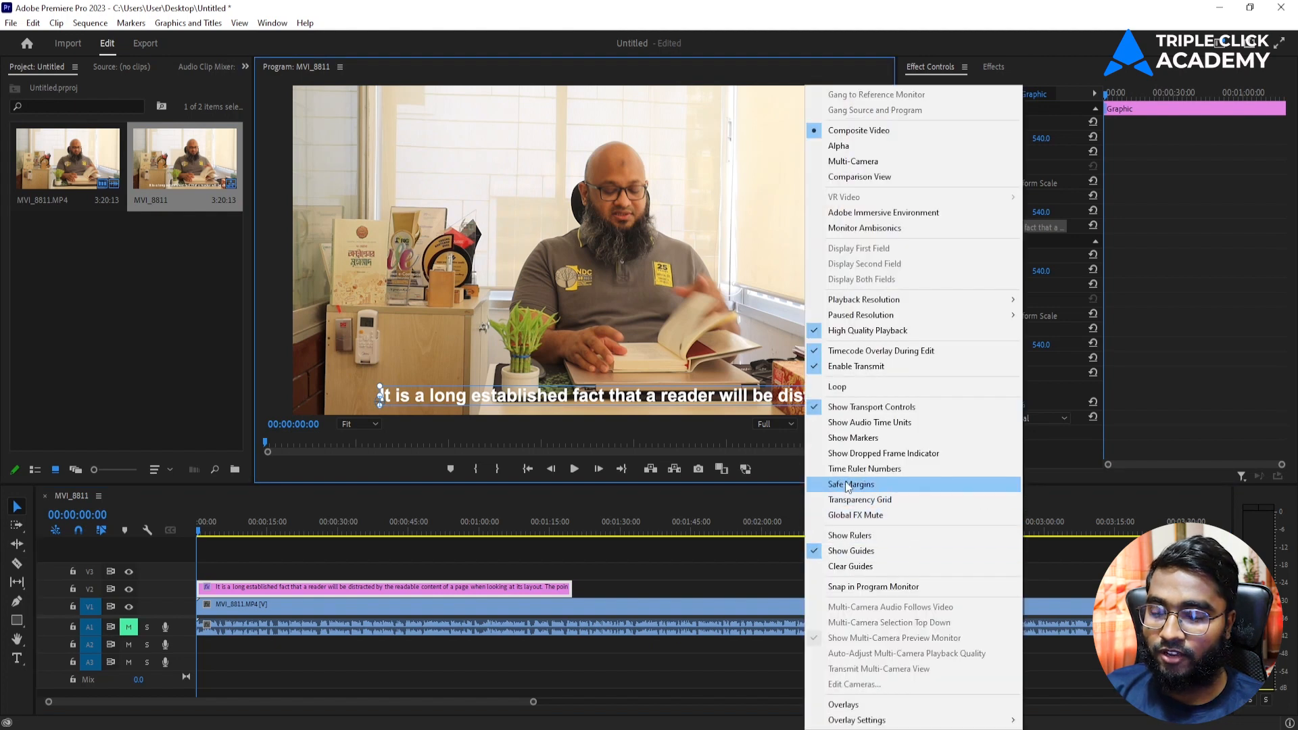
pyautogui.click(898, 488)
pyautogui.moveTo(615, 400); pyautogui.dragTo(586, 361)
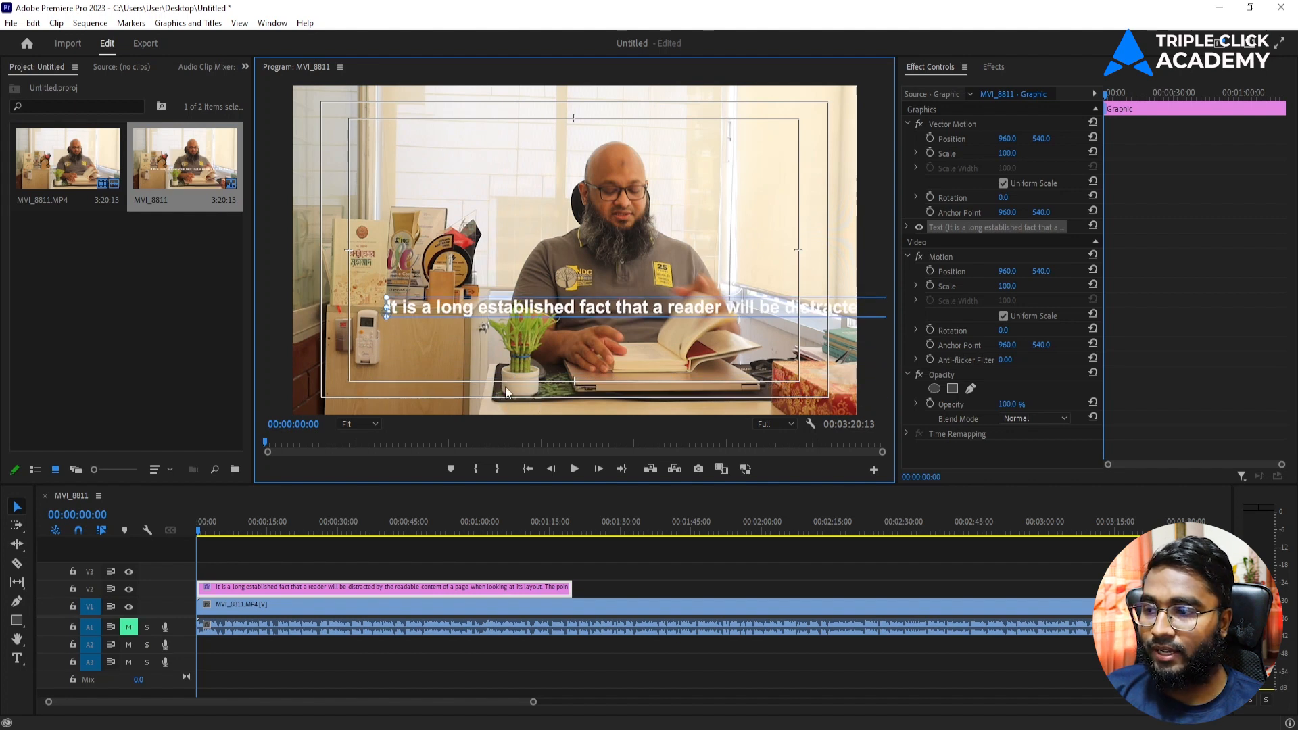
pyautogui.moveTo(496, 309); pyautogui.dragTo(436, 386)
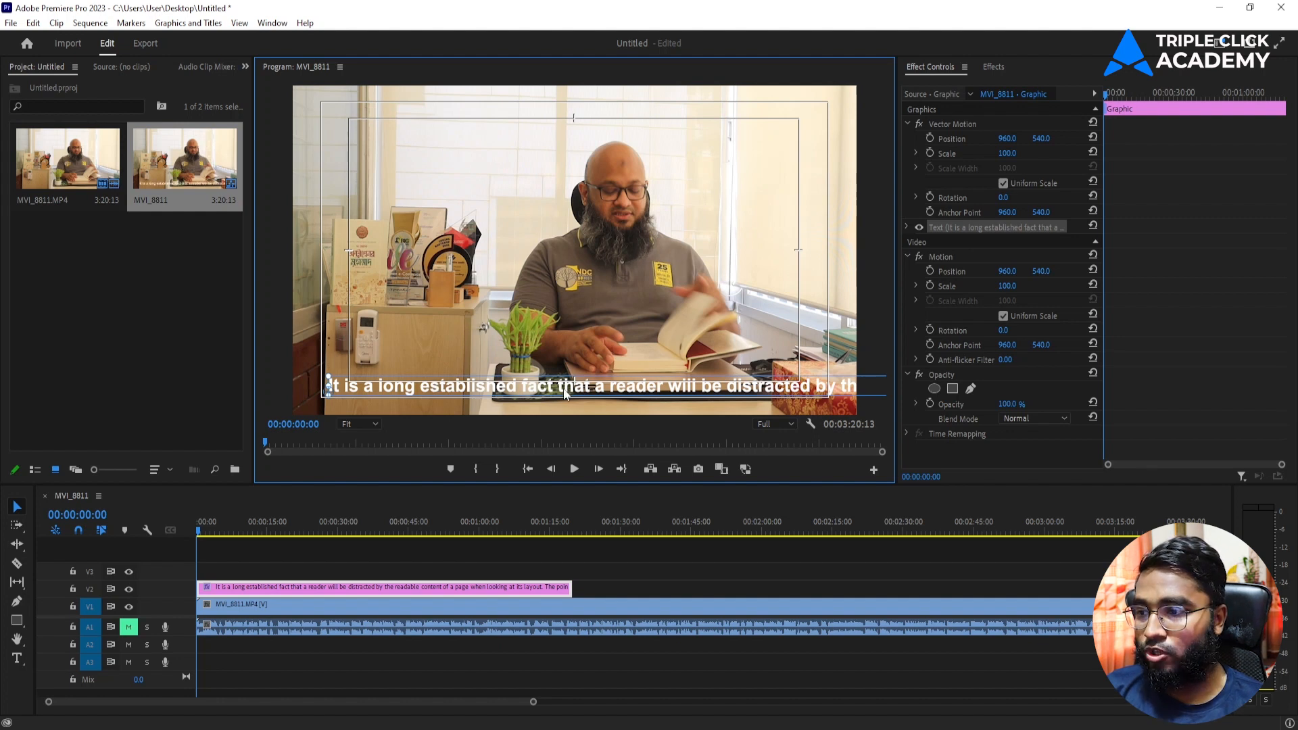
pyautogui.click(809, 424)
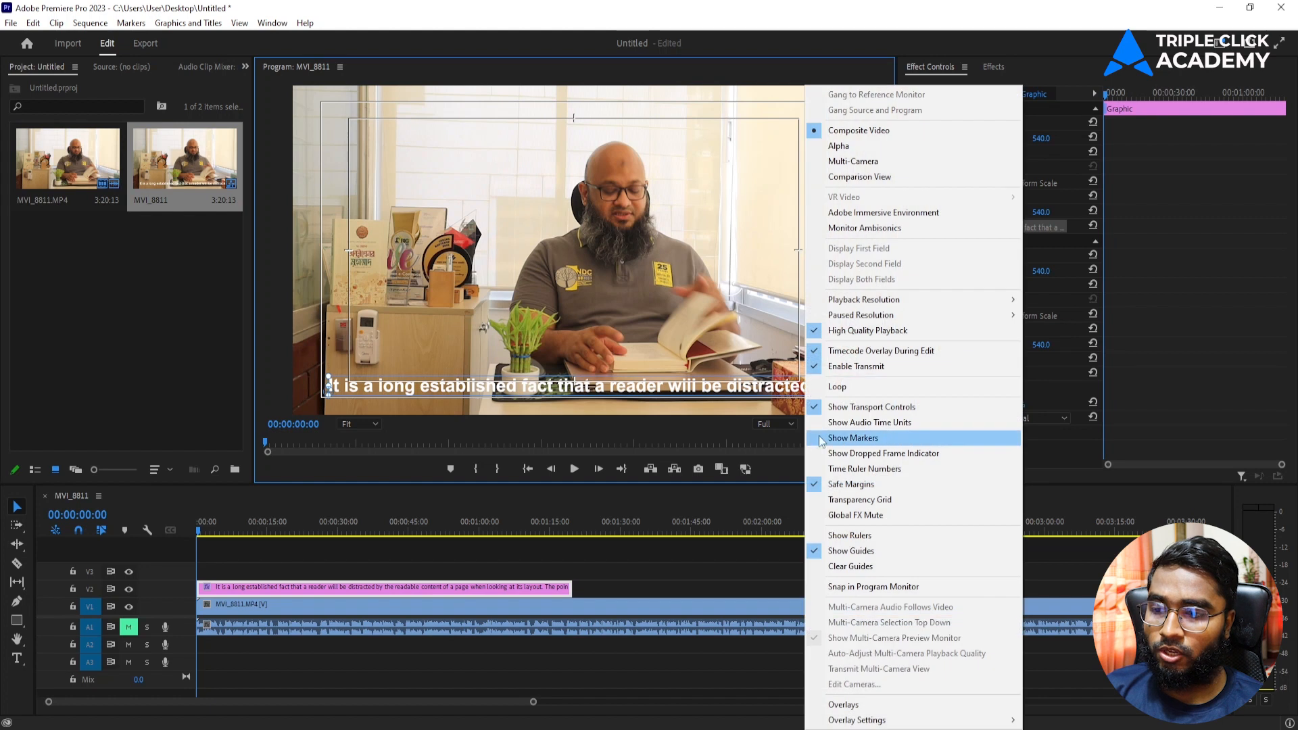
pyautogui.click(840, 488)
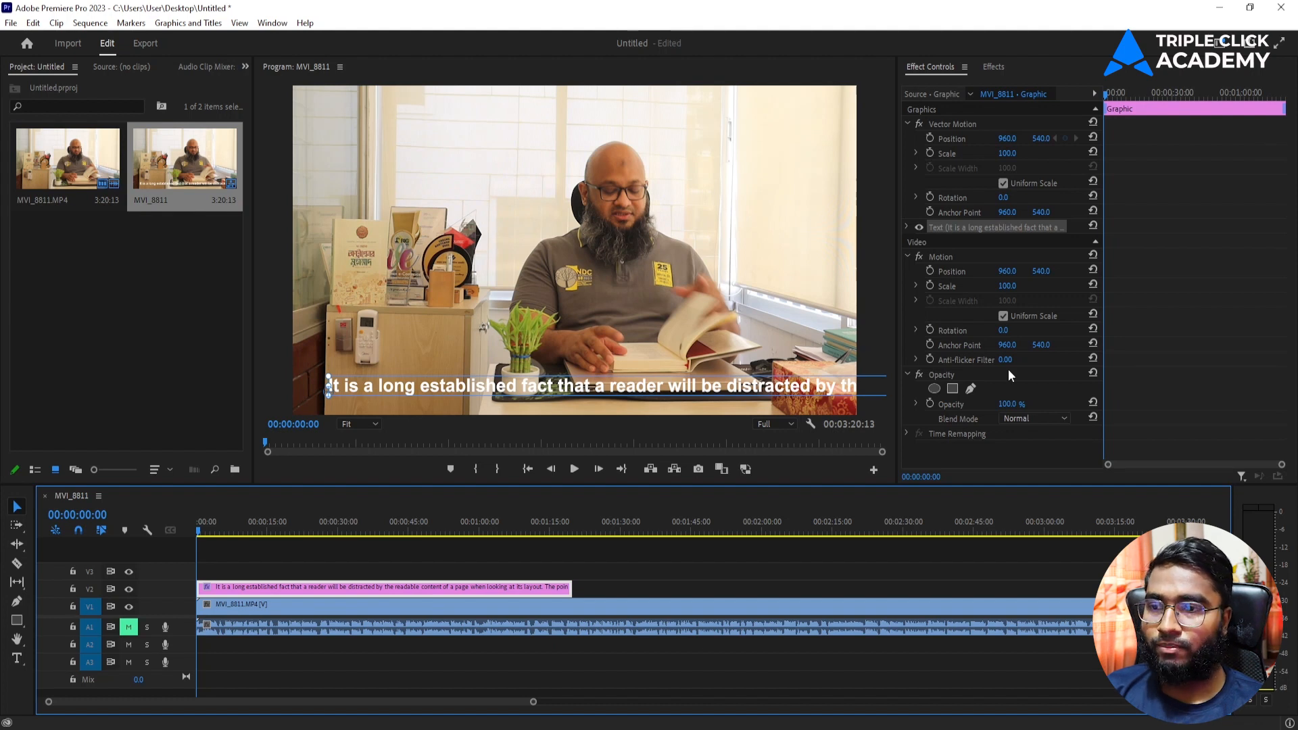
# Step: Set the caption's Position X just off the right edge and record a starting keyframe
pyautogui.click(907, 226)
pyautogui.scroll(-5, 905, 354)
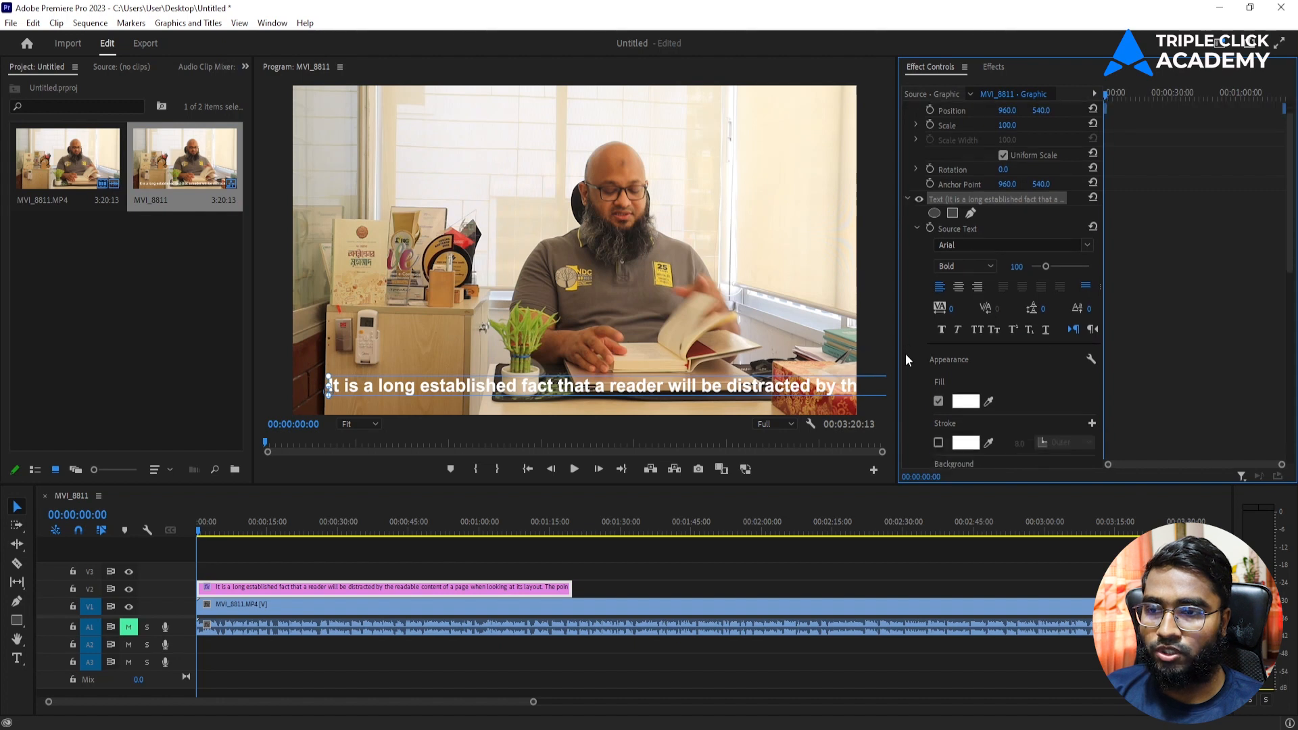
pyautogui.scroll(-5, 906, 354)
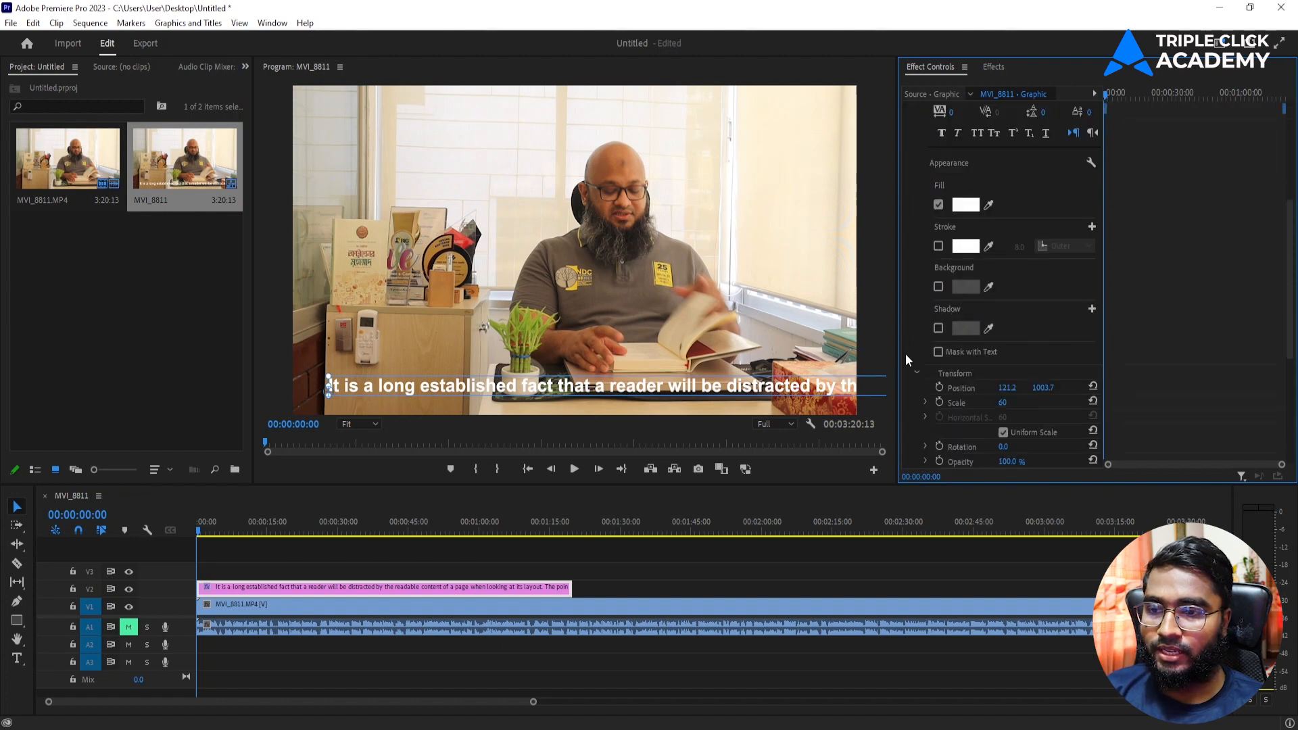
pyautogui.moveTo(1005, 360); pyautogui.dragTo(1088, 360)
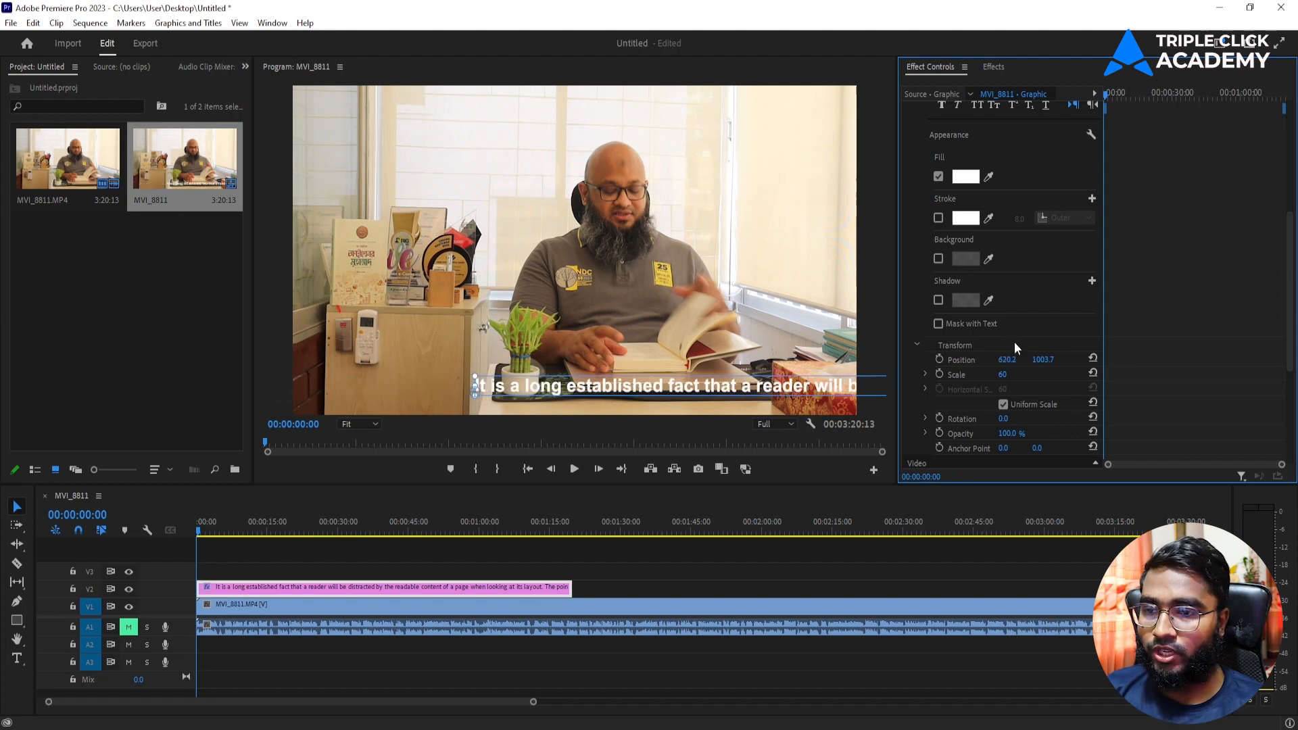
pyautogui.moveTo(1088, 360); pyautogui.dragTo(1169, 360)
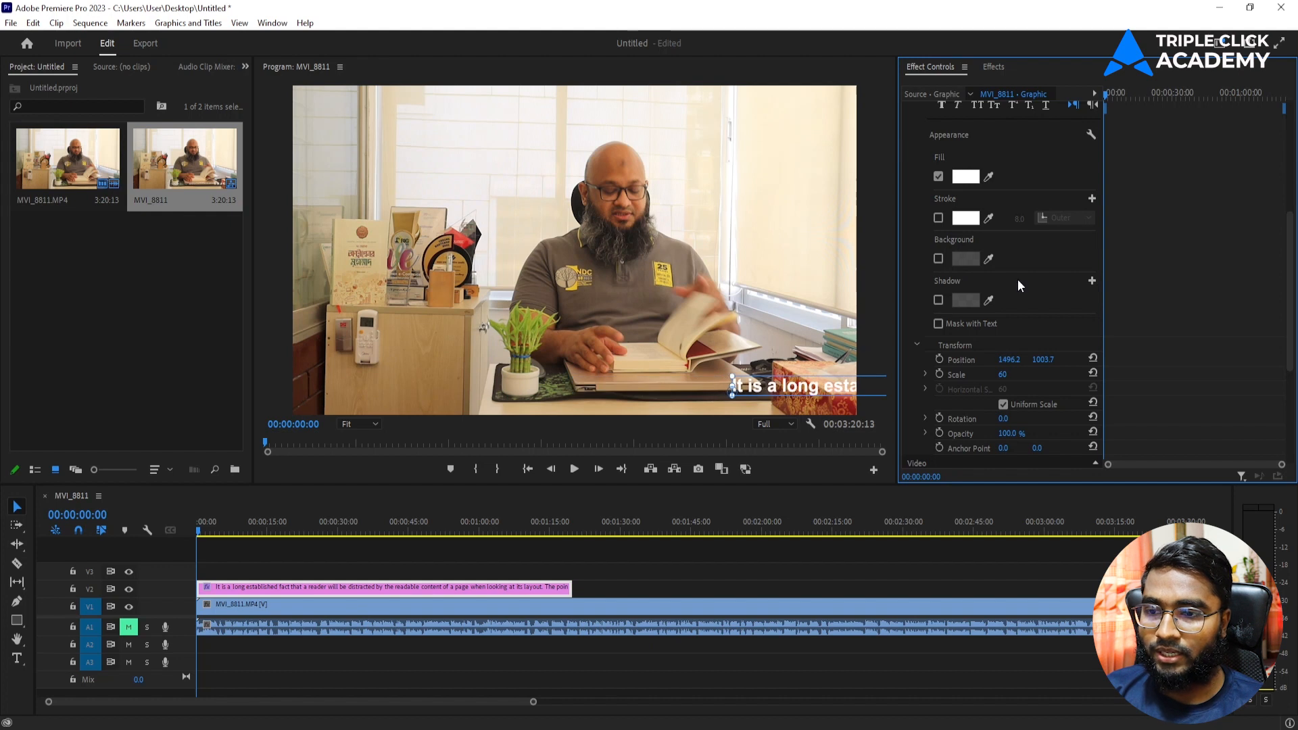
pyautogui.moveTo(1013, 363); pyautogui.dragTo(1060, 363)
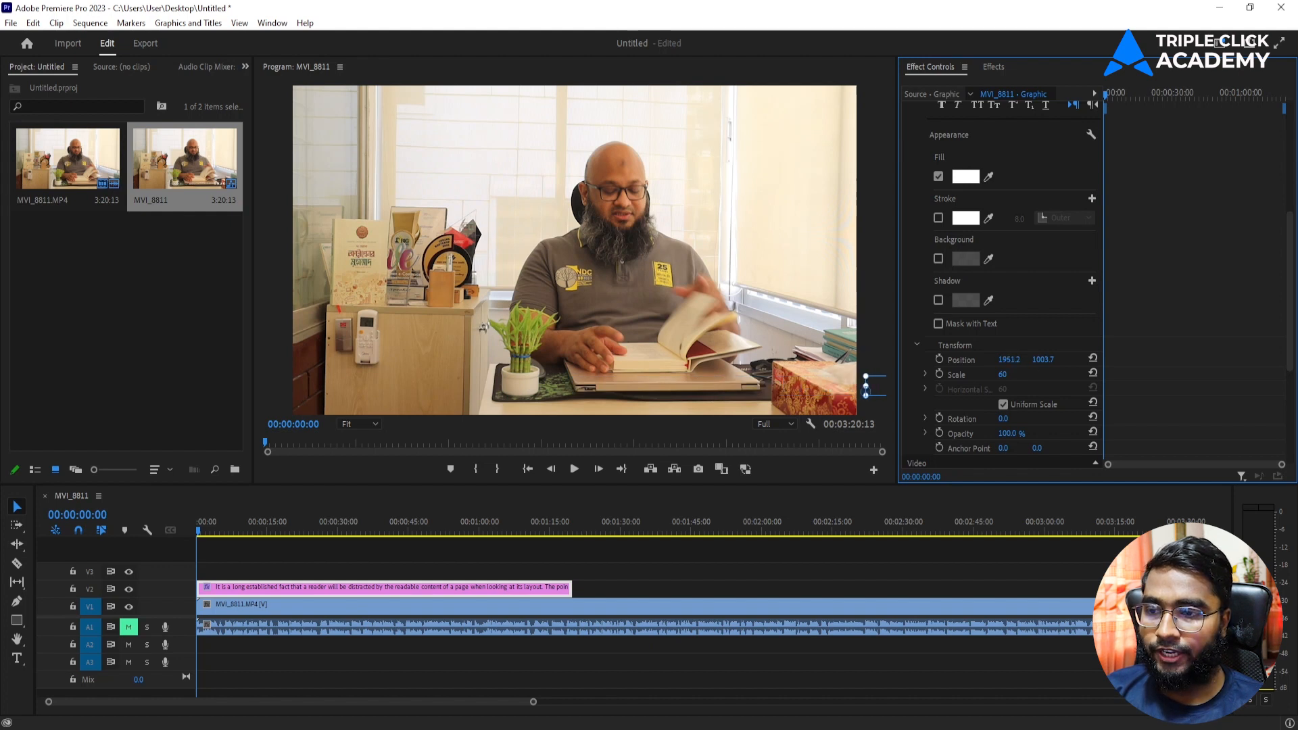
pyautogui.click(938, 358)
# Step: At 00:01:18:23, slide Position X left until only the caption's last word remains
pyautogui.click(441, 531)
pyautogui.moveTo(444, 529); pyautogui.dragTo(571, 538)
pyautogui.moveTo(1008, 361); pyautogui.dragTo(879, 360)
pyautogui.moveTo(1008, 360); pyautogui.dragTo(878, 361)
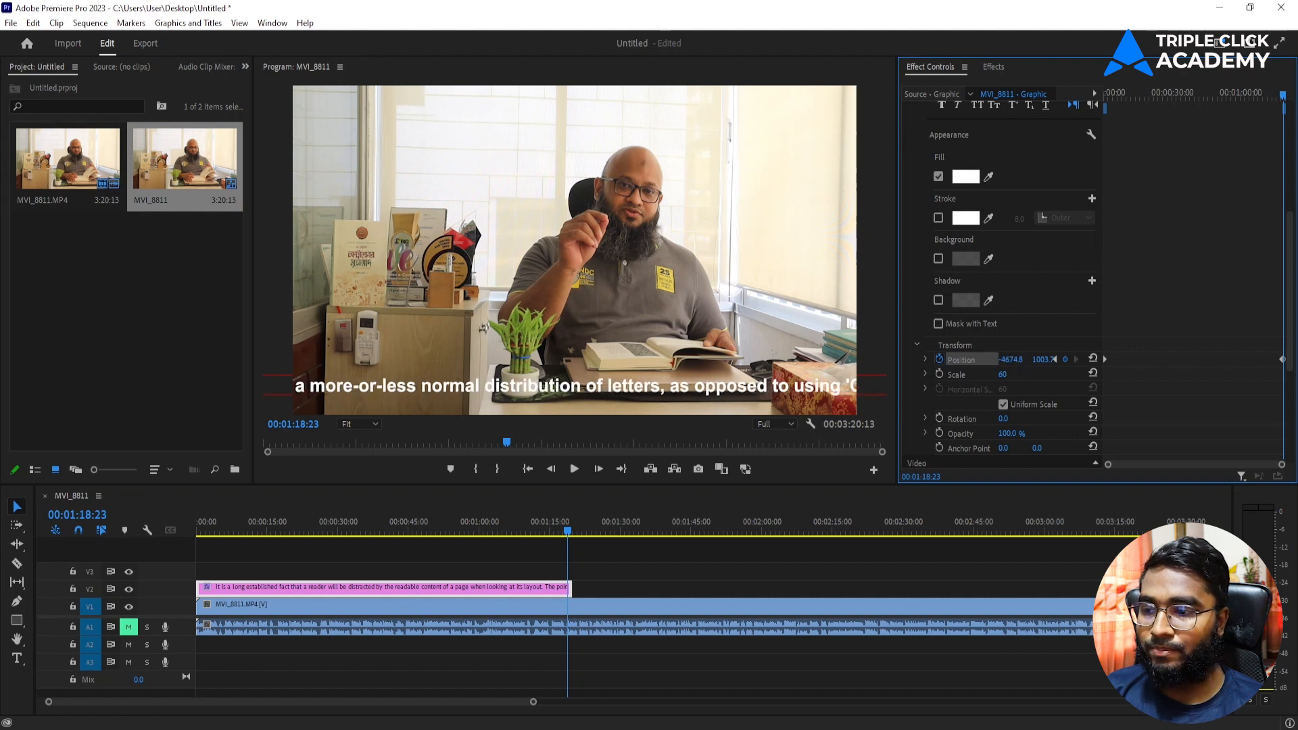
pyautogui.moveTo(1010, 361); pyautogui.dragTo(879, 360)
pyautogui.moveTo(1020, 363); pyautogui.dragTo(987, 363)
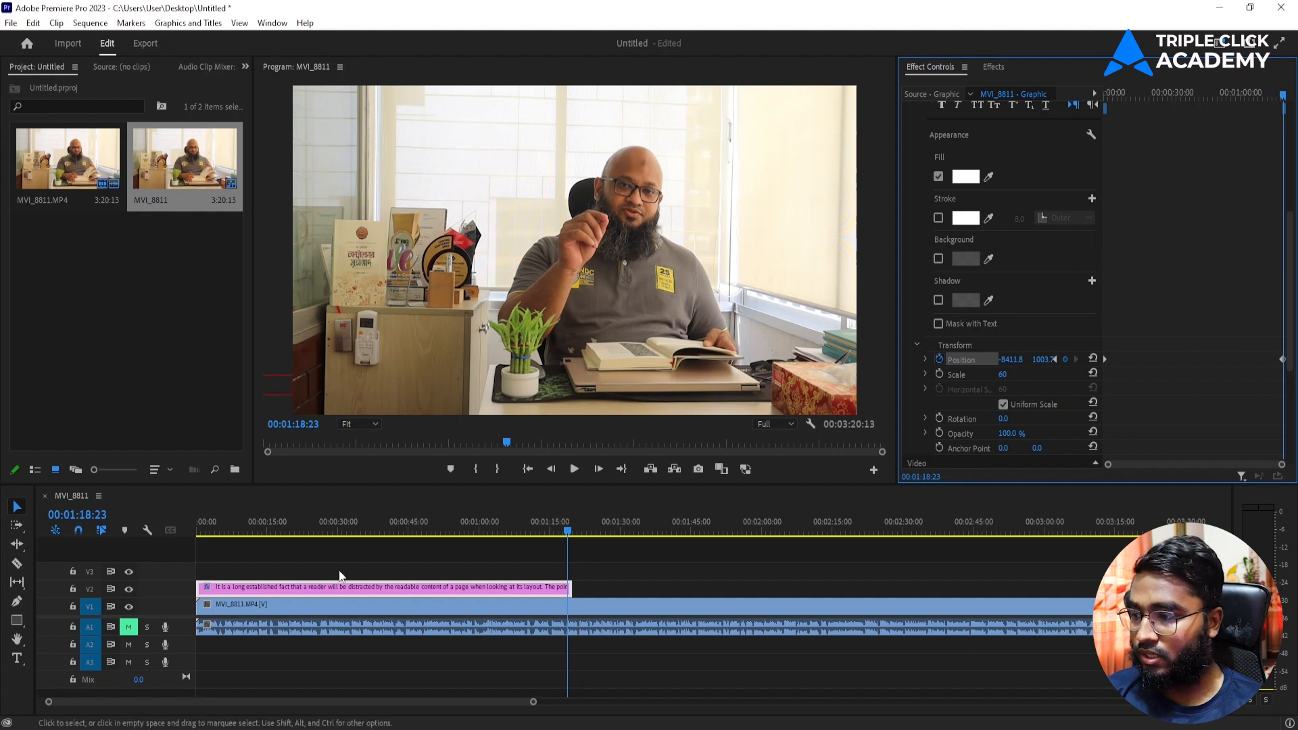
# Step: Play back the scrolling caption from the sequence start to review its motion
pyautogui.click(201, 523)
pyautogui.press('space')
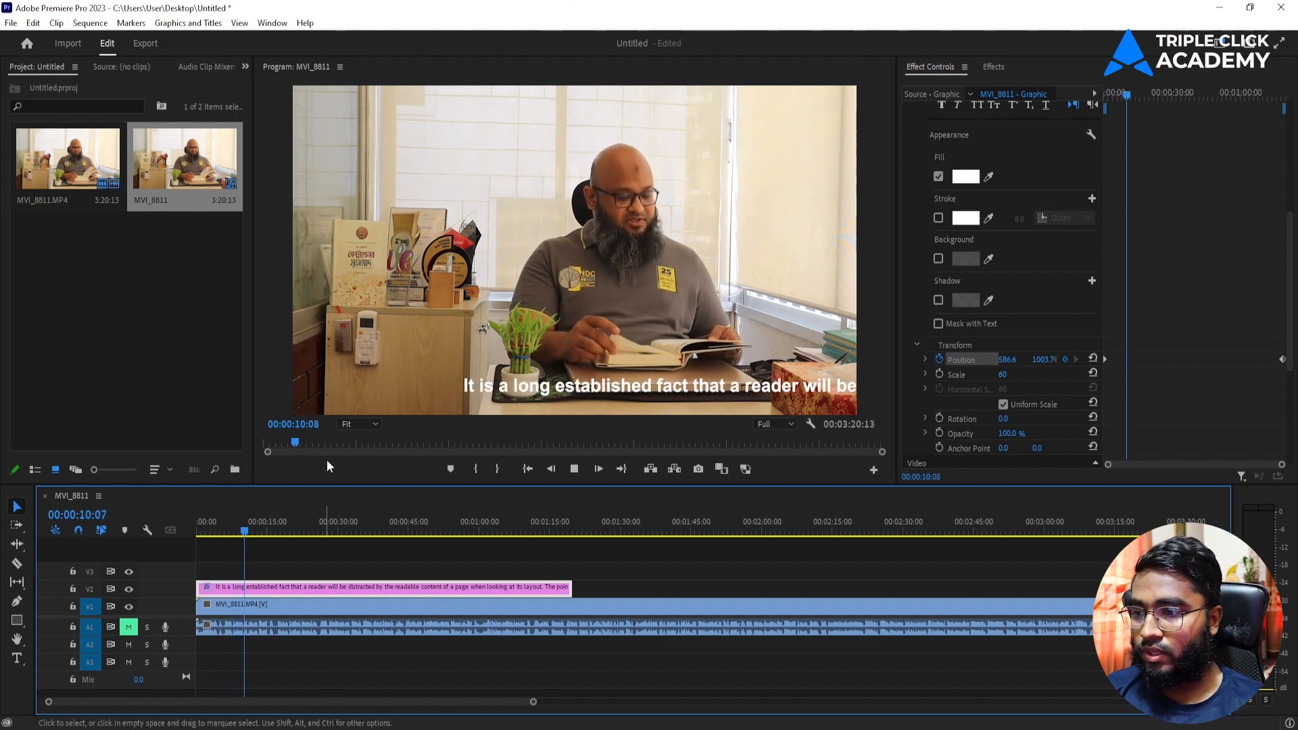
pyautogui.moveTo(302, 536); pyautogui.dragTo(161, 542)
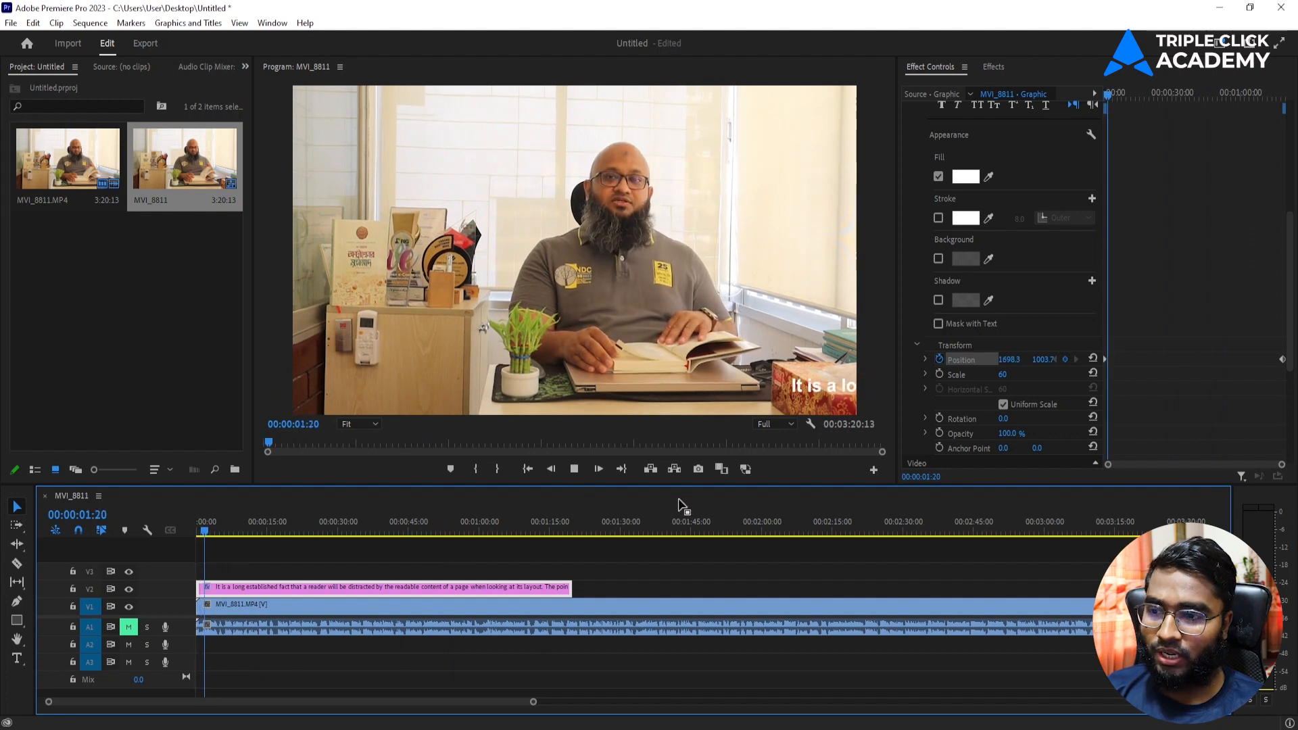
pyautogui.press('space')
# Step: Draw a cyan bar across the lower frame and lengthen its clip to about 1:16
pyautogui.click(347, 573)
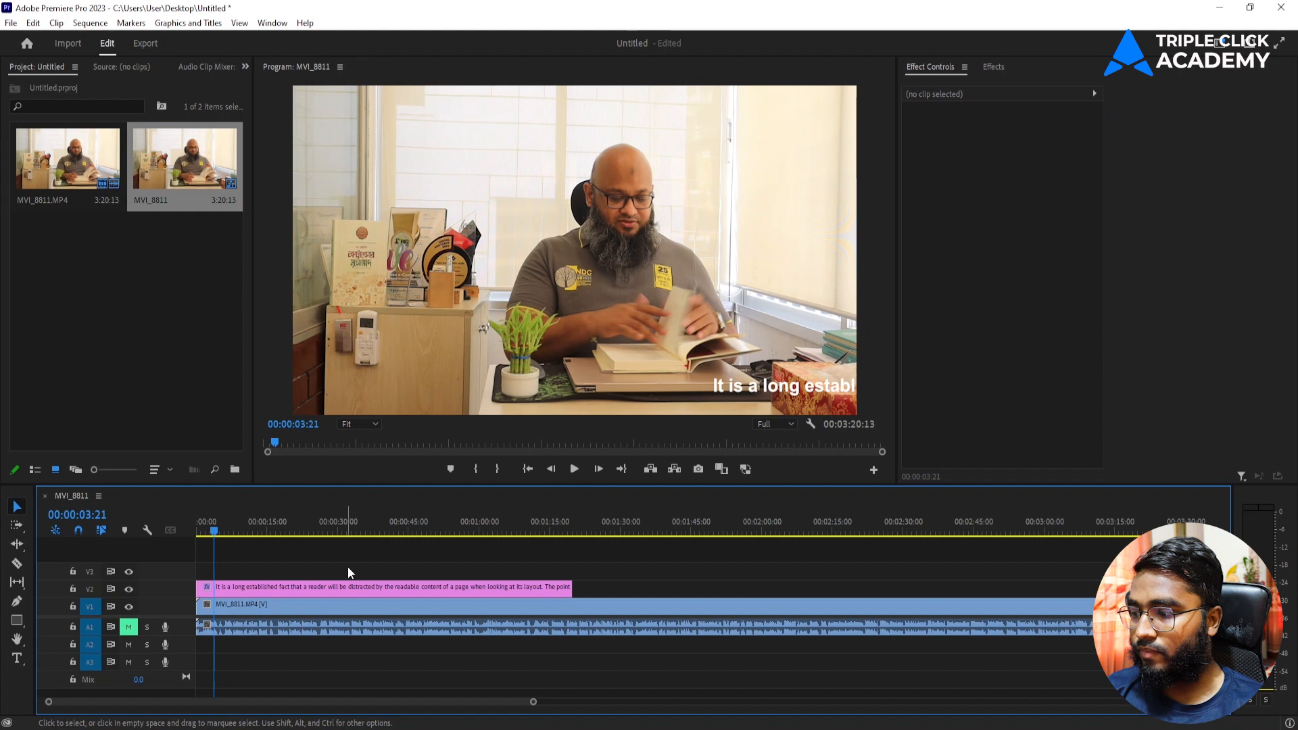
pyautogui.click(16, 621)
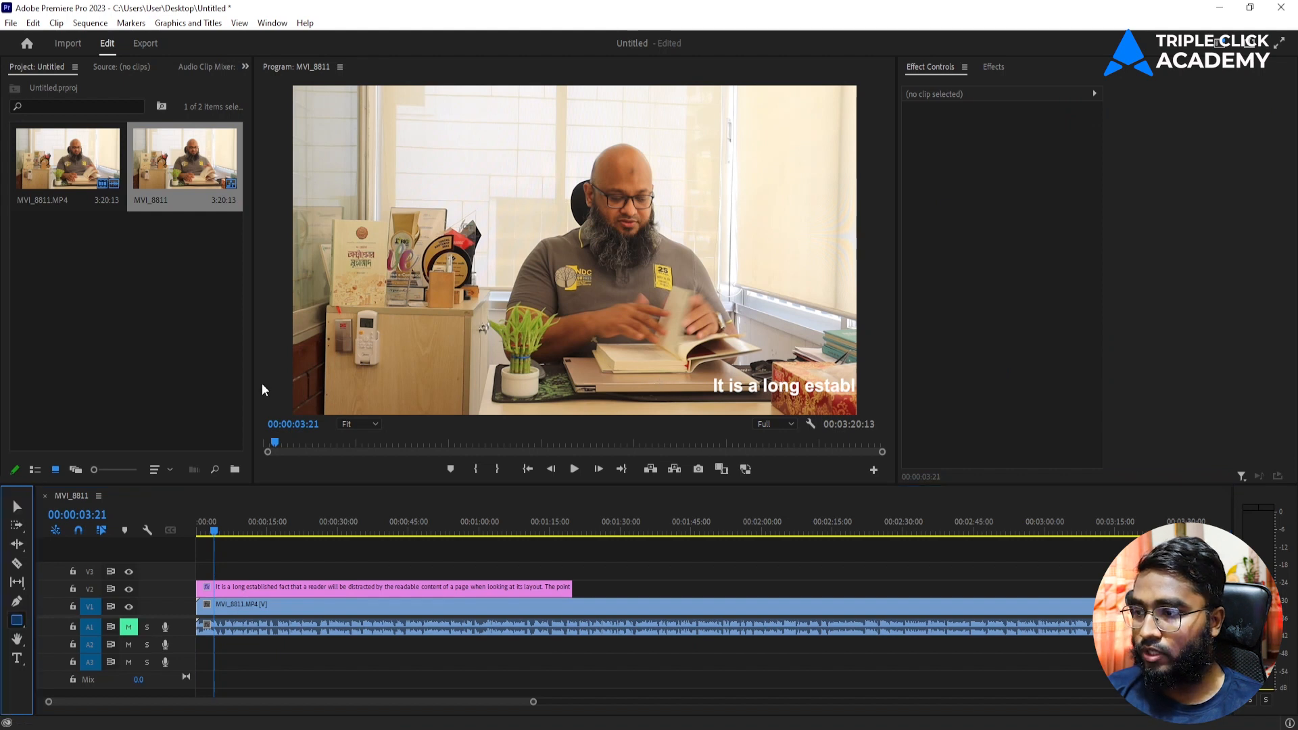
pyautogui.moveTo(277, 381)
pyautogui.mouseDown()
pyautogui.moveTo(866, 395)
pyautogui.moveTo(871, 411)
pyautogui.mouseUp()
pyautogui.click(12, 509)
pyautogui.moveTo(618, 392); pyautogui.dragTo(619, 384)
pyautogui.moveTo(235, 571); pyautogui.dragTo(567, 568)
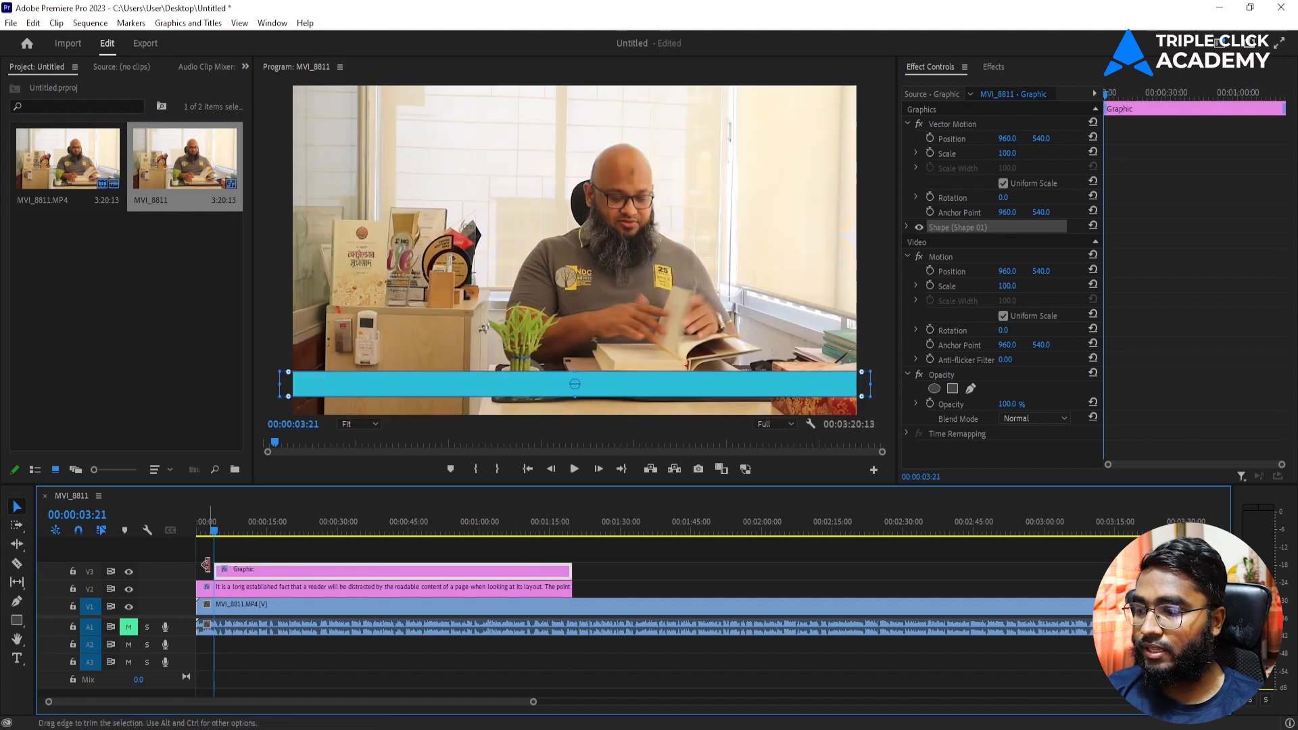
# Step: Move the caption clip to V3 above the bar and preview it from the start
pyautogui.moveTo(222, 581); pyautogui.dragTo(262, 569)
pyautogui.doubleClick(262, 574)
pyautogui.click(263, 557)
pyautogui.press('Home')
pyautogui.press('space')
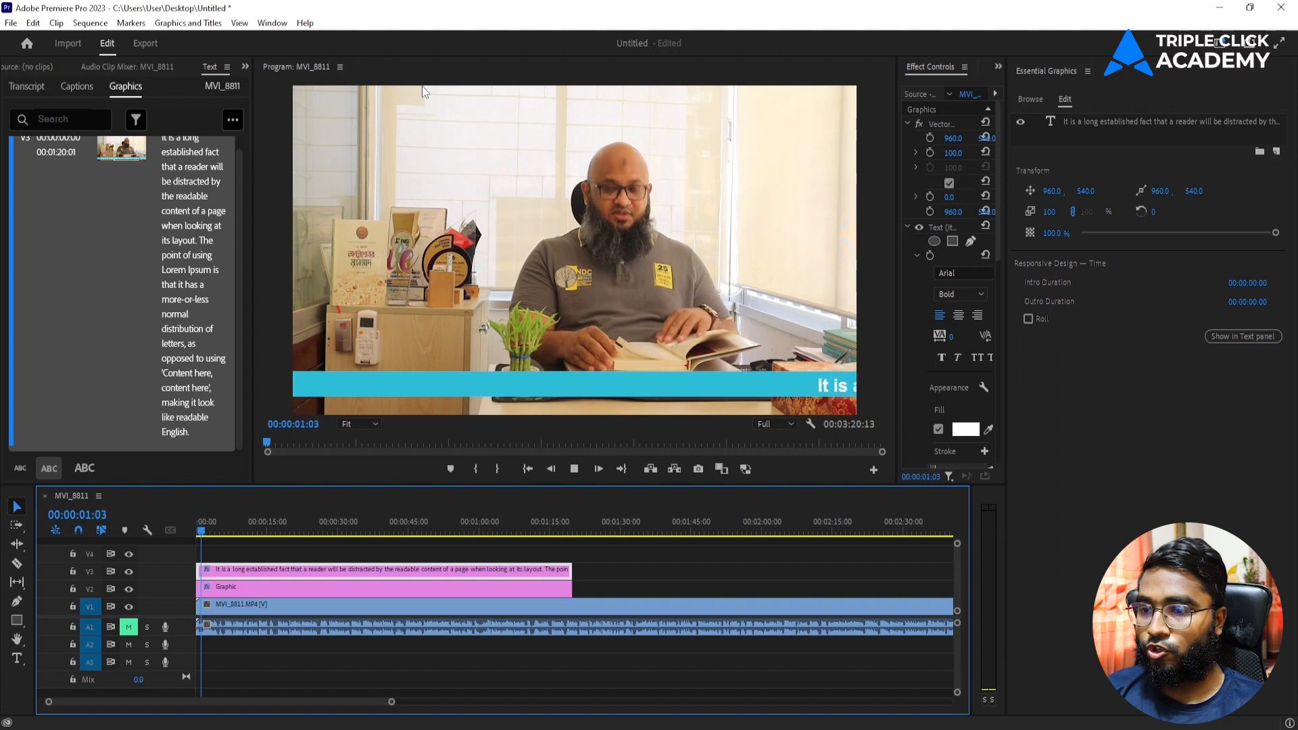
pyautogui.press('space')
# Step: Close the Essential Graphics panel and widen Effect Controls for the bar graphic
pyautogui.click(237, 585)
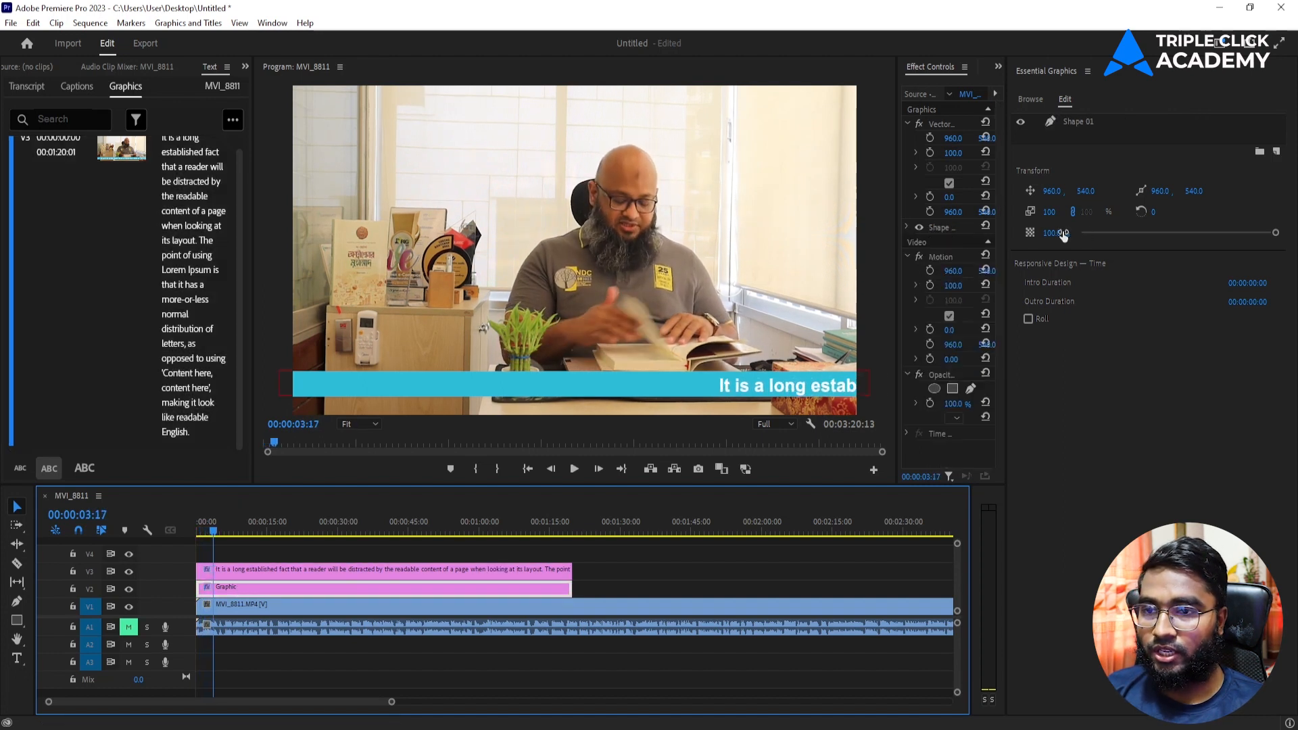
pyautogui.click(1087, 71)
pyautogui.click(1118, 82)
pyautogui.moveTo(1155, 148); pyautogui.dragTo(930, 149)
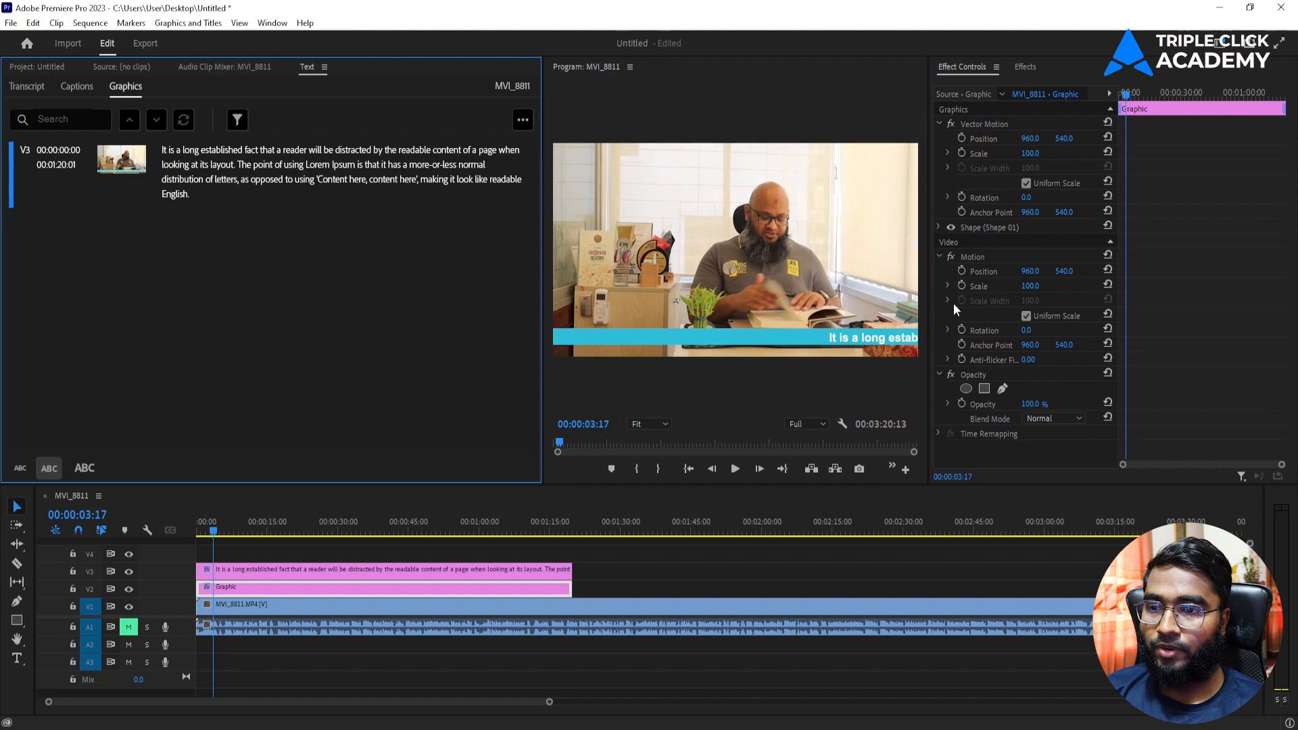
# Step: Change the bar's Shape 01 fill from cyan to red (#D72E2E)
pyautogui.click(496, 585)
pyautogui.click(938, 226)
pyautogui.click(997, 311)
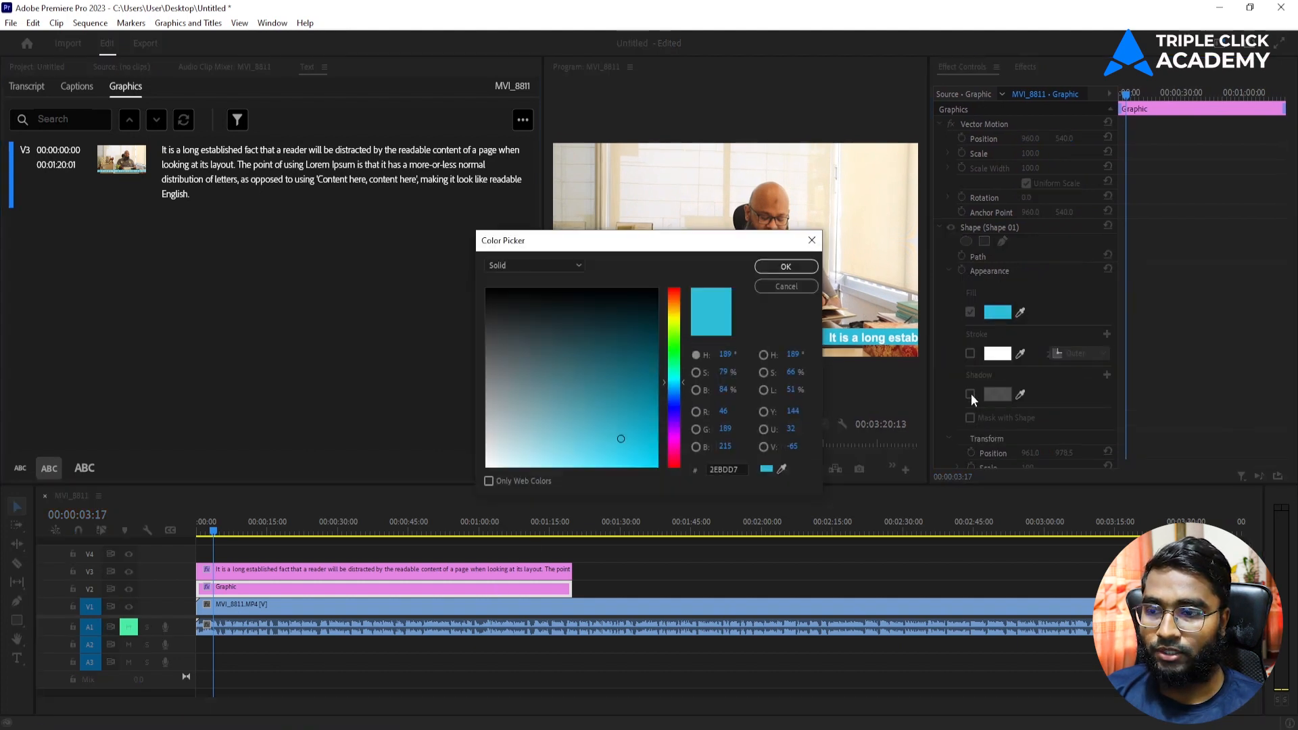
pyautogui.moveTo(679, 304); pyautogui.dragTo(675, 289)
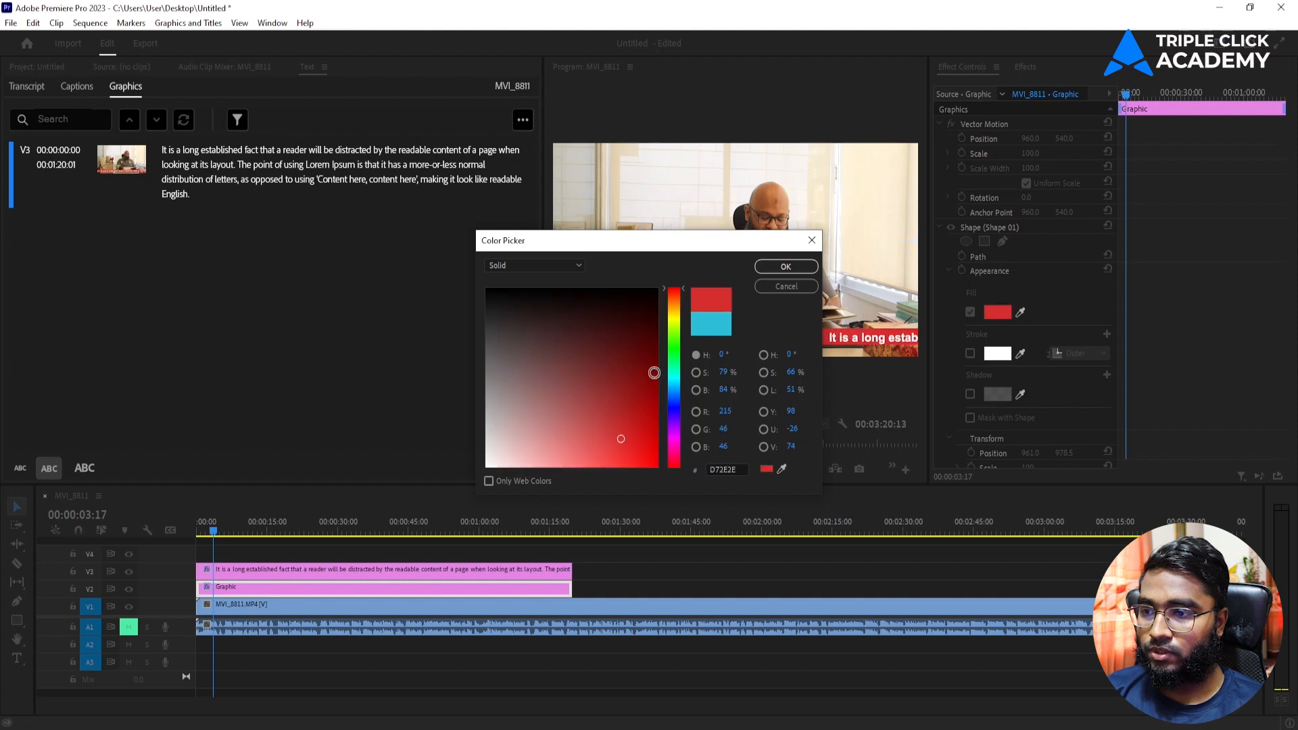
pyautogui.moveTo(652, 425); pyautogui.dragTo(657, 289)
pyautogui.click(785, 267)
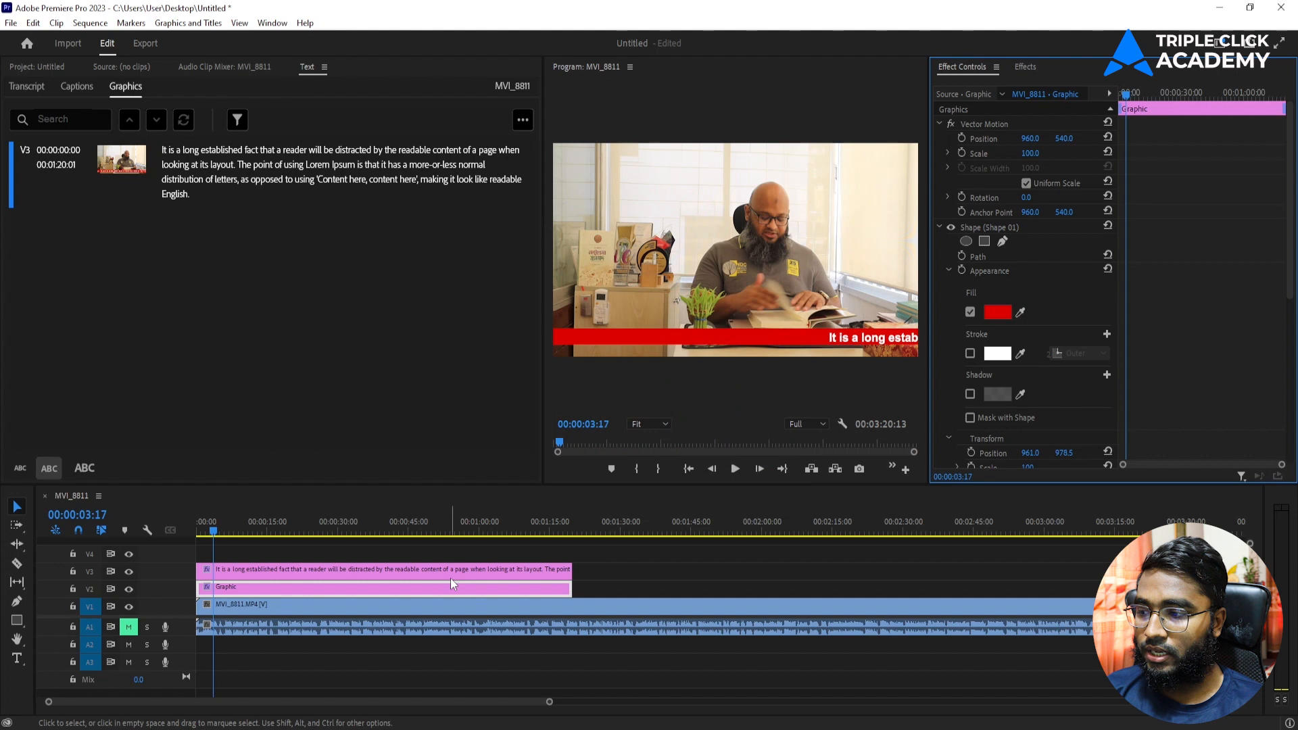
# Step: Reselect the V2 bar clip and enlarge the Program monitor preview
pyautogui.click(407, 572)
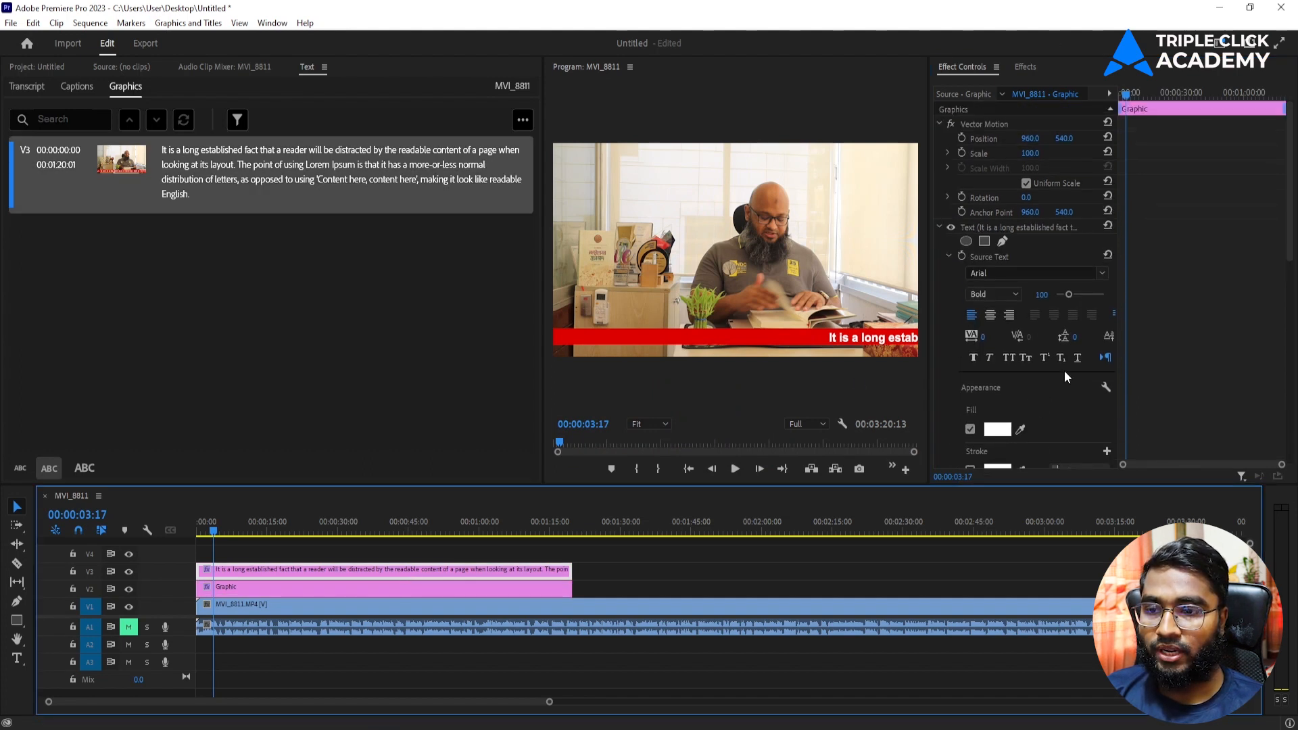
pyautogui.scroll(-3, 1065, 372)
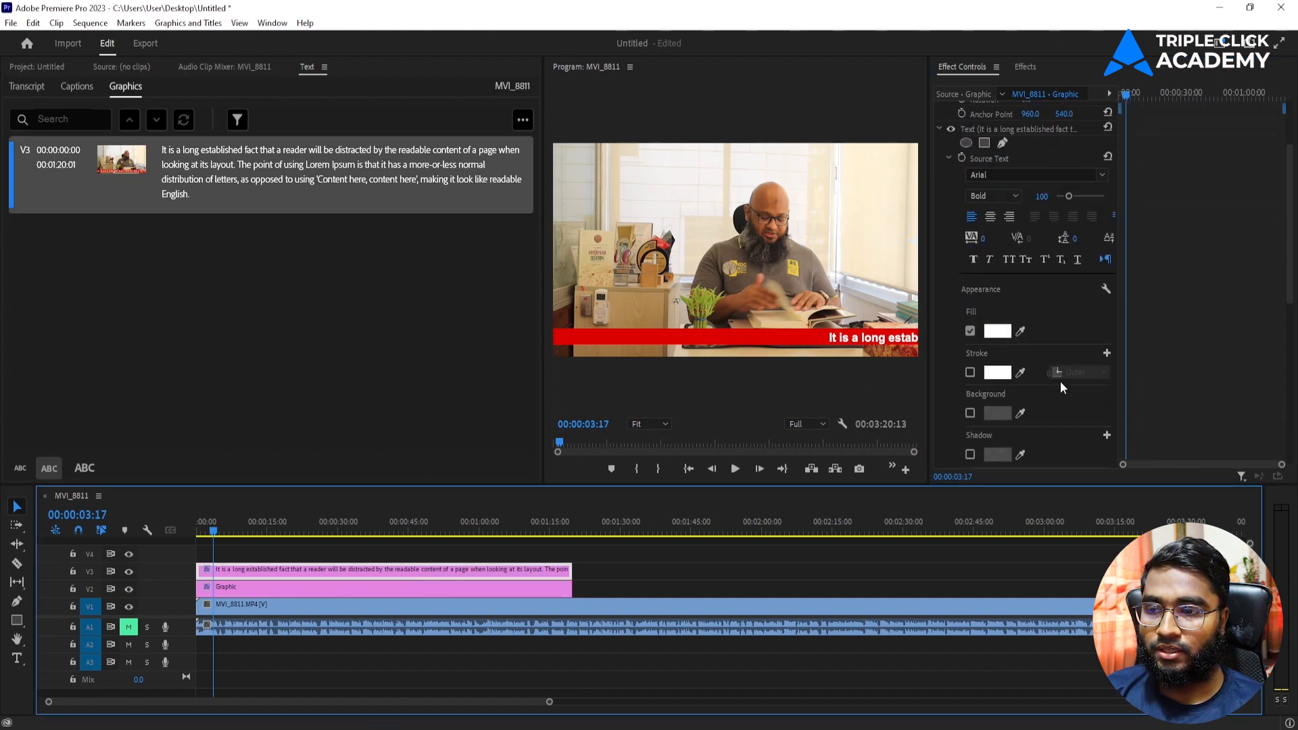
pyautogui.click(420, 587)
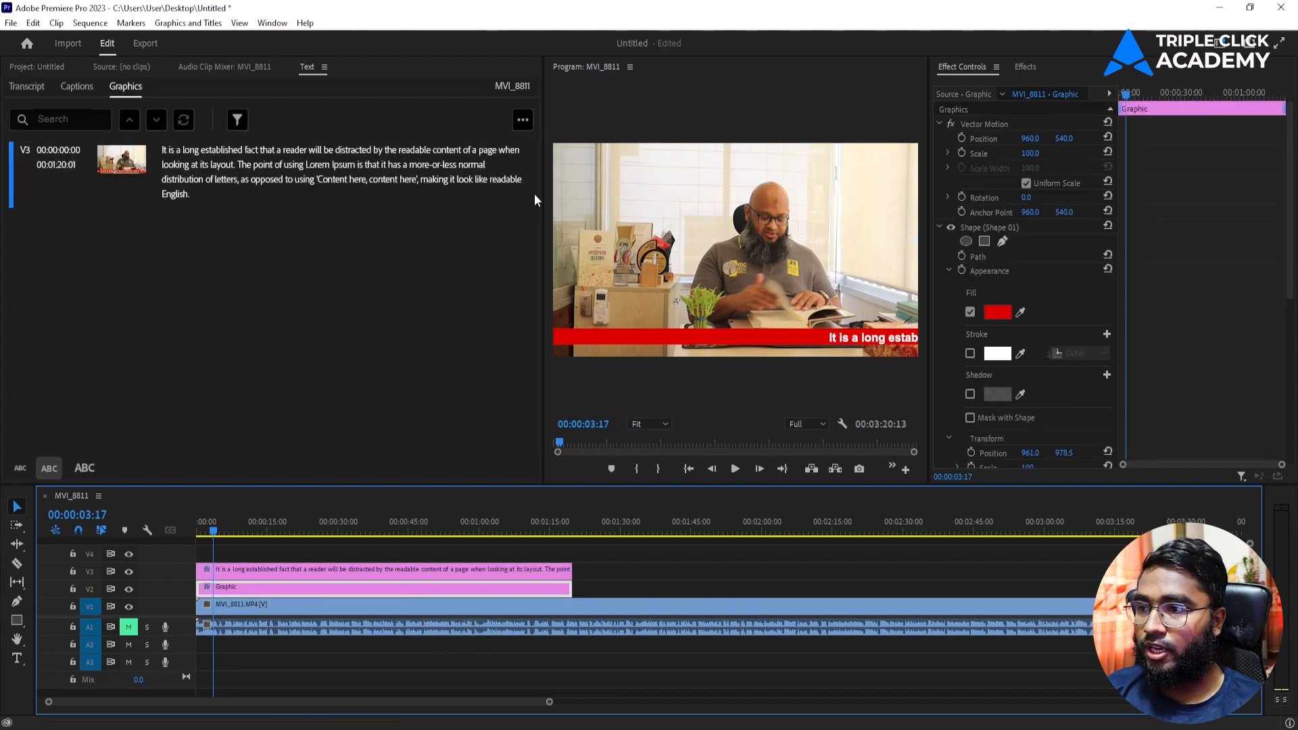
pyautogui.moveTo(545, 194); pyautogui.dragTo(346, 304)
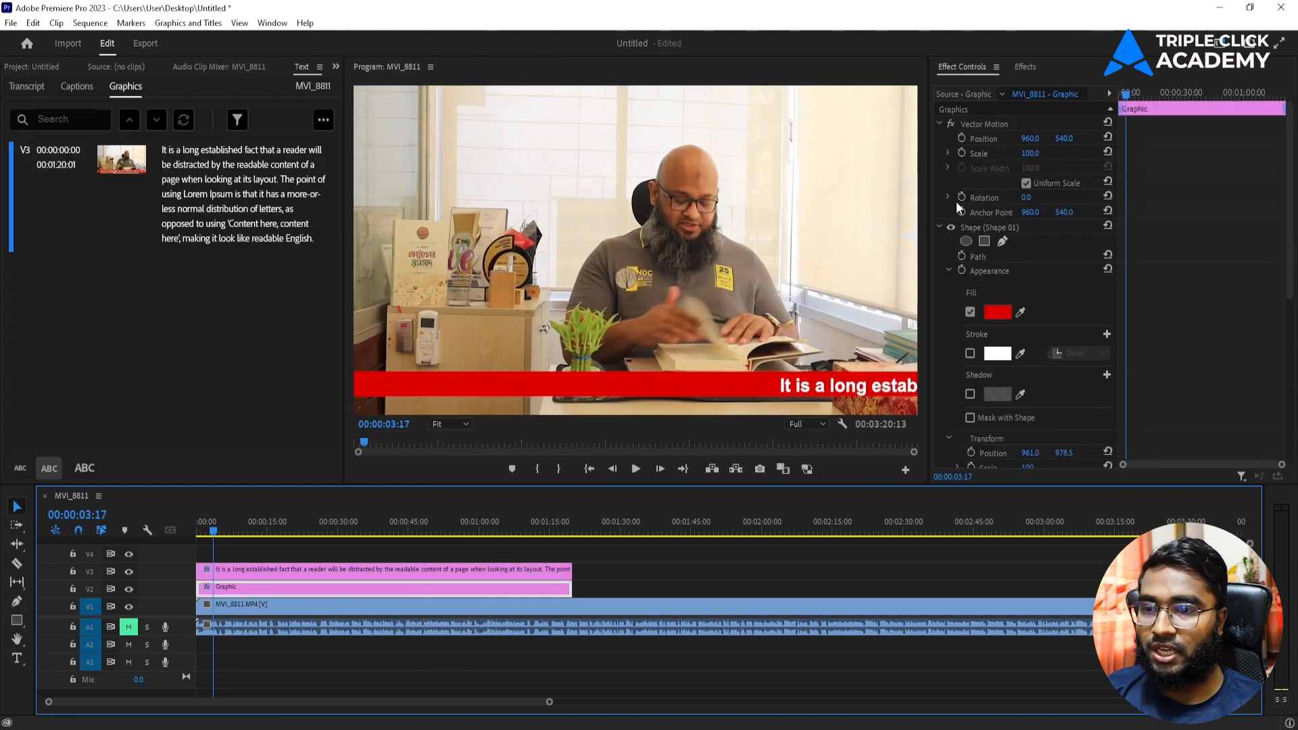
# Step: Set the red bar's Position Y to 543 and preview the scrolling caption to about 00:00:11
pyautogui.moveTo(1059, 140); pyautogui.dragTo(1066, 139)
pyautogui.moveTo(242, 534); pyautogui.dragTo(125, 542)
pyautogui.press('space')
pyautogui.moveTo(1064, 138); pyautogui.dragTo(1060, 138)
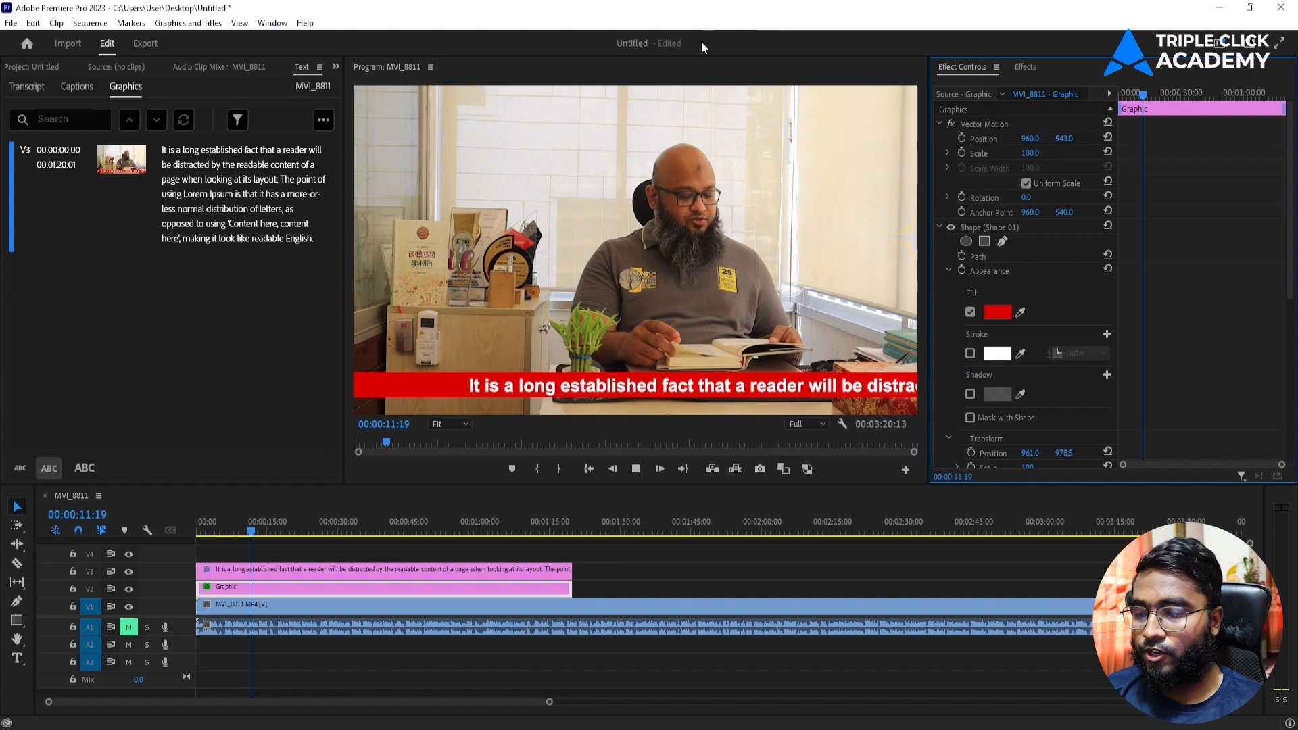
pyautogui.press('space')
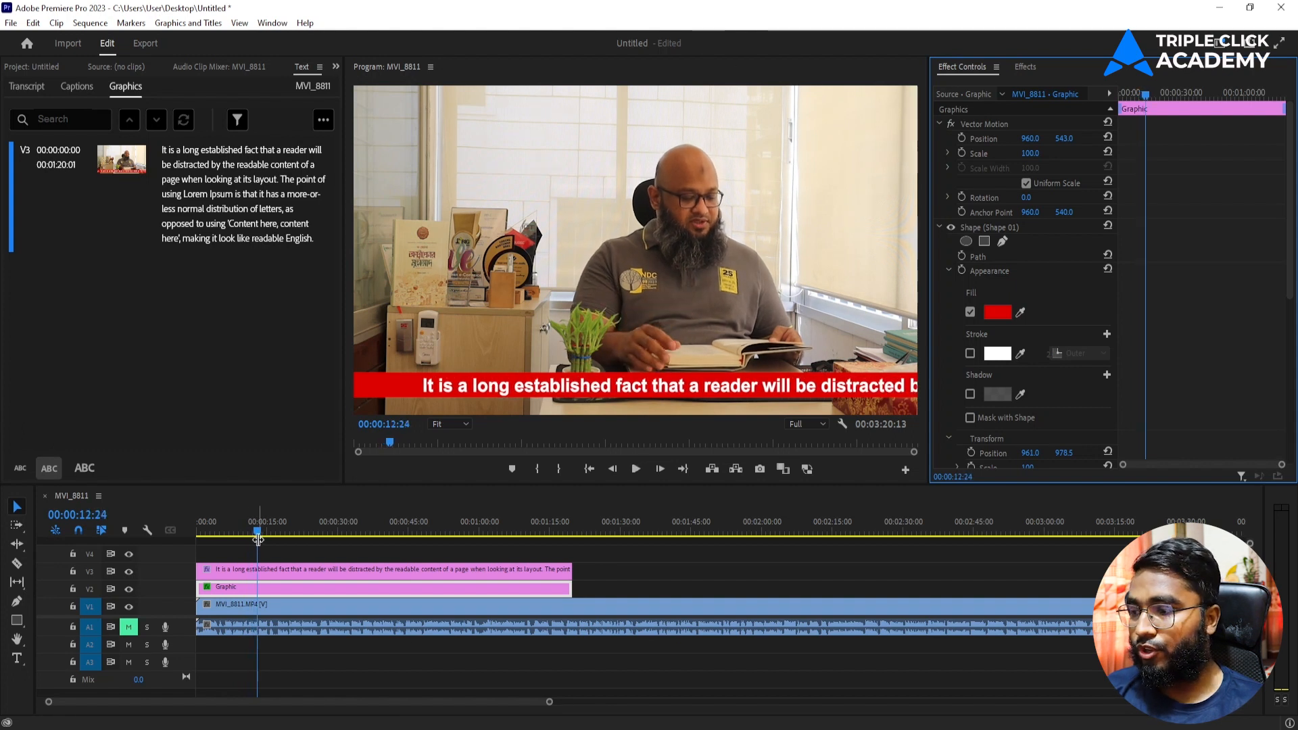
pyautogui.moveTo(258, 536)
pyautogui.mouseDown()
pyautogui.moveTo(268, 533)
pyautogui.moveTo(252, 534)
pyautogui.mouseUp()
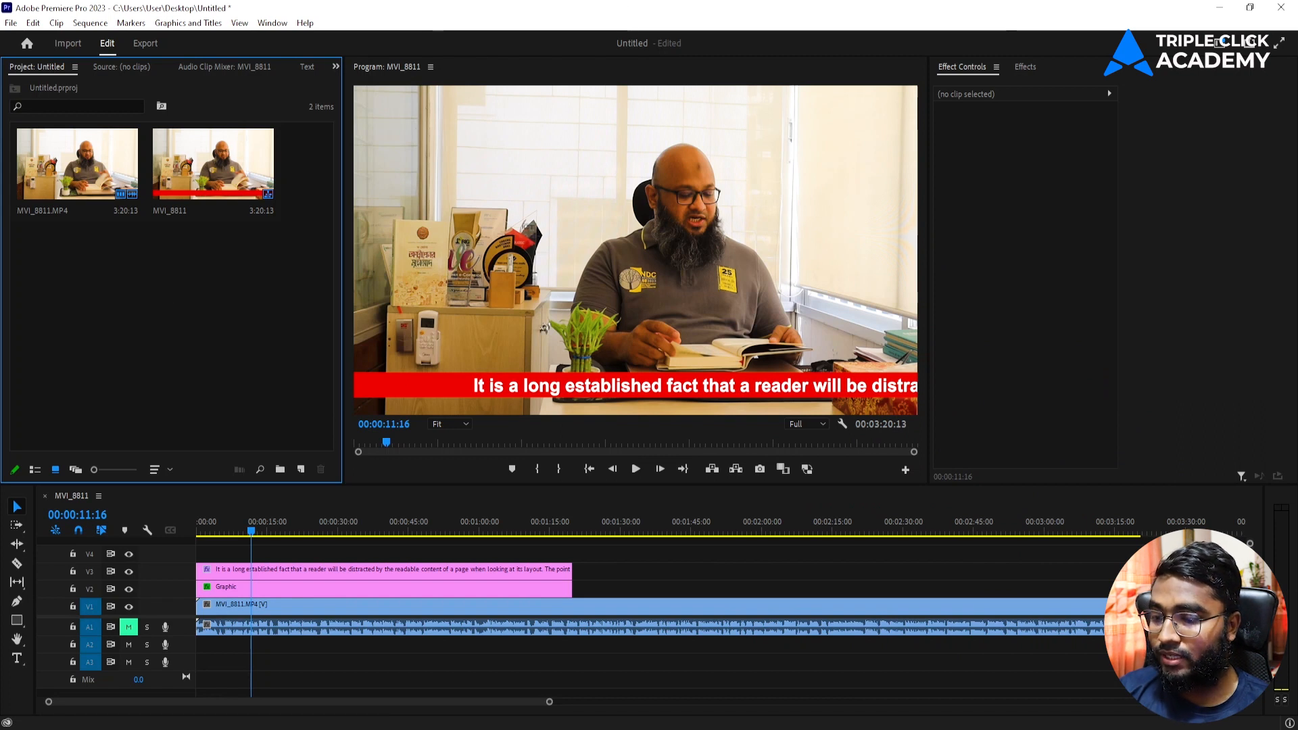
pyautogui.click(525, 684)
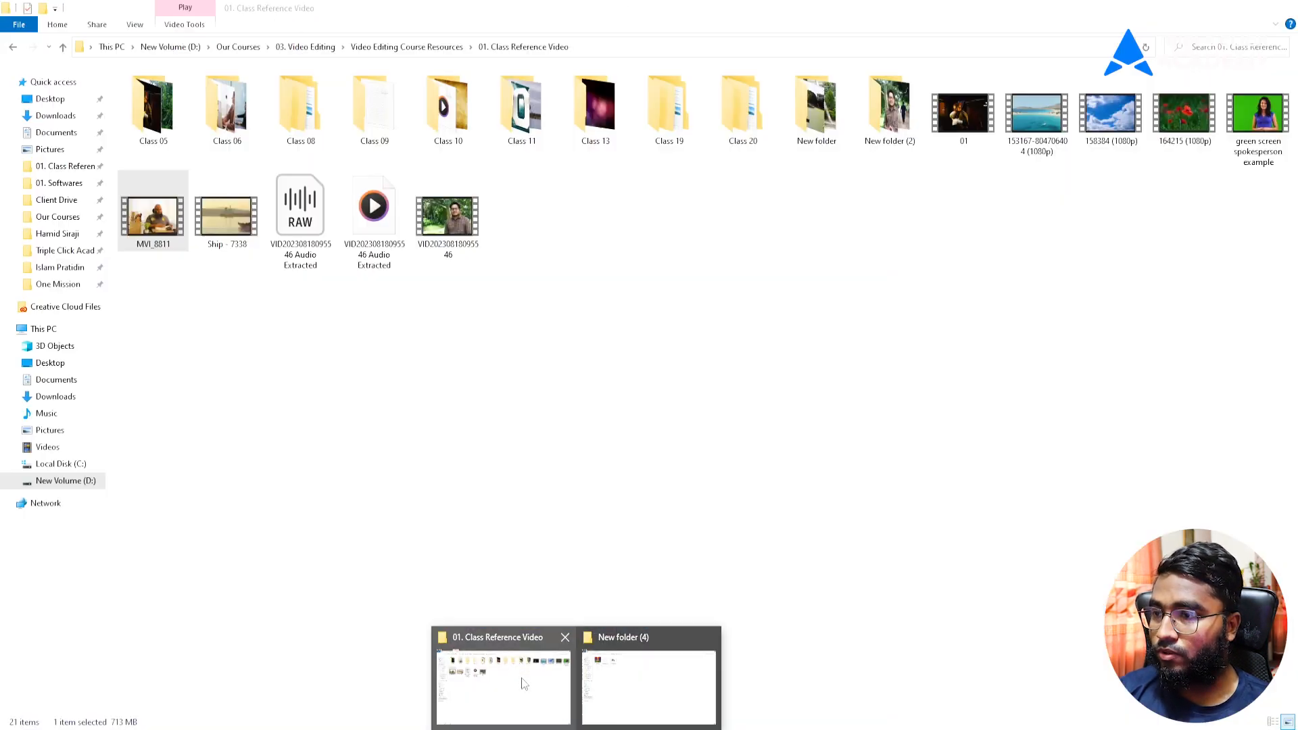
pyautogui.click(645, 303)
pyautogui.moveTo(1019, 125); pyautogui.dragTo(200, 318)
pyautogui.rightClick(285, 148)
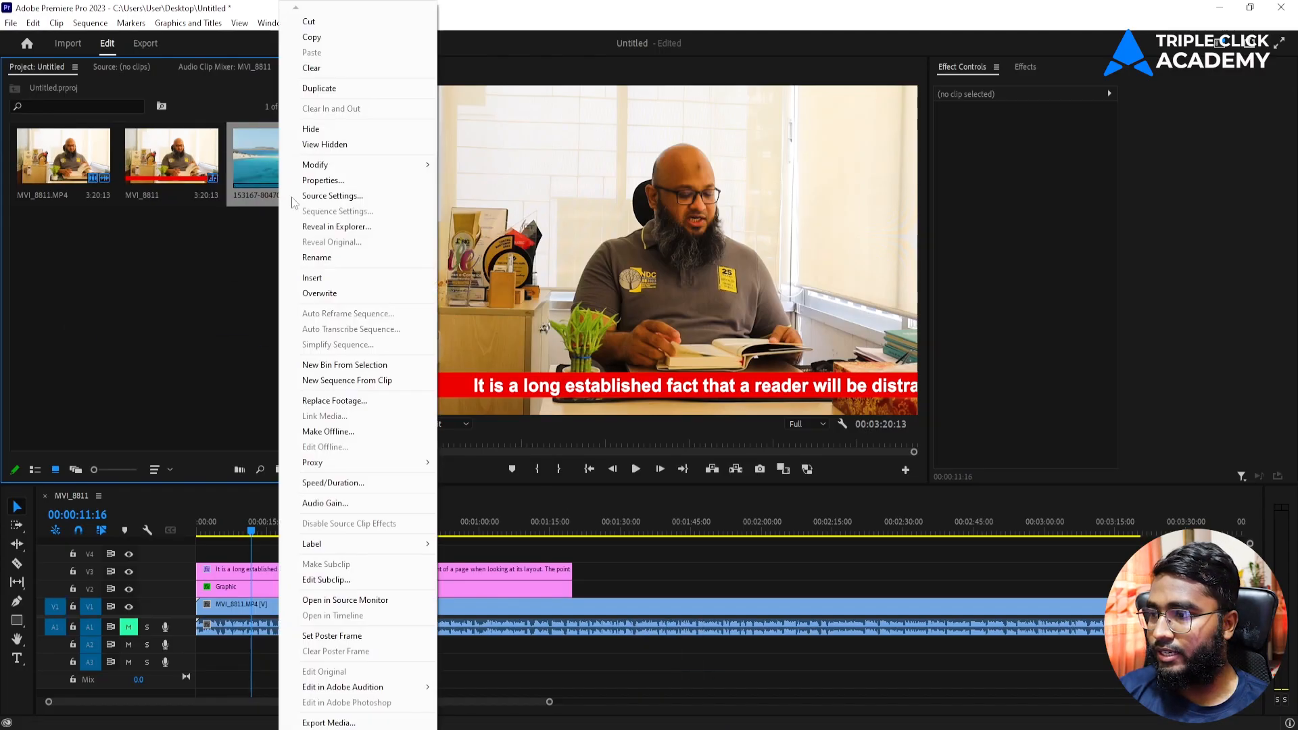
# Step: Build a sequence from the 153167 sea clip and draw a credits text box after its end
pyautogui.click(329, 382)
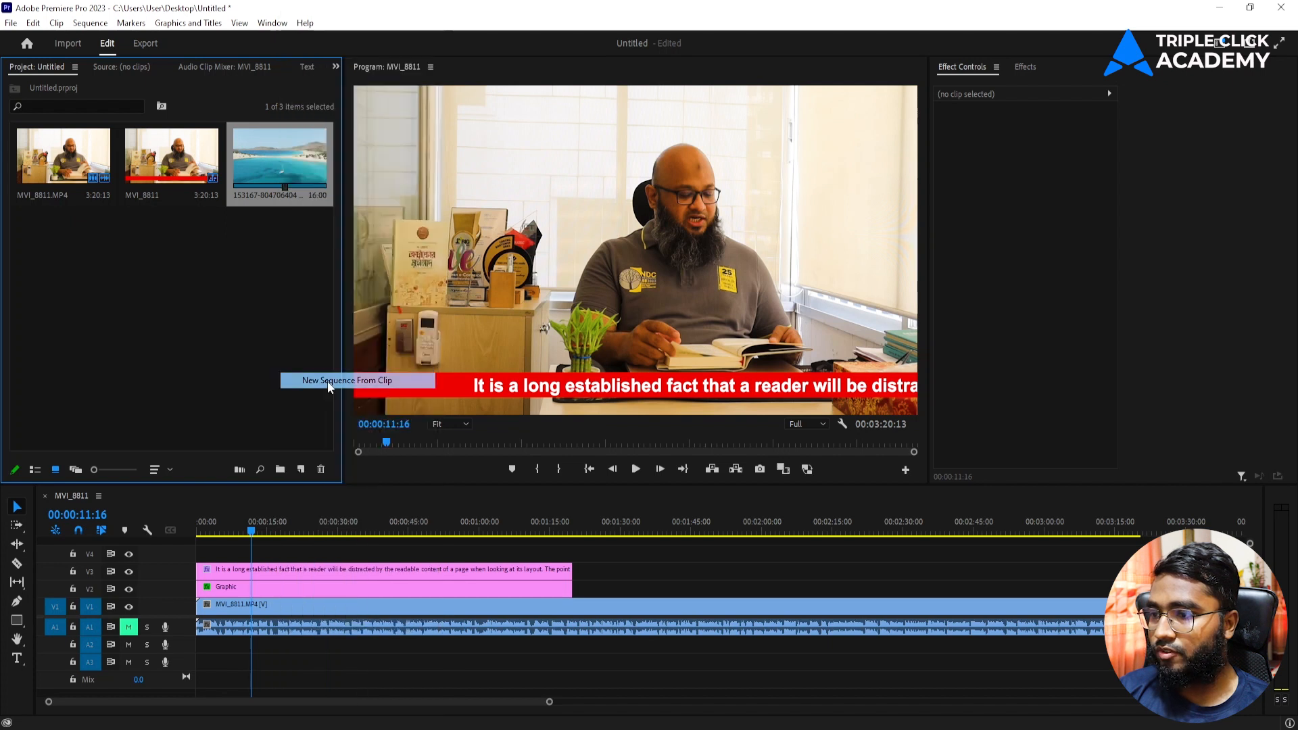
pyautogui.moveTo(275, 534); pyautogui.dragTo(682, 544)
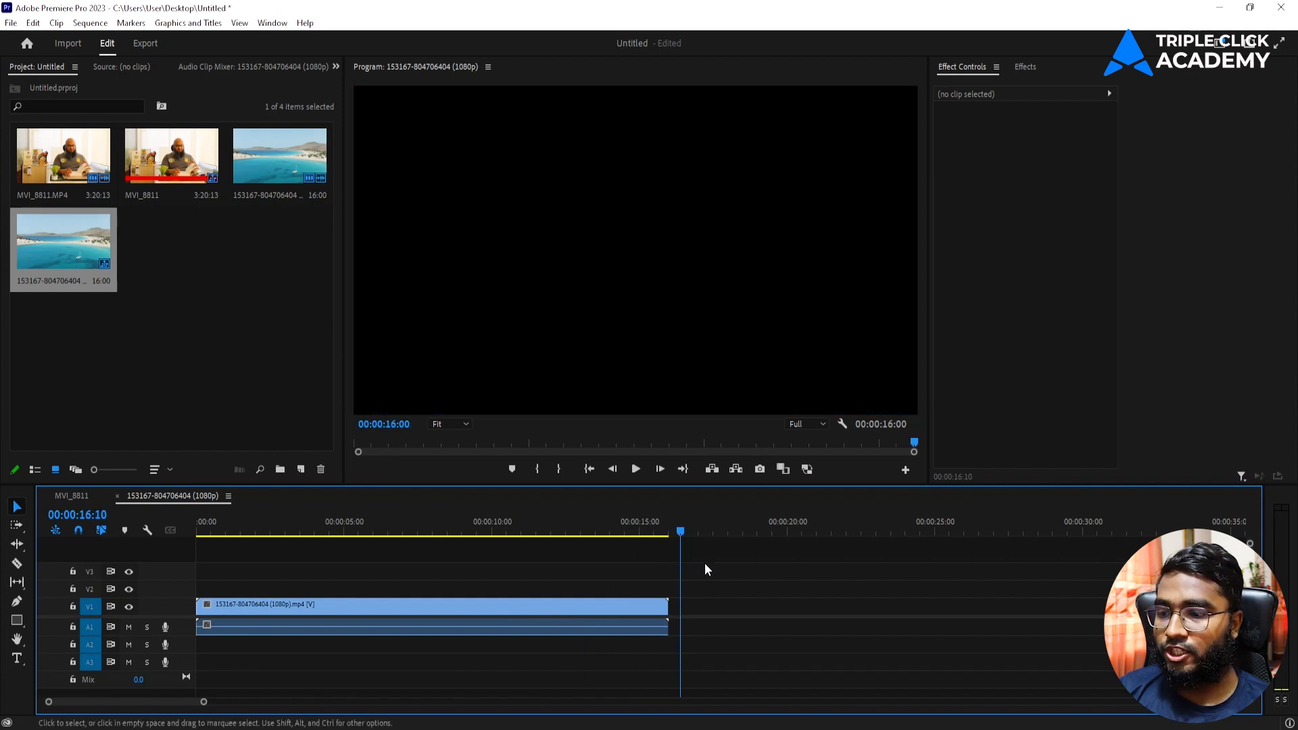
pyautogui.click(17, 660)
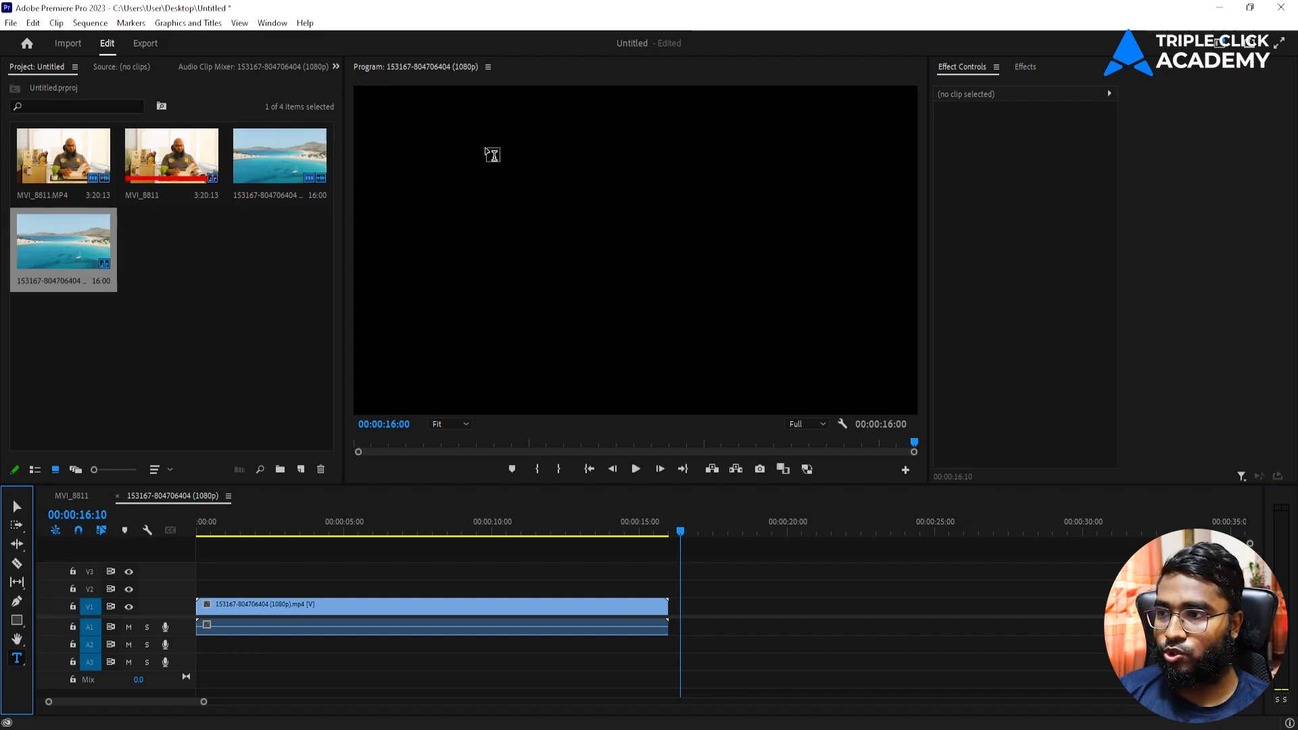
pyautogui.moveTo(451, 104); pyautogui.dragTo(754, 396)
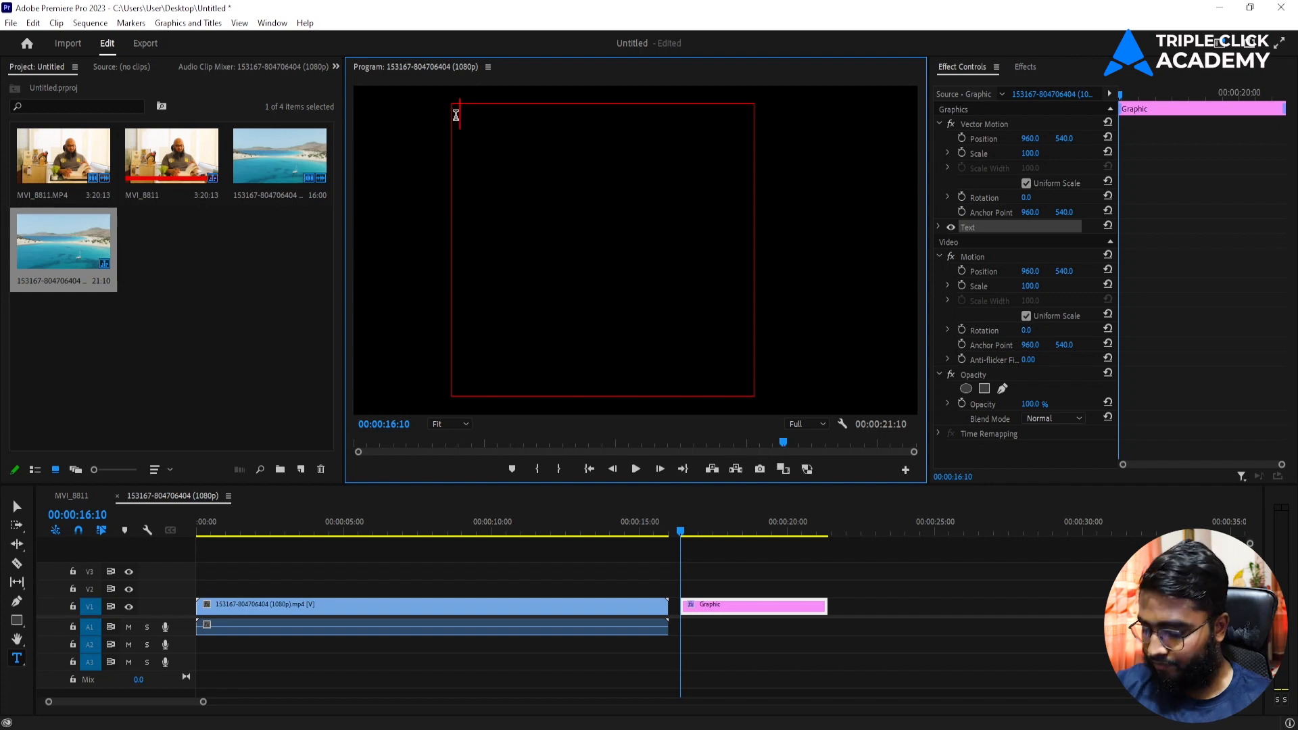
# Step: Type the credit lines Video, Cast and Video Edit, each followed by its contributor names
pyautogui.write('Vi')
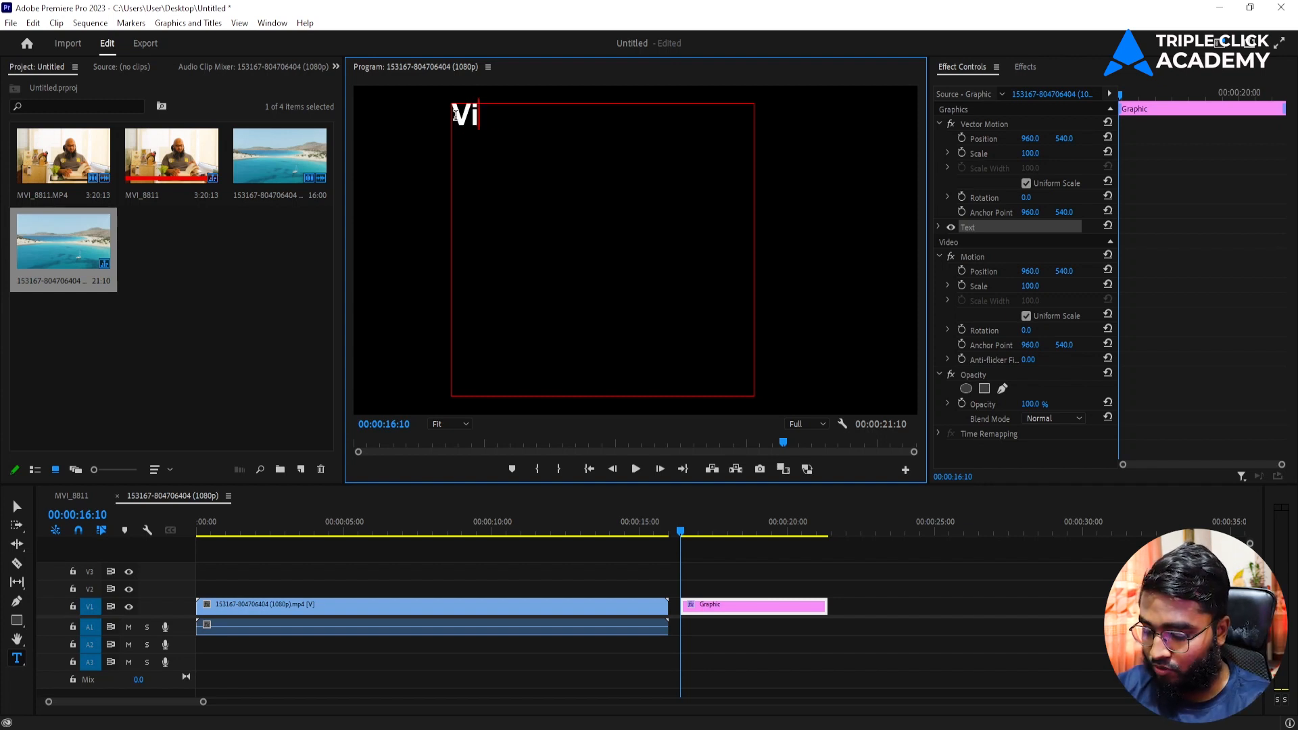
pyautogui.write('deo')
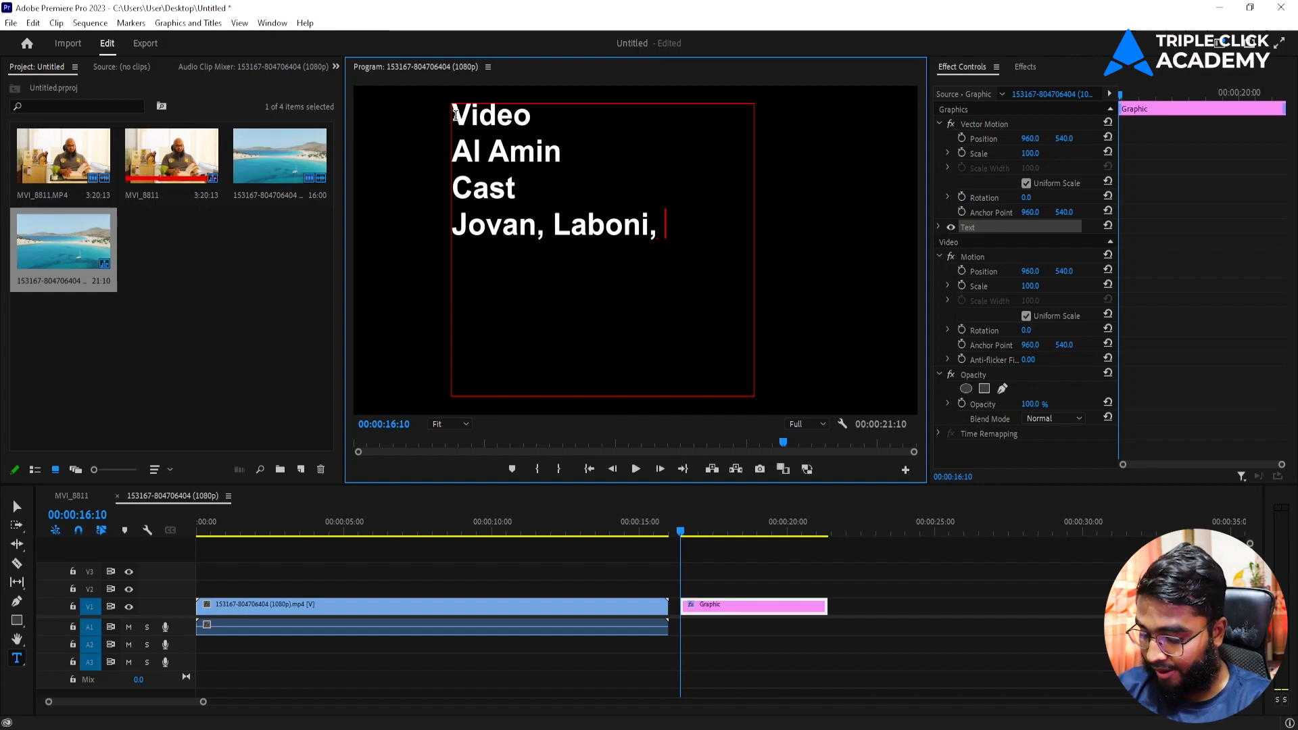
pyautogui.write('Srean ')
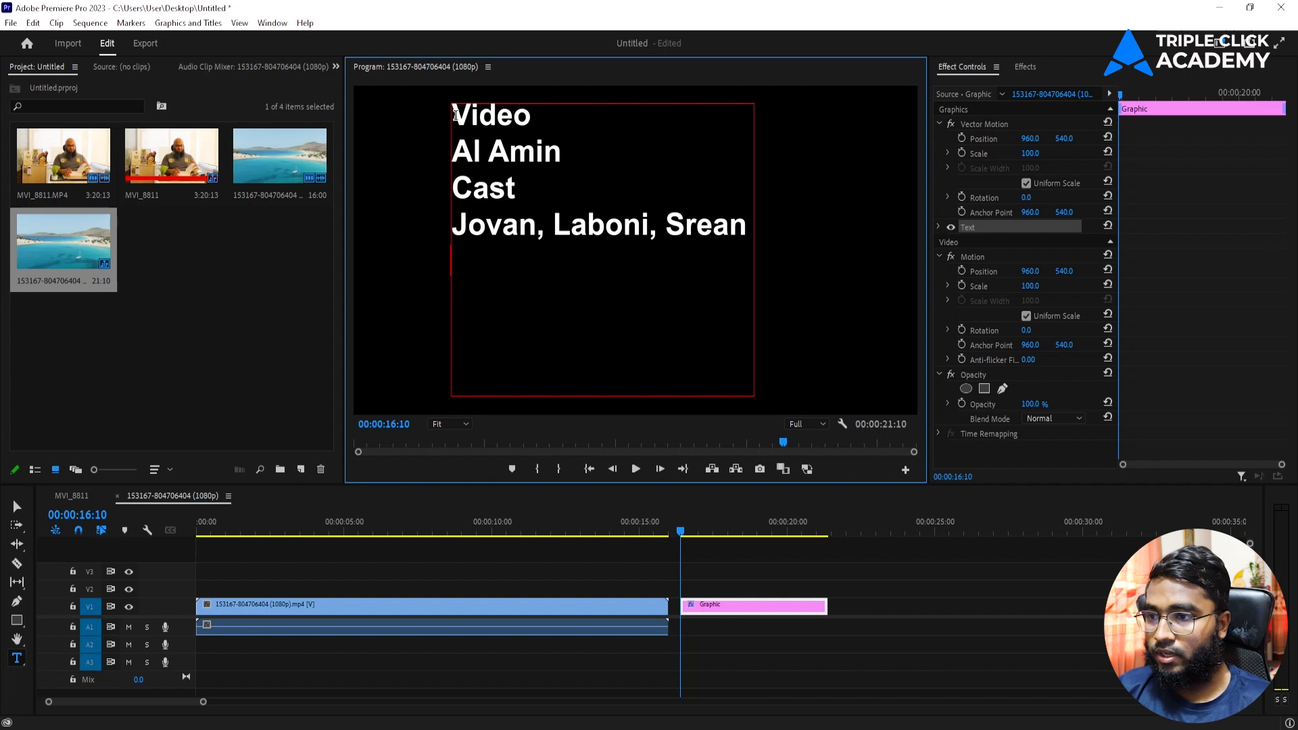
pyautogui.write('Video Edit')
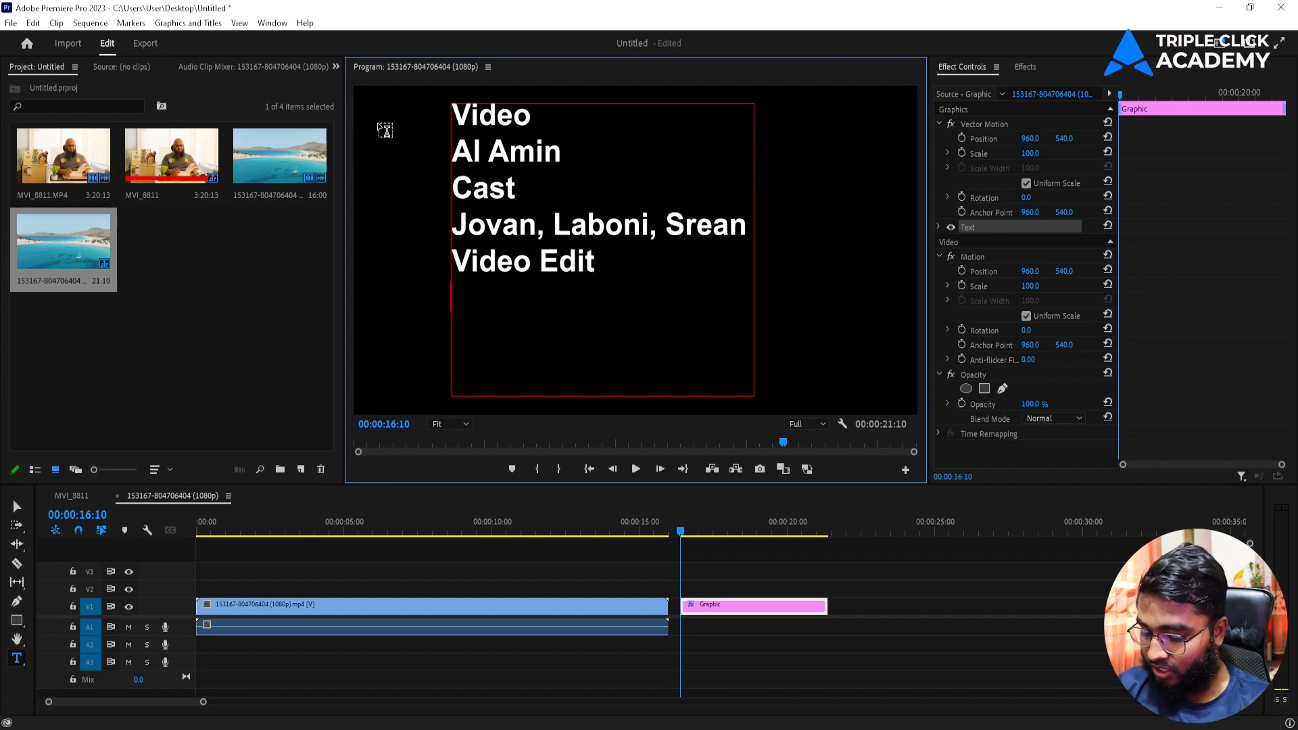
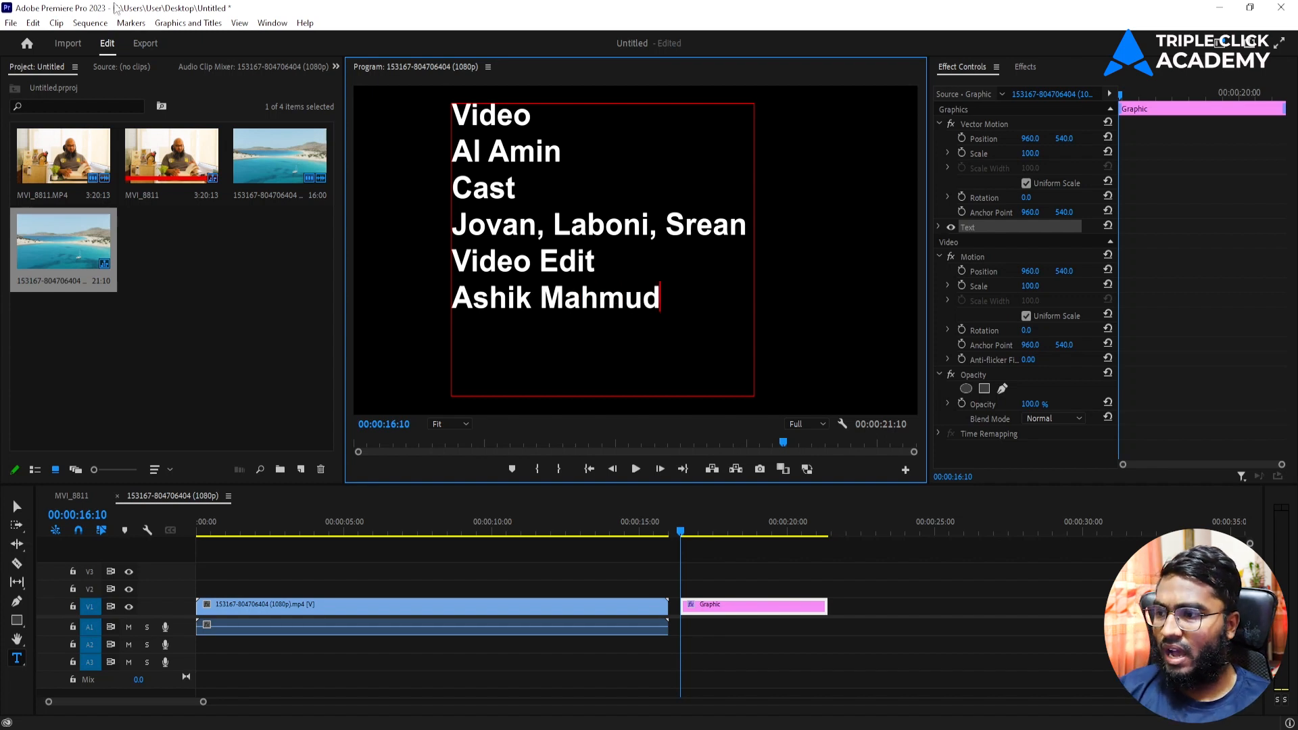
pyautogui.click(17, 506)
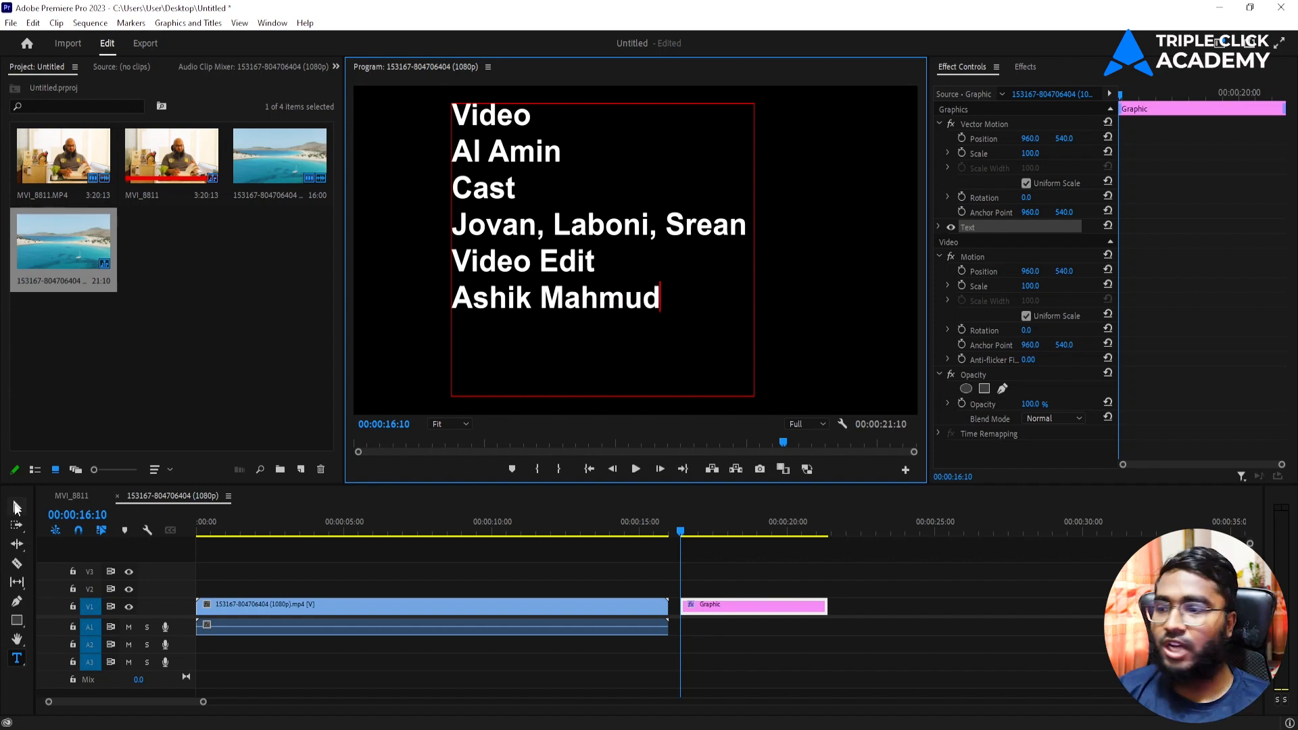
# Step: Shrink the credits text box, shift it toward centre and center-align the lines
pyautogui.click(637, 303)
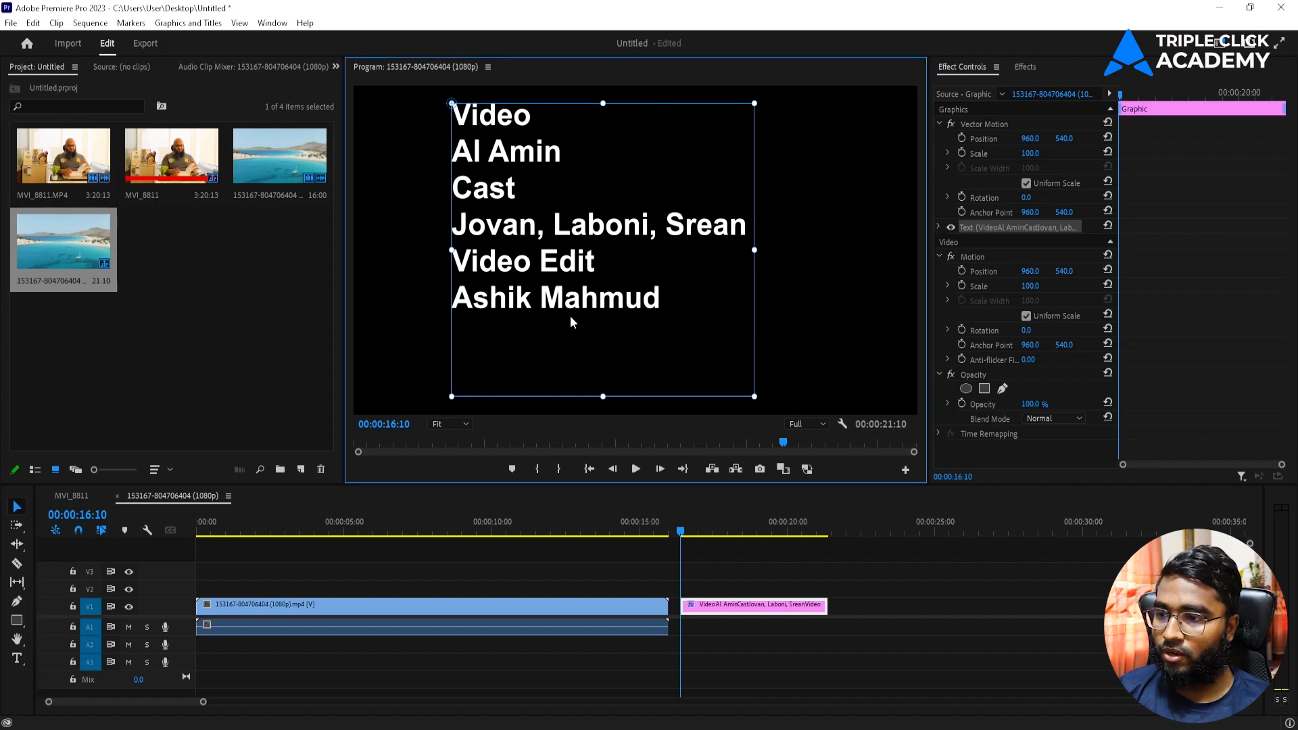
pyautogui.moveTo(602, 397); pyautogui.dragTo(602, 335)
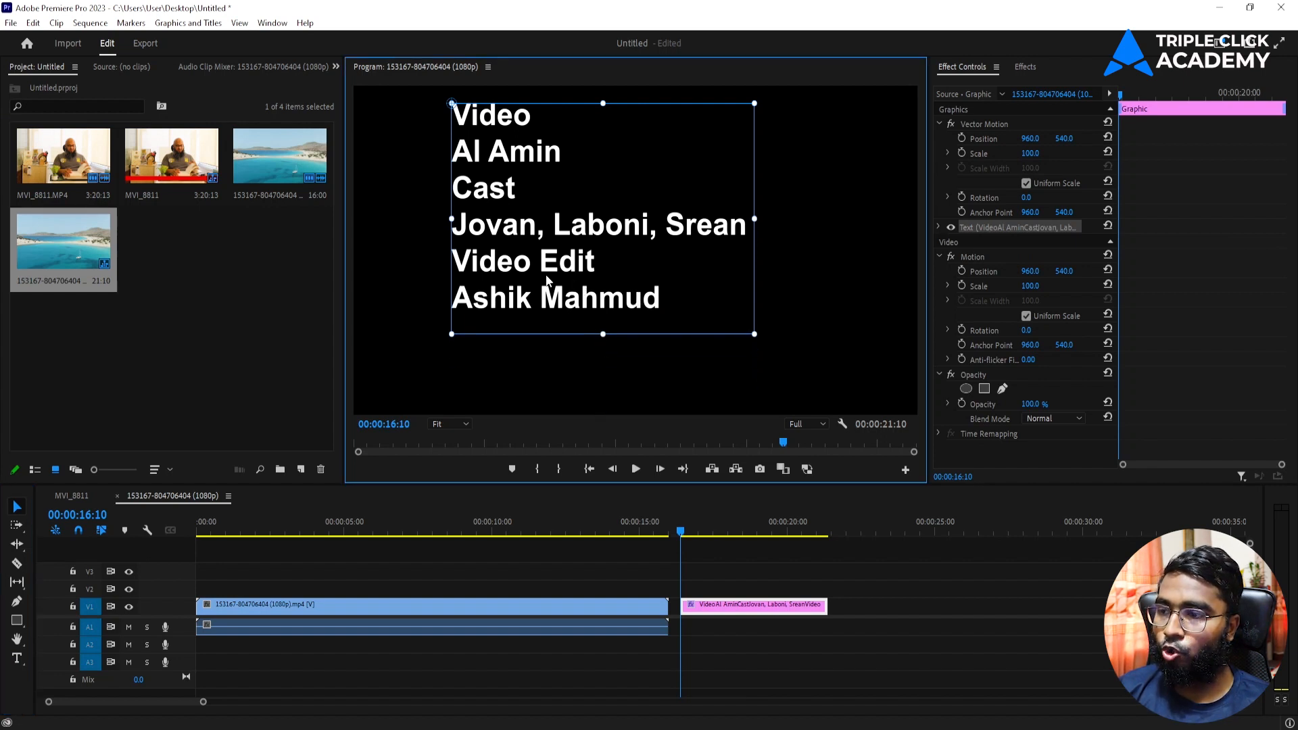
pyautogui.moveTo(548, 267); pyautogui.dragTo(577, 260)
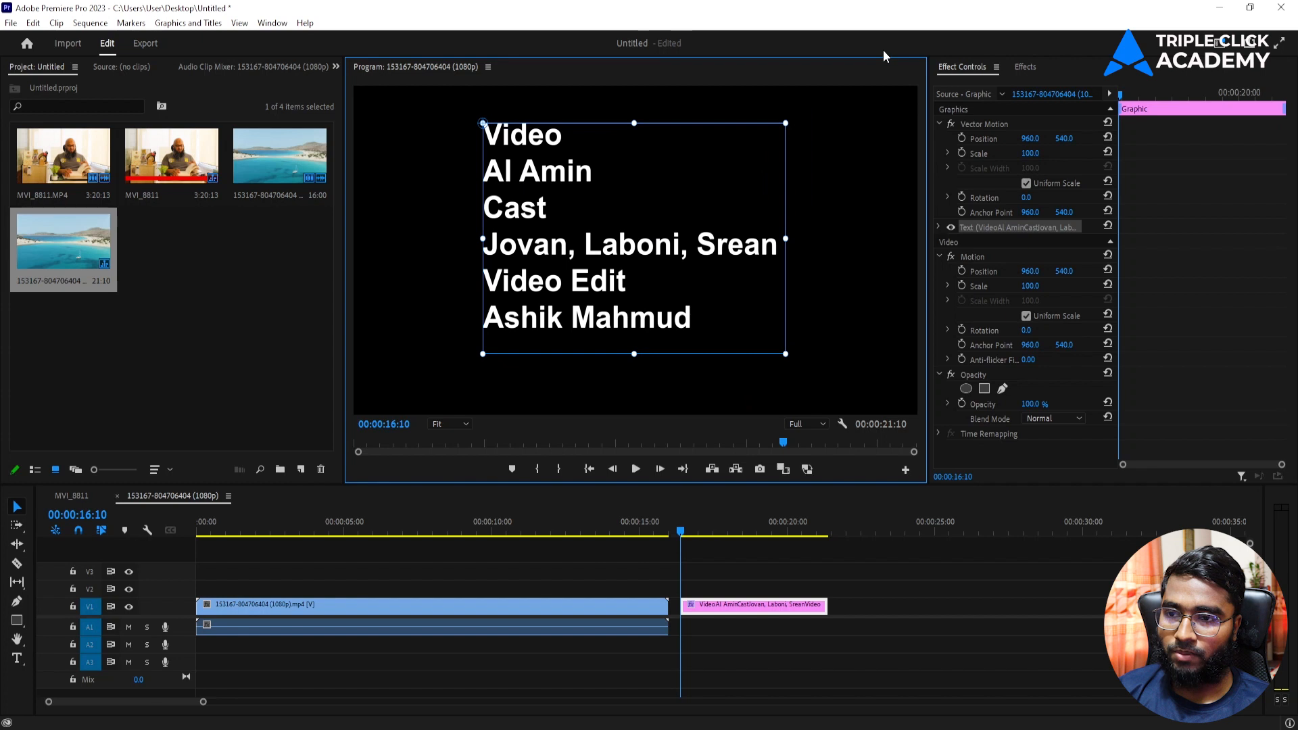
pyautogui.click(939, 225)
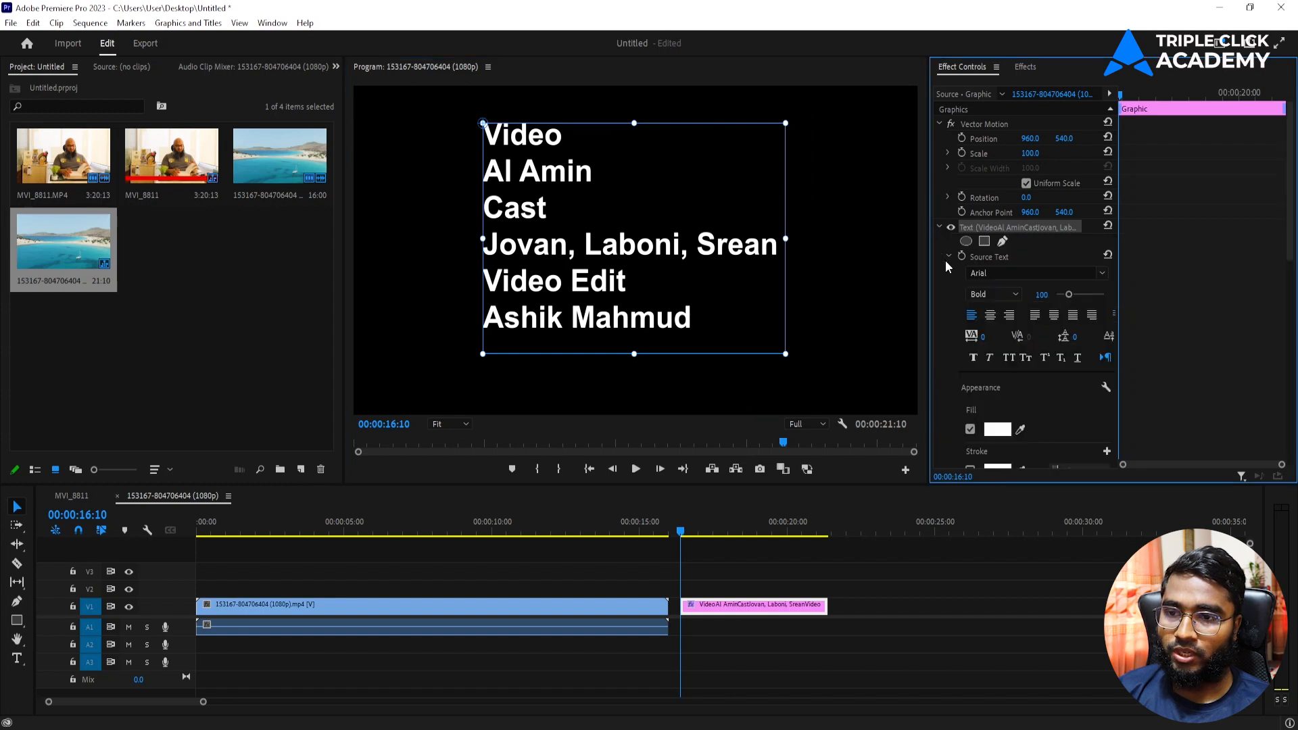
pyautogui.click(990, 315)
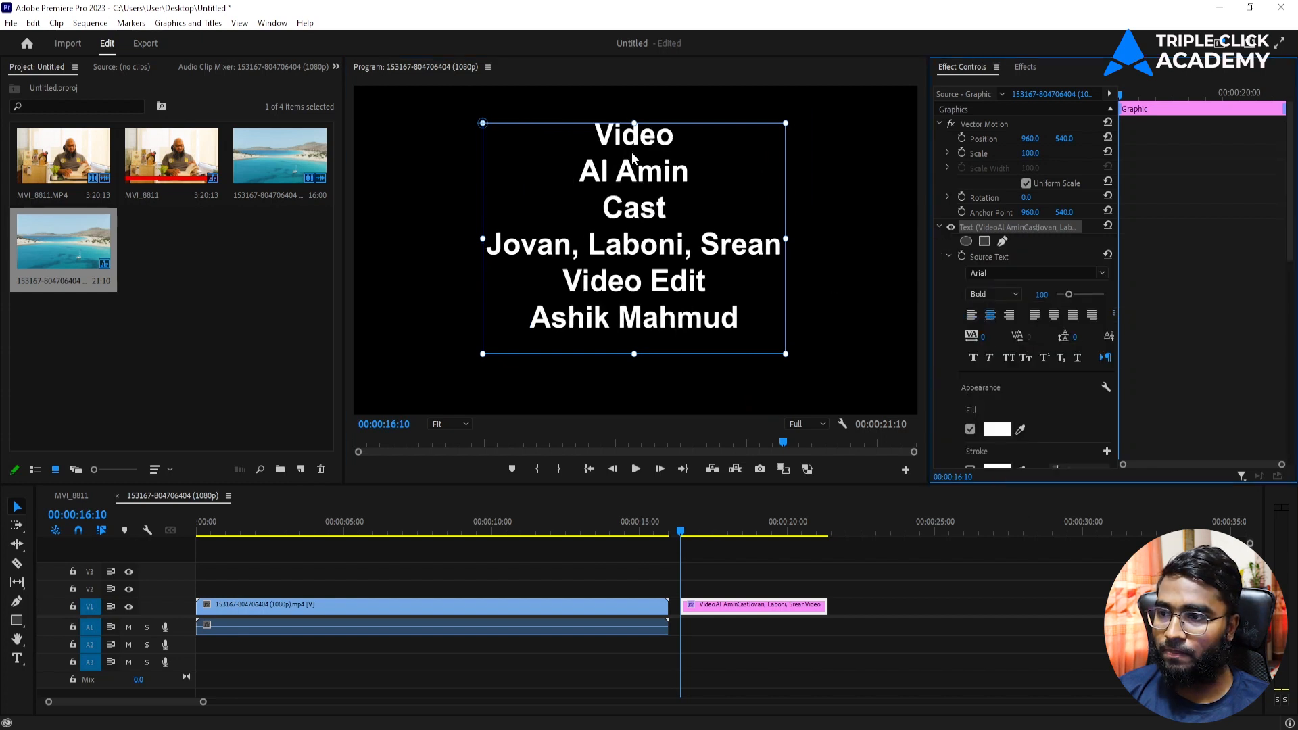
# Step: Add a blank line after the first name, then enlarge the box and move it up
pyautogui.doubleClick(636, 177)
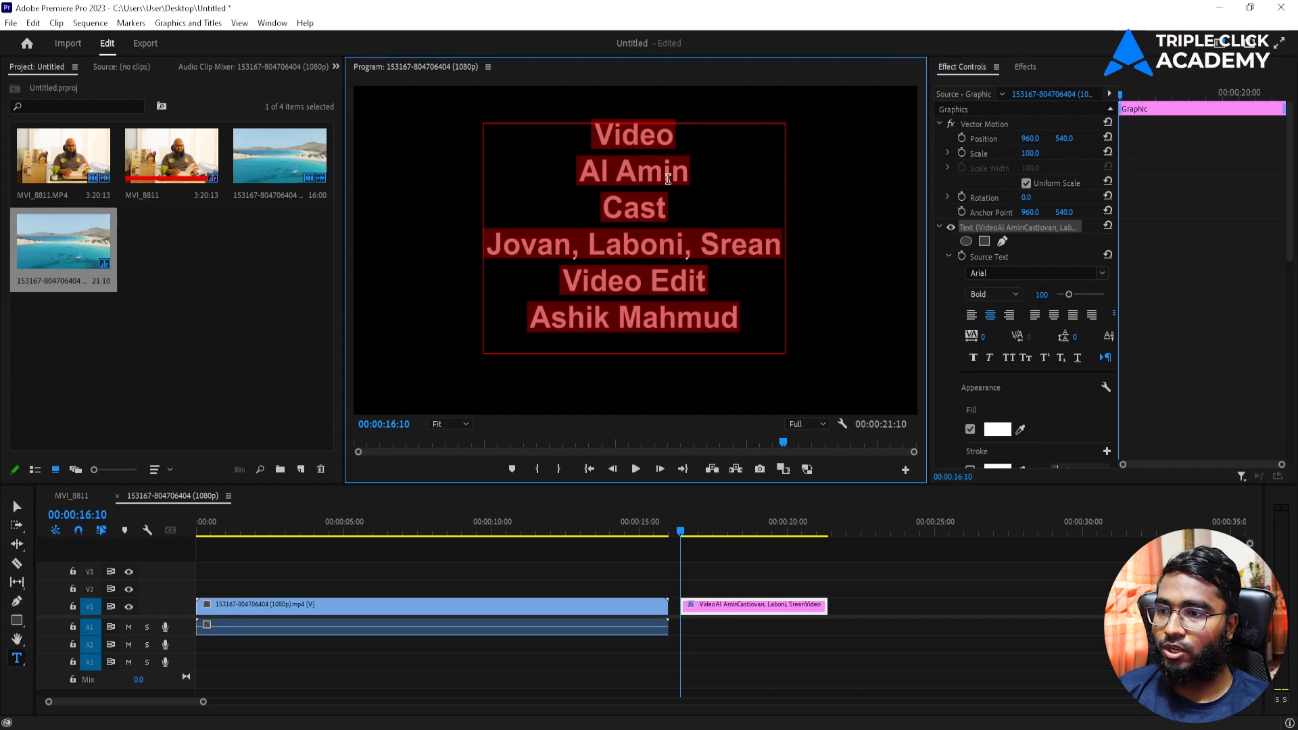
pyautogui.click(679, 178)
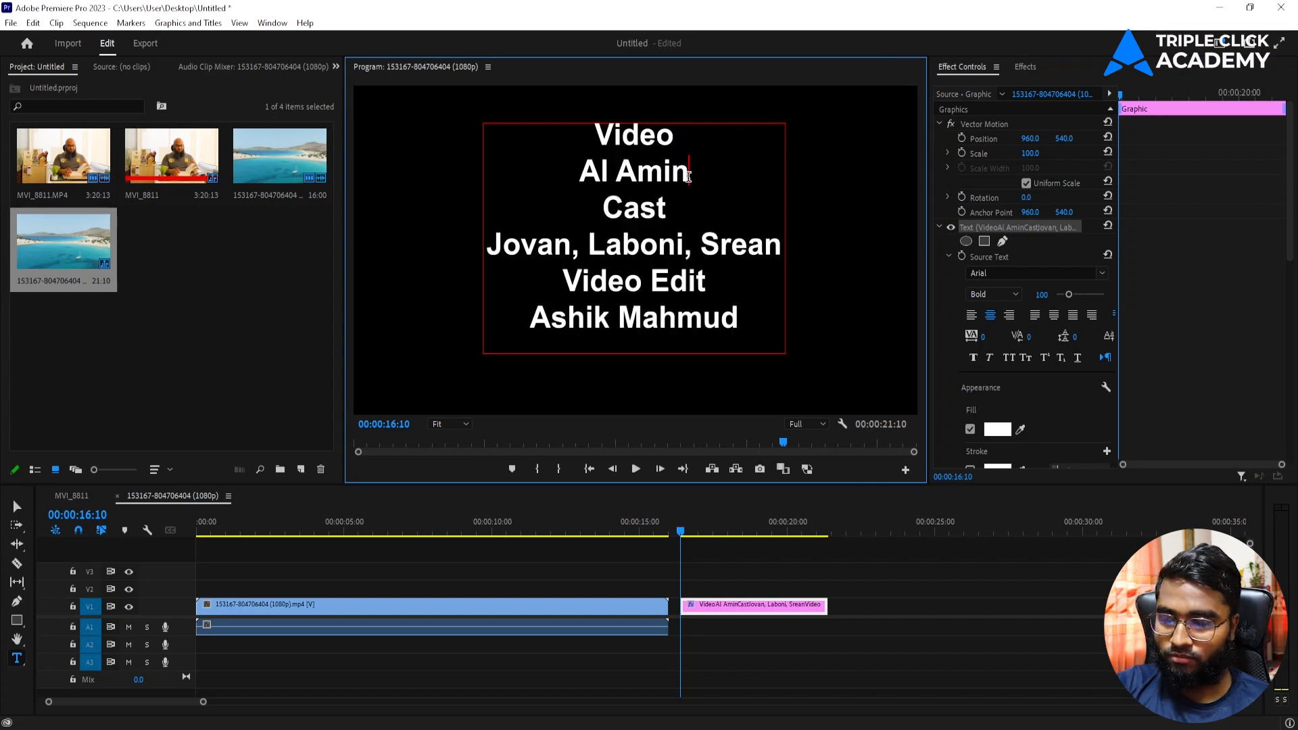
pyautogui.press('Return')
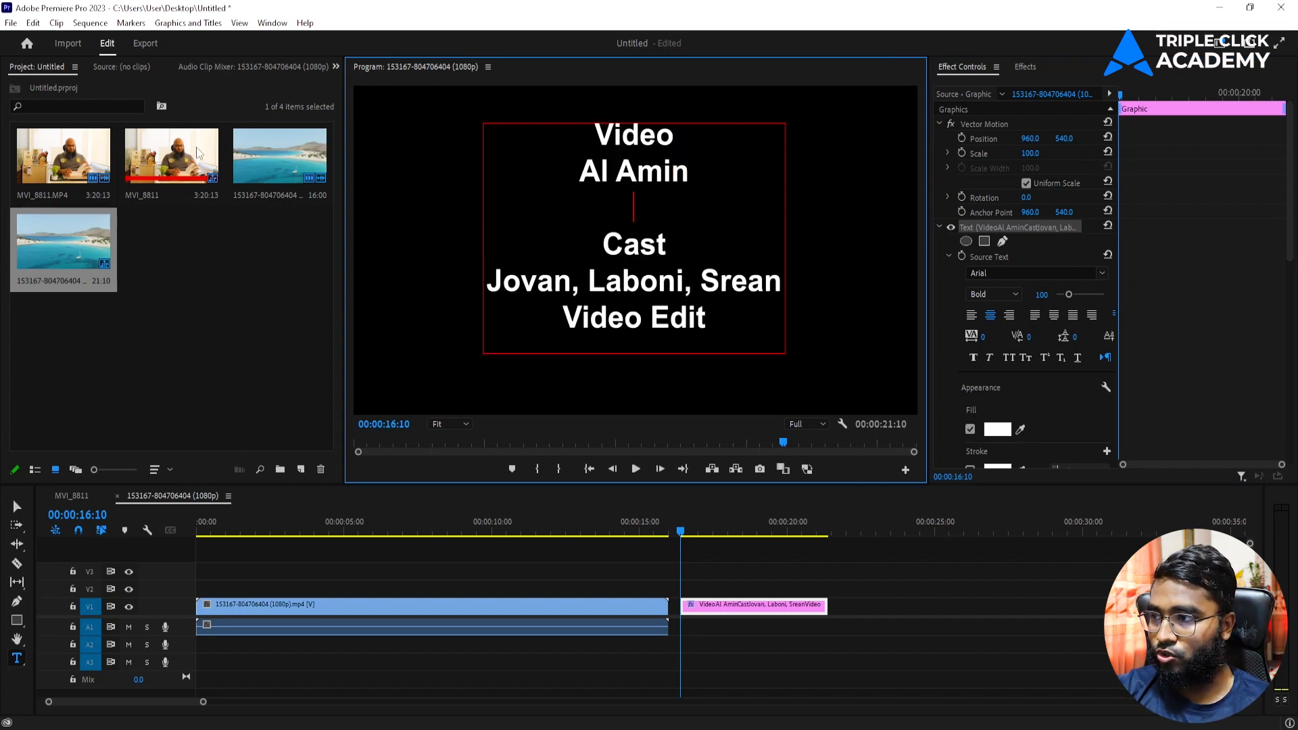
pyautogui.click(17, 508)
pyautogui.moveTo(633, 352); pyautogui.dragTo(625, 427)
pyautogui.moveTo(670, 287); pyautogui.dragTo(671, 248)
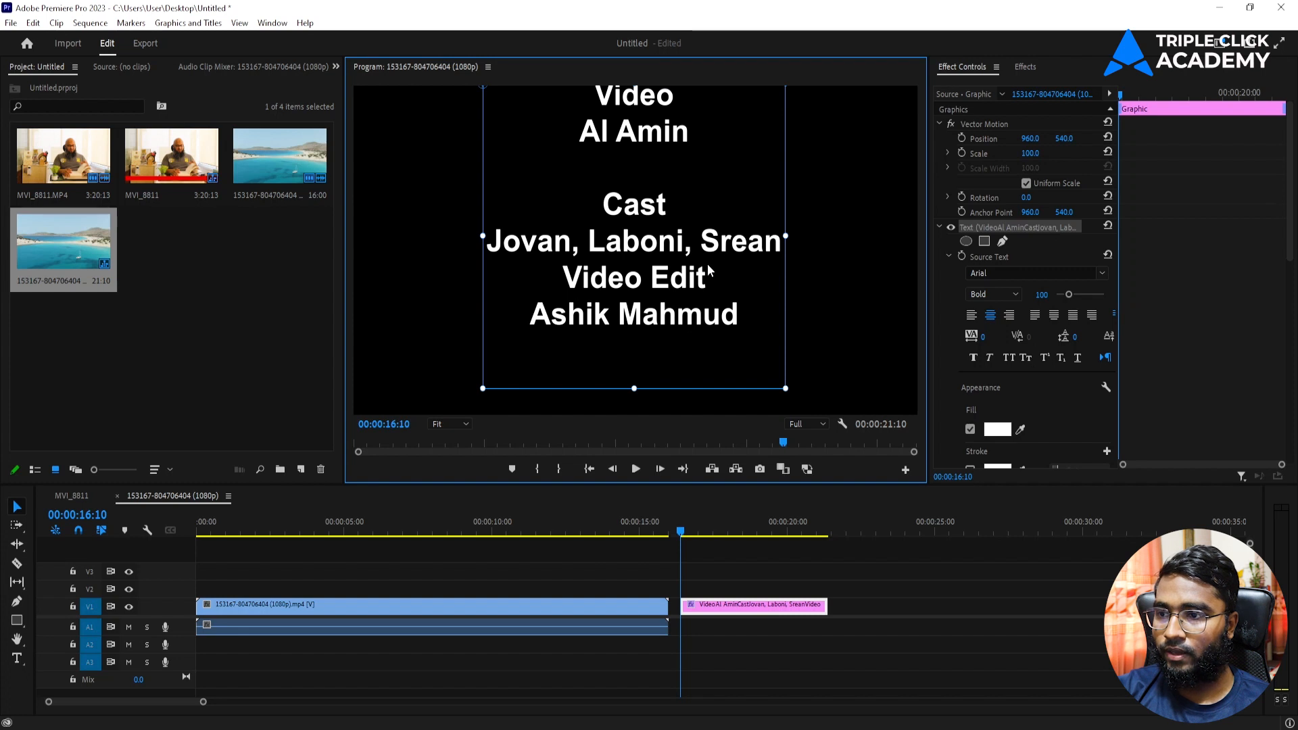
# Step: Insert an empty line after the cast names, then select the Video heading
pyautogui.doubleClick(742, 257)
pyautogui.tripleClick(773, 245)
pyautogui.click(781, 246)
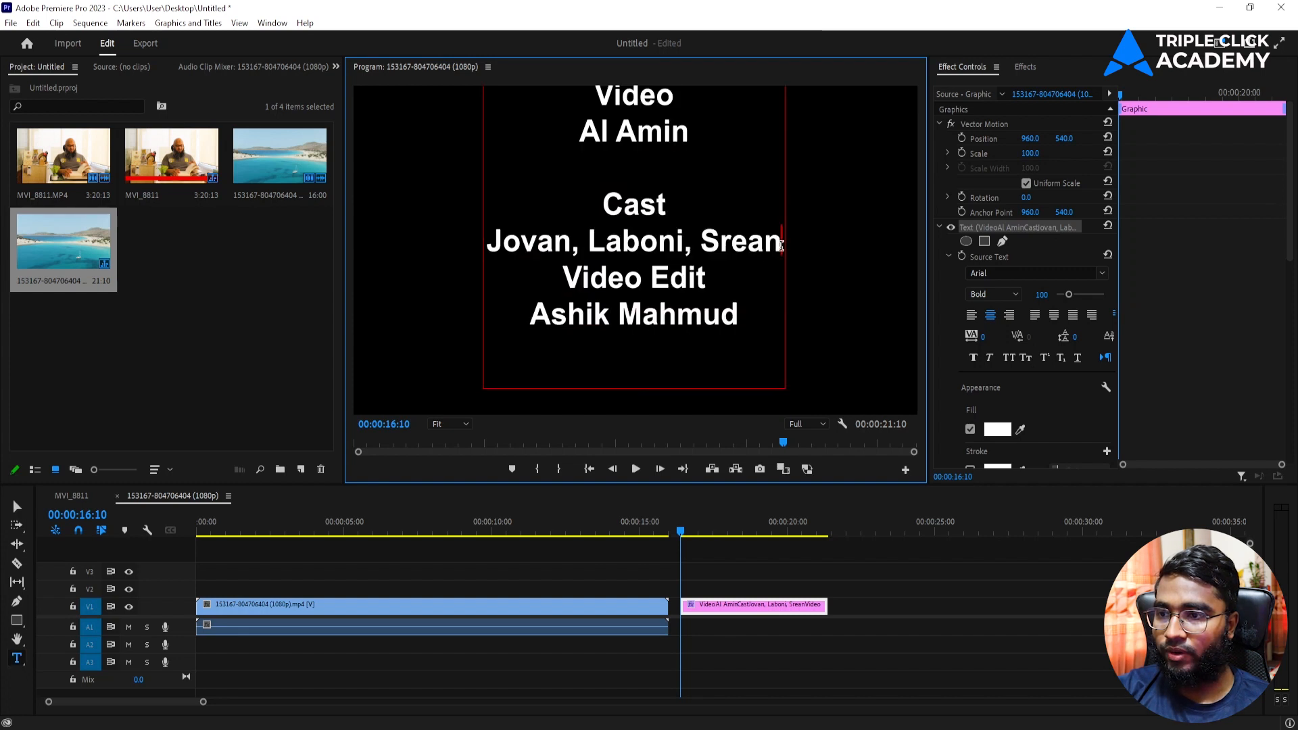
pyautogui.press('Return')
pyautogui.click(17, 507)
pyautogui.click(613, 246)
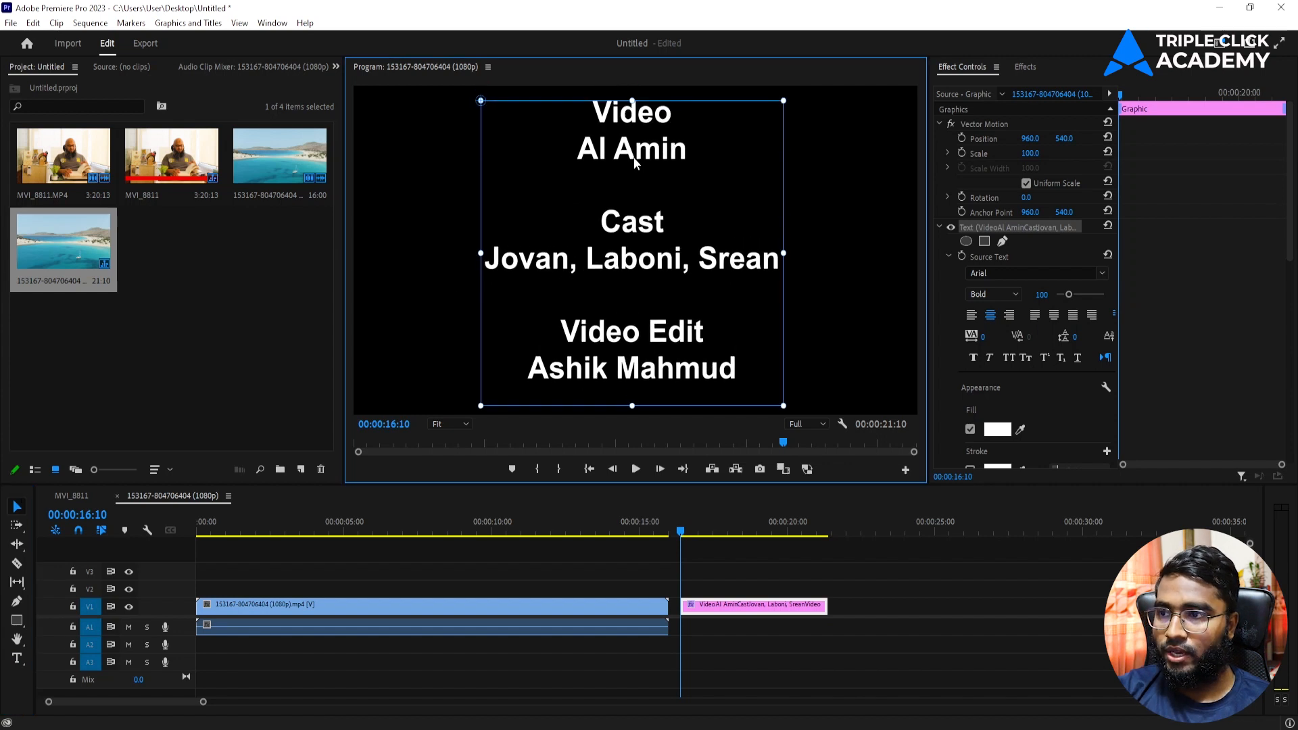
pyautogui.doubleClick(638, 127)
pyautogui.doubleClick(618, 119)
# Step: Set the Video heading to the Beer font
pyautogui.click(585, 120)
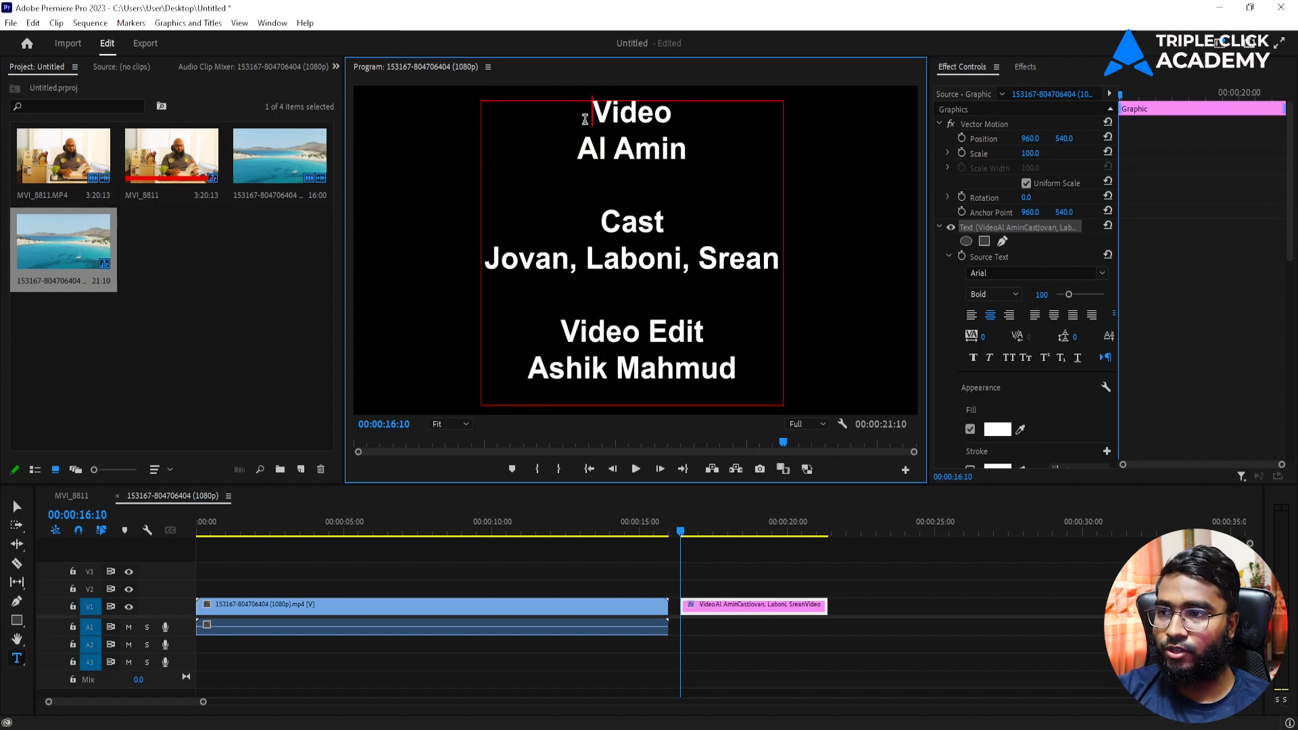
pyautogui.doubleClick(597, 120)
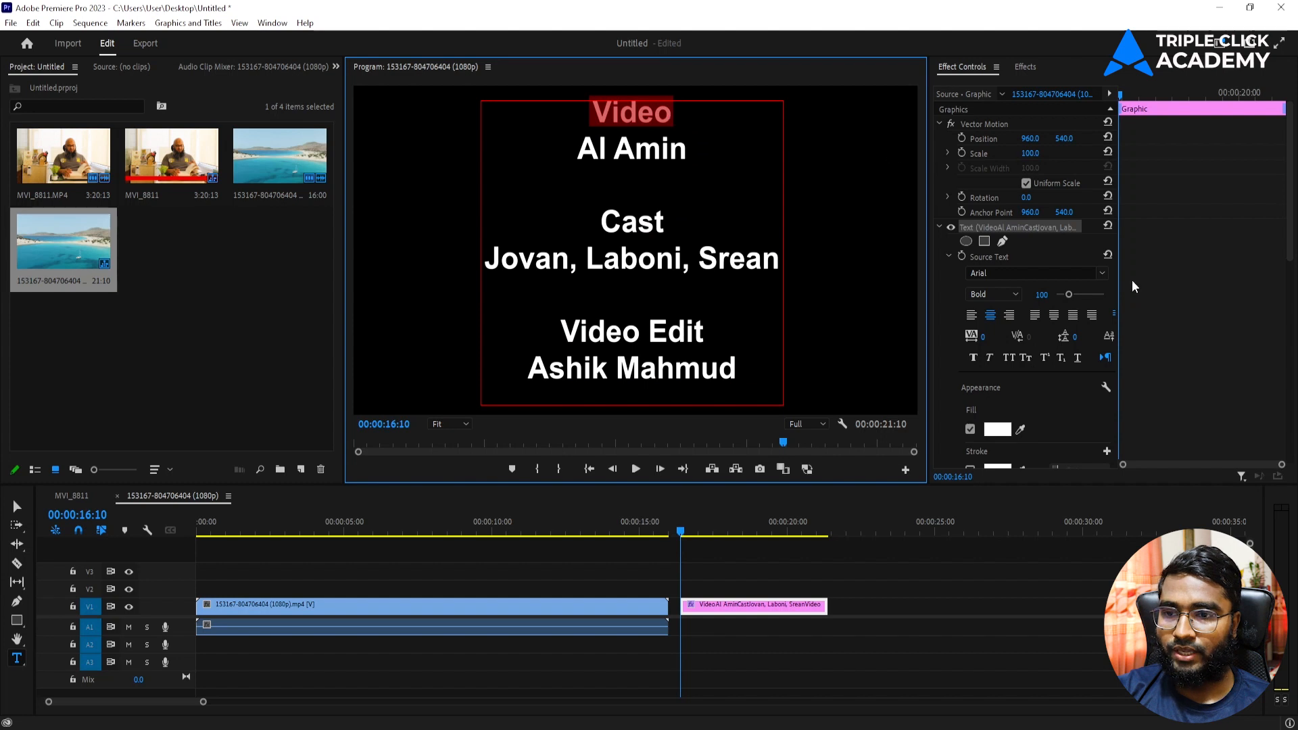
pyautogui.click(1103, 273)
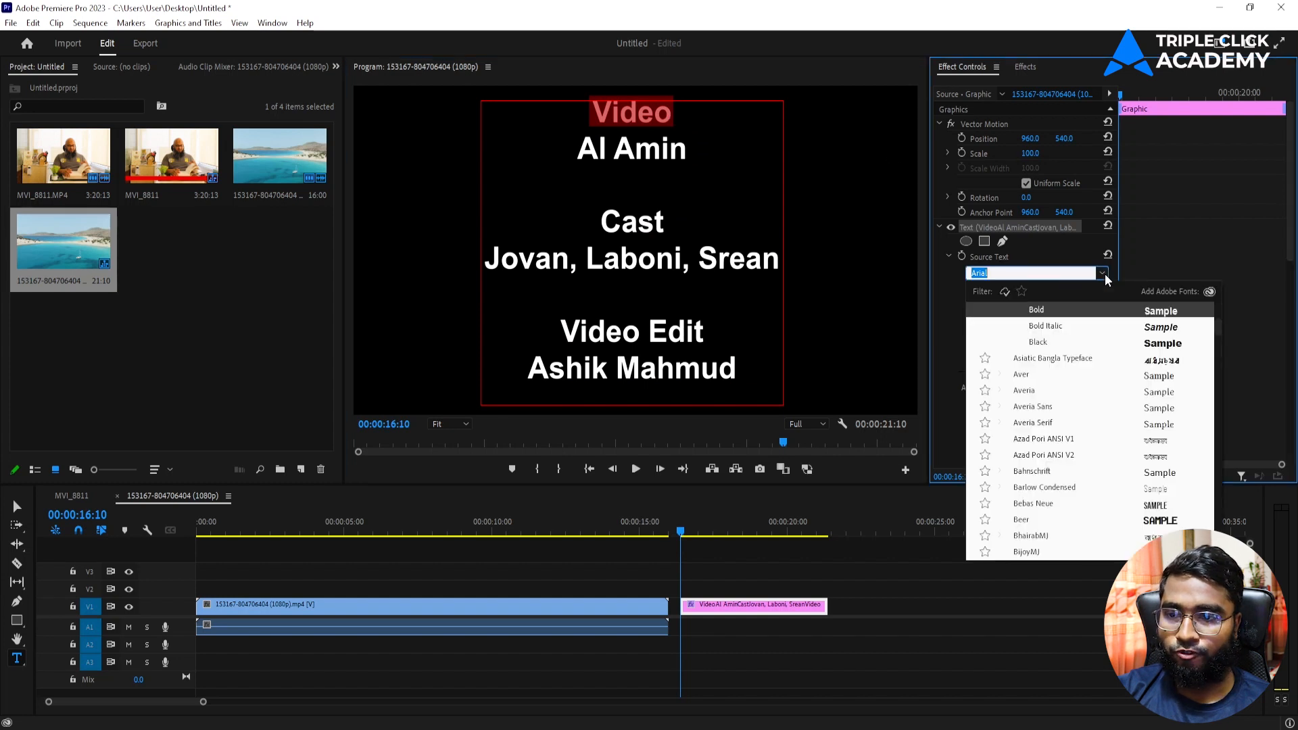
pyautogui.scroll(-2, 1086, 375)
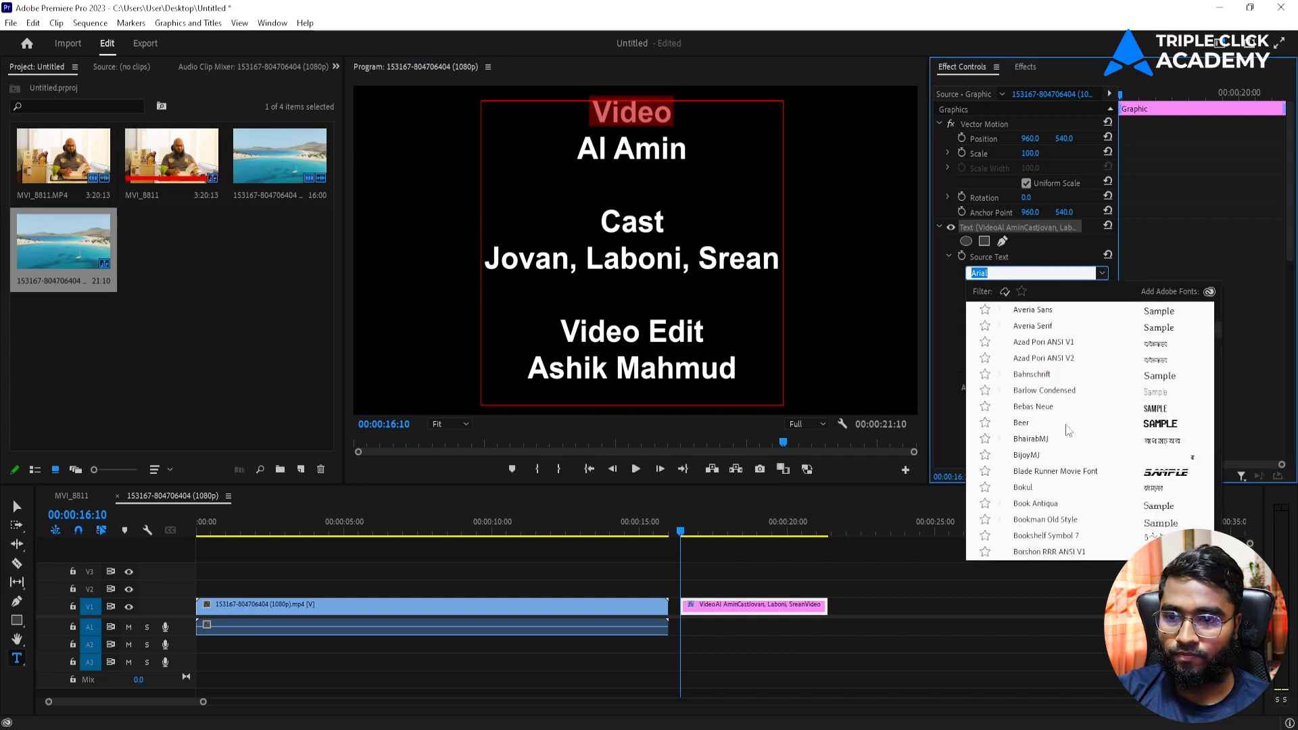
pyautogui.click(1066, 424)
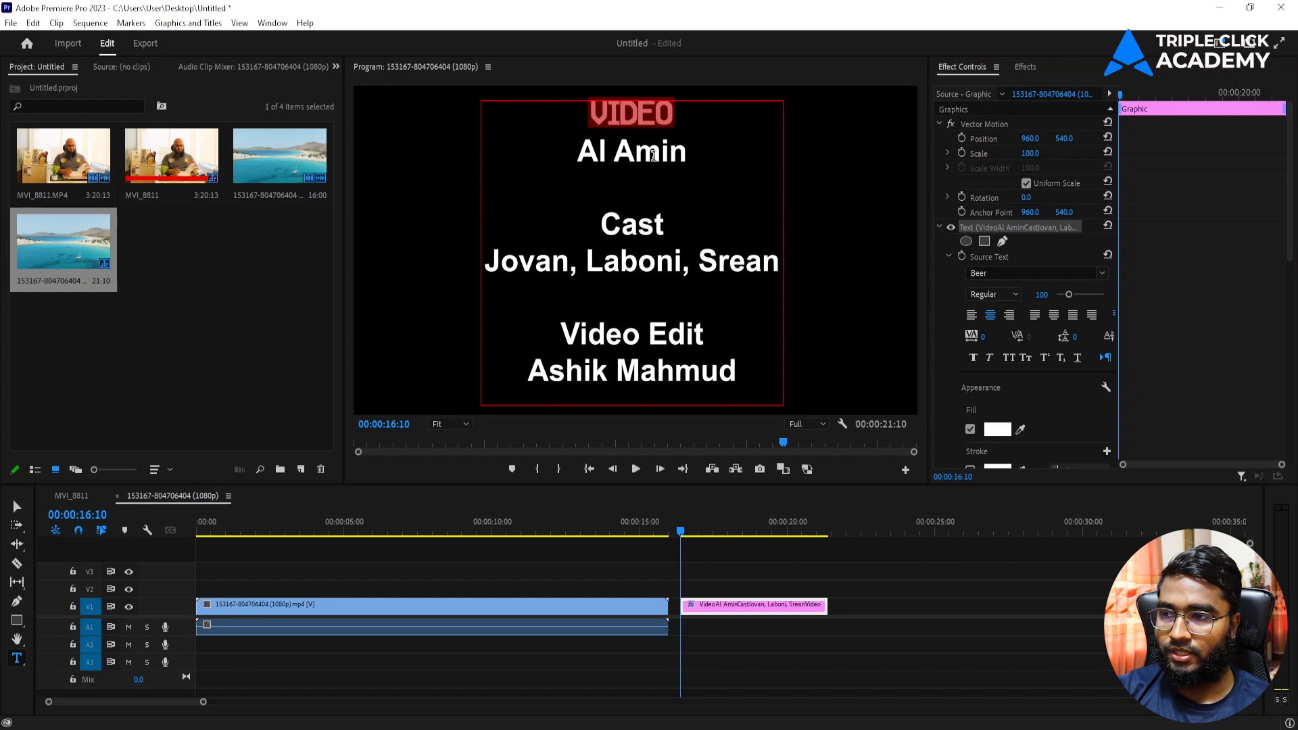
pyautogui.click(653, 155)
pyautogui.moveTo(667, 115); pyautogui.dragTo(570, 122)
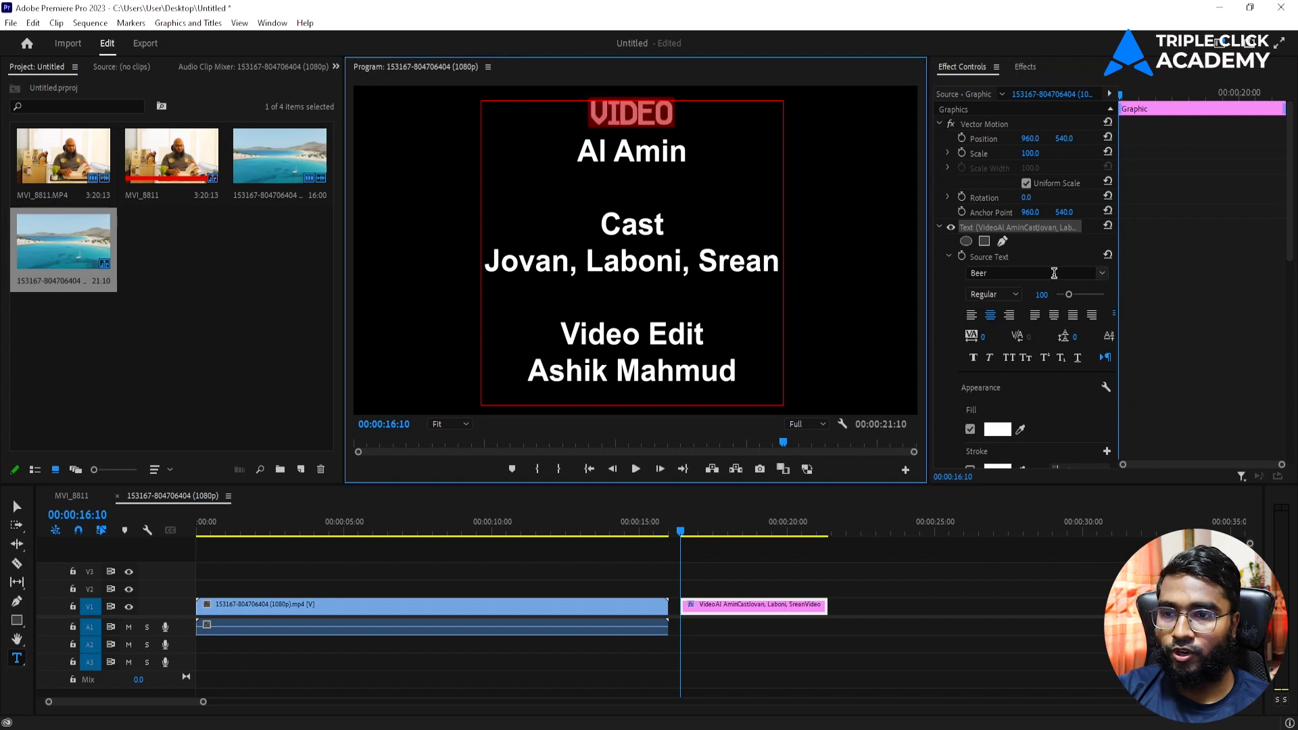
# Step: Enlarge VIDEO to size 145 and fill it bright cyan
pyautogui.moveTo(1070, 298); pyautogui.dragTo(1075, 298)
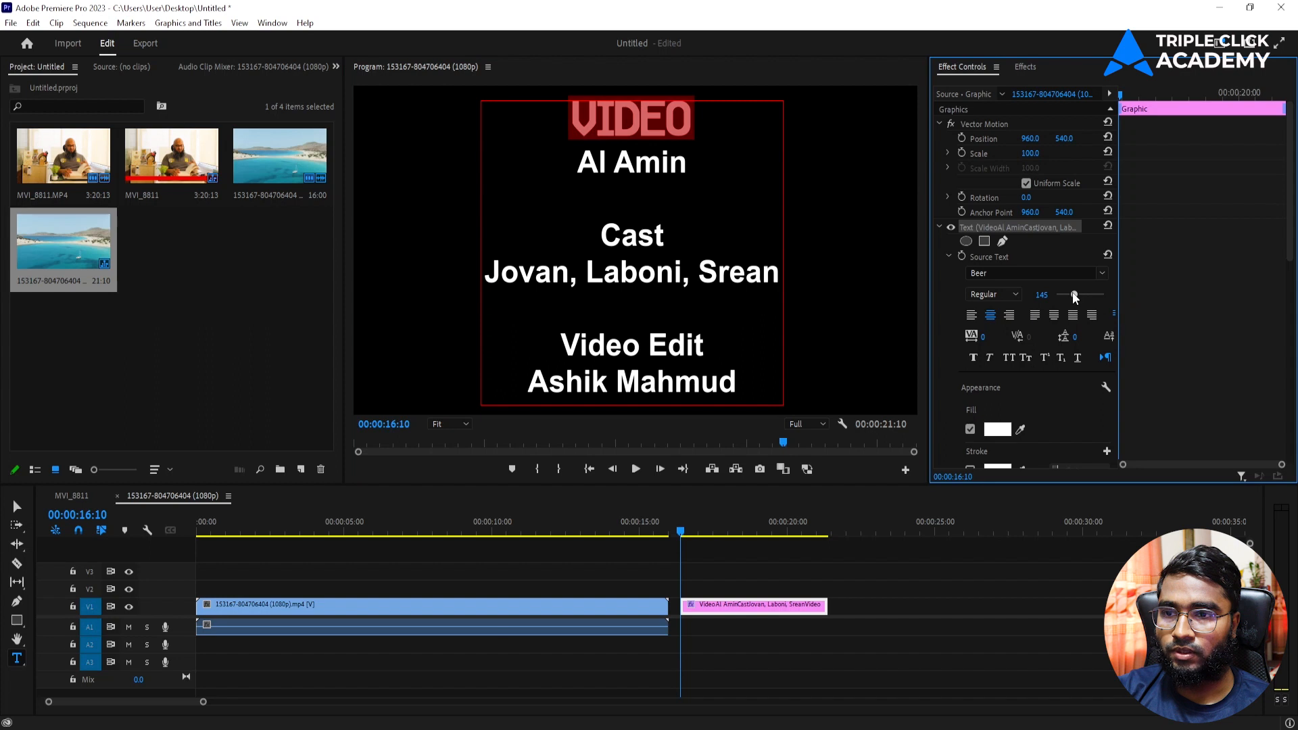
pyautogui.click(997, 429)
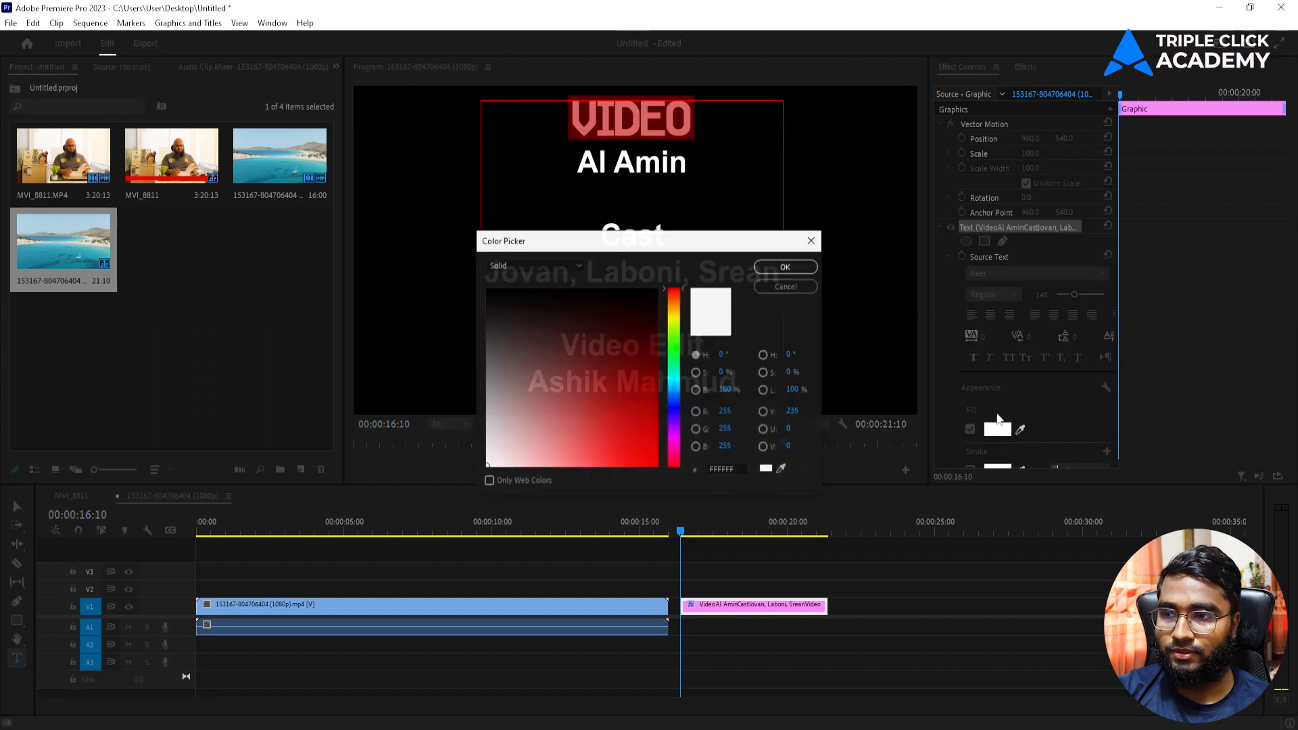
pyautogui.moveTo(678, 412); pyautogui.dragTo(673, 377)
pyautogui.click(654, 452)
pyautogui.moveTo(654, 453); pyautogui.dragTo(655, 455)
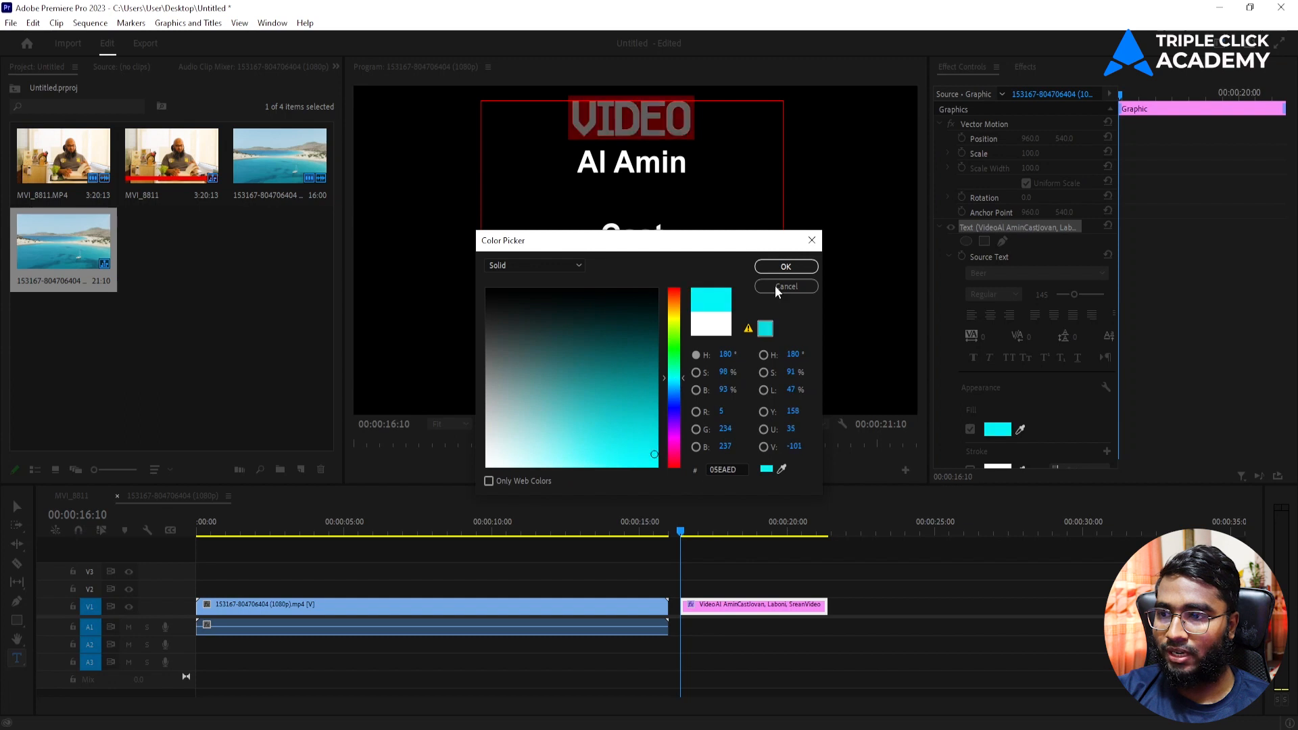
pyautogui.click(785, 268)
pyautogui.click(18, 505)
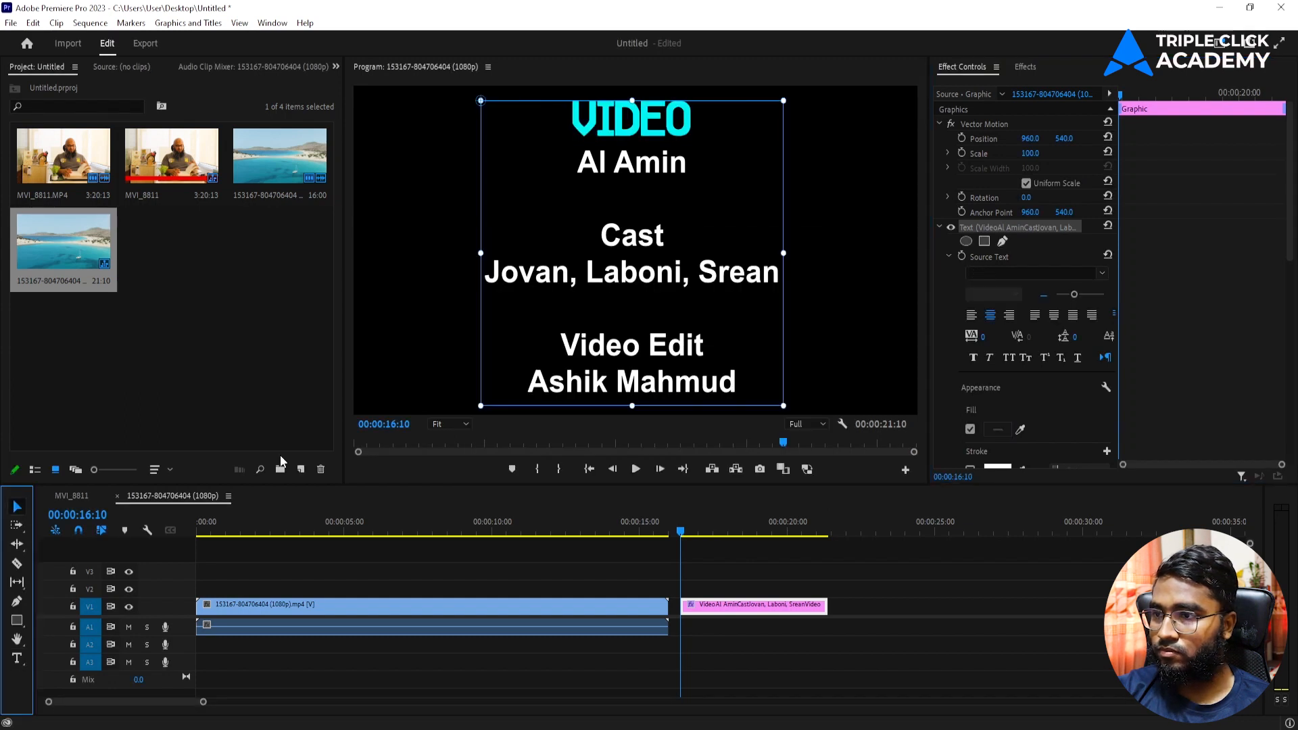
pyautogui.click(832, 238)
# Step: Check VIDEO's cyan fill and copy its 05EAED colour code for reuse
pyautogui.doubleClick(629, 135)
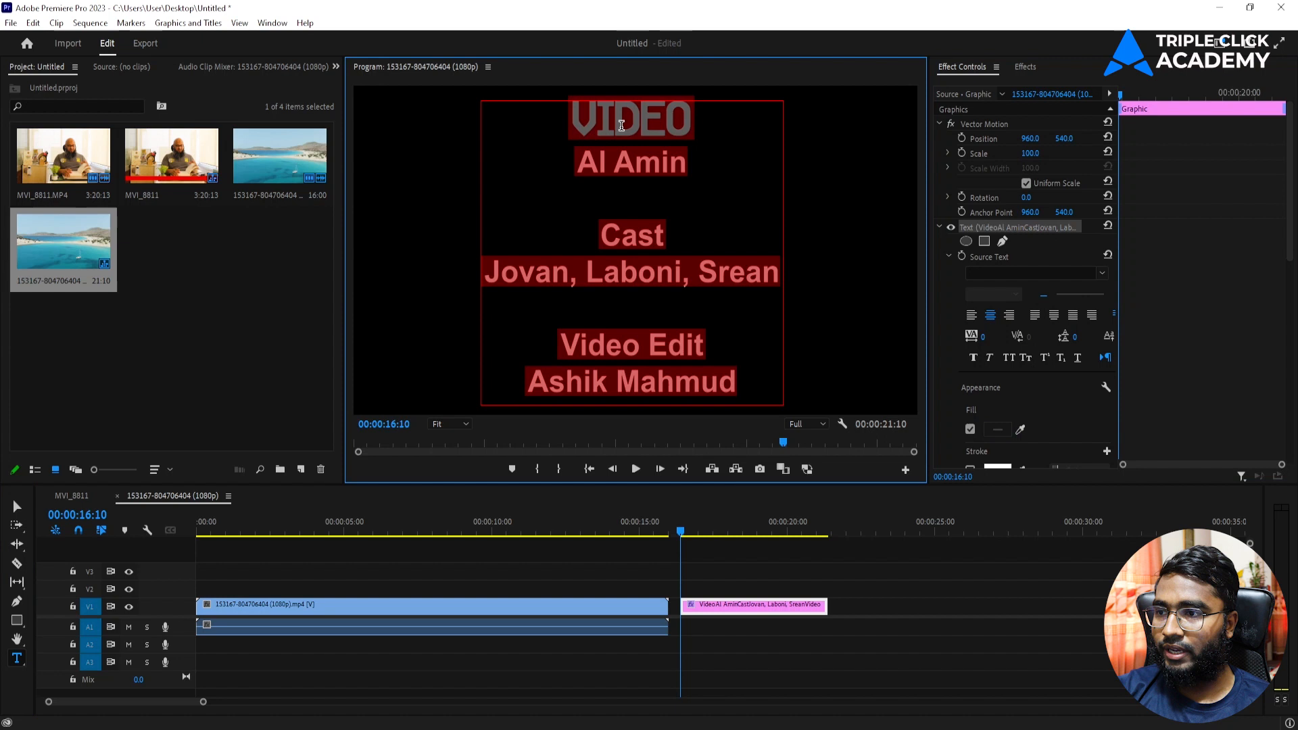
pyautogui.doubleClick(640, 118)
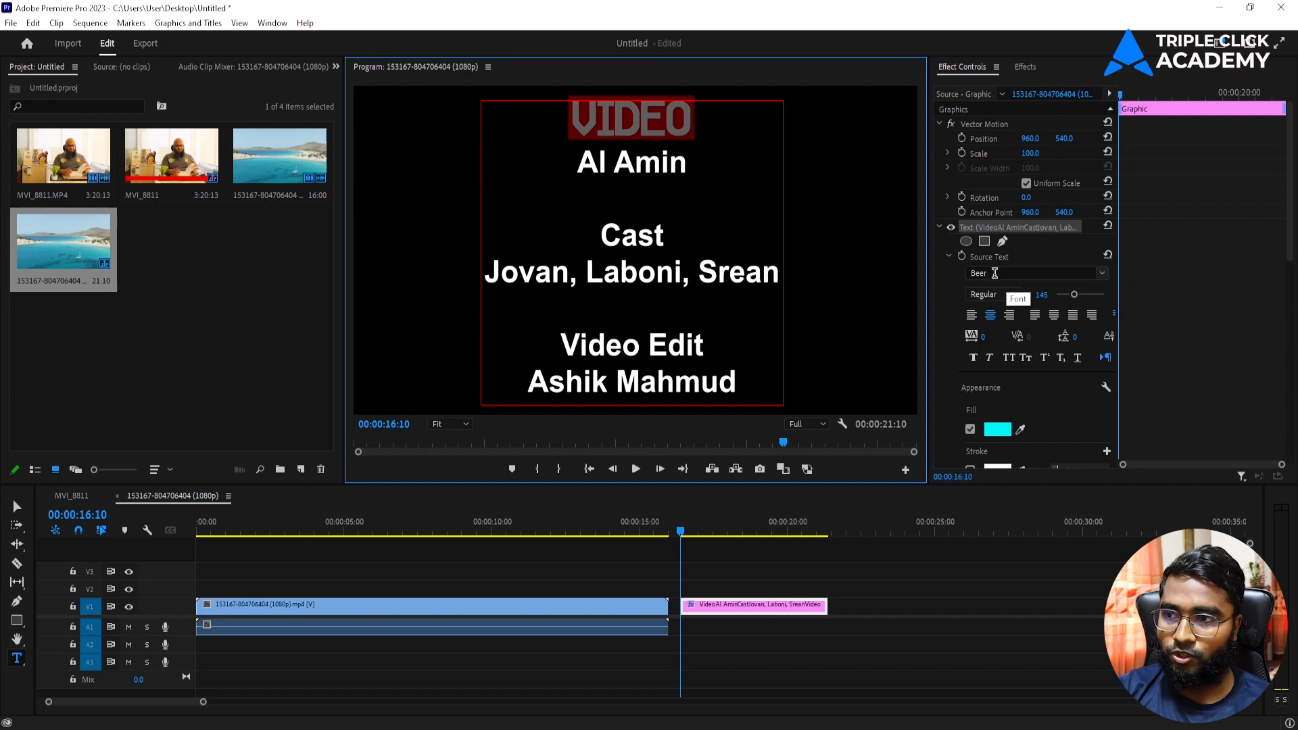
pyautogui.click(632, 122)
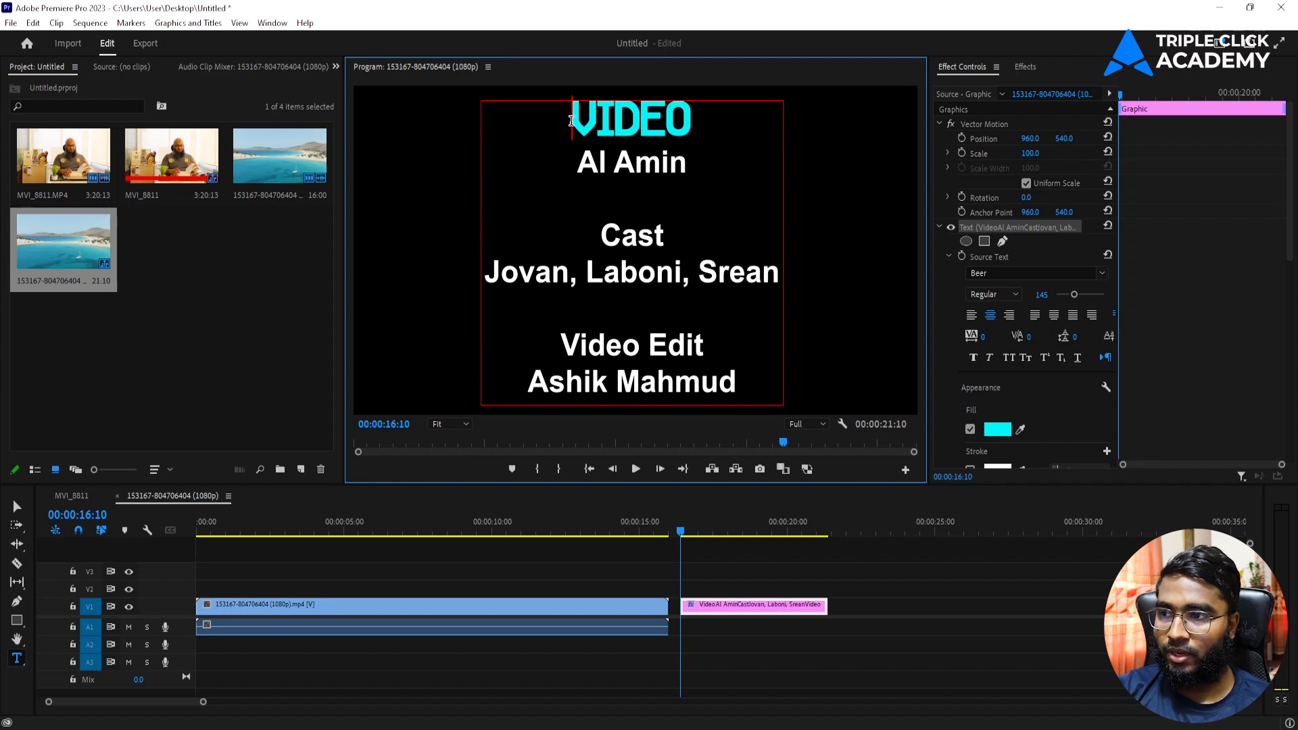
pyautogui.moveTo(571, 120); pyautogui.dragTo(696, 123)
pyautogui.click(998, 430)
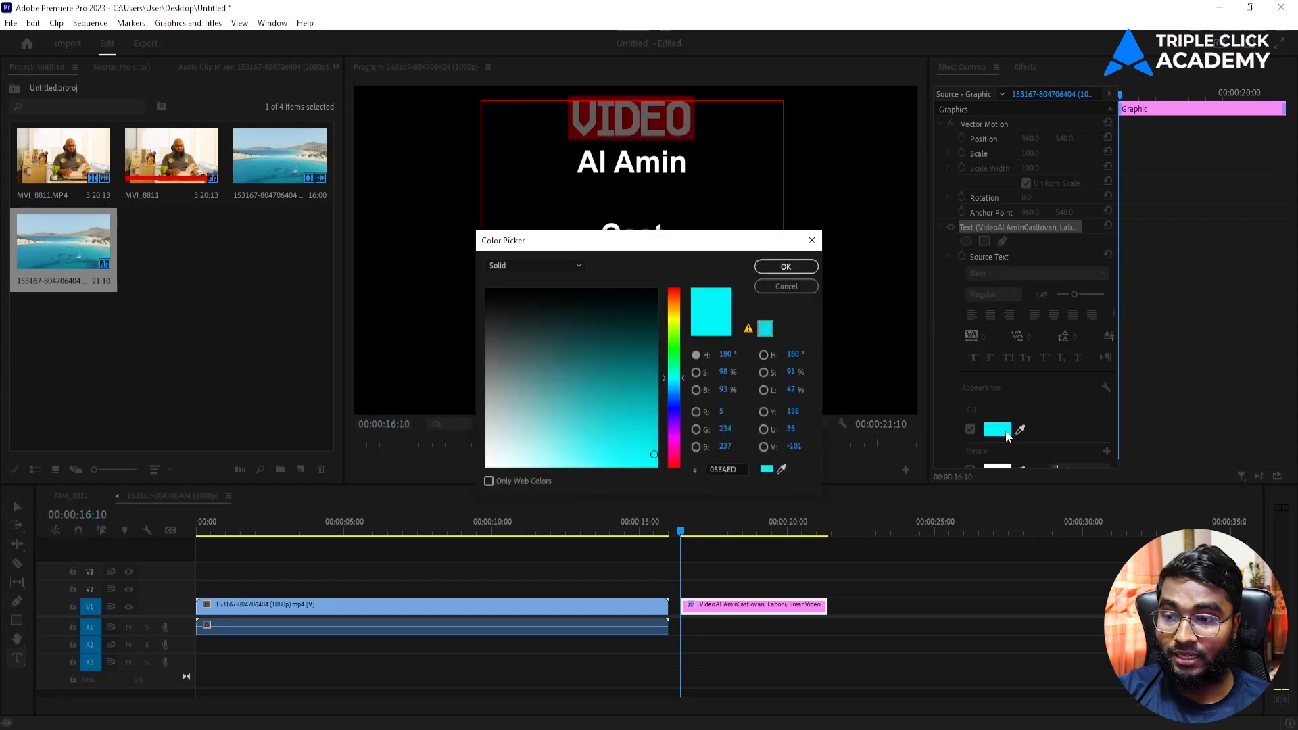
pyautogui.click(723, 471)
pyautogui.hotkey('ctrl', 'c')
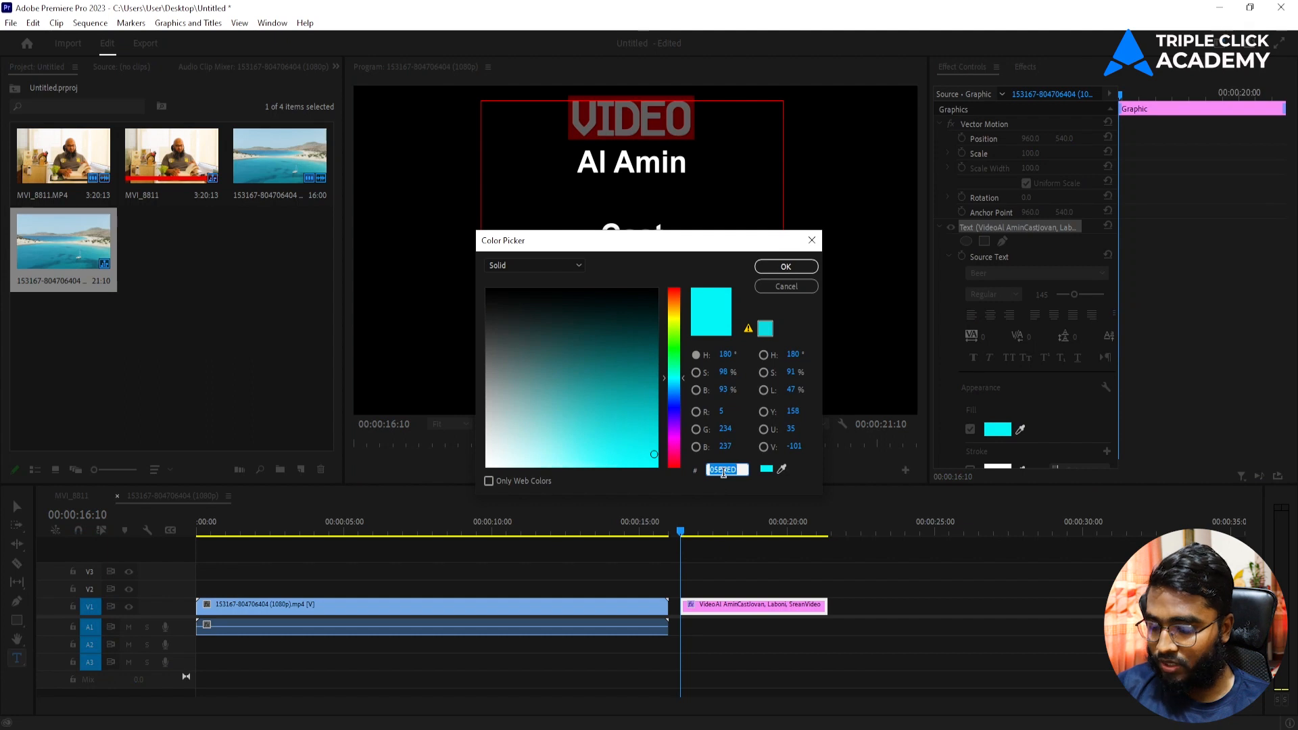
pyautogui.click(786, 266)
# Step: Set the CAST heading to the Beer font at size 145
pyautogui.click(610, 235)
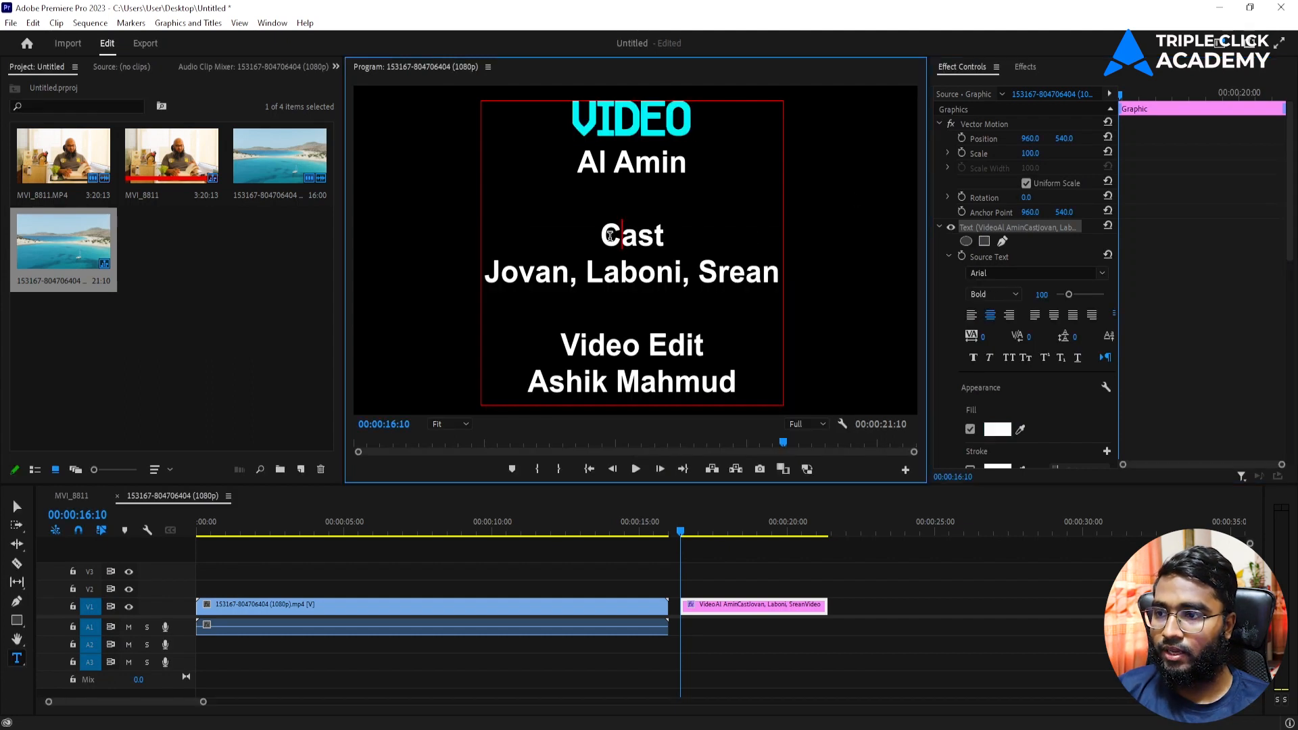
pyautogui.moveTo(608, 235); pyautogui.dragTo(673, 243)
pyautogui.click(992, 271)
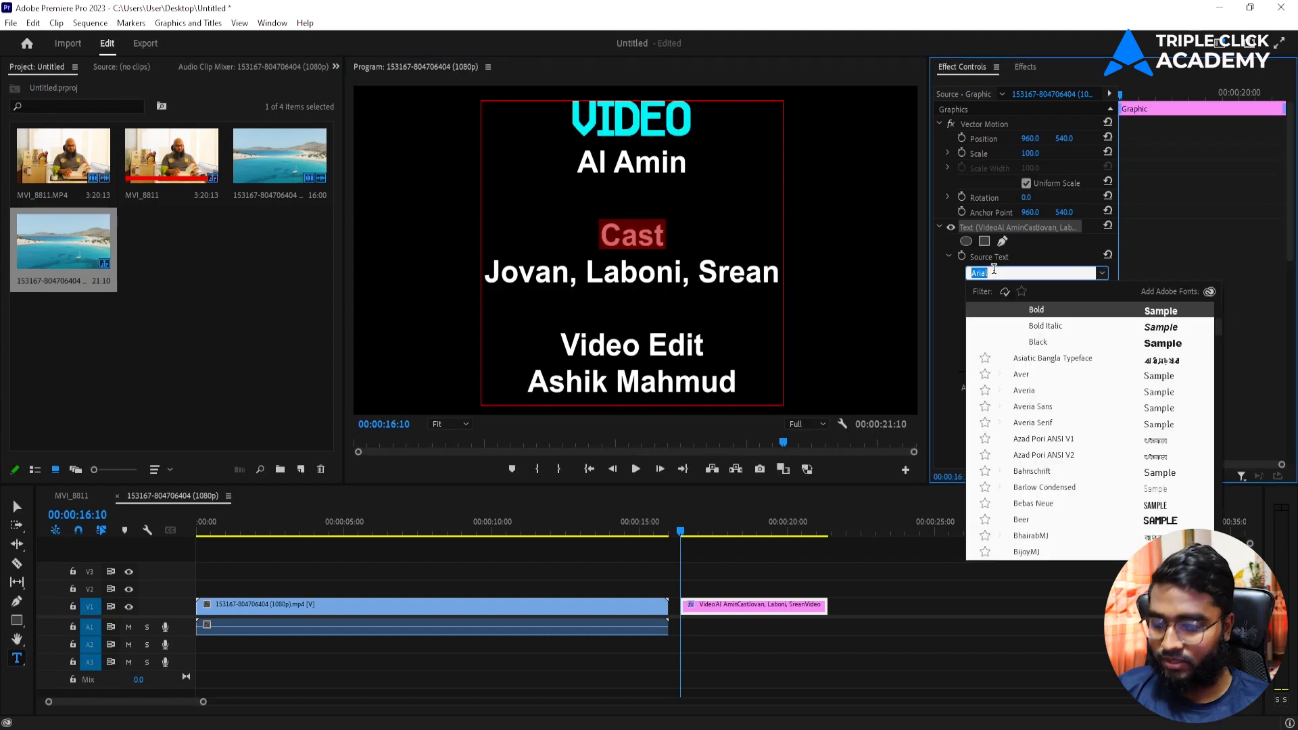
pyautogui.write('beer')
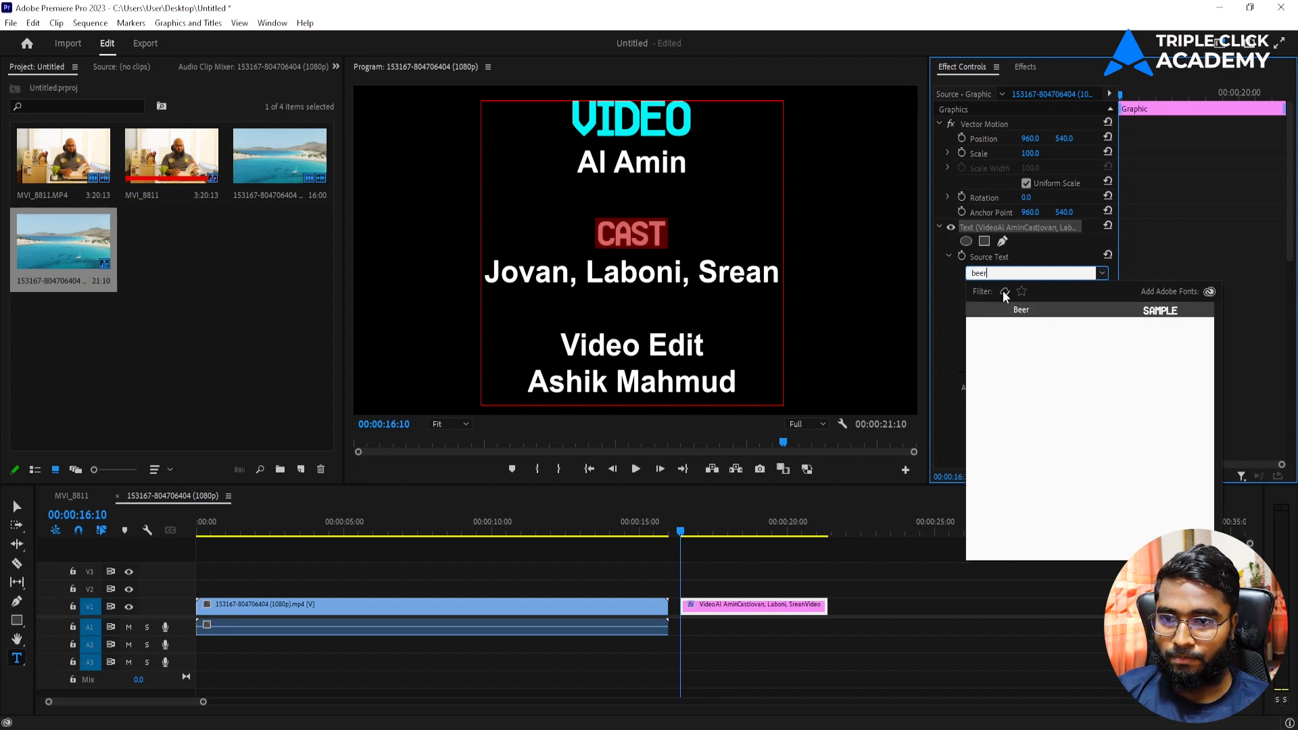
pyautogui.click(1020, 311)
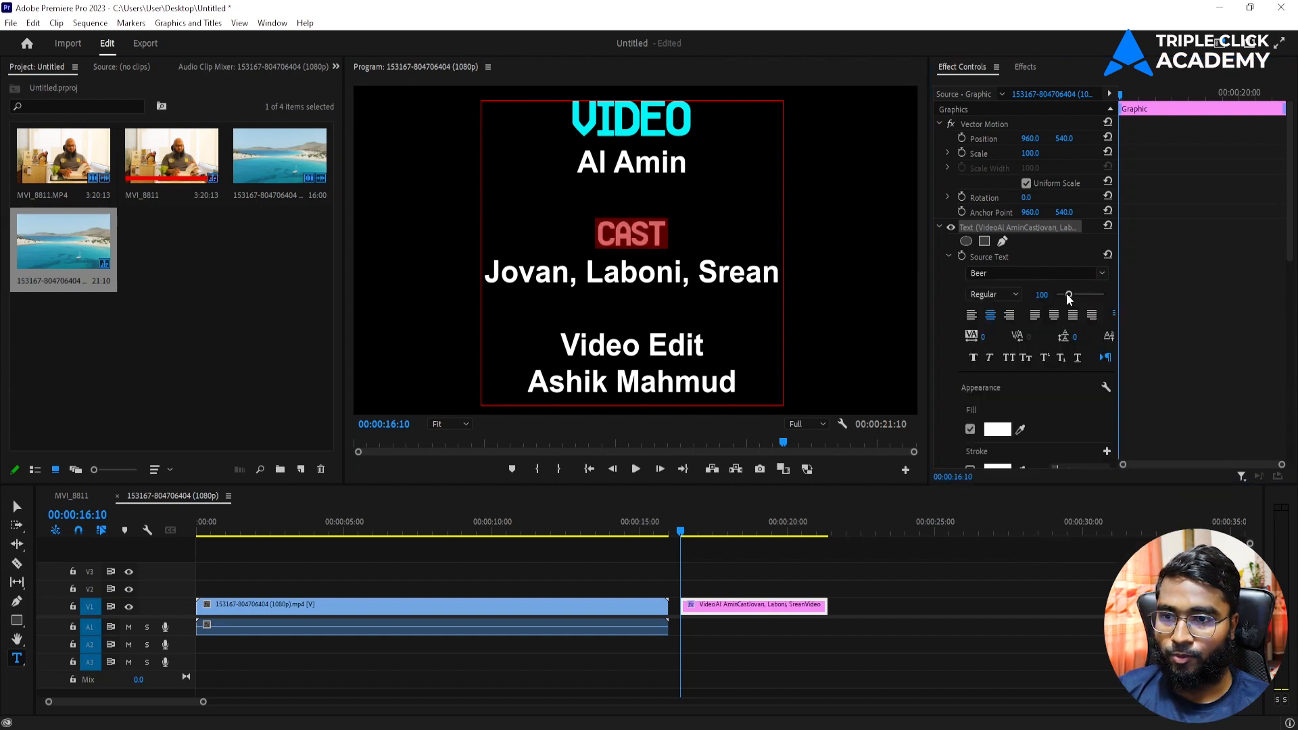
pyautogui.moveTo(1067, 295); pyautogui.dragTo(1070, 295)
pyautogui.click(1041, 295)
pyautogui.write('1')
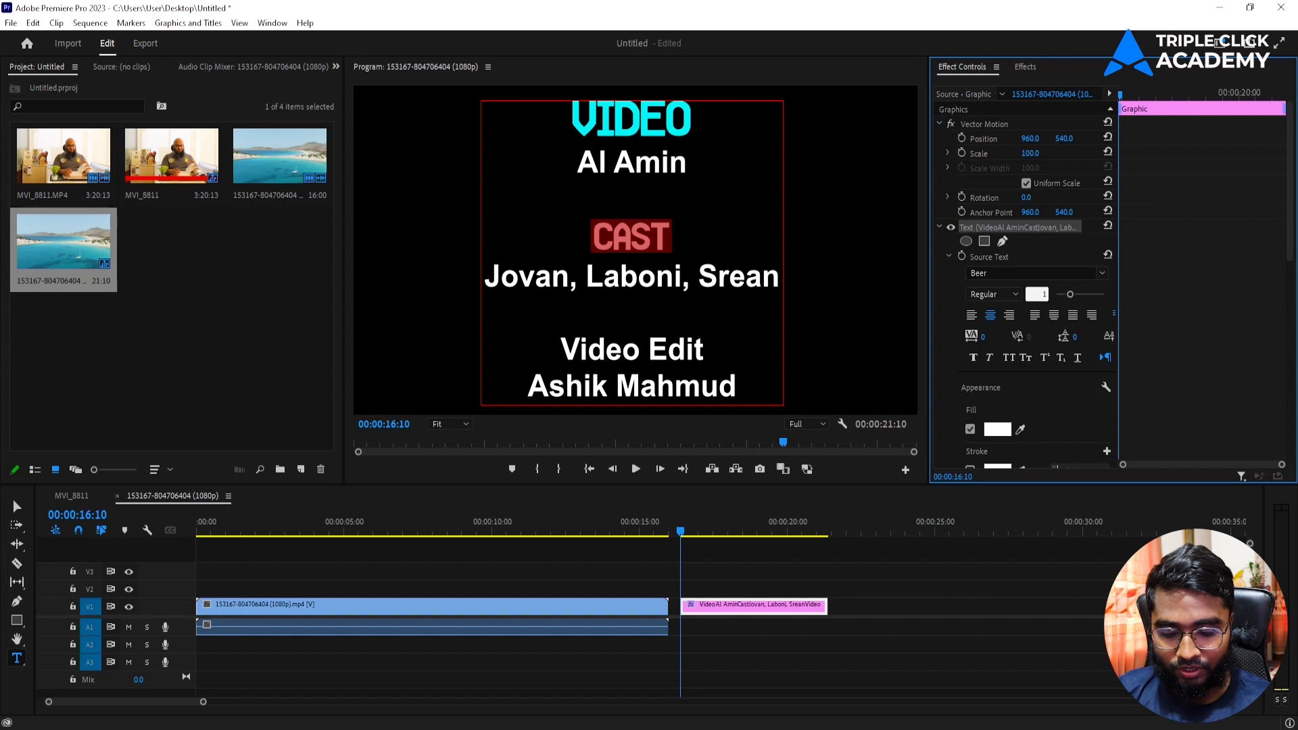
pyautogui.write('45')
pyautogui.press('Return')
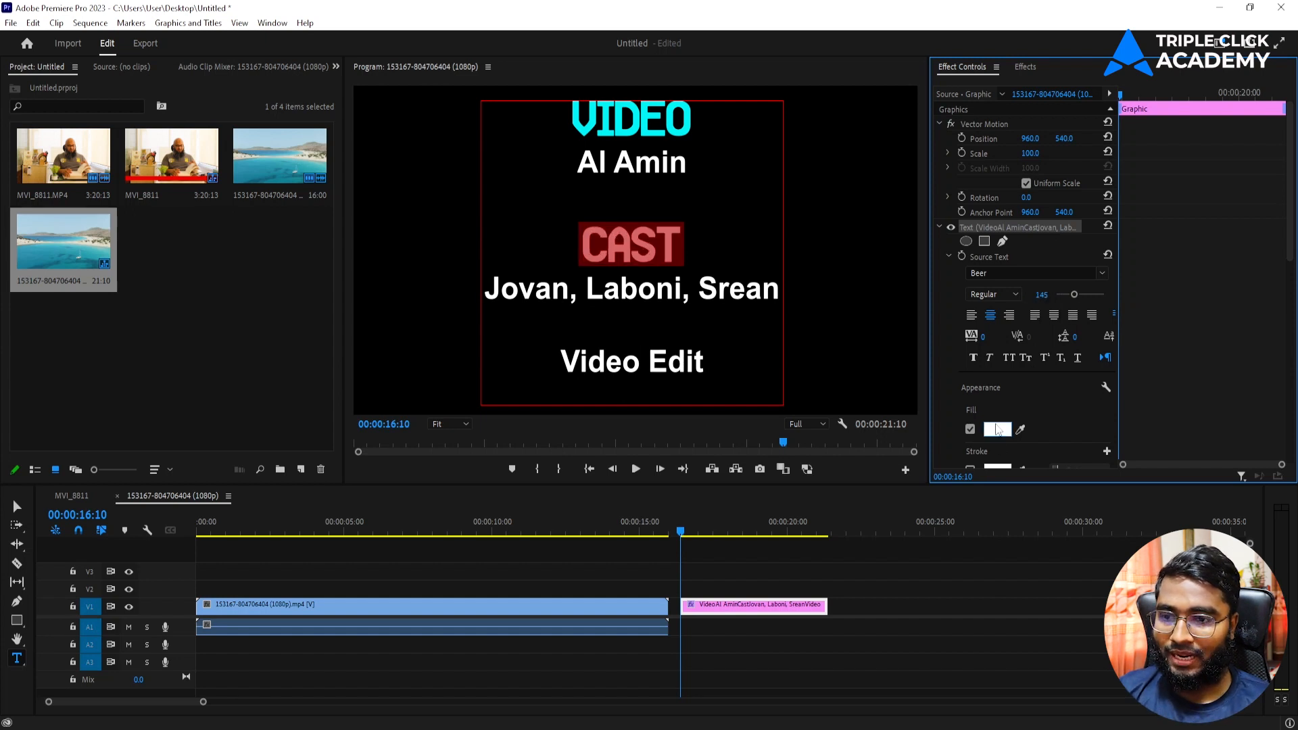
# Step: Fill CAST with cyan 05EAED and move the credits box to reveal the last line
pyautogui.click(998, 430)
pyautogui.doubleClick(728, 470)
pyautogui.hotkey('ctrl', 'v')
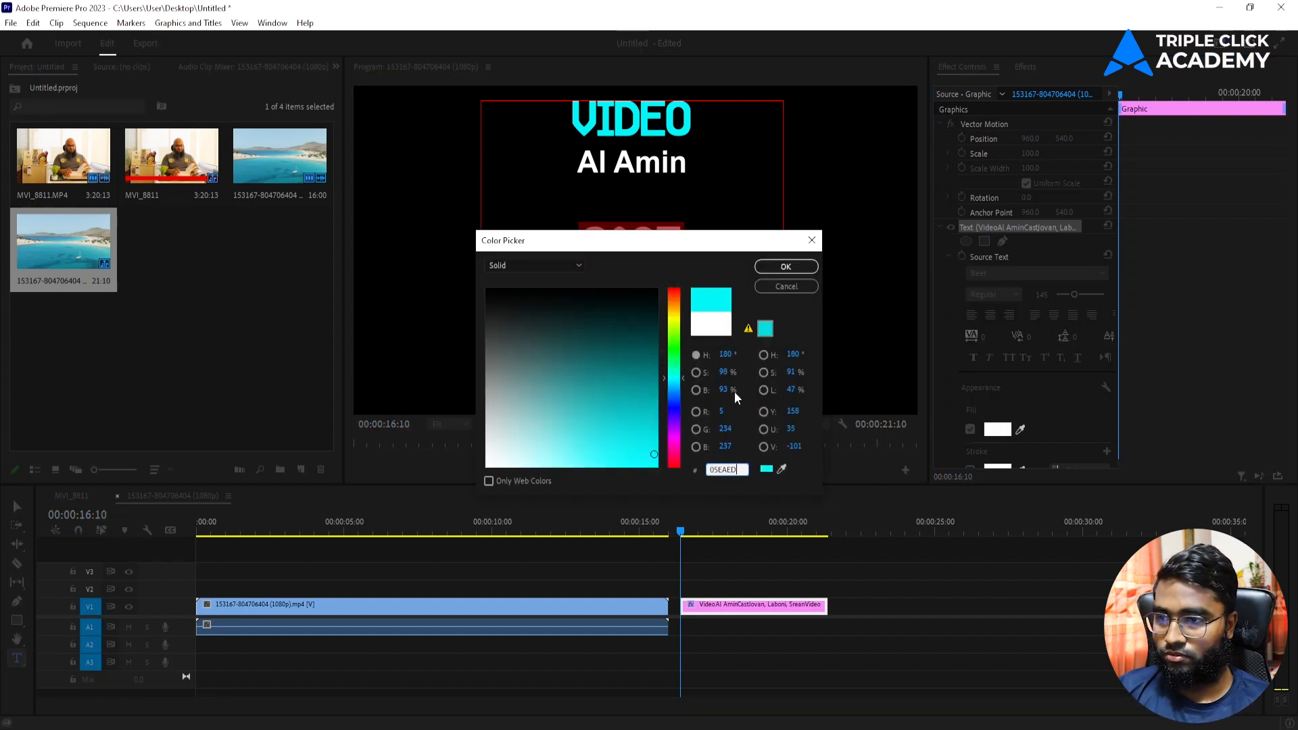
pyautogui.click(785, 266)
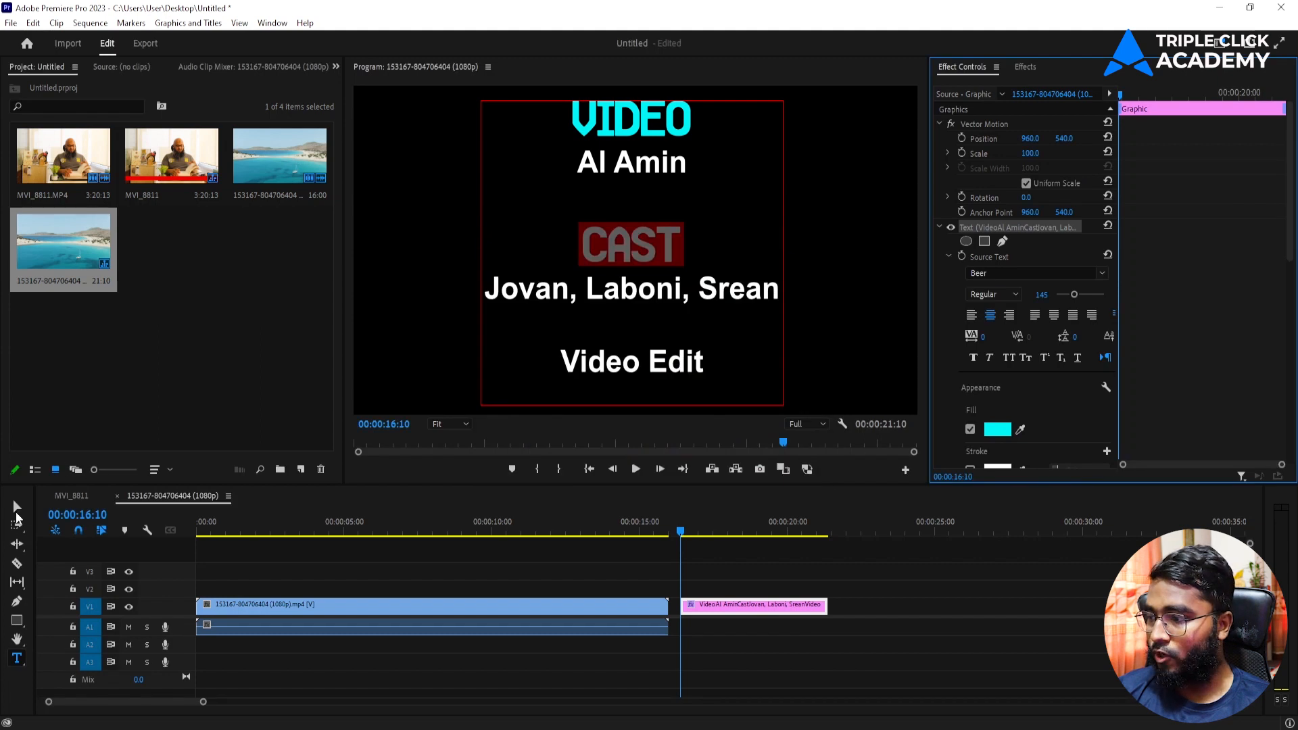
pyautogui.click(17, 513)
pyautogui.moveTo(635, 380)
pyautogui.mouseDown()
pyautogui.moveTo(635, 319)
pyautogui.moveTo(631, 376)
pyautogui.mouseUp()
# Step: Fill the Video Edit heading with cyan 05EAED
pyautogui.press('t')
pyautogui.click(561, 299)
pyautogui.moveTo(567, 299); pyautogui.dragTo(704, 304)
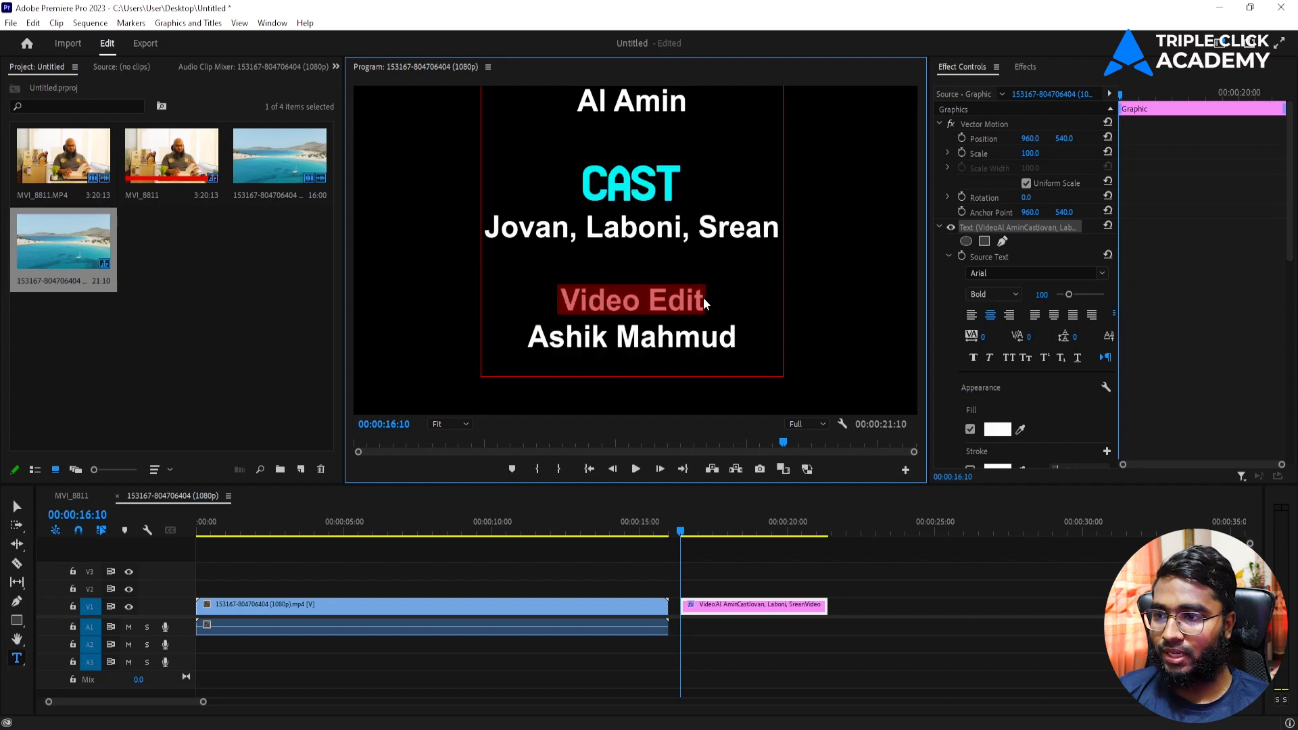
pyautogui.click(997, 429)
pyautogui.click(739, 470)
pyautogui.hotkey('ctrl', 'v')
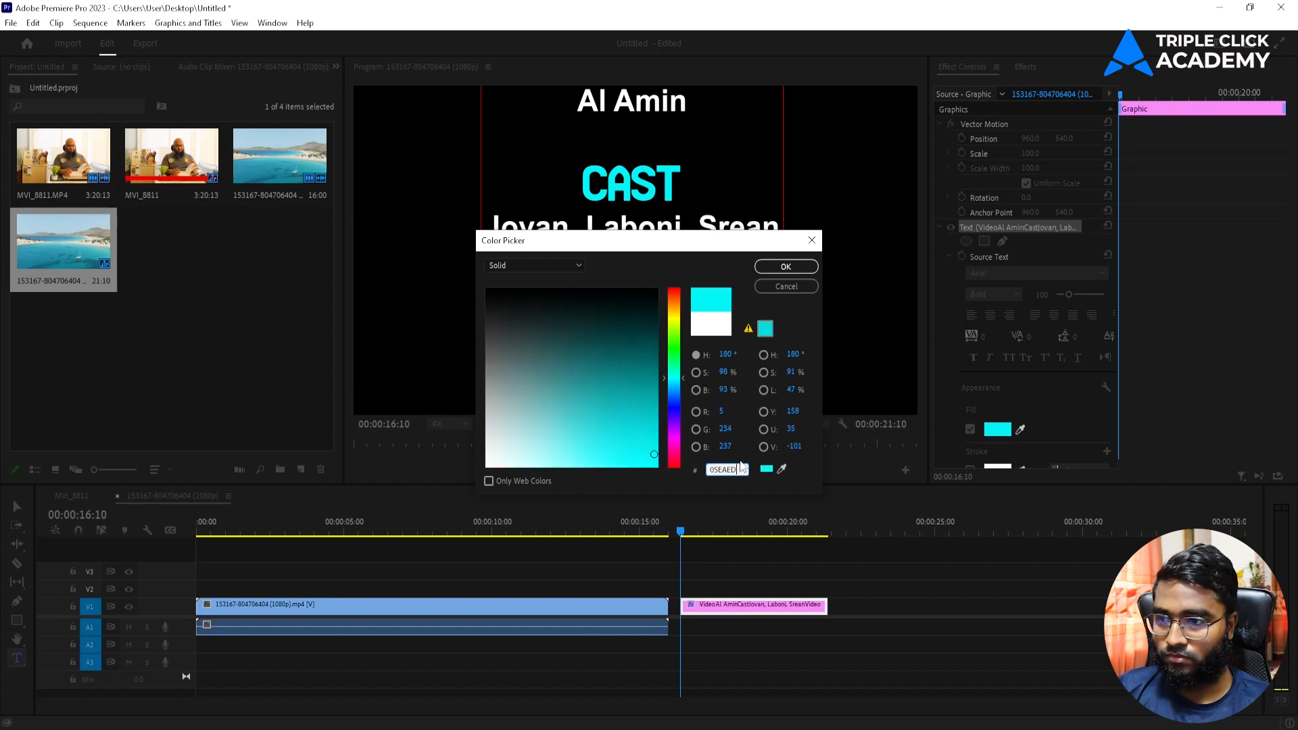
pyautogui.click(802, 268)
# Step: Set VIDEO EDIT to the Beer font at size 140
pyautogui.click(999, 272)
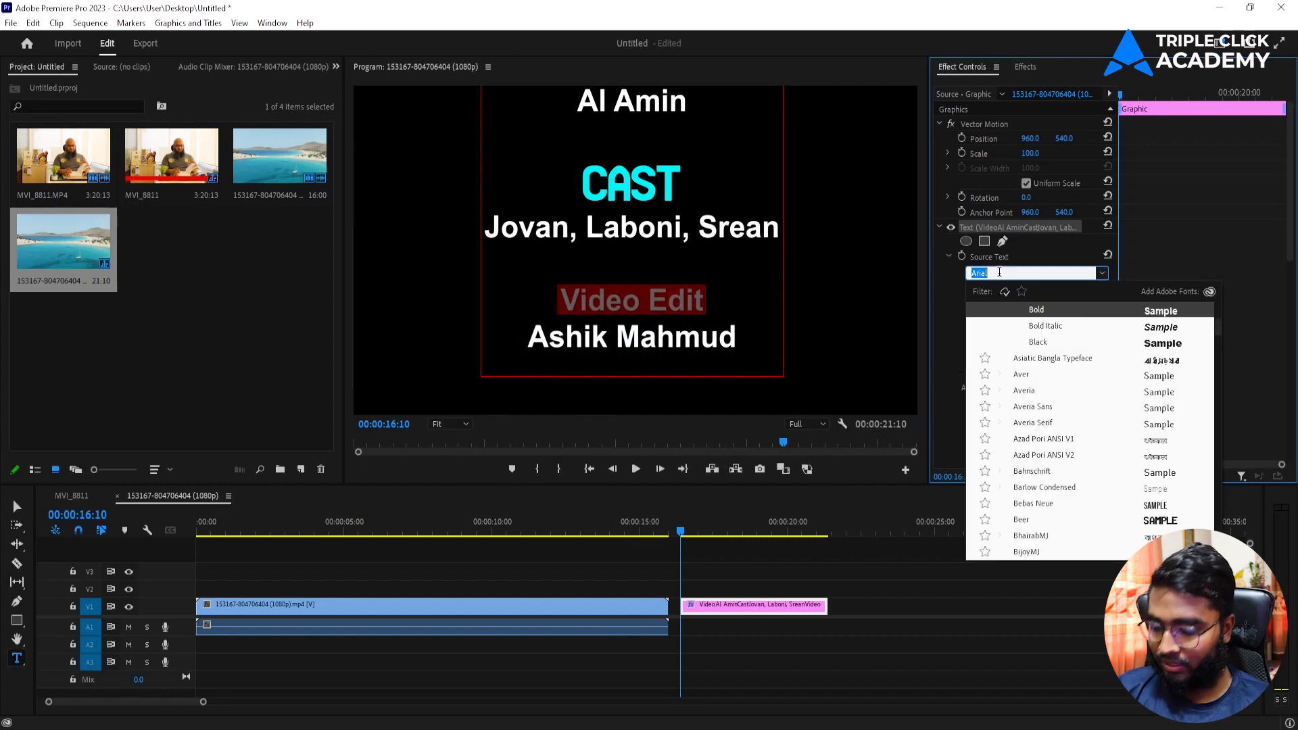
pyautogui.write('beer')
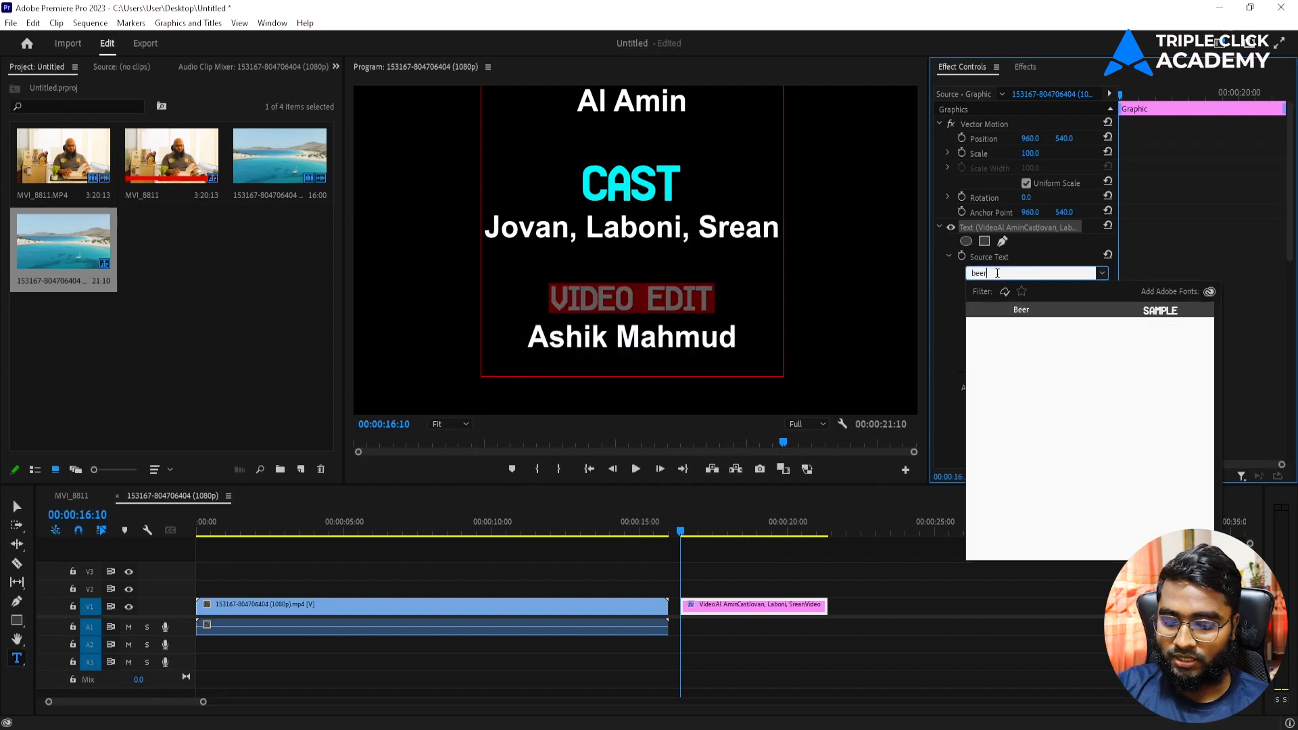
pyautogui.click(1024, 310)
pyautogui.click(1039, 294)
pyautogui.write('140')
pyautogui.press('Return')
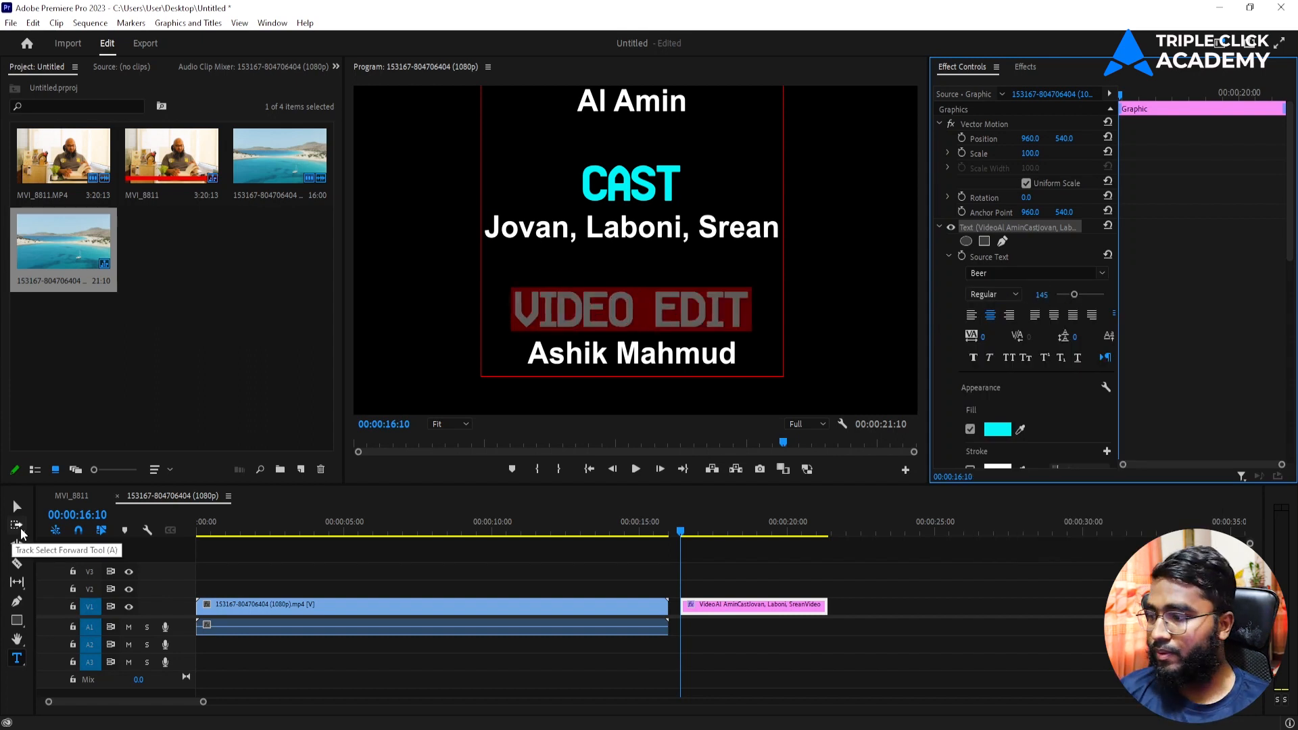
# Step: Reposition the credits block lower and right in the frame
pyautogui.click(17, 506)
pyautogui.moveTo(703, 163); pyautogui.dragTo(710, 196)
pyautogui.moveTo(684, 269); pyautogui.dragTo(684, 348)
pyautogui.moveTo(668, 173)
pyautogui.mouseDown()
pyautogui.moveTo(675, 281)
pyautogui.moveTo(678, 113)
pyautogui.moveTo(680, 164)
pyautogui.mouseUp()
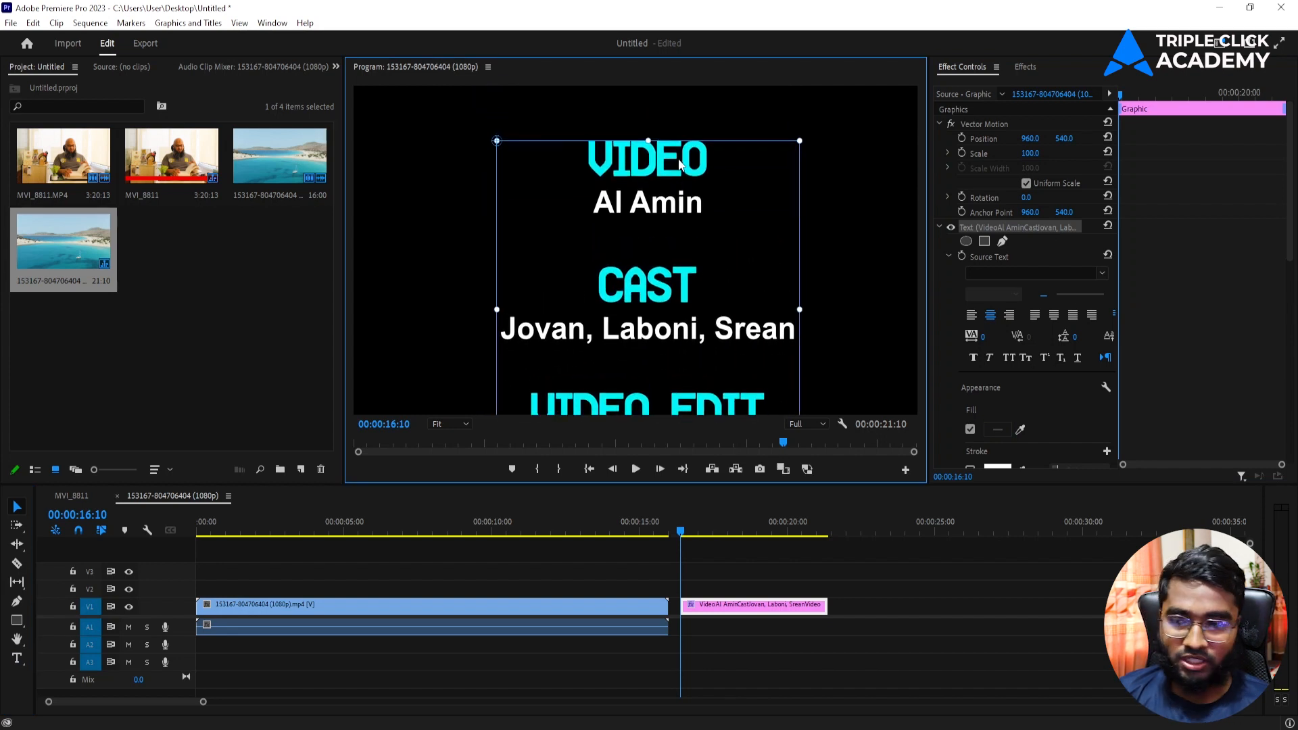
# Step: Show safe margins and keyframe the credits' Position so they roll upward
pyautogui.click(842, 425)
pyautogui.click(880, 484)
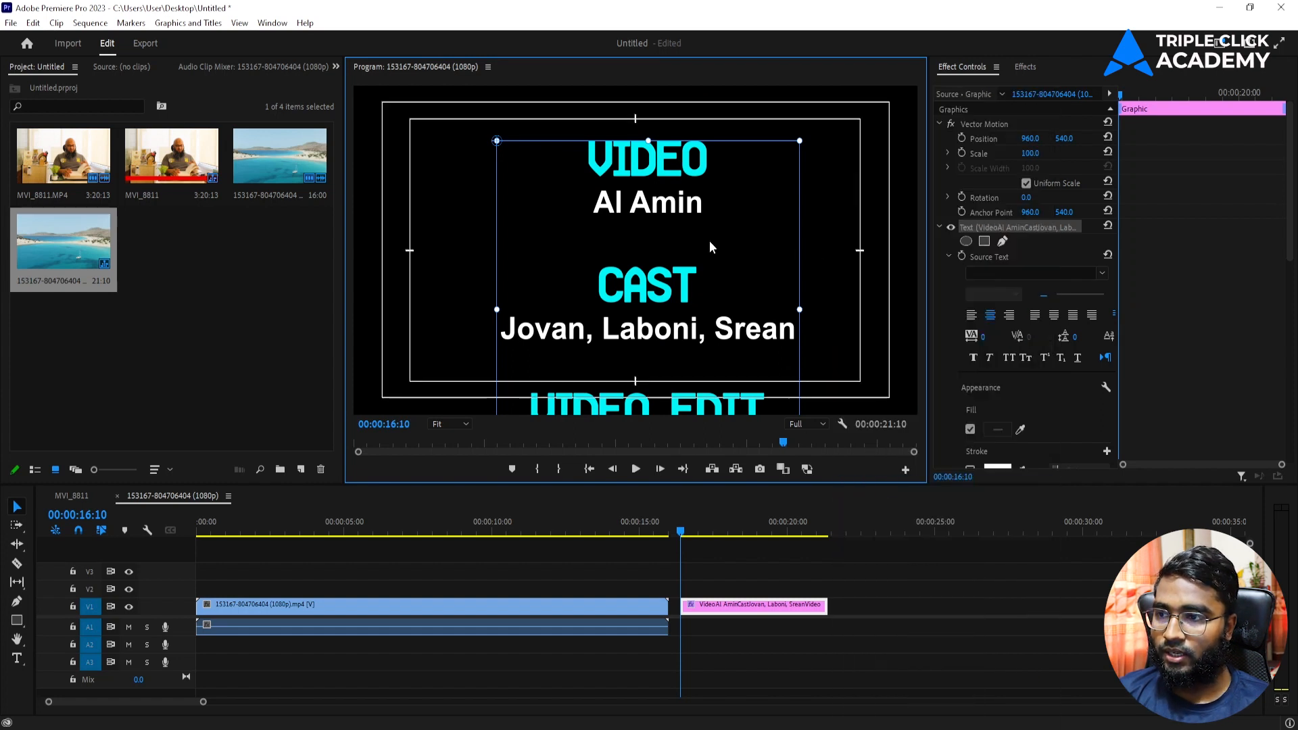
pyautogui.moveTo(653, 167); pyautogui.dragTo(636, 438)
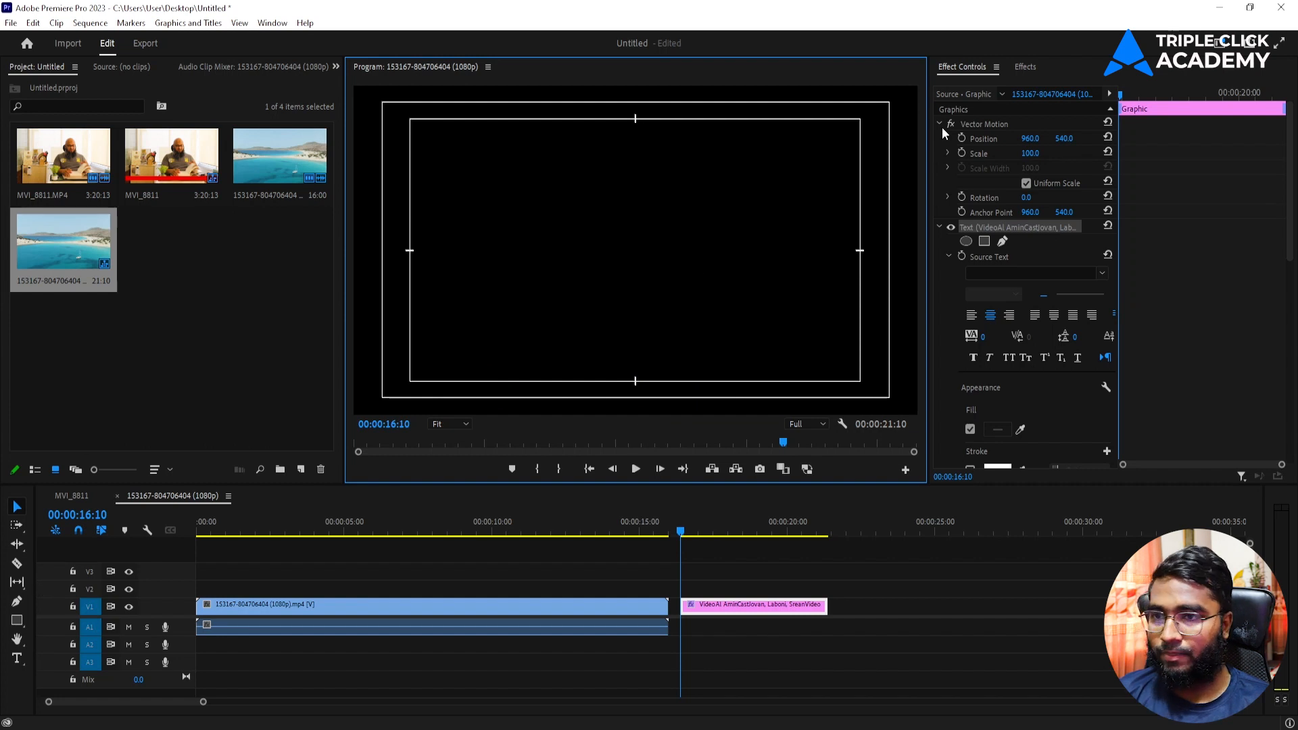
pyautogui.scroll(-5, 1048, 412)
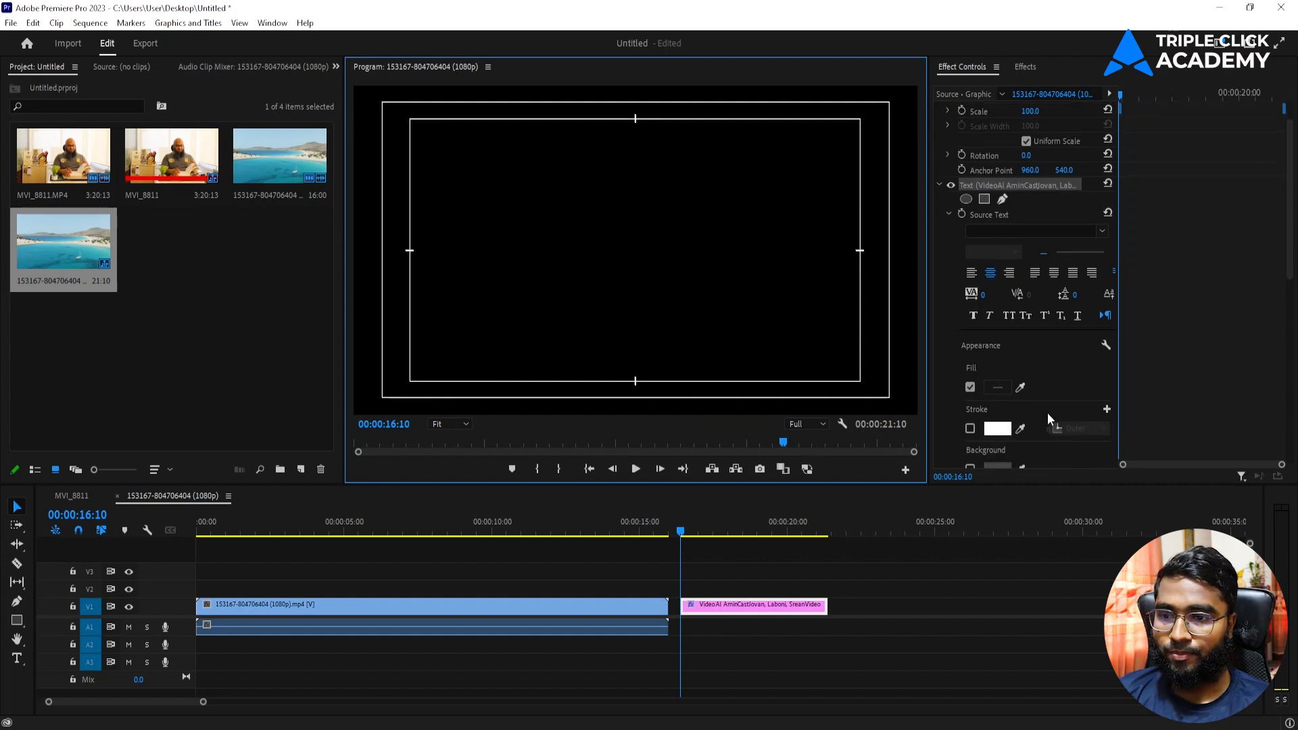
pyautogui.click(970, 401)
pyautogui.moveTo(683, 529); pyautogui.dragTo(822, 530)
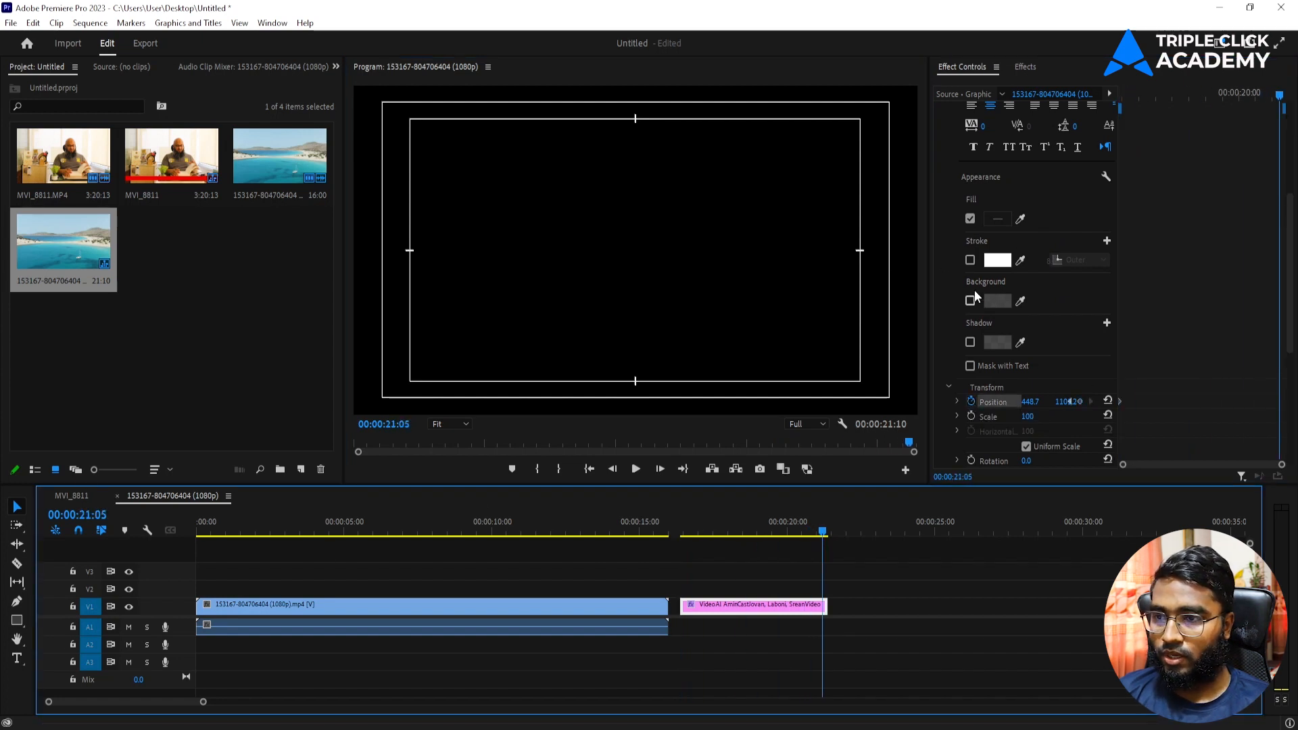
pyautogui.moveTo(1048, 403)
pyautogui.mouseDown()
pyautogui.moveTo(878, 404)
pyautogui.moveTo(1069, 401)
pyautogui.mouseUp()
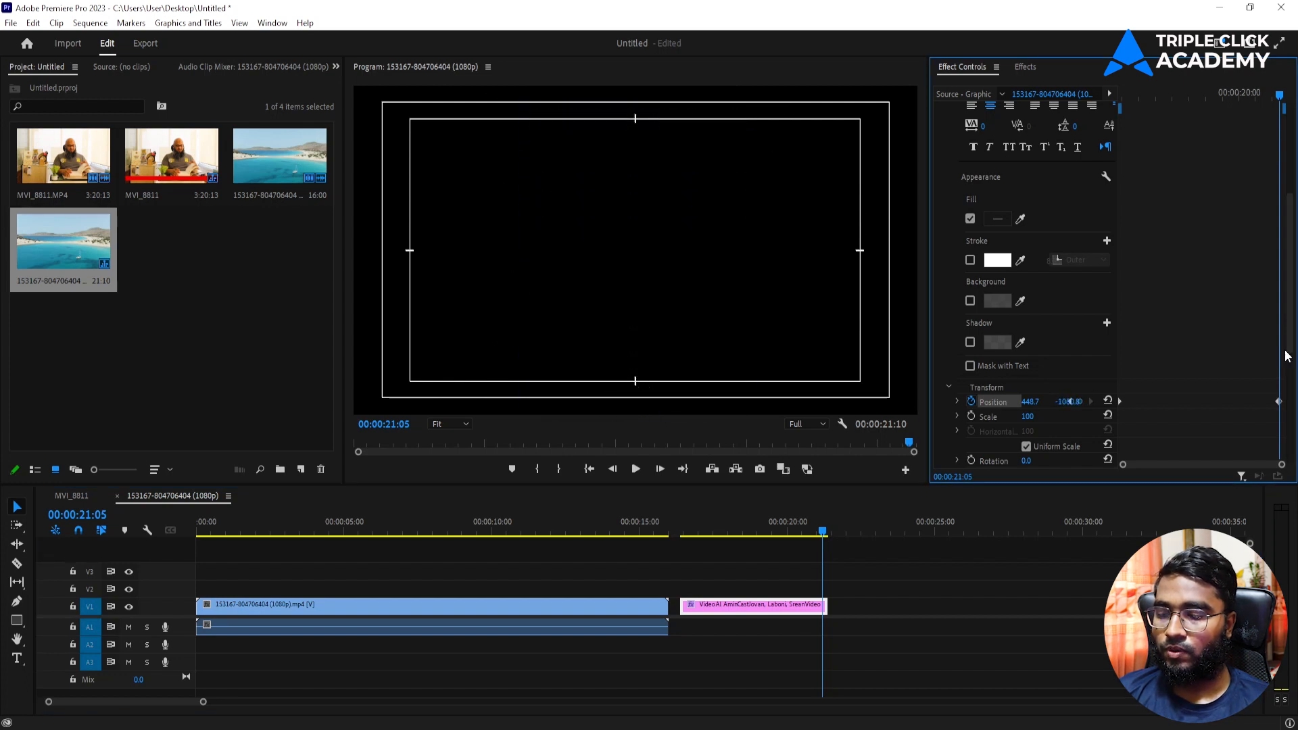
# Step: Lengthen the title clip to about 26 seconds, move the final keyframe later, and preview
pyautogui.click(678, 529)
pyautogui.press('space')
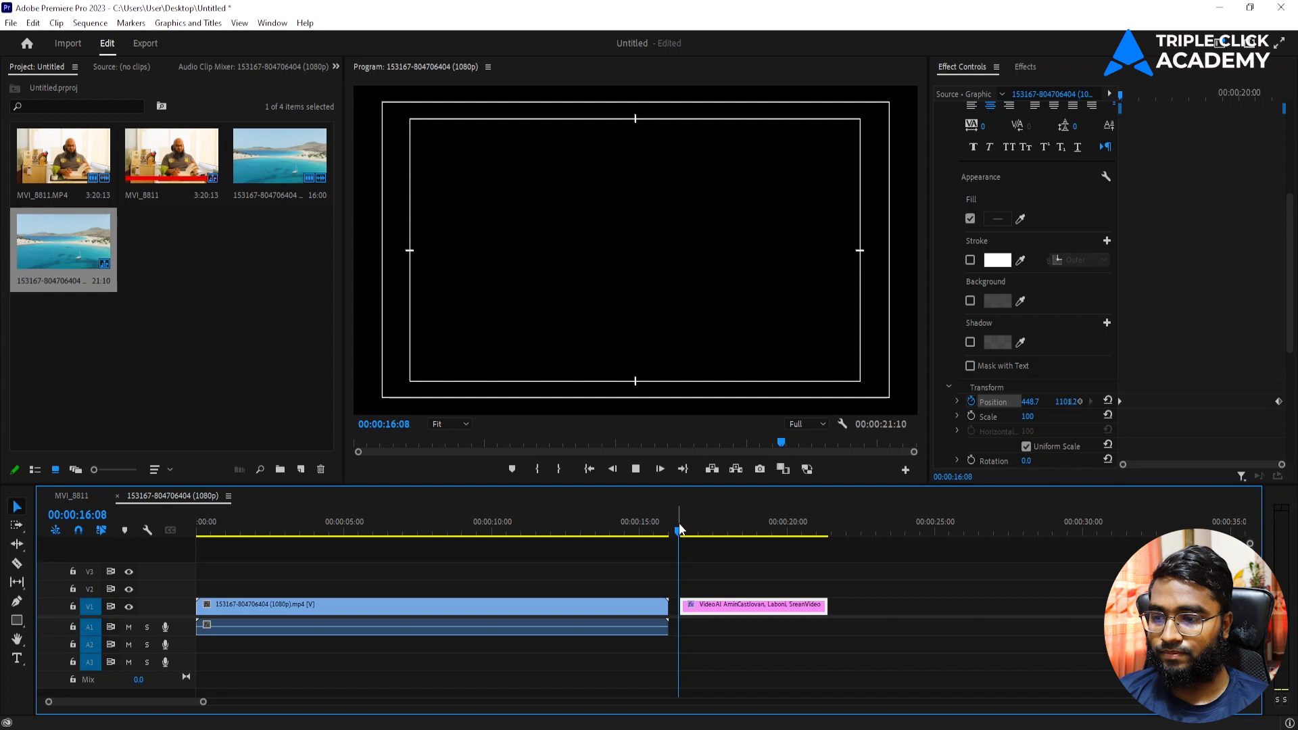
pyautogui.press('space')
pyautogui.moveTo(824, 604); pyautogui.dragTo(969, 604)
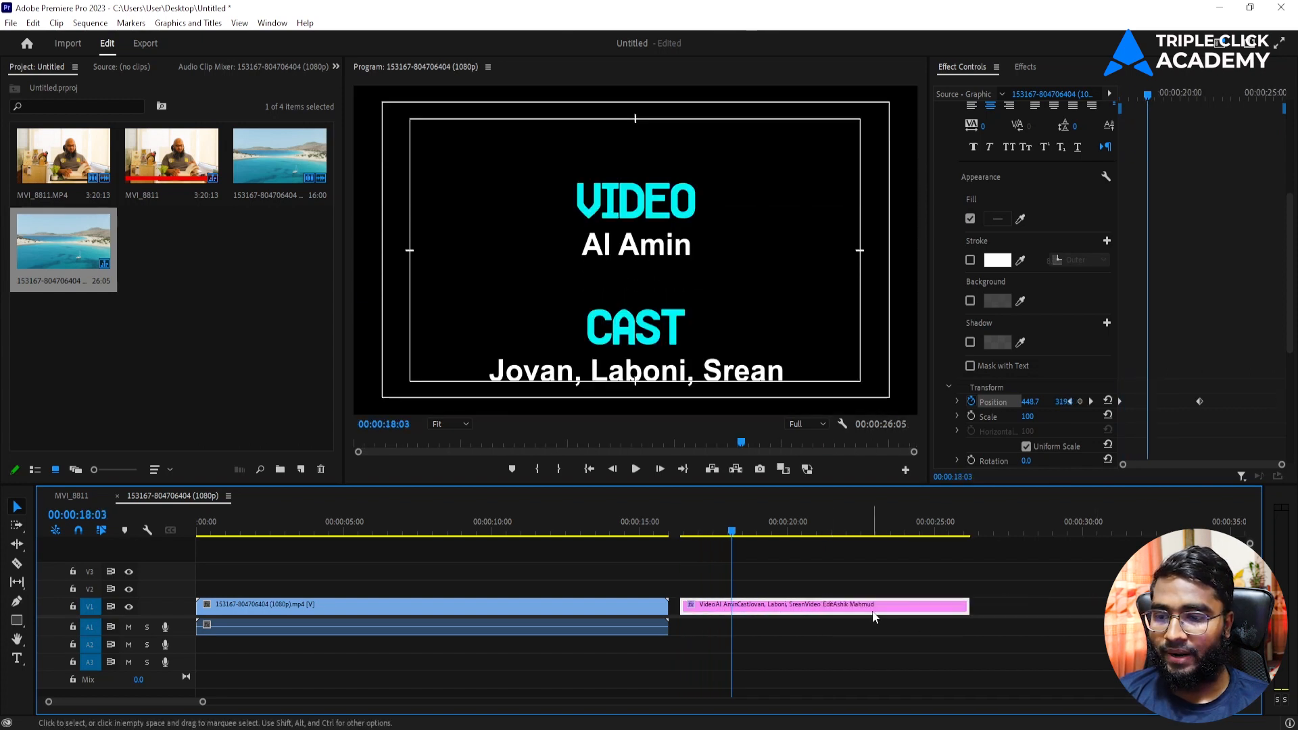
pyautogui.click(911, 532)
pyautogui.moveTo(1199, 401); pyautogui.dragTo(1284, 401)
pyautogui.moveTo(699, 530); pyautogui.dragTo(679, 531)
pyautogui.press('space')
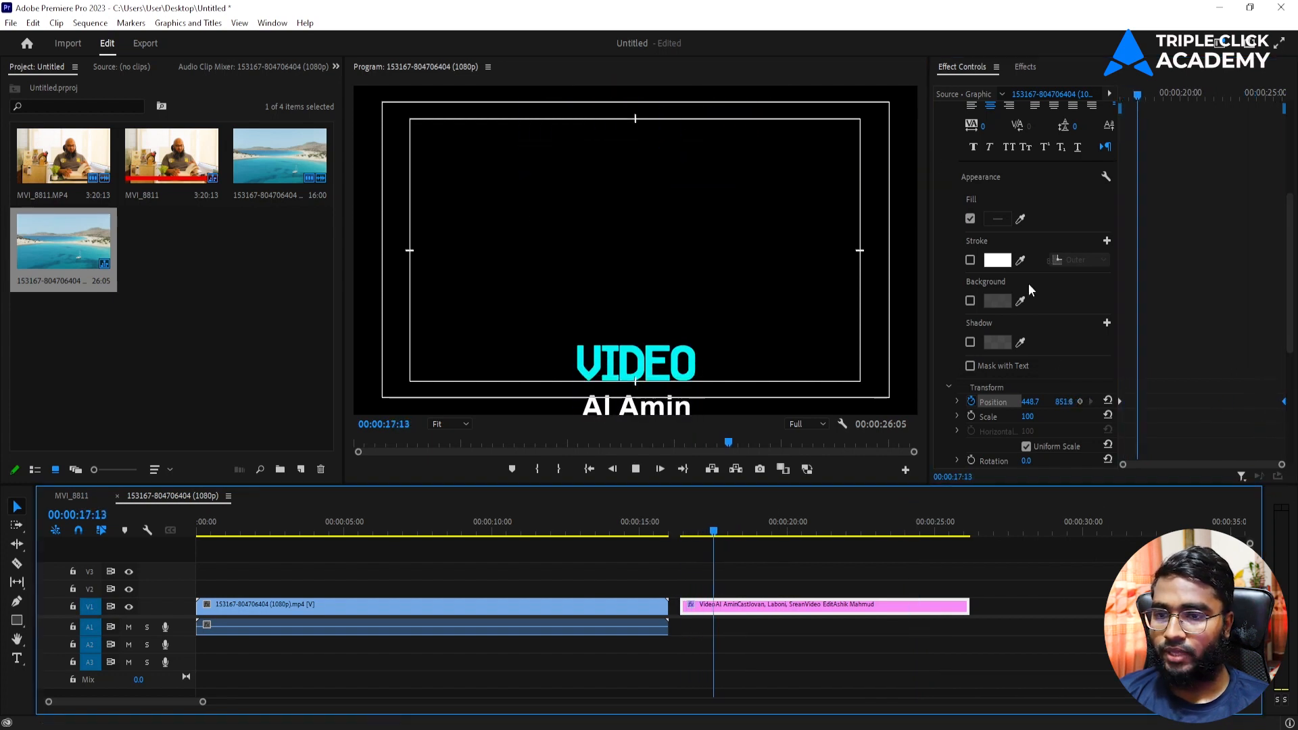
pyautogui.press('space')
# Step: Extend the title clip further to slow the credits roll and play it back
pyautogui.moveTo(968, 605); pyautogui.dragTo(1224, 605)
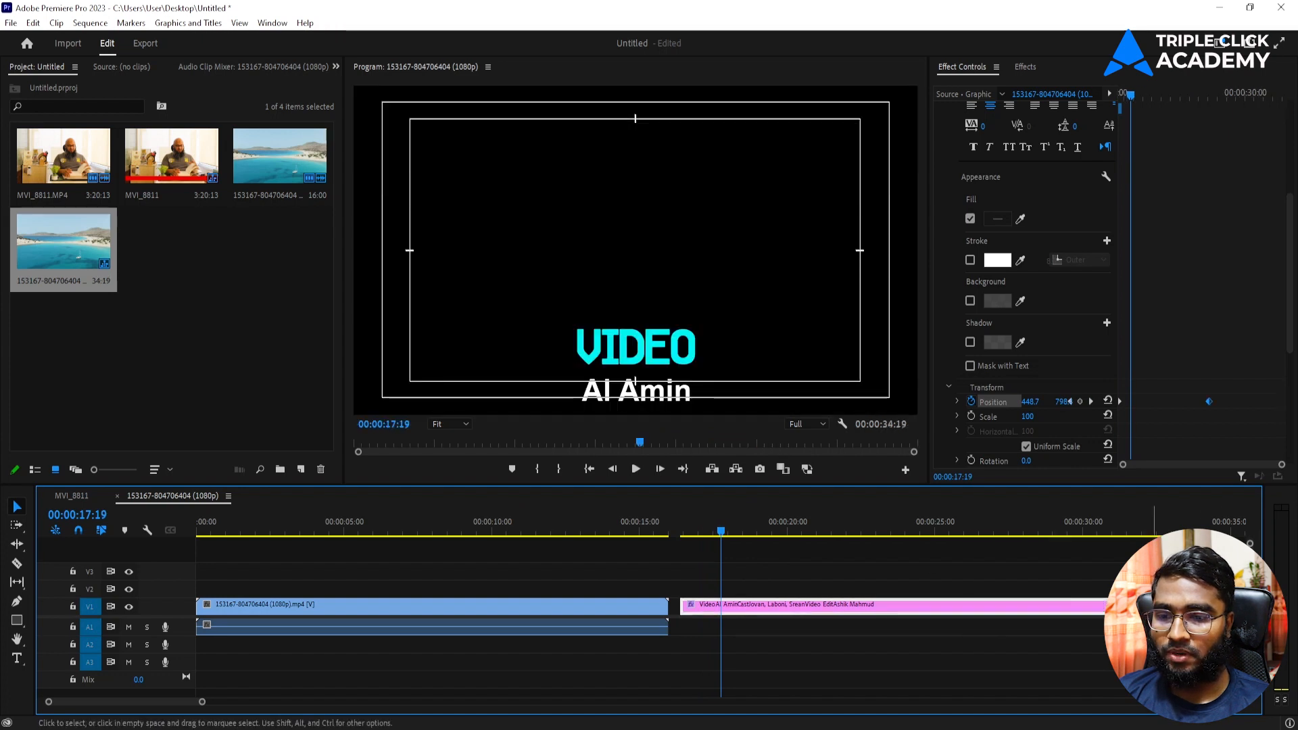
pyautogui.click(1211, 530)
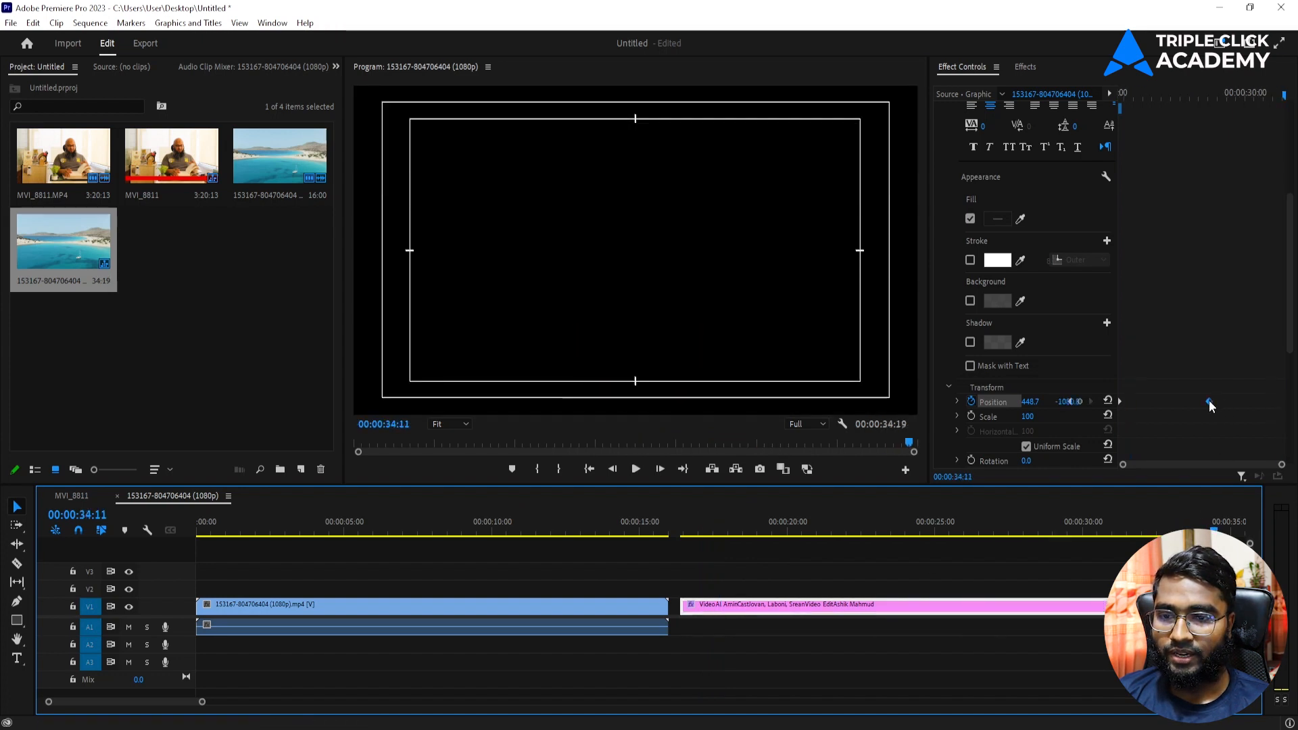
pyautogui.moveTo(689, 531); pyautogui.dragTo(684, 531)
pyautogui.press('space')
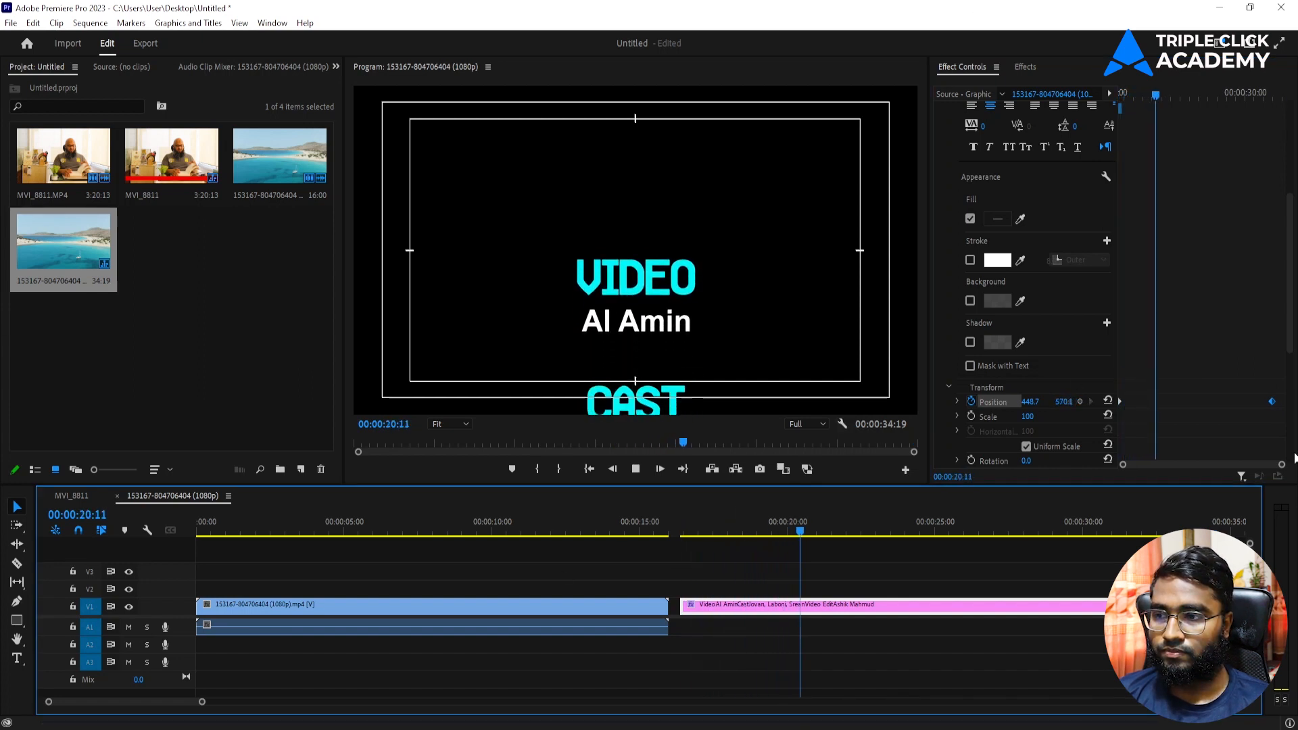
pyautogui.click(842, 423)
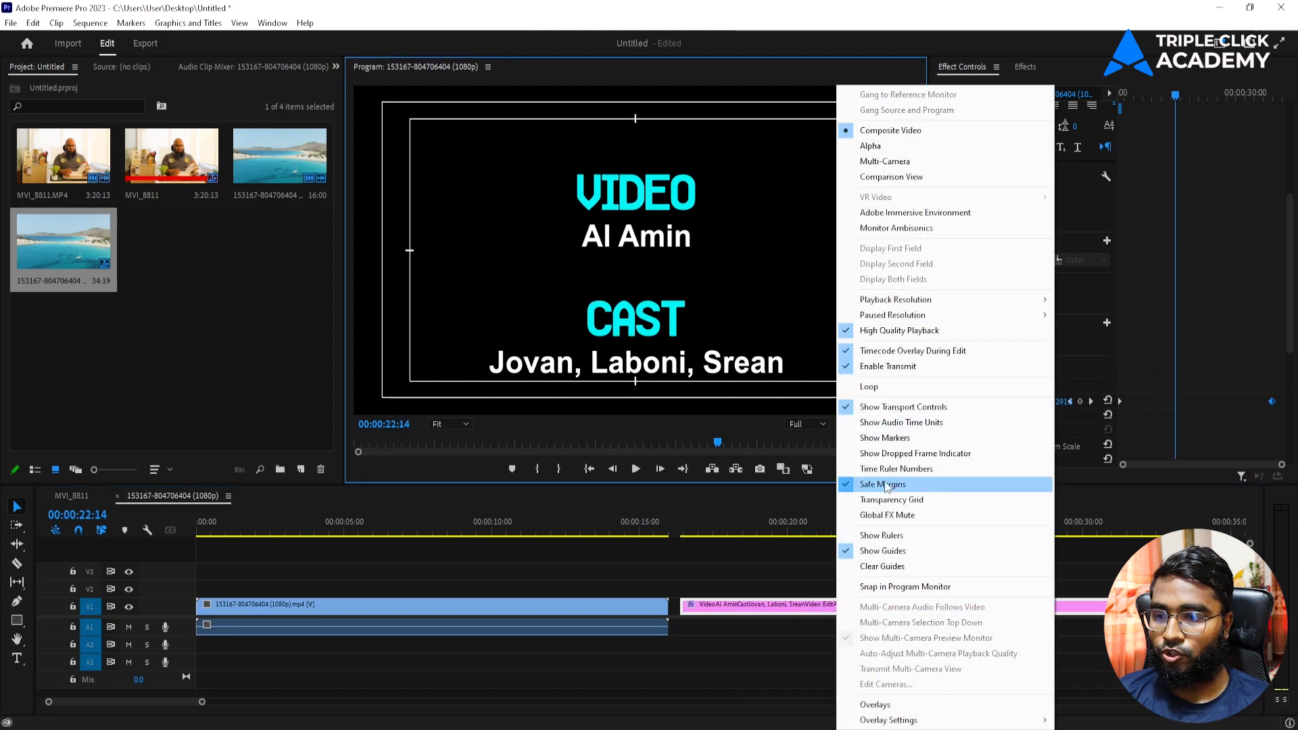
# Step: Hide the safe margins and preview the cut from sea clip to credits
pyautogui.click(884, 486)
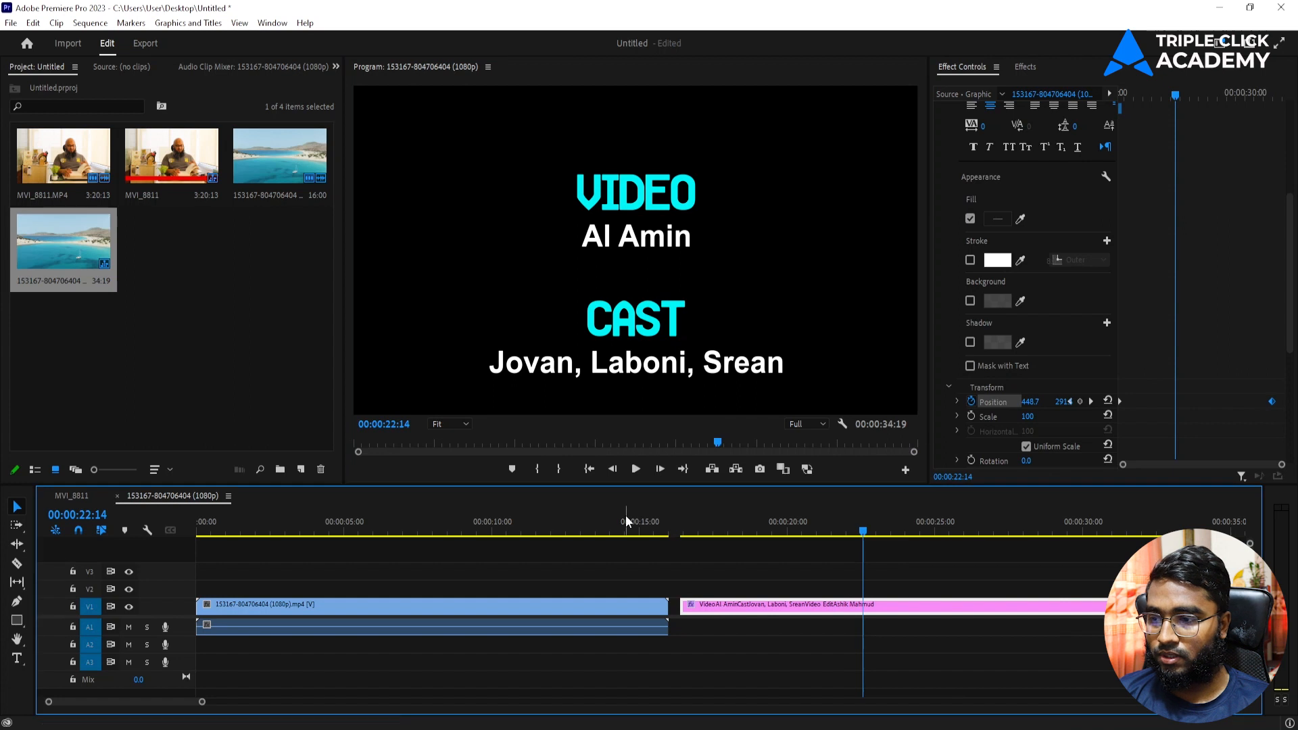
pyautogui.click(640, 520)
pyautogui.press('space')
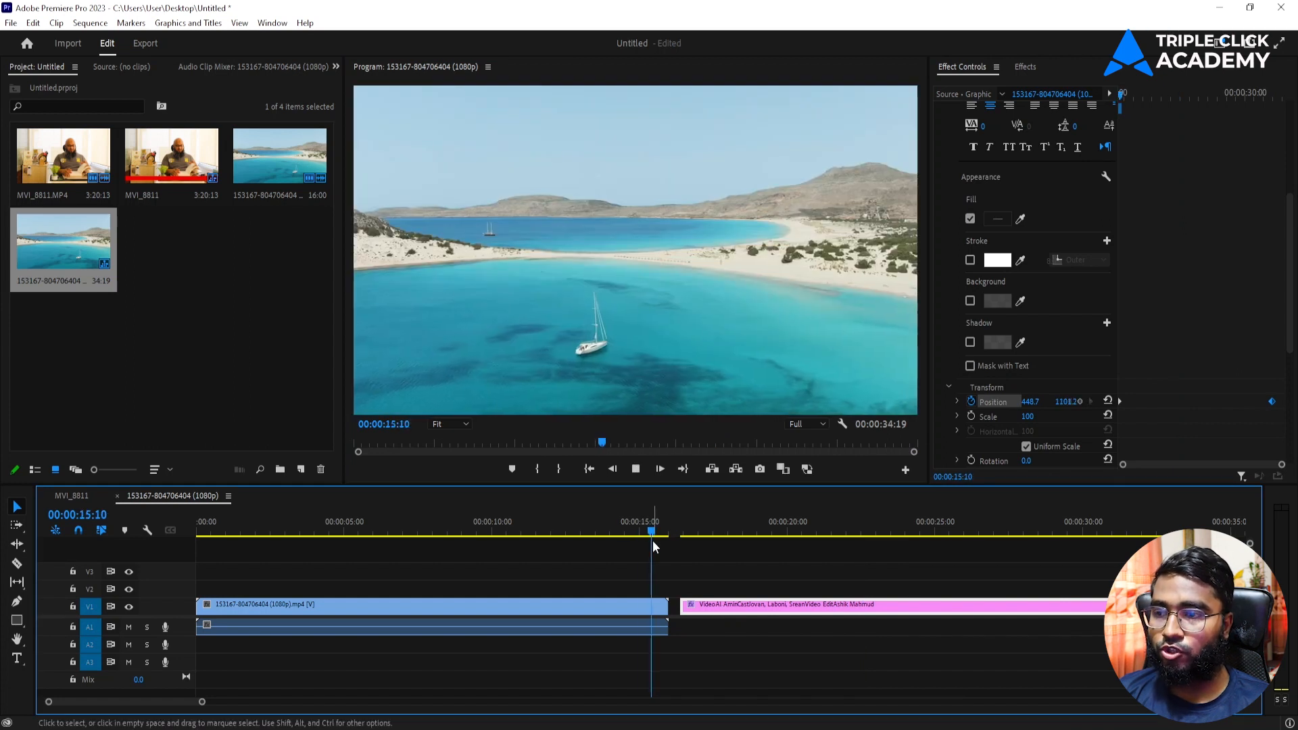
pyautogui.click(655, 532)
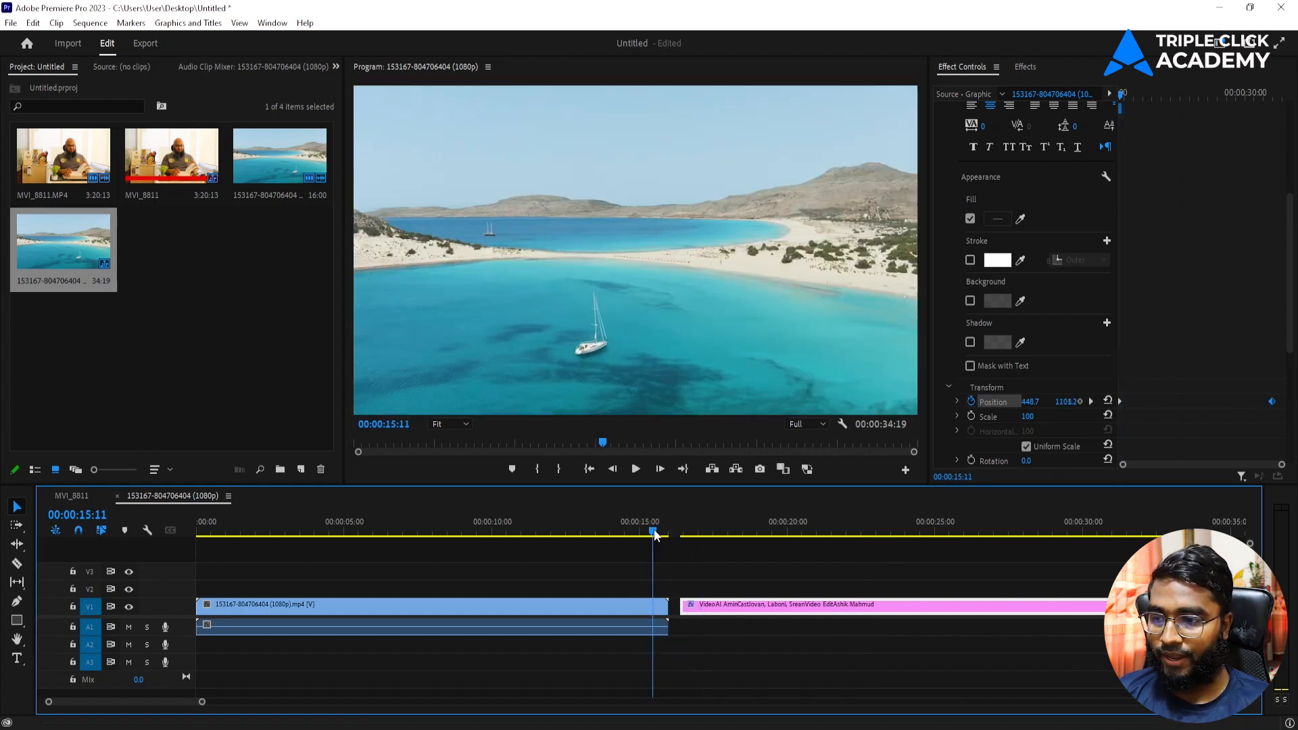
# Step: Add a Dip to Black at the end of the sea clip and preview it
pyautogui.click(644, 607)
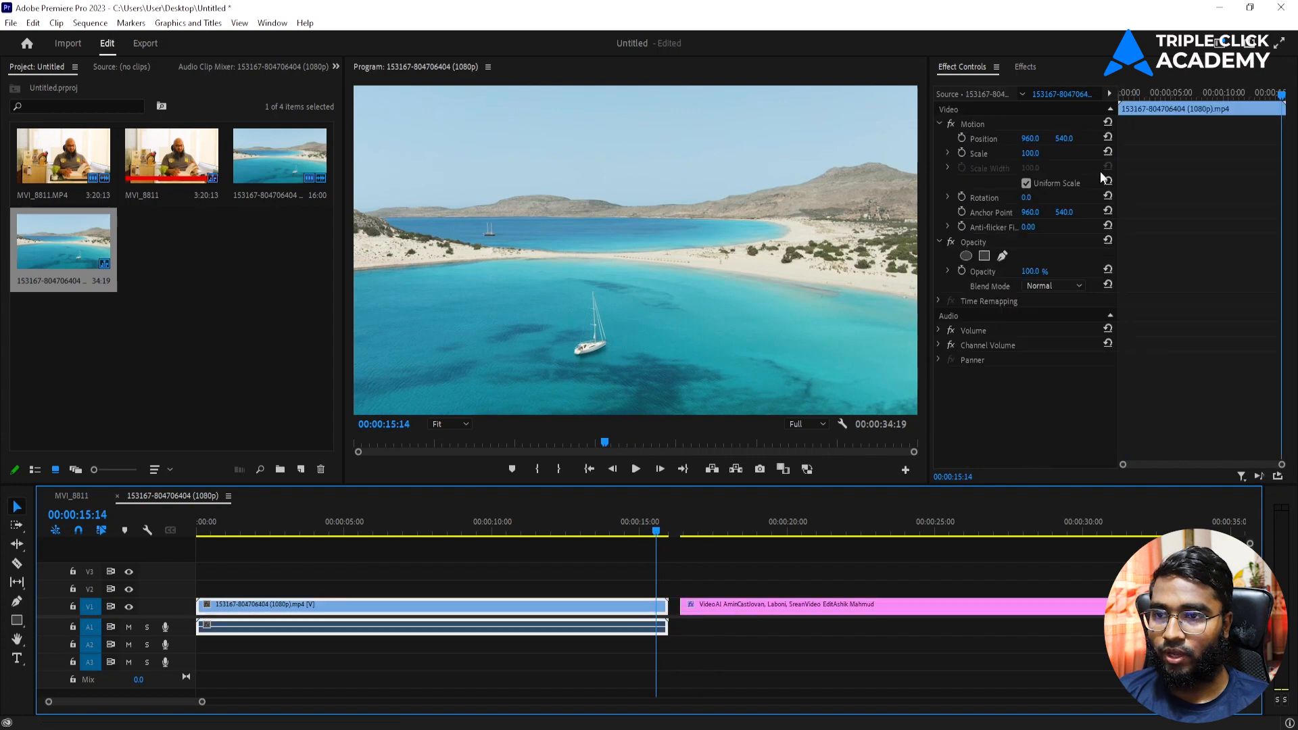
pyautogui.click(1025, 67)
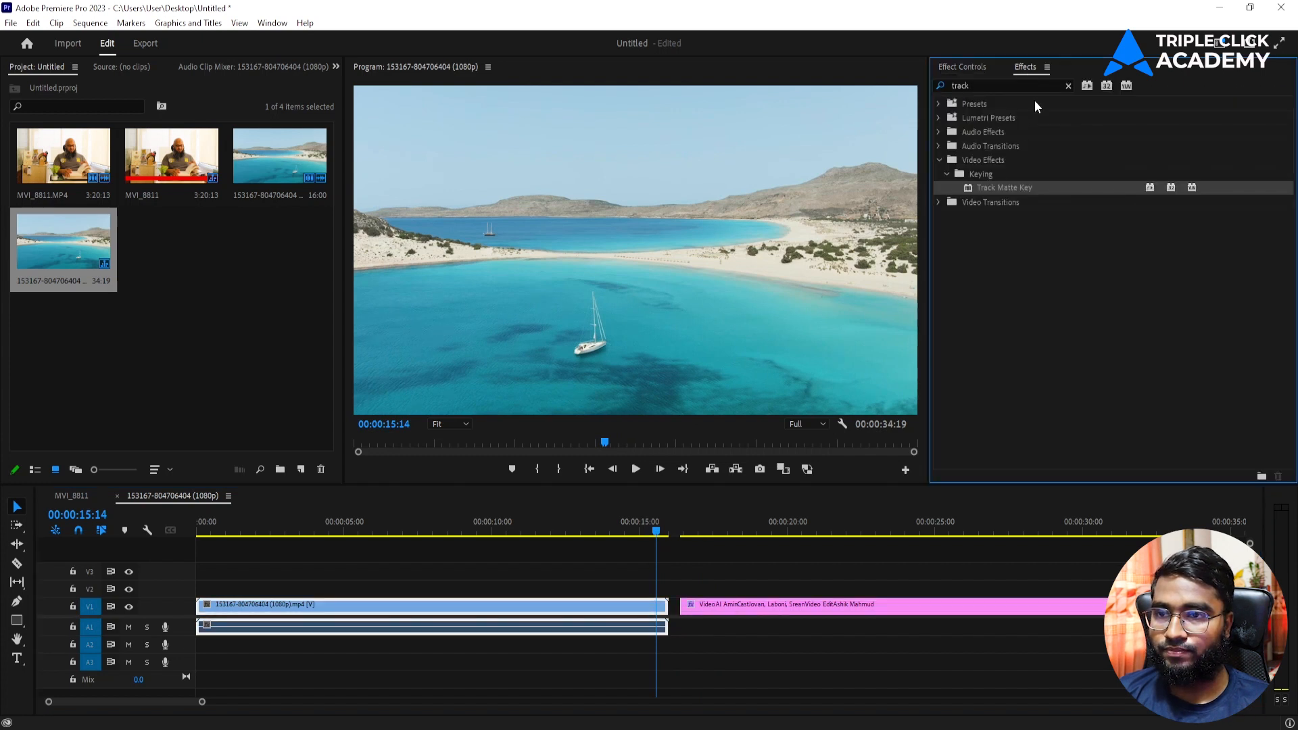
pyautogui.click(1067, 86)
pyautogui.click(939, 174)
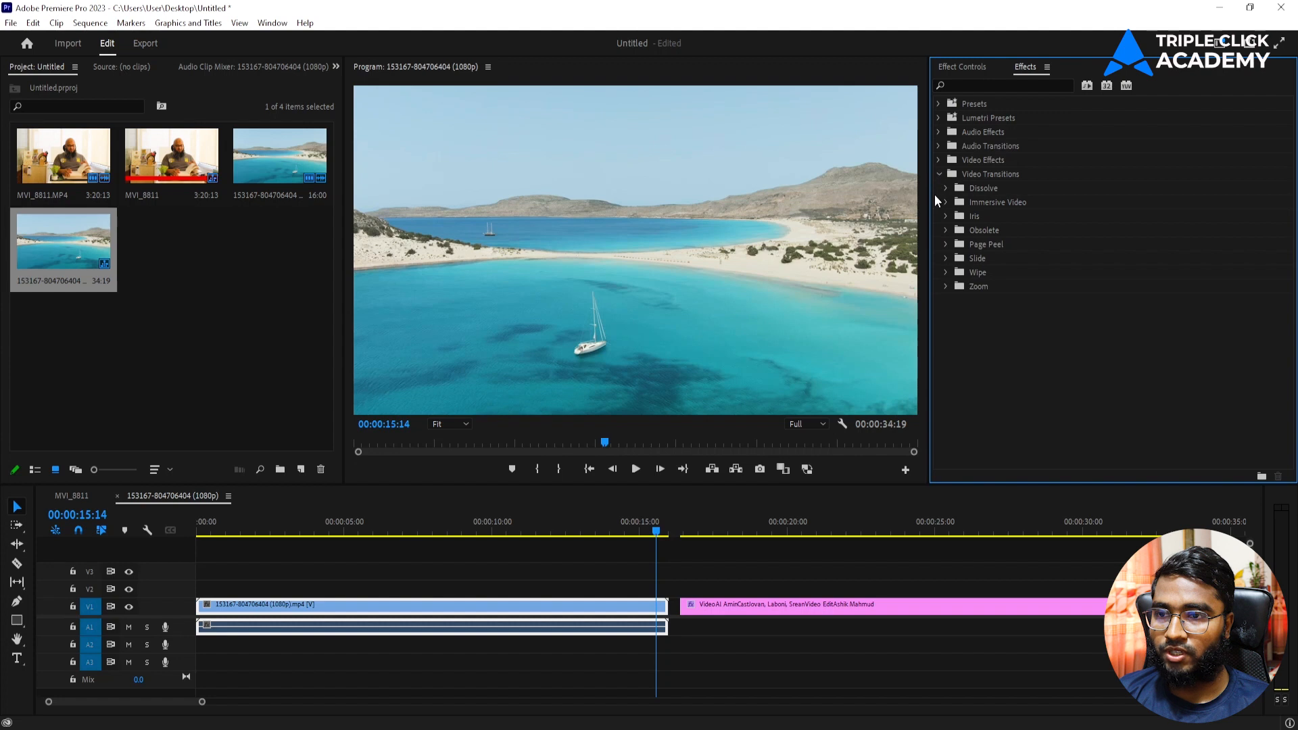
pyautogui.click(945, 188)
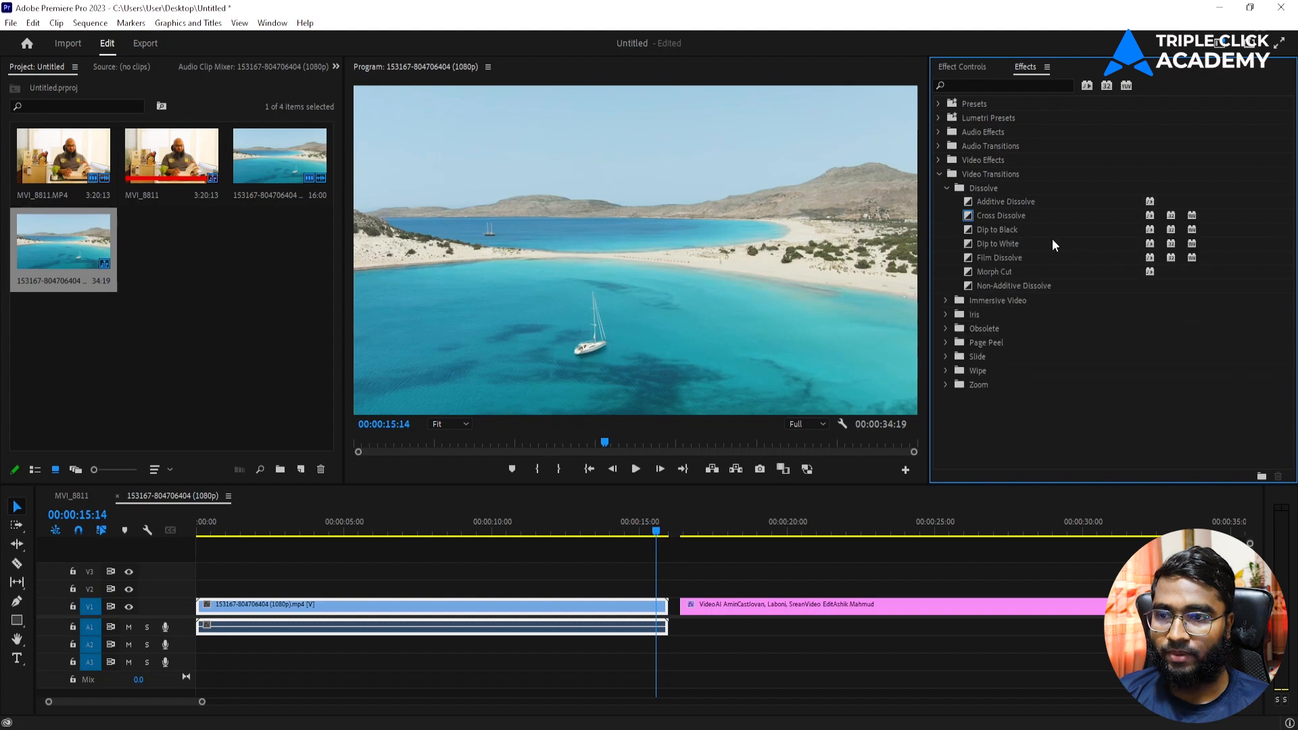
pyautogui.moveTo(1047, 230); pyautogui.dragTo(652, 606)
pyautogui.moveTo(654, 537); pyautogui.dragTo(618, 540)
pyautogui.press('space')
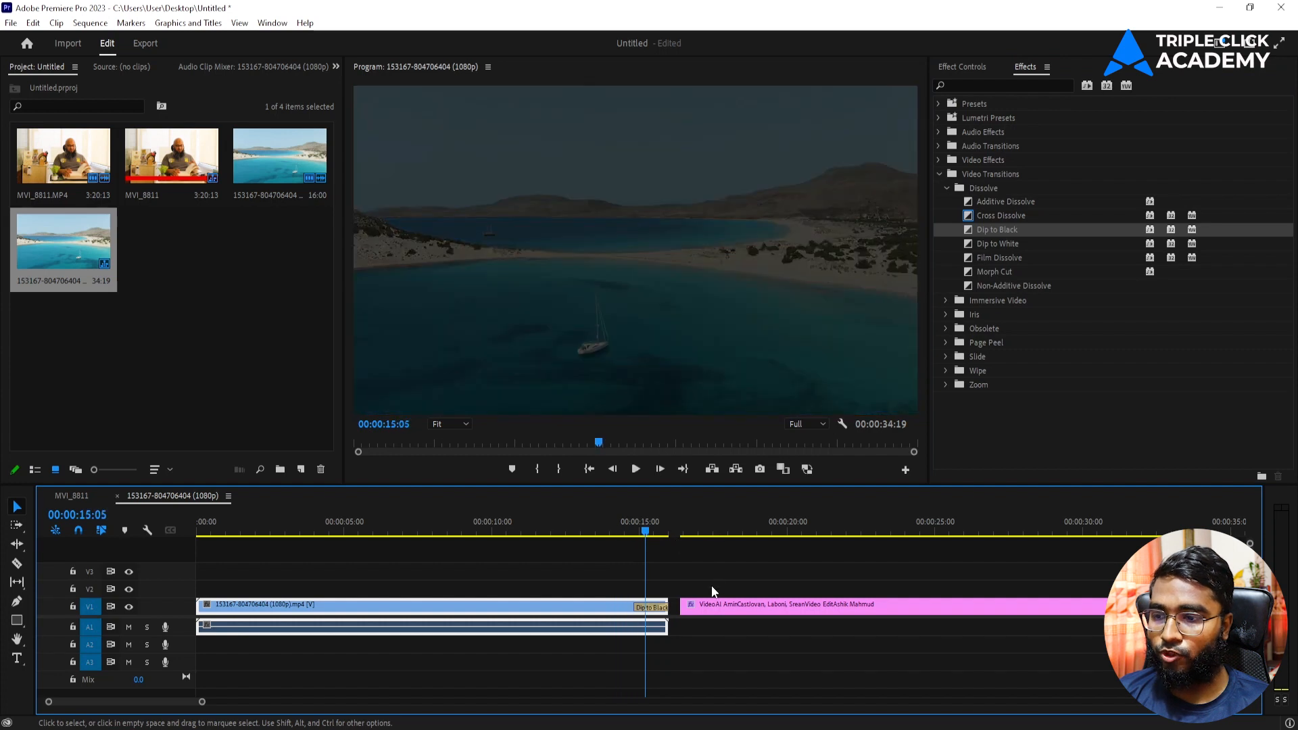
# Step: Raise the title clip to V2, starting slightly earlier over the dip, and review
pyautogui.moveTo(710, 605); pyautogui.dragTo(676, 587)
pyautogui.click(639, 525)
pyautogui.press('space')
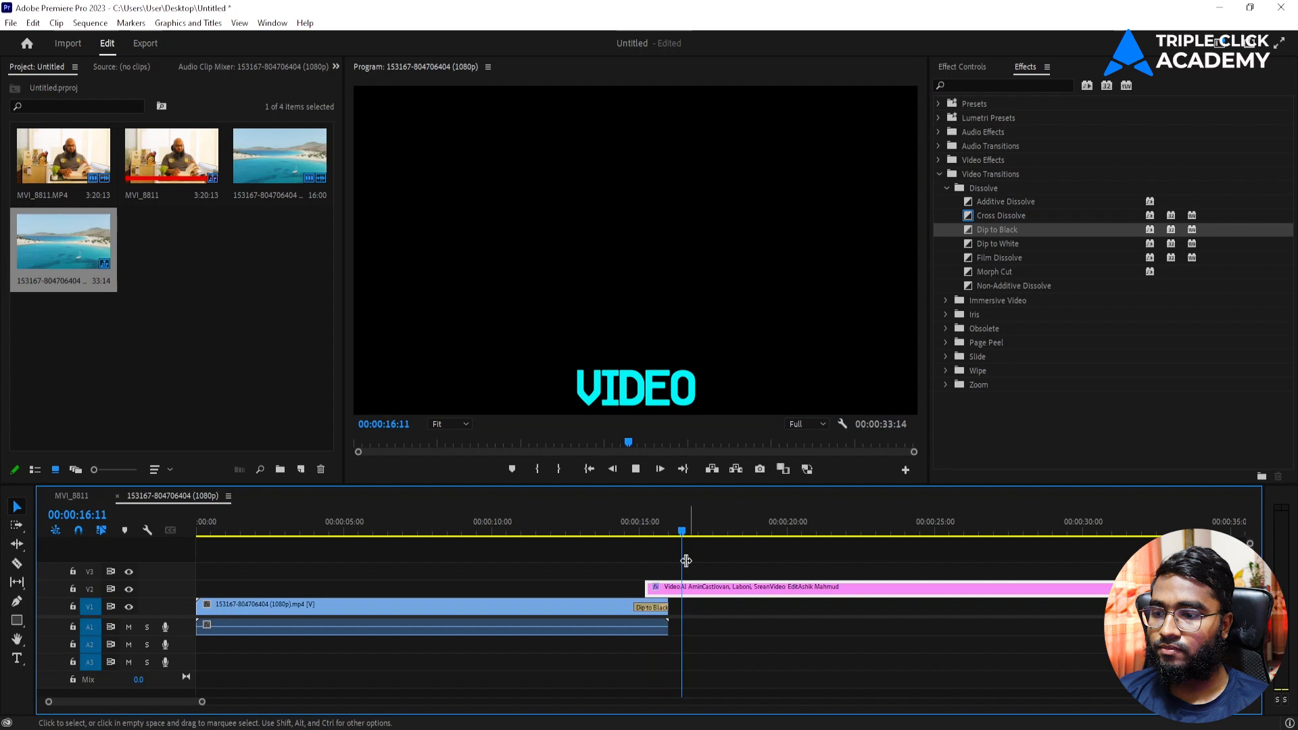
pyautogui.moveTo(682, 587); pyautogui.dragTo(669, 586)
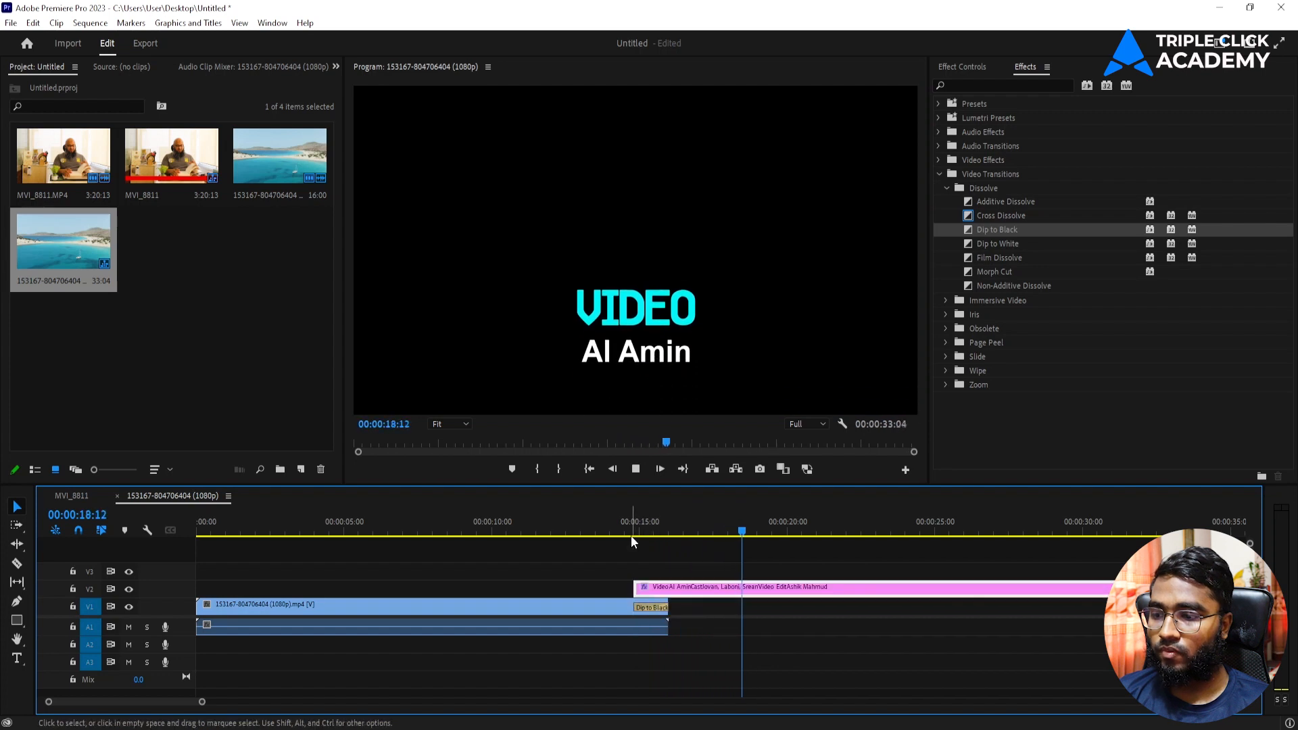
pyautogui.click(614, 534)
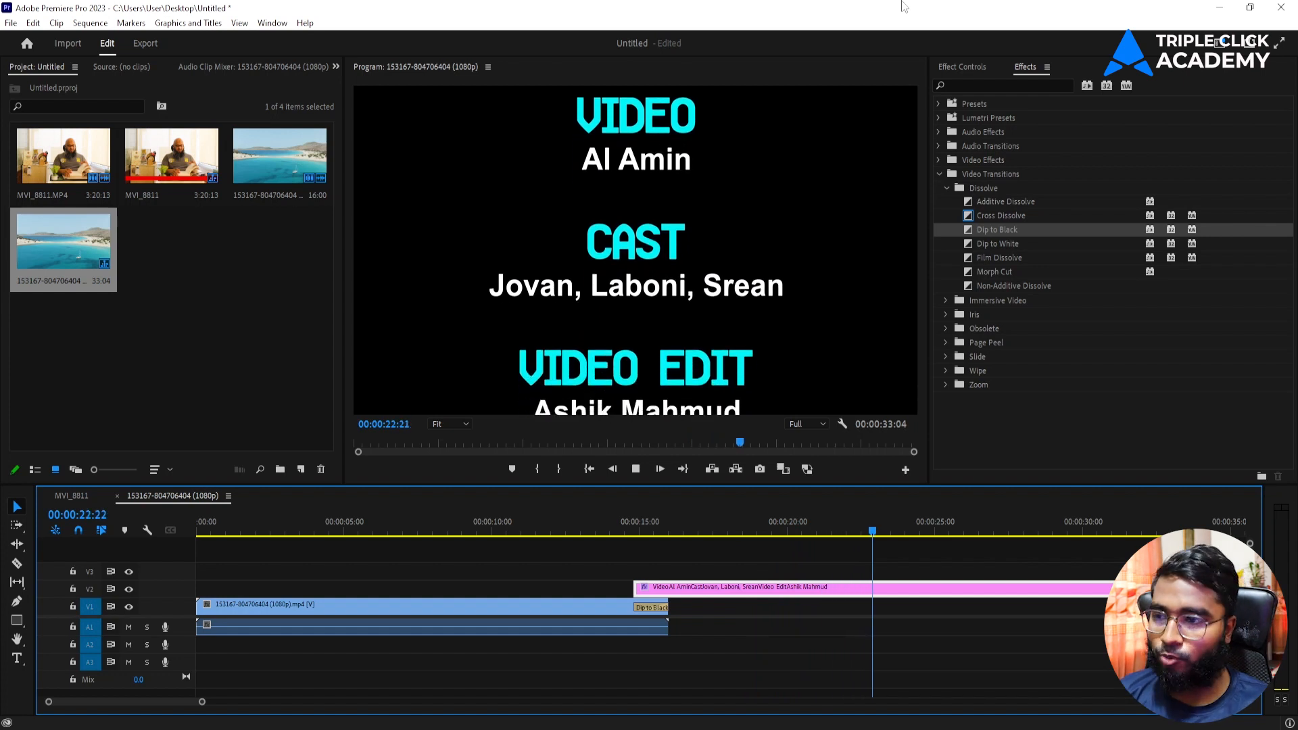
pyautogui.press('space')
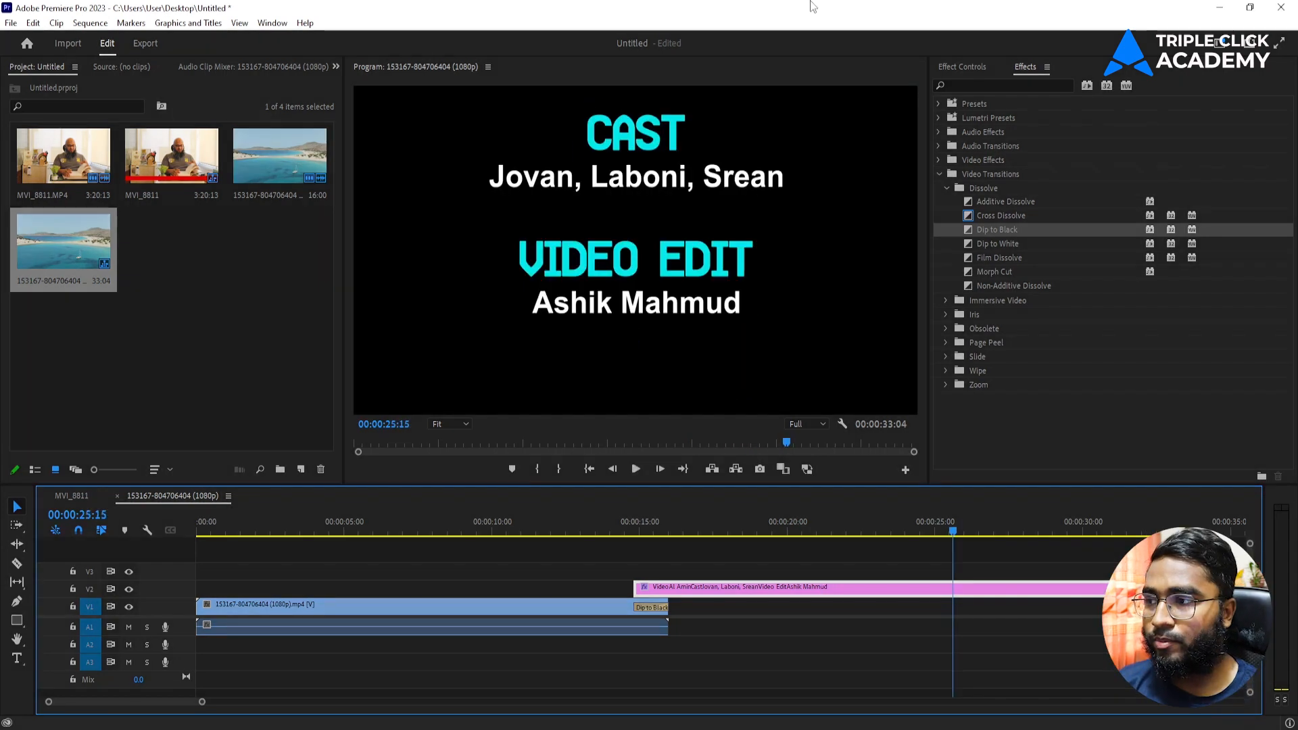
pyautogui.click(93, 330)
pyautogui.click(630, 532)
pyautogui.moveTo(632, 536); pyautogui.dragTo(645, 532)
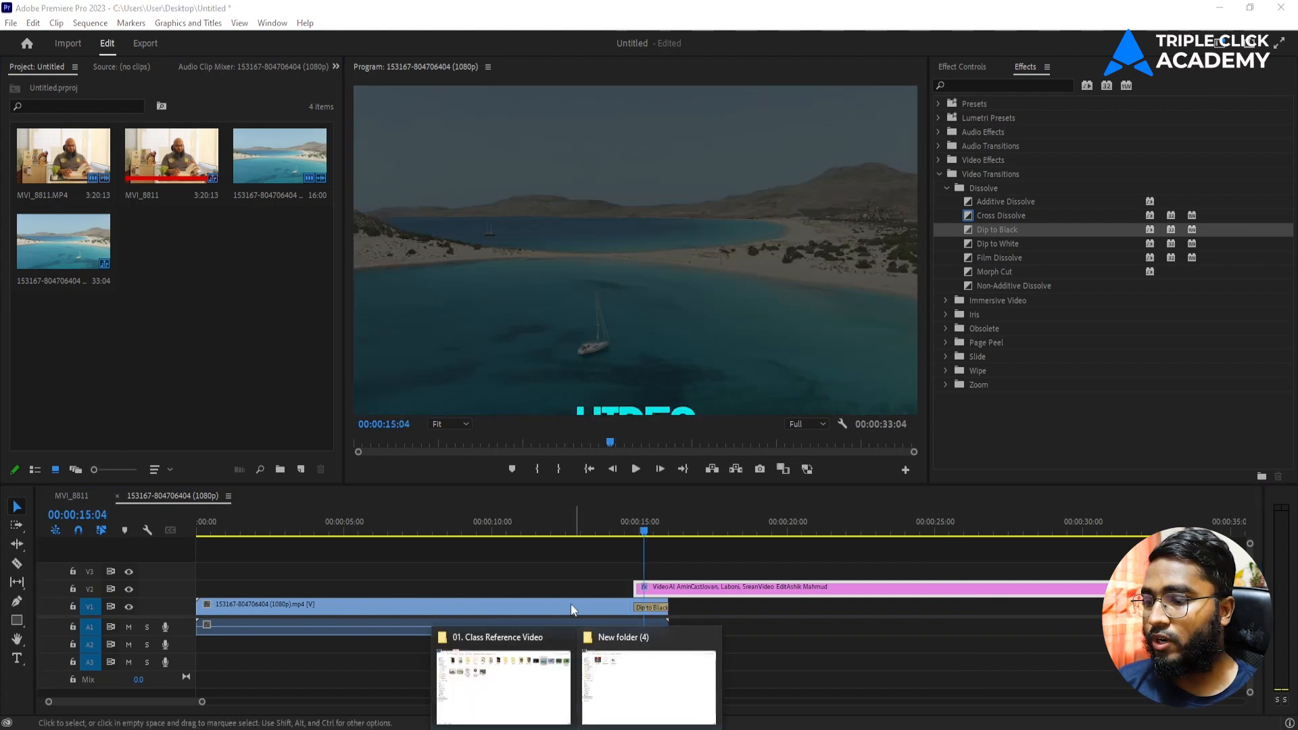
# Step: Import the 164215 poppy clip from the reference folder into the Project panel
pyautogui.click(513, 642)
pyautogui.click(722, 256)
pyautogui.click(963, 111)
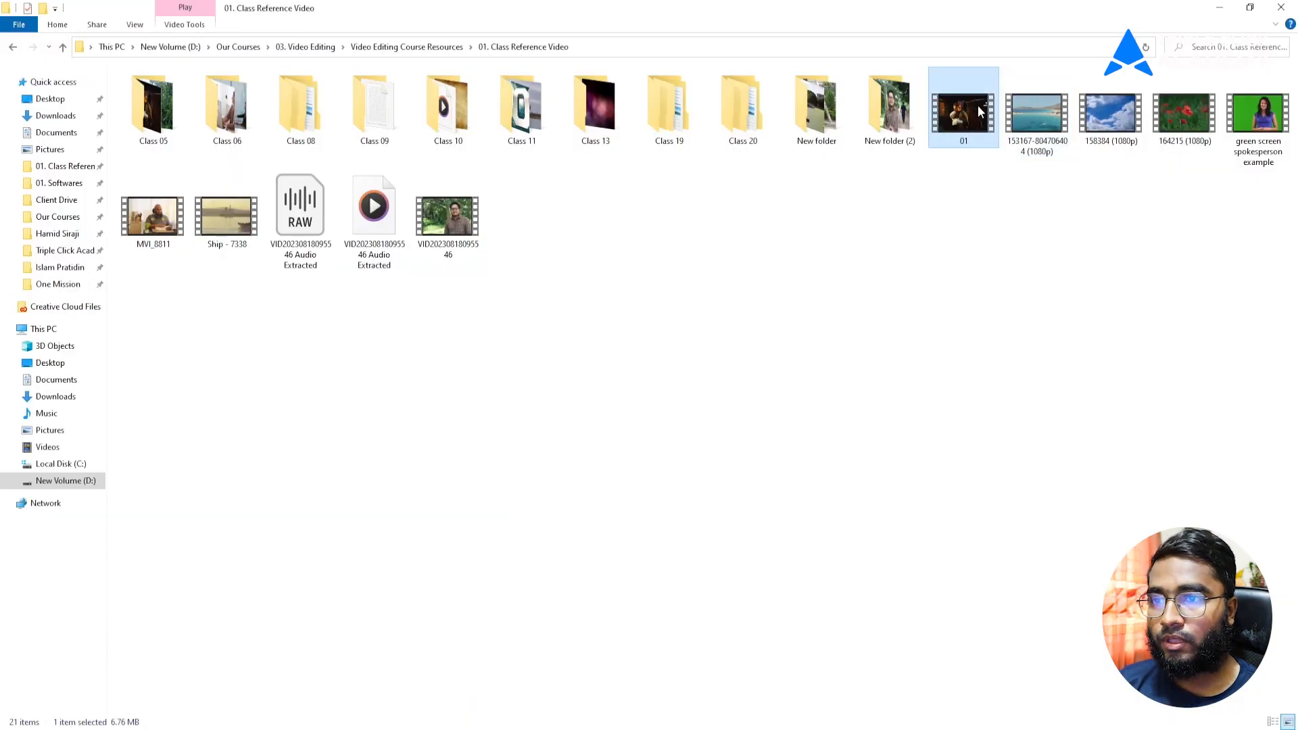
pyautogui.moveTo(1179, 115); pyautogui.dragTo(154, 330)
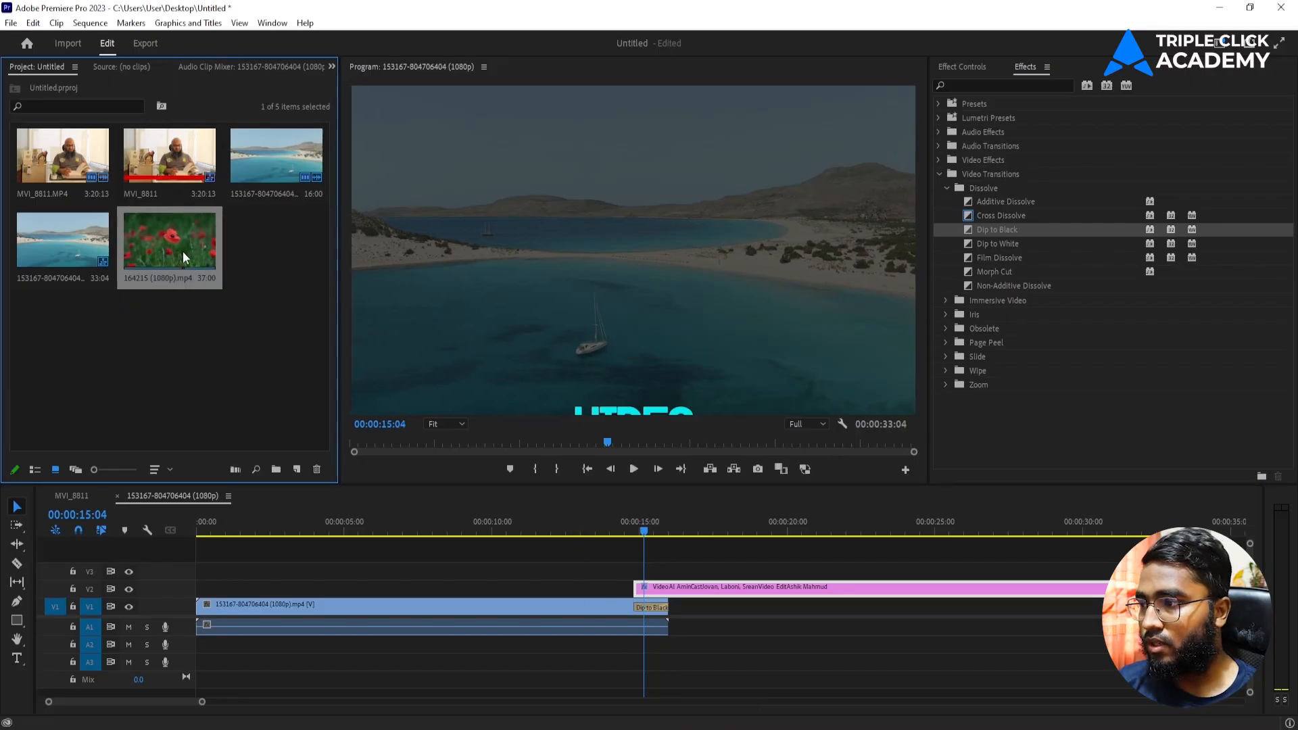
pyautogui.rightClick(177, 251)
pyautogui.click(239, 380)
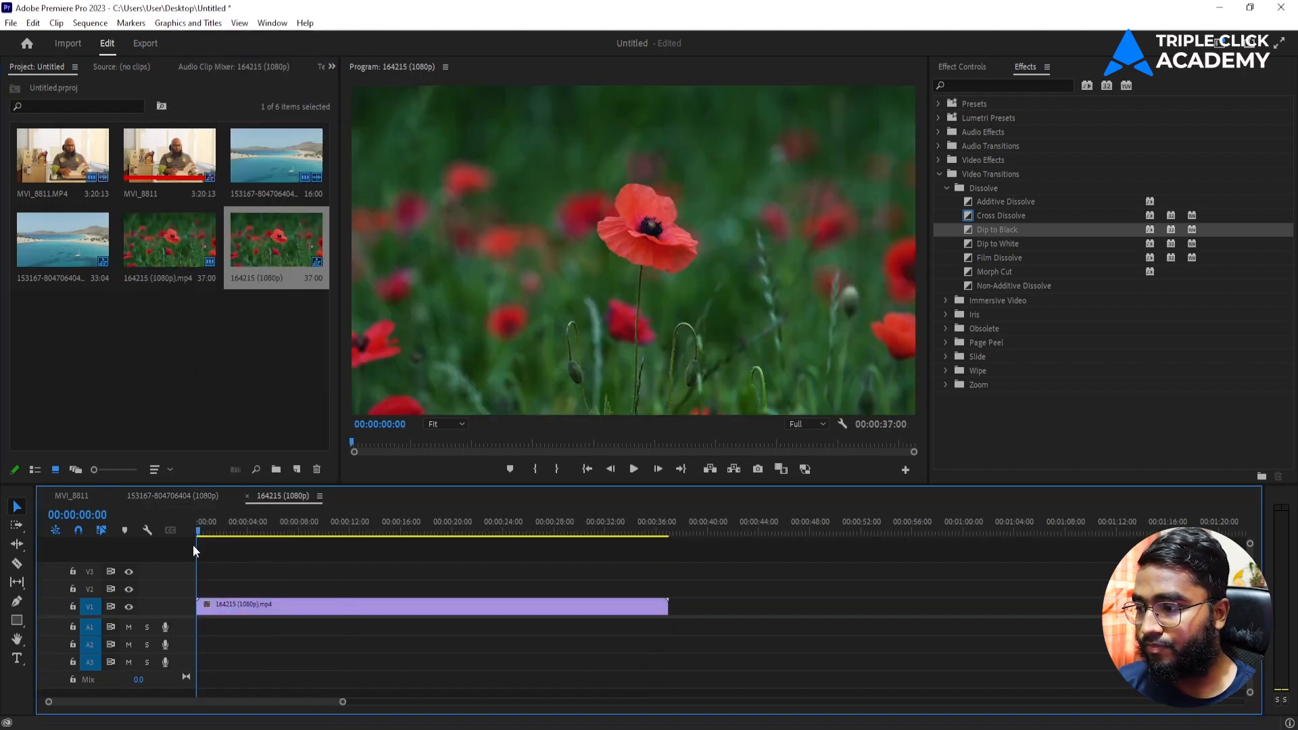
pyautogui.click(300, 549)
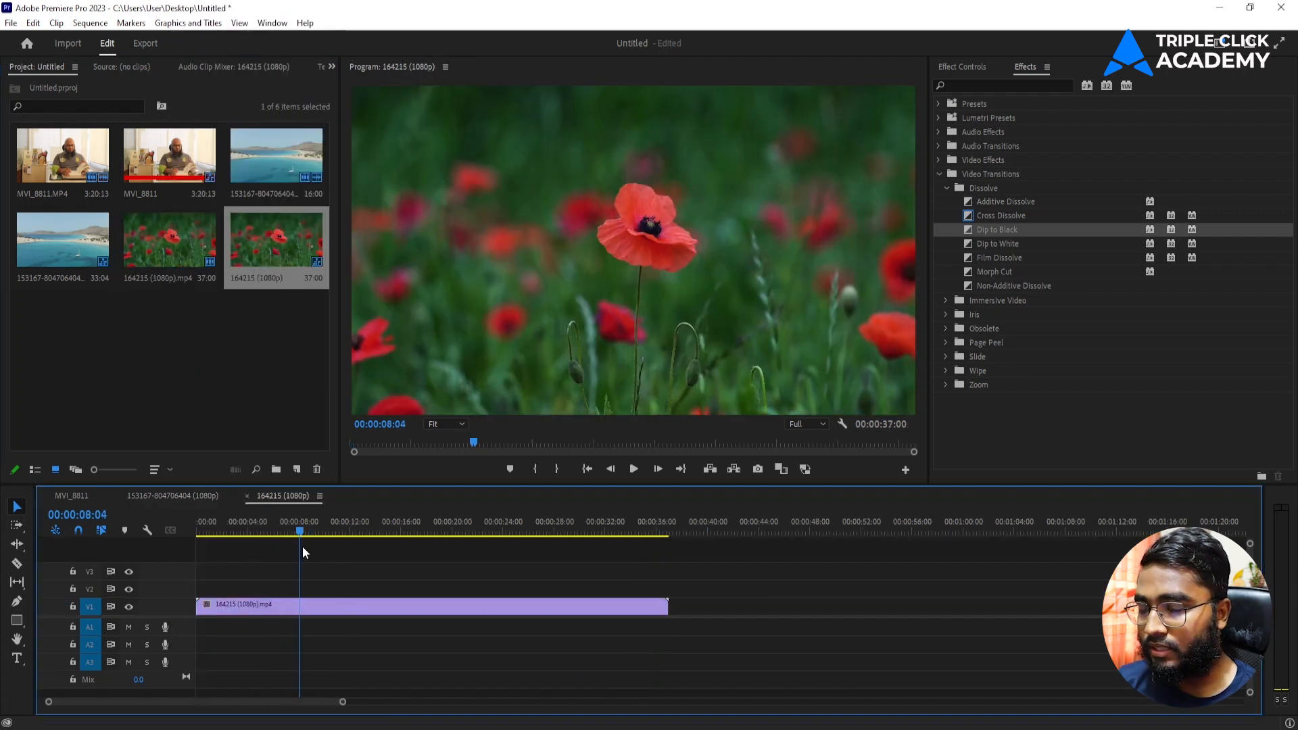
pyautogui.click(938, 175)
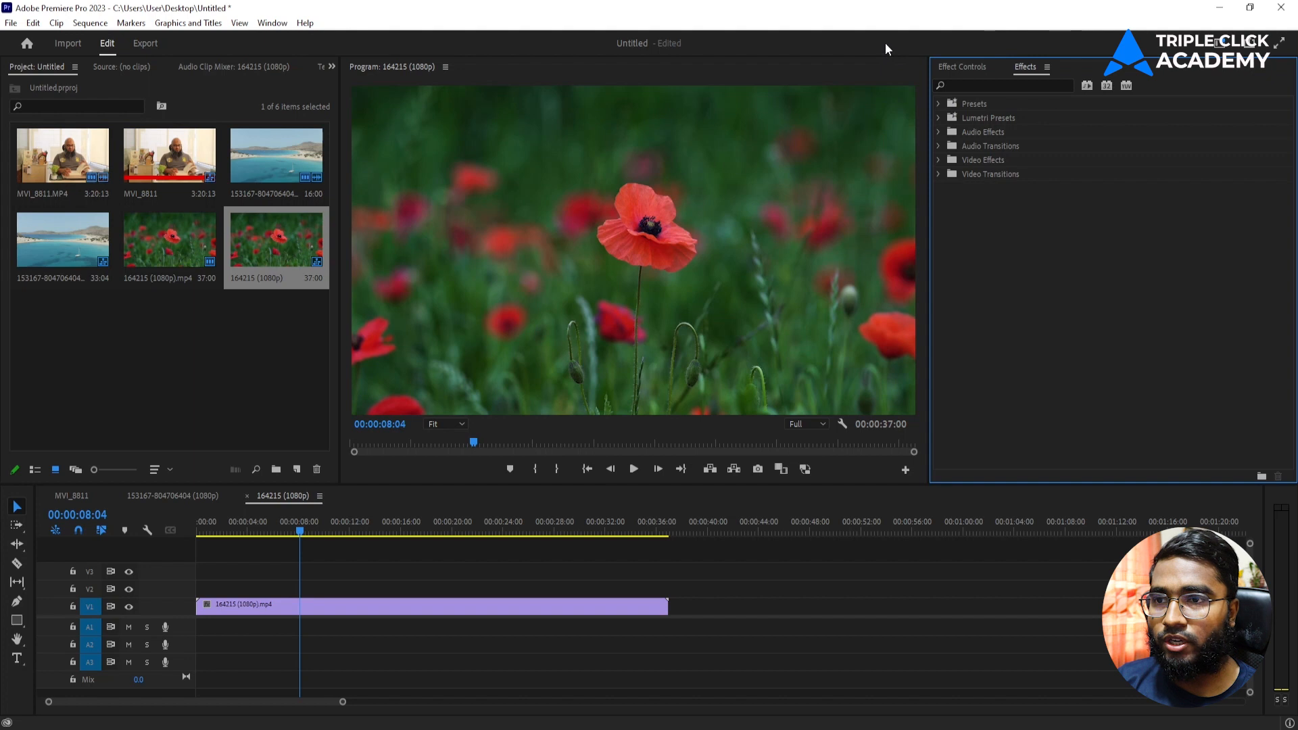
# Step: Switch Premiere Pro to the Essentials workspace layout
pyautogui.click(1220, 44)
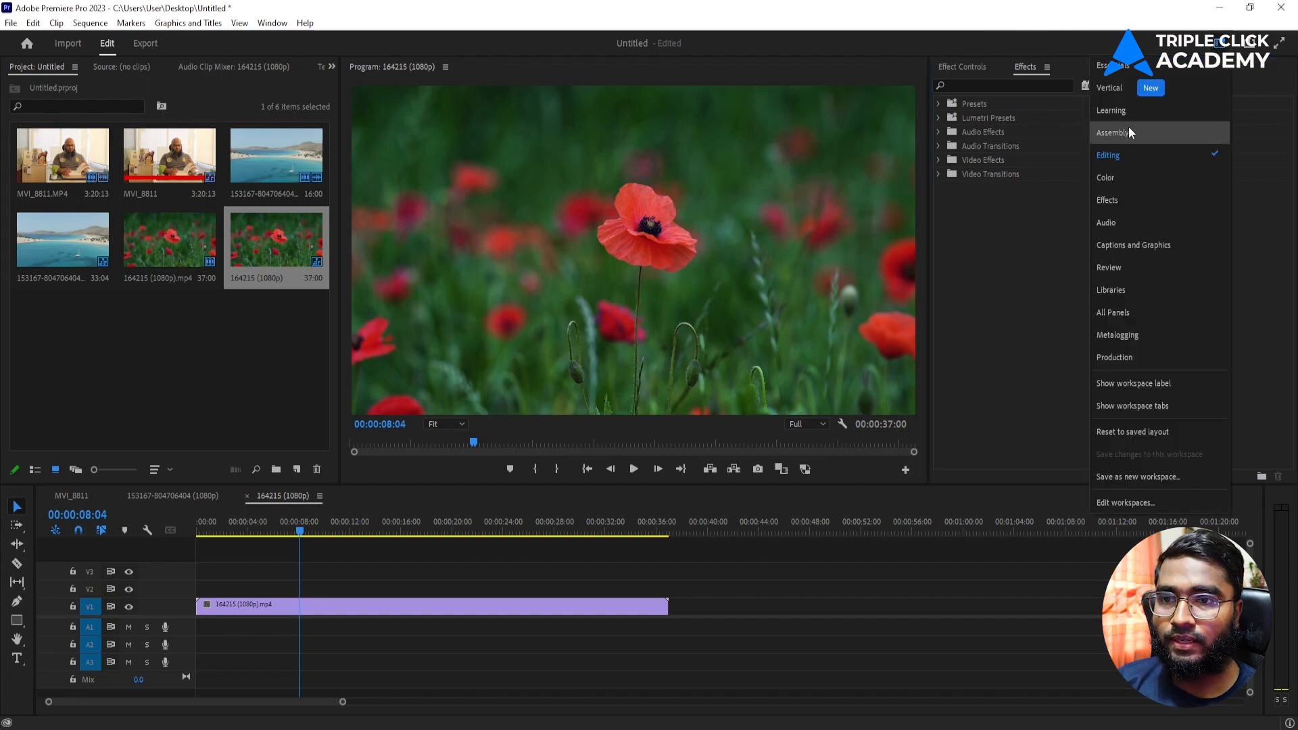
pyautogui.click(1116, 68)
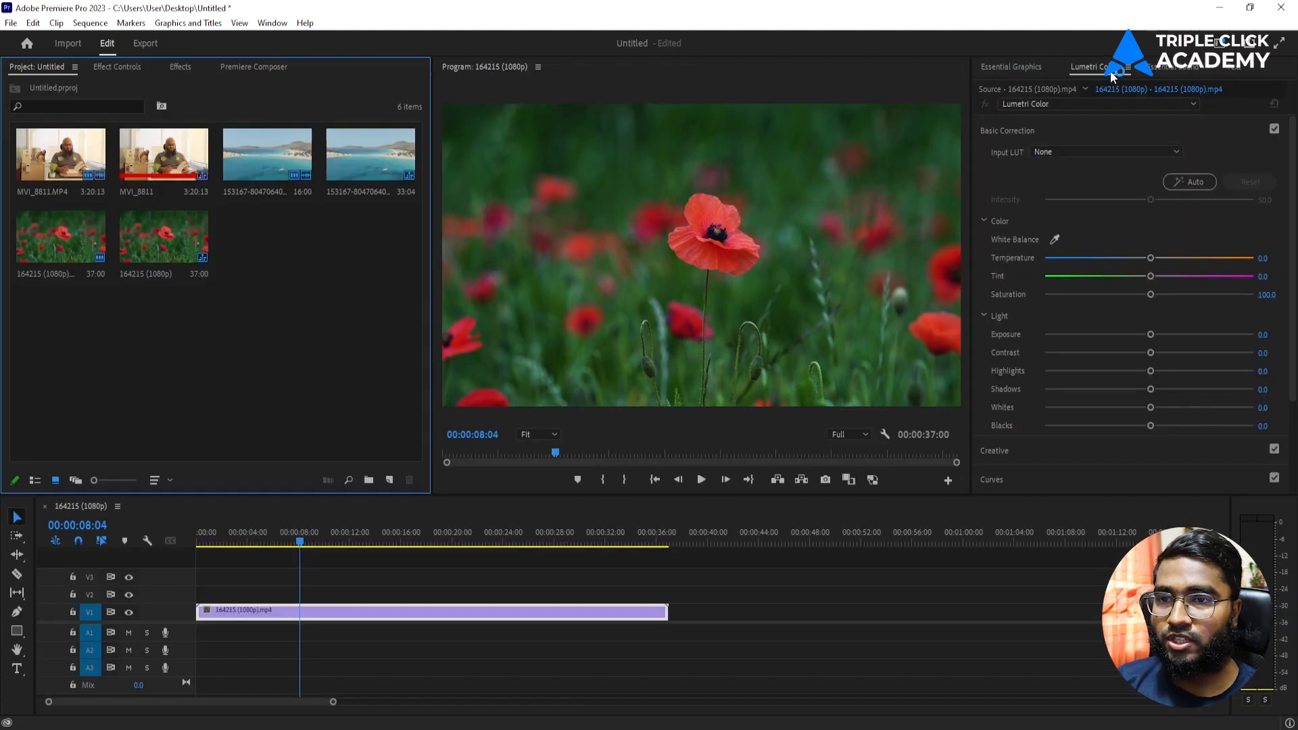
pyautogui.click(1177, 68)
pyautogui.click(1115, 70)
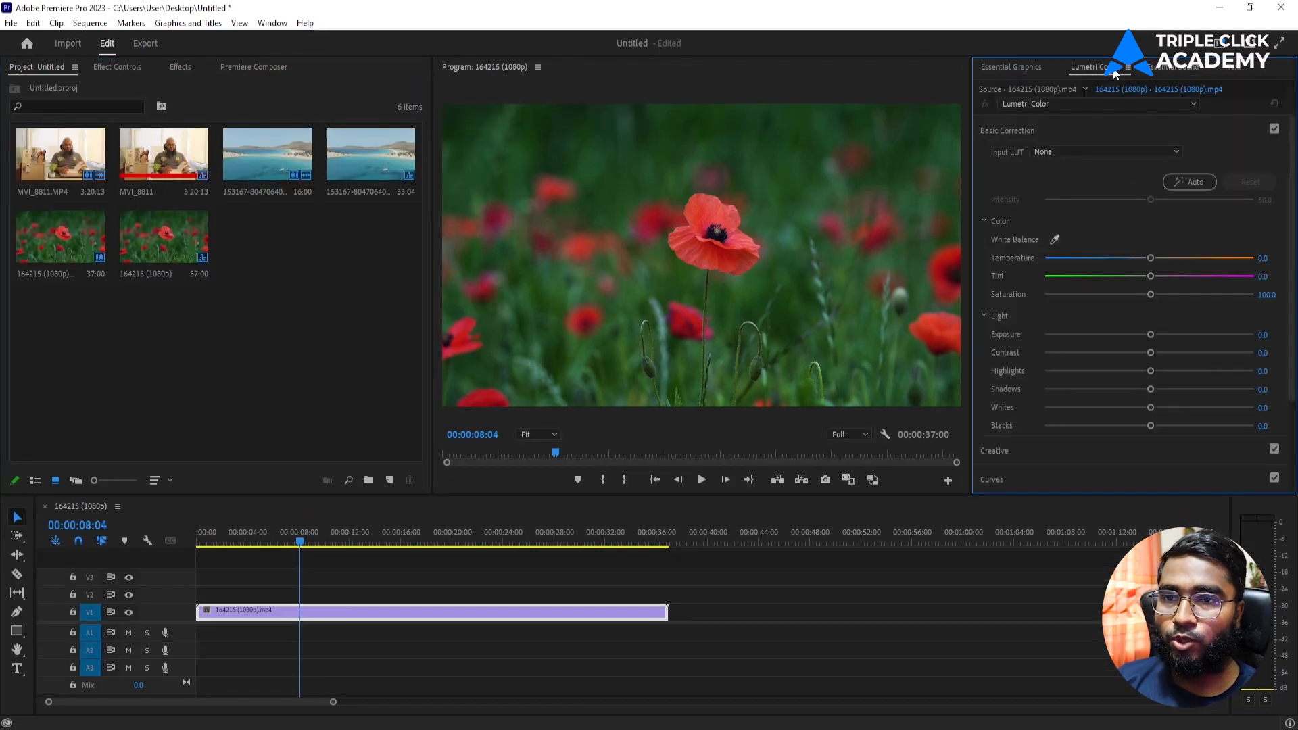
# Step: With Local Templates Folder ticked in Essential Graphics, drag Bold Image Caption onto V2 over the poppy clip
pyautogui.click(1013, 69)
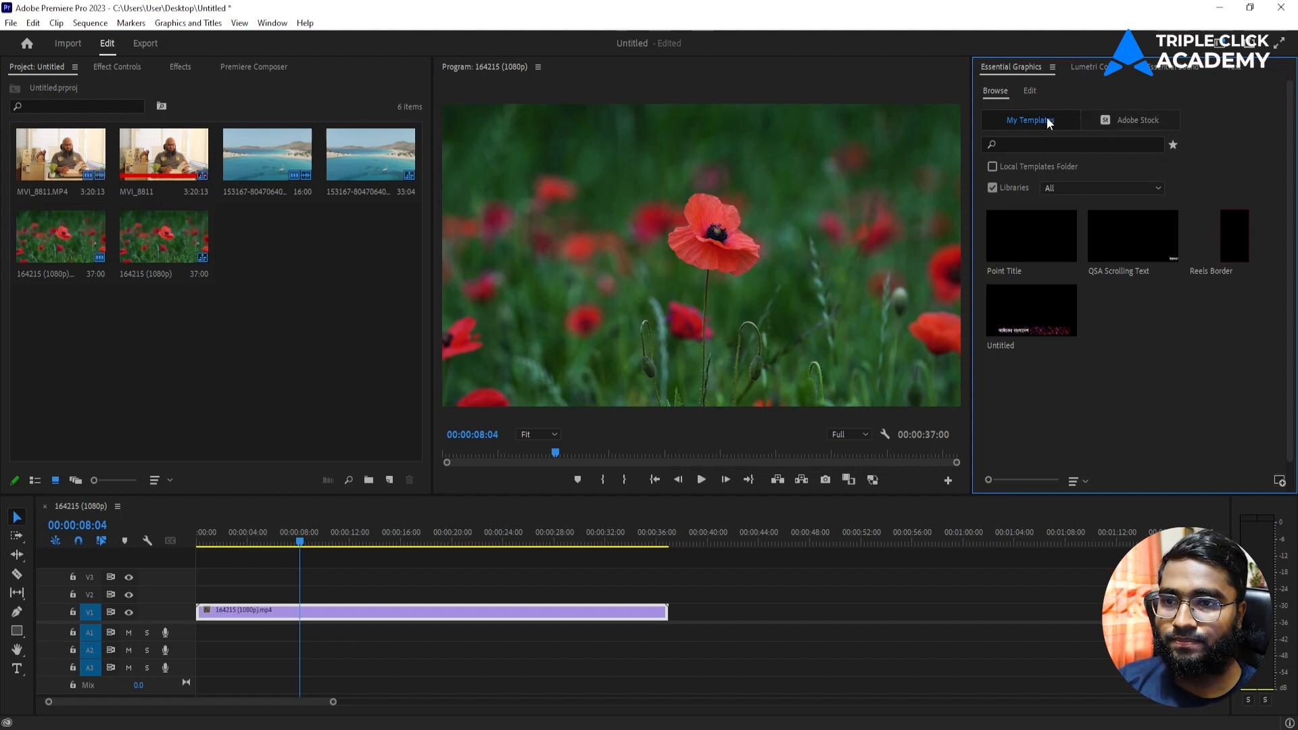
pyautogui.click(990, 167)
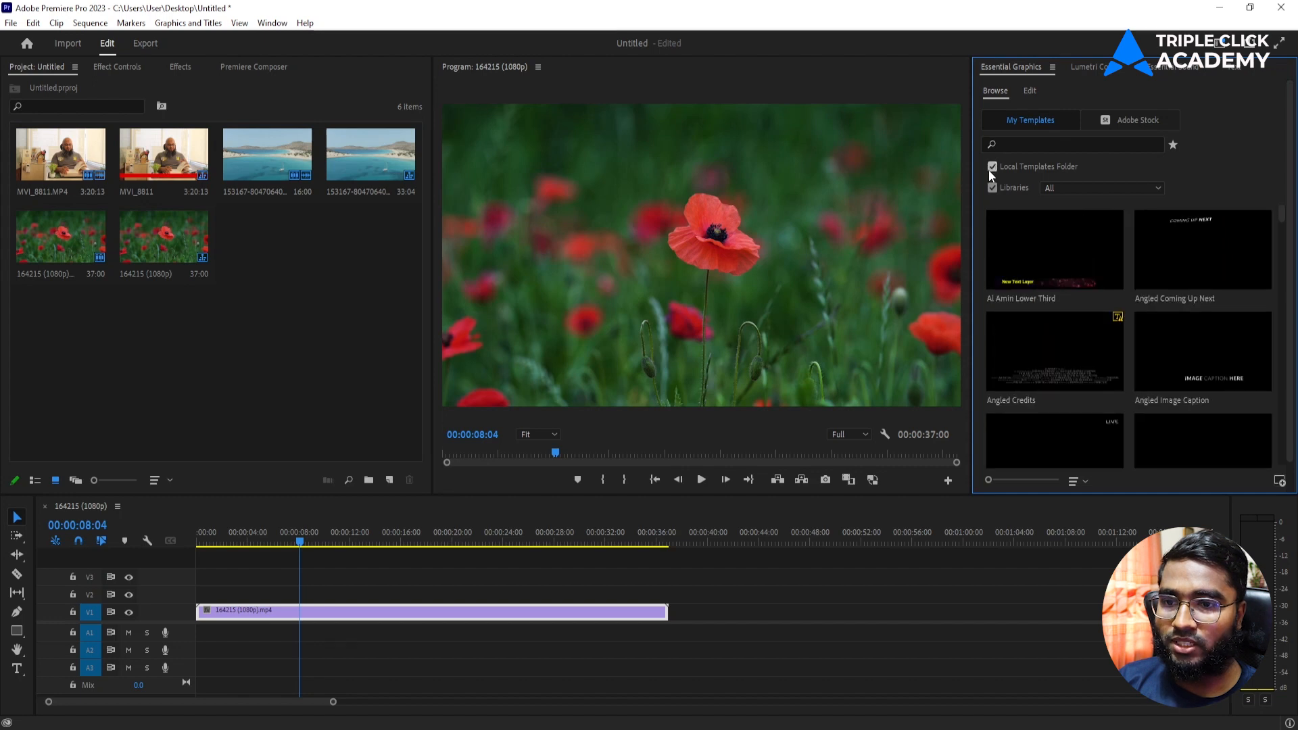
pyautogui.scroll(-10, 1073, 354)
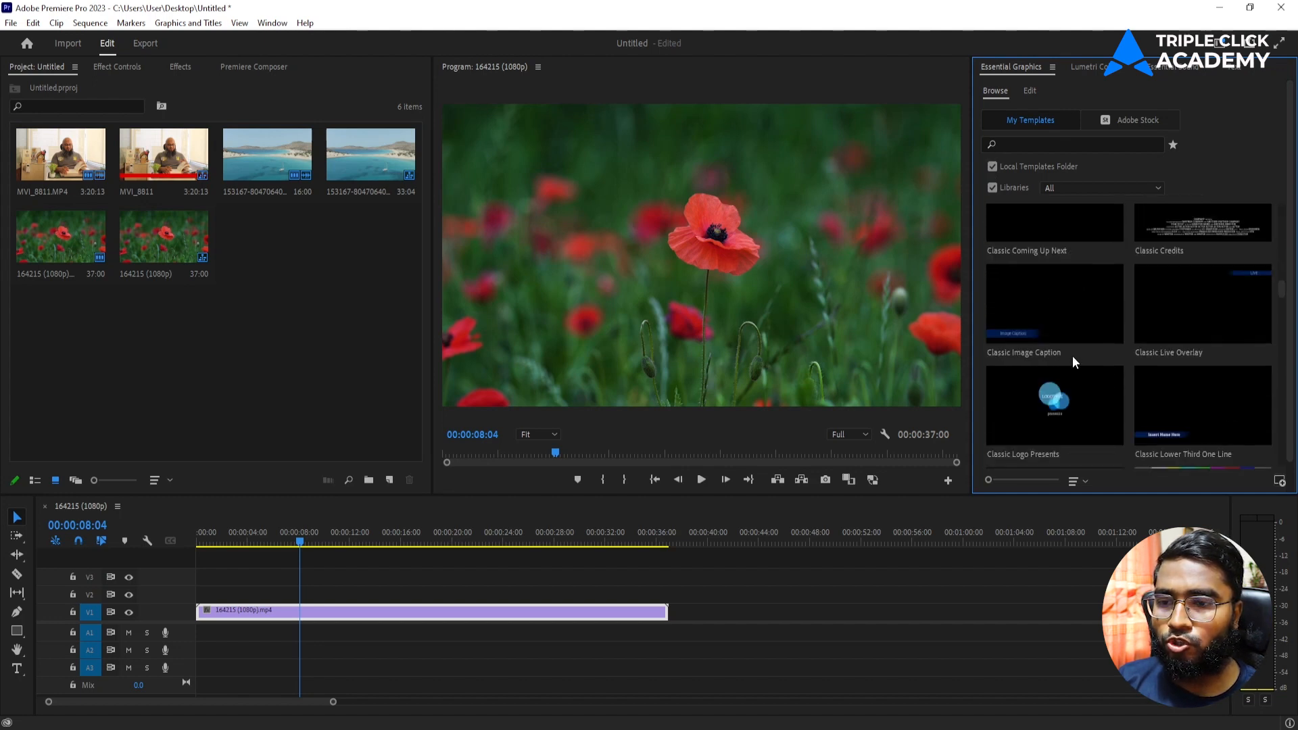
pyautogui.scroll(5, 984, 356)
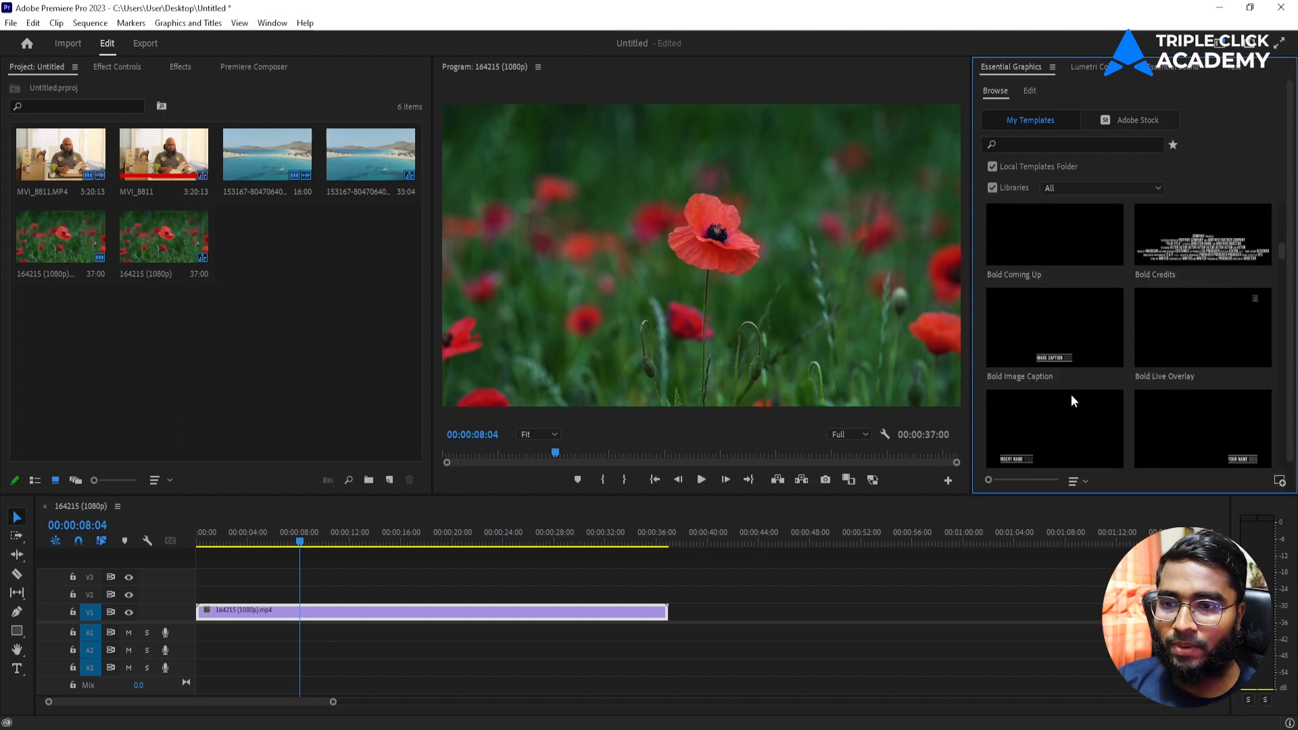
pyautogui.scroll(-3, 1149, 355)
pyautogui.scroll(3, 1057, 322)
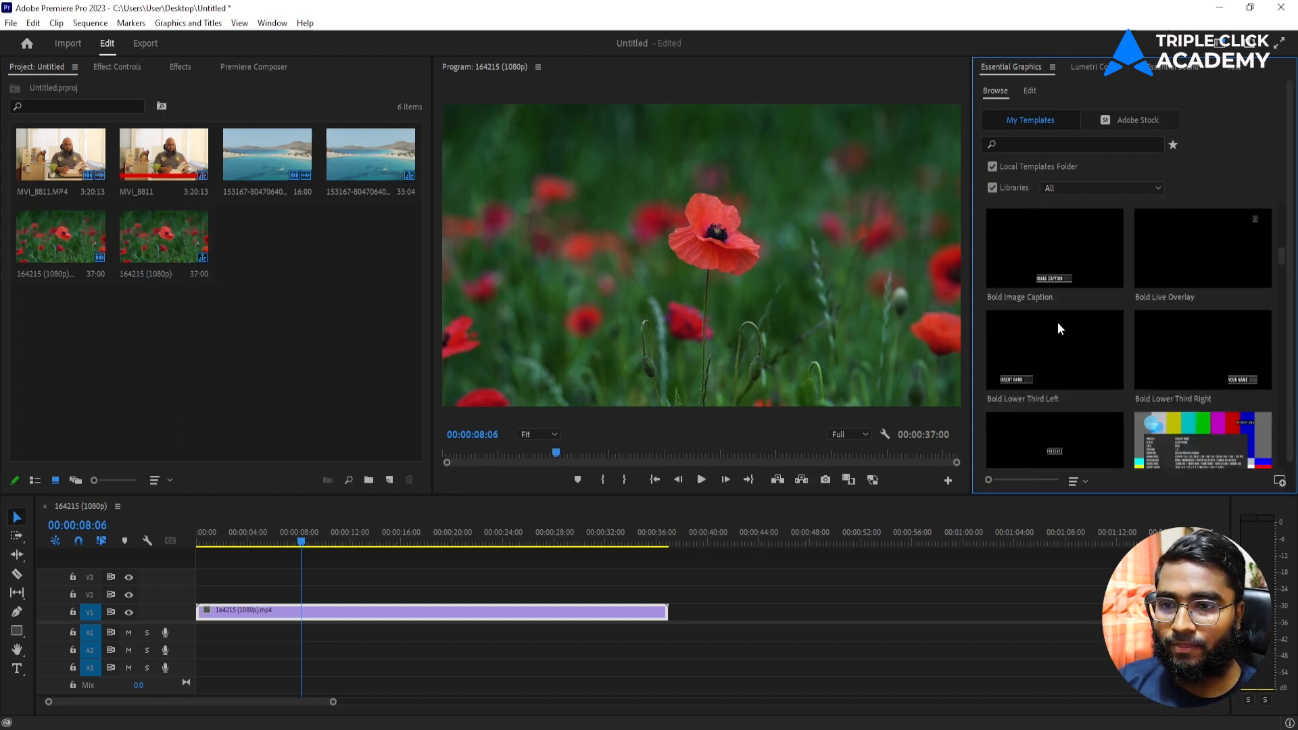
pyautogui.moveTo(1073, 337); pyautogui.dragTo(252, 598)
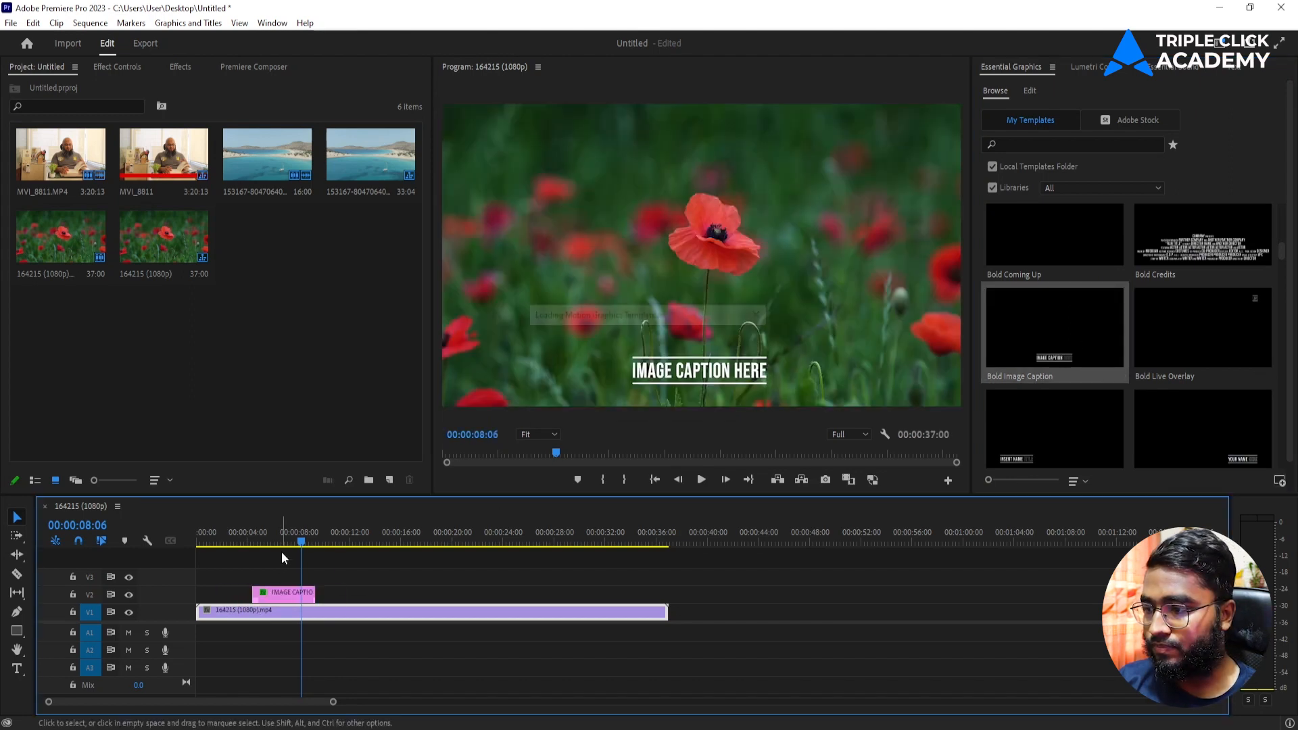
# Step: Play back the Bold Image Caption animation from just before it starts
pyautogui.click(248, 541)
pyautogui.press('space')
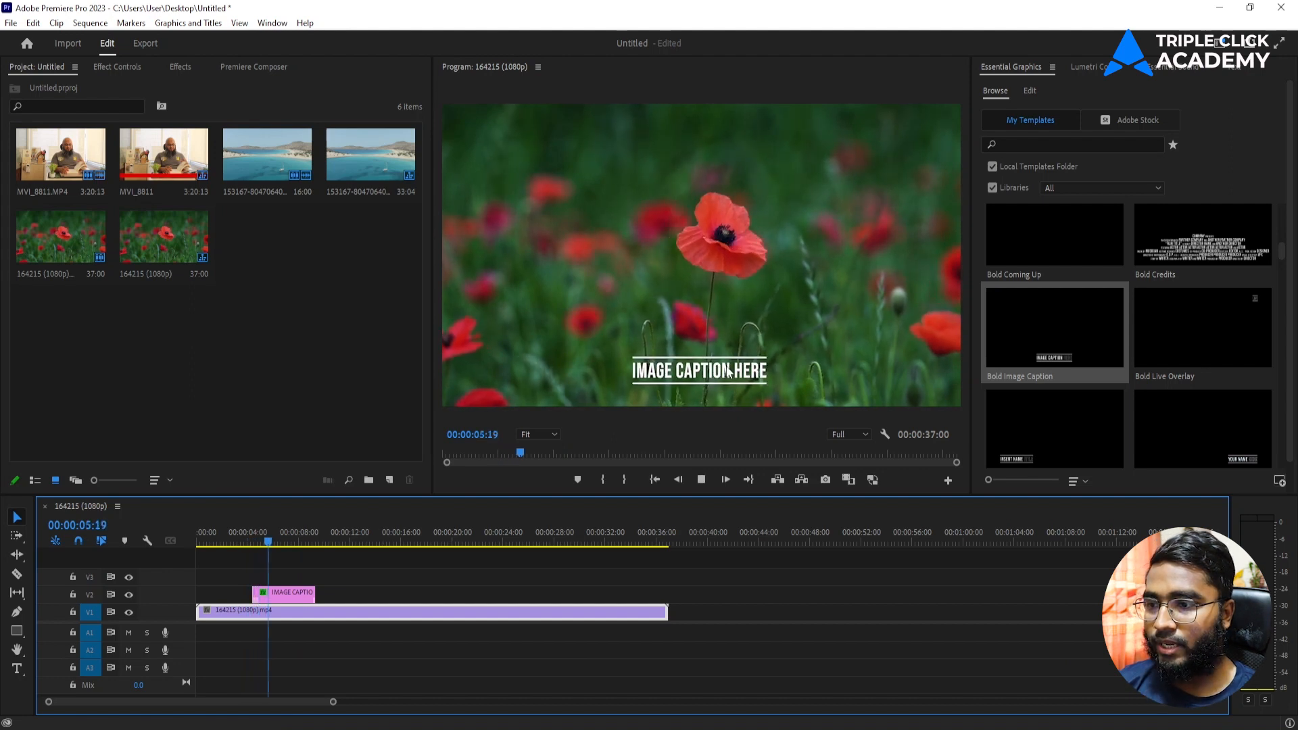
pyautogui.click(256, 545)
pyautogui.press('space')
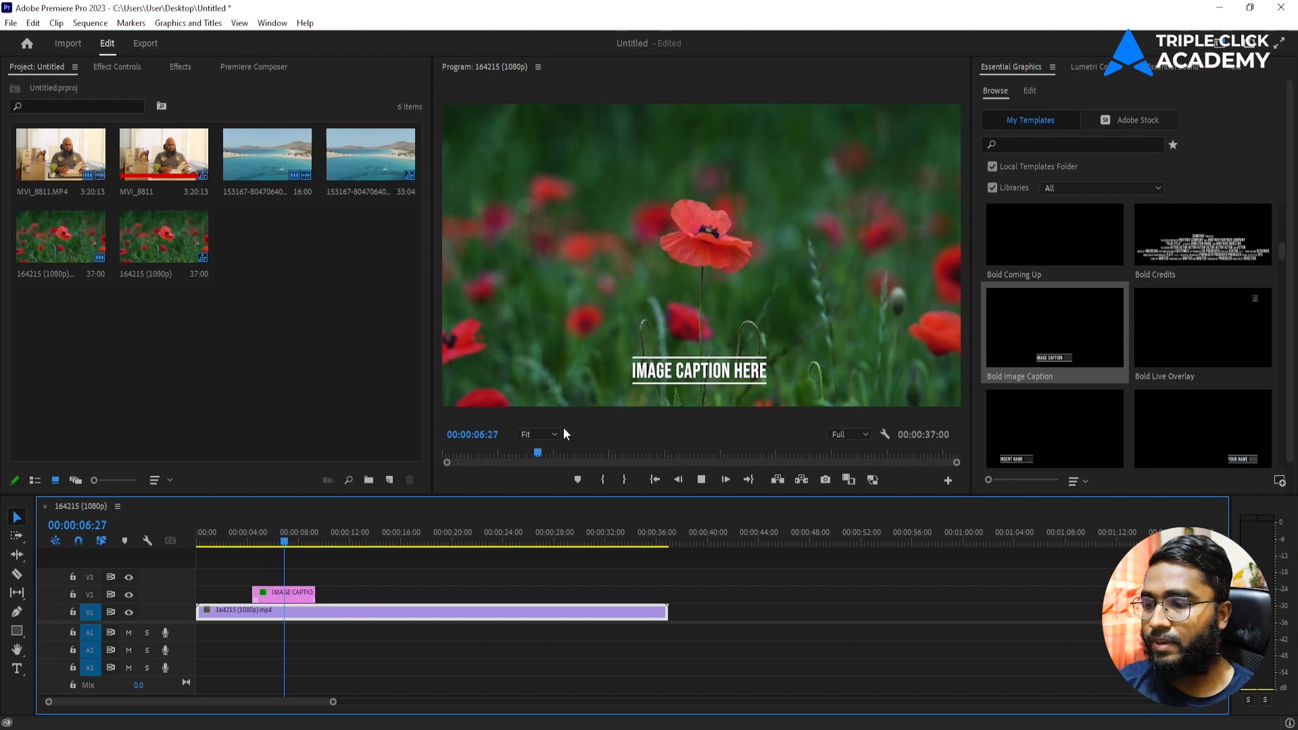
pyautogui.press('space')
# Step: Inspect the caption's two Shape layers and its IMAGE CAPTION HERE text layer, then switch to Chrome
pyautogui.click(304, 595)
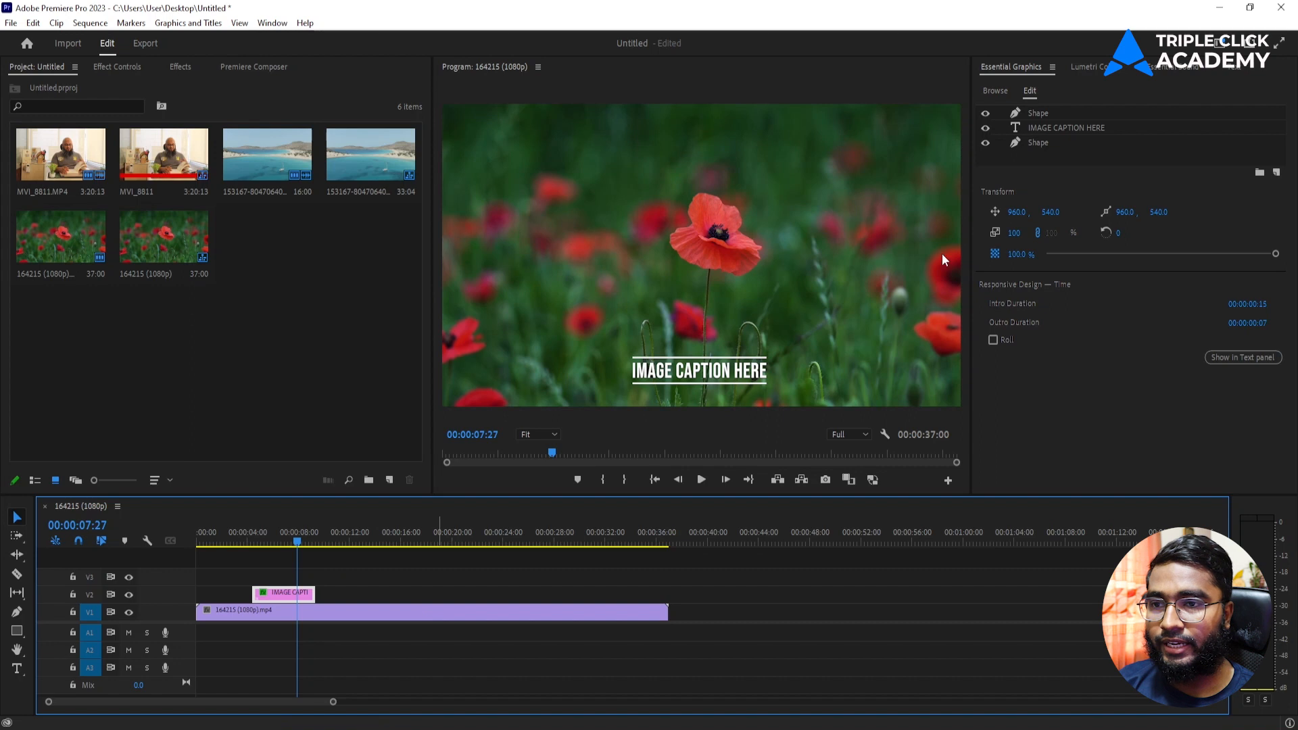
pyautogui.click(1065, 115)
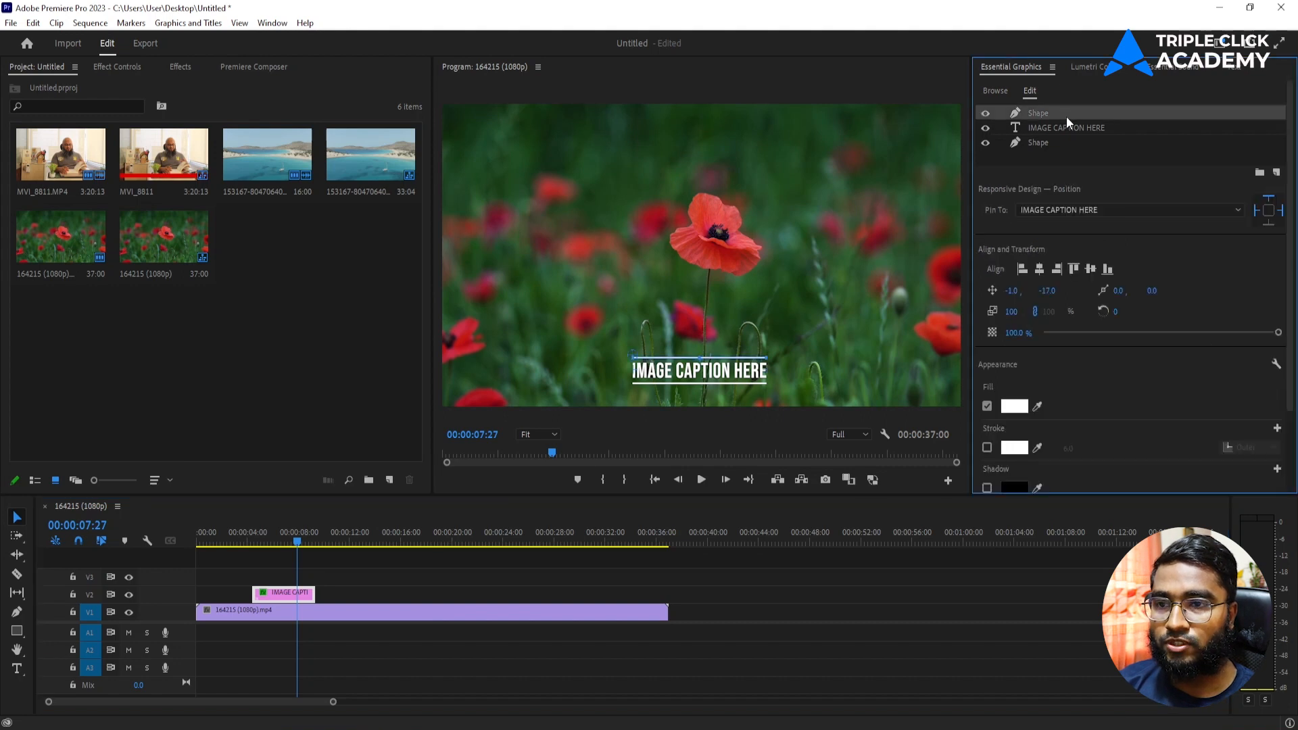
pyautogui.click(1060, 140)
pyautogui.click(1115, 129)
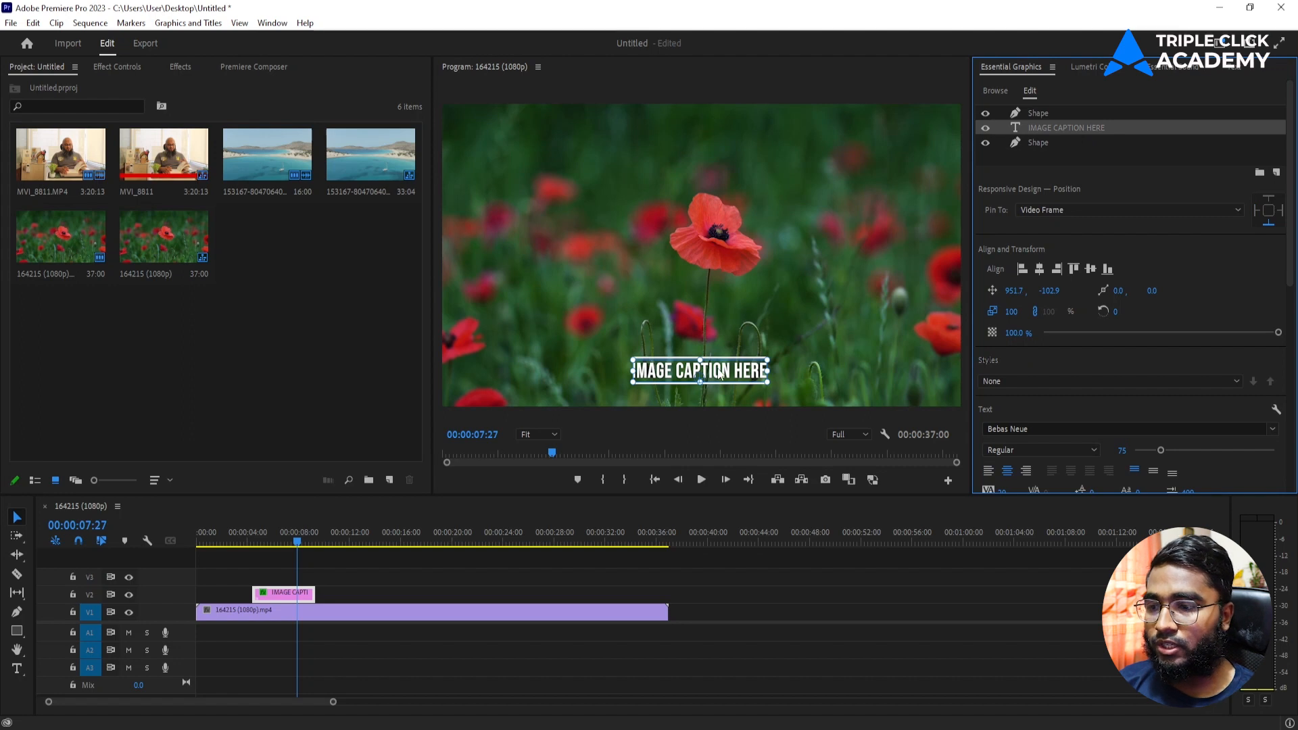
pyautogui.click(771, 728)
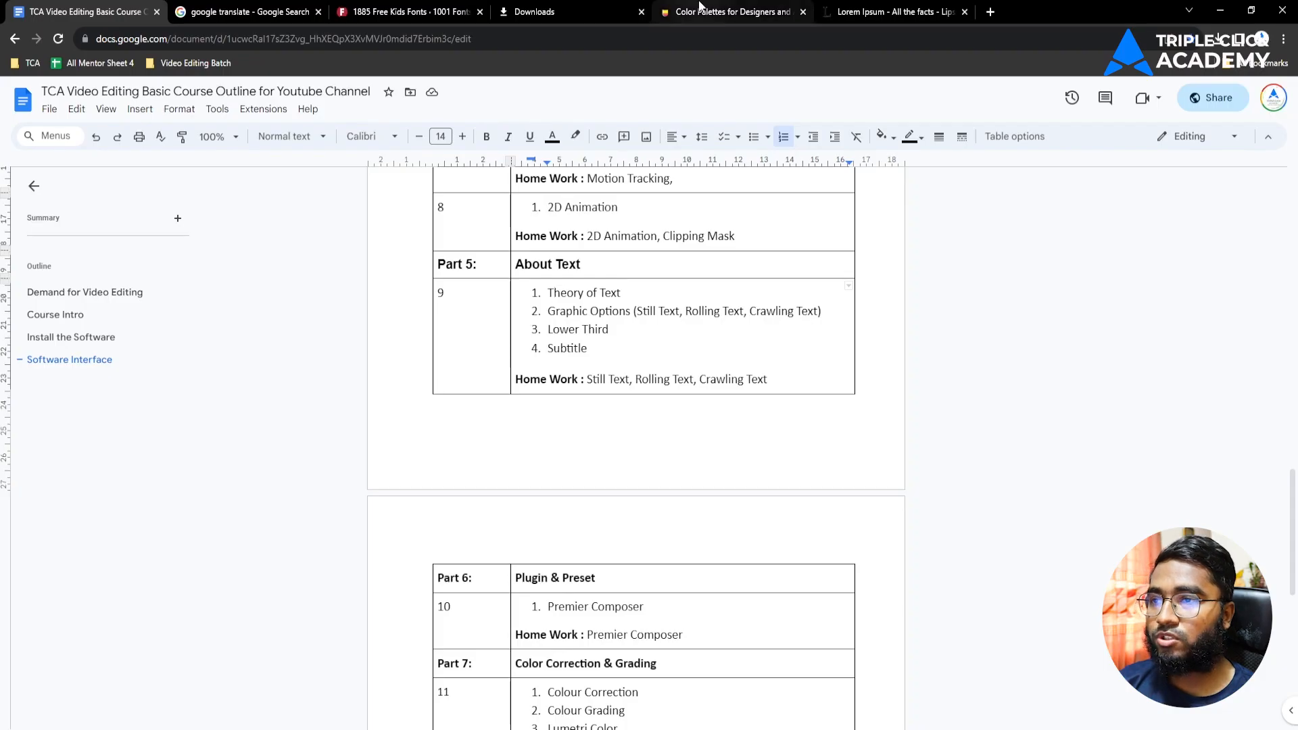
# Step: Copy 'It is a long established fact that a reader will be distracted' from lipsum.com into the caption
pyautogui.click(880, 10)
pyautogui.click(710, 303)
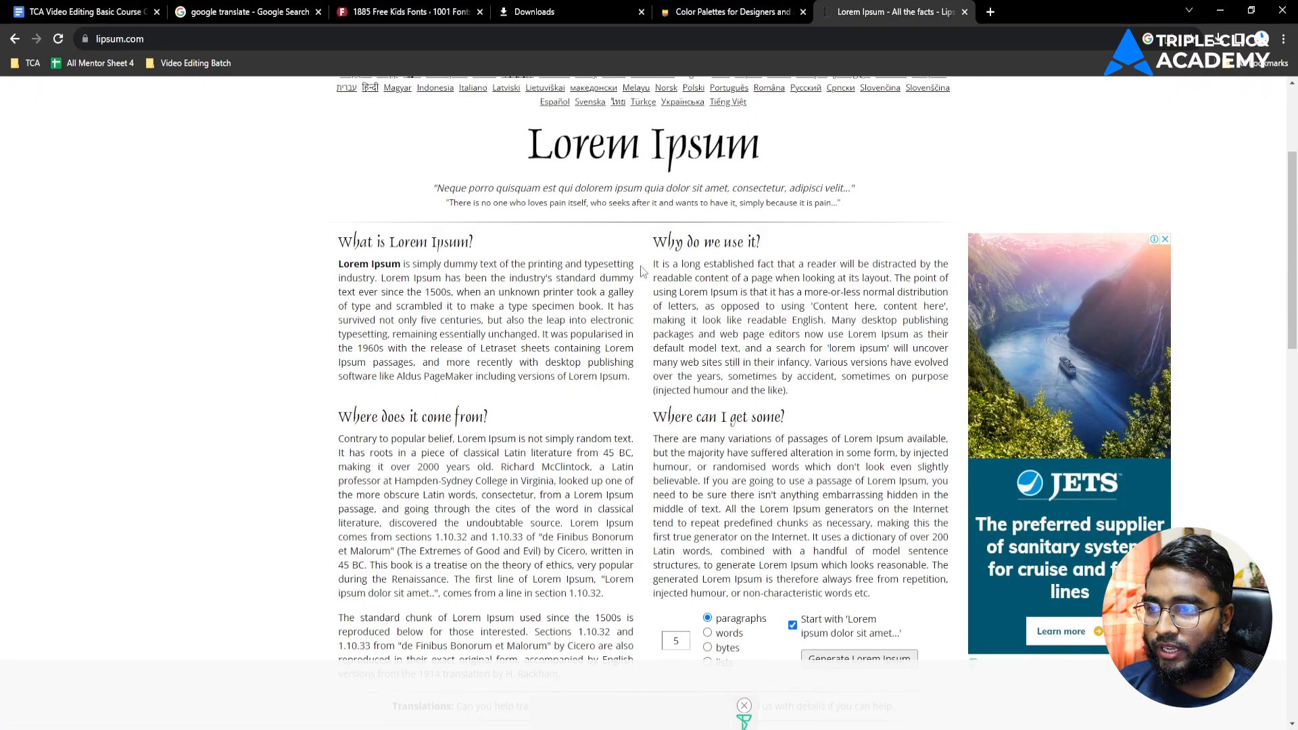
pyautogui.moveTo(654, 263); pyautogui.dragTo(916, 264)
pyautogui.hotkey('ctrl', 'c')
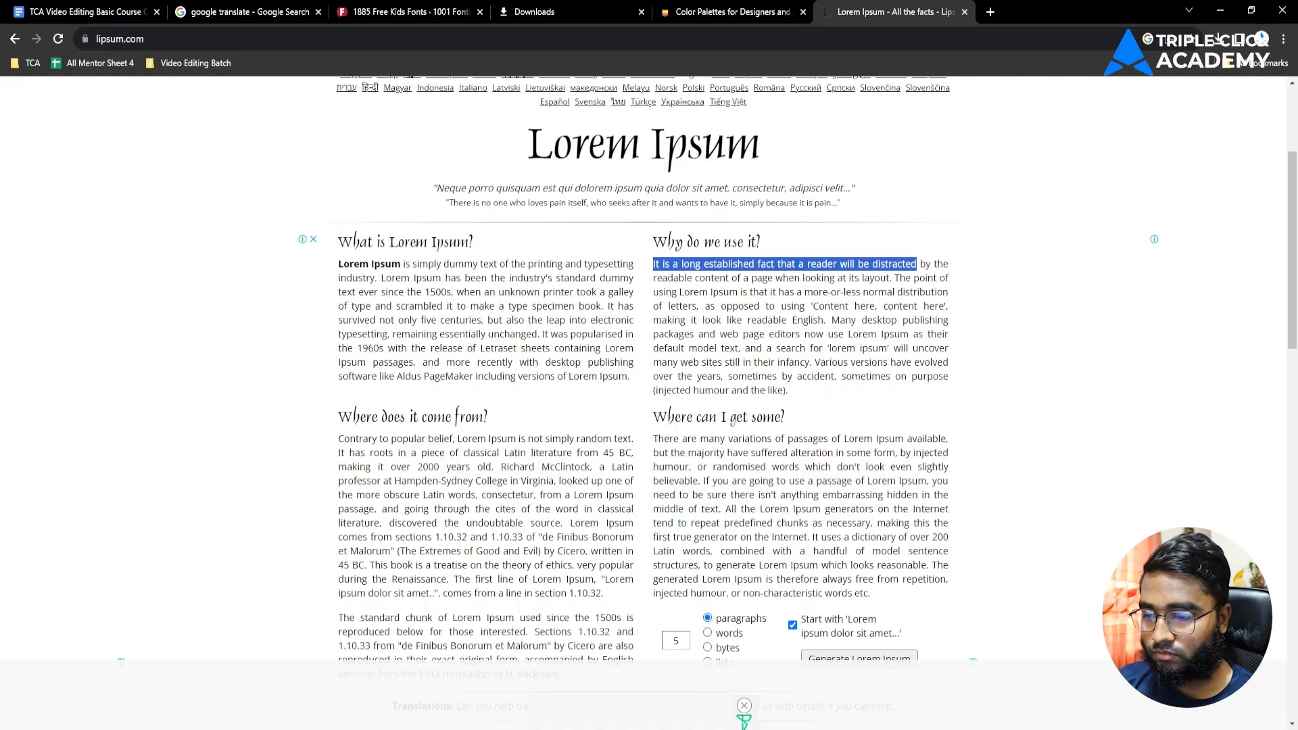
pyautogui.hotkey('alt', 'Tab')
pyautogui.doubleClick(722, 370)
# Step: Paste the lipsum sentence as the caption text and move the caption clip to the sequence start
pyautogui.hotkey('ctrl', 'v')
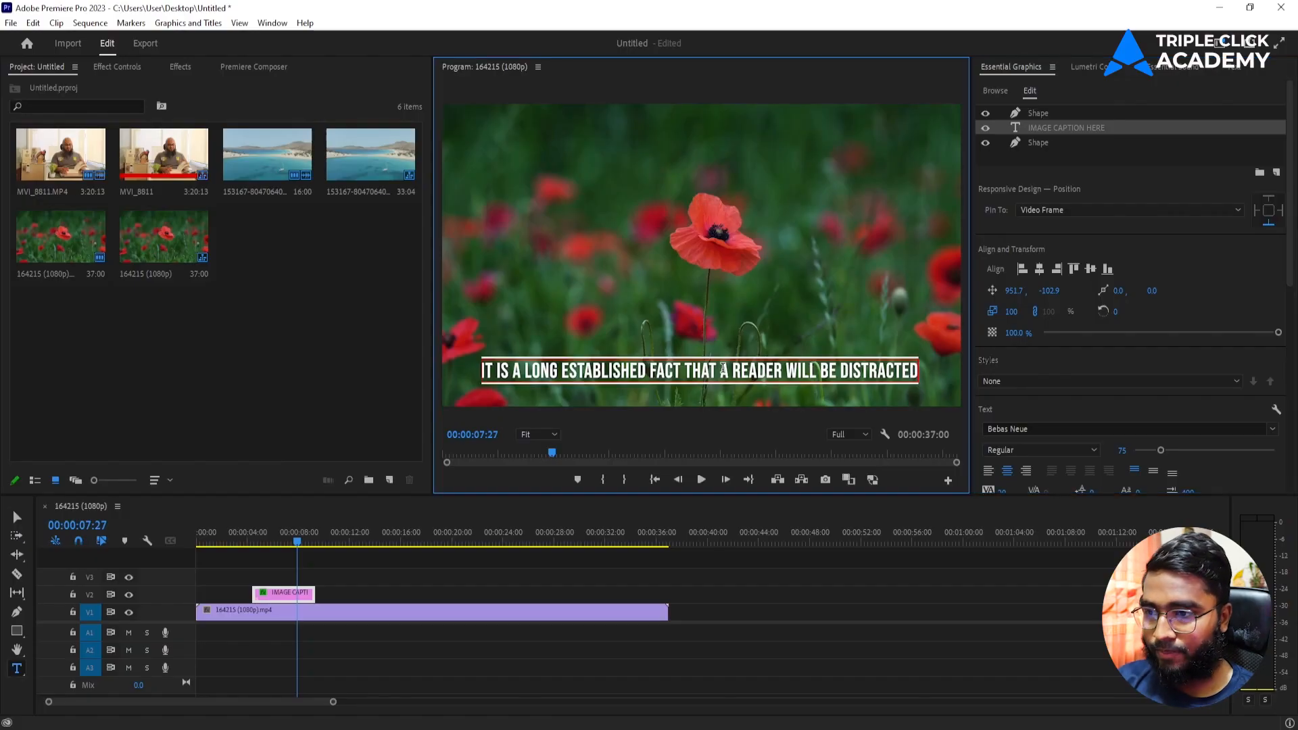
pyautogui.click(16, 517)
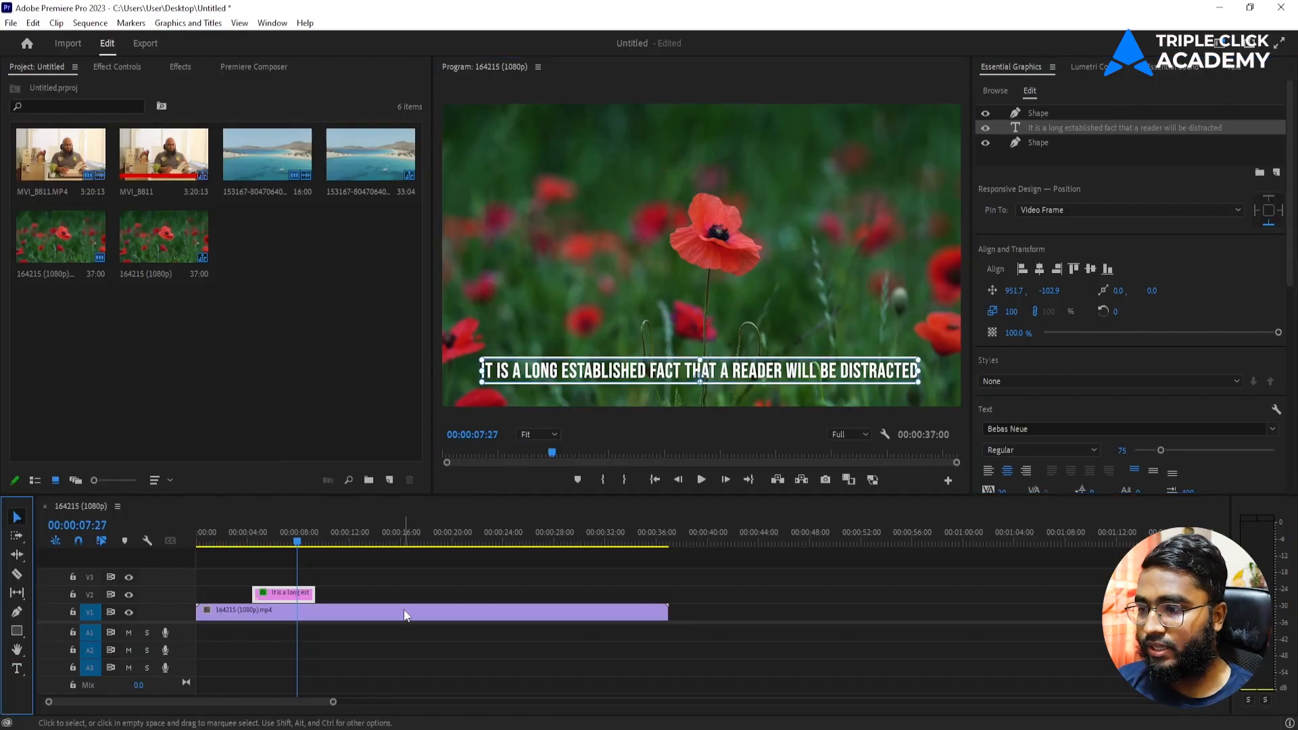
pyautogui.click(406, 615)
pyautogui.moveTo(282, 596); pyautogui.dragTo(228, 595)
# Step: Shorten the caption clip's end, preview it from the start, then delete the caption
pyautogui.press('Home')
pyautogui.press('space')
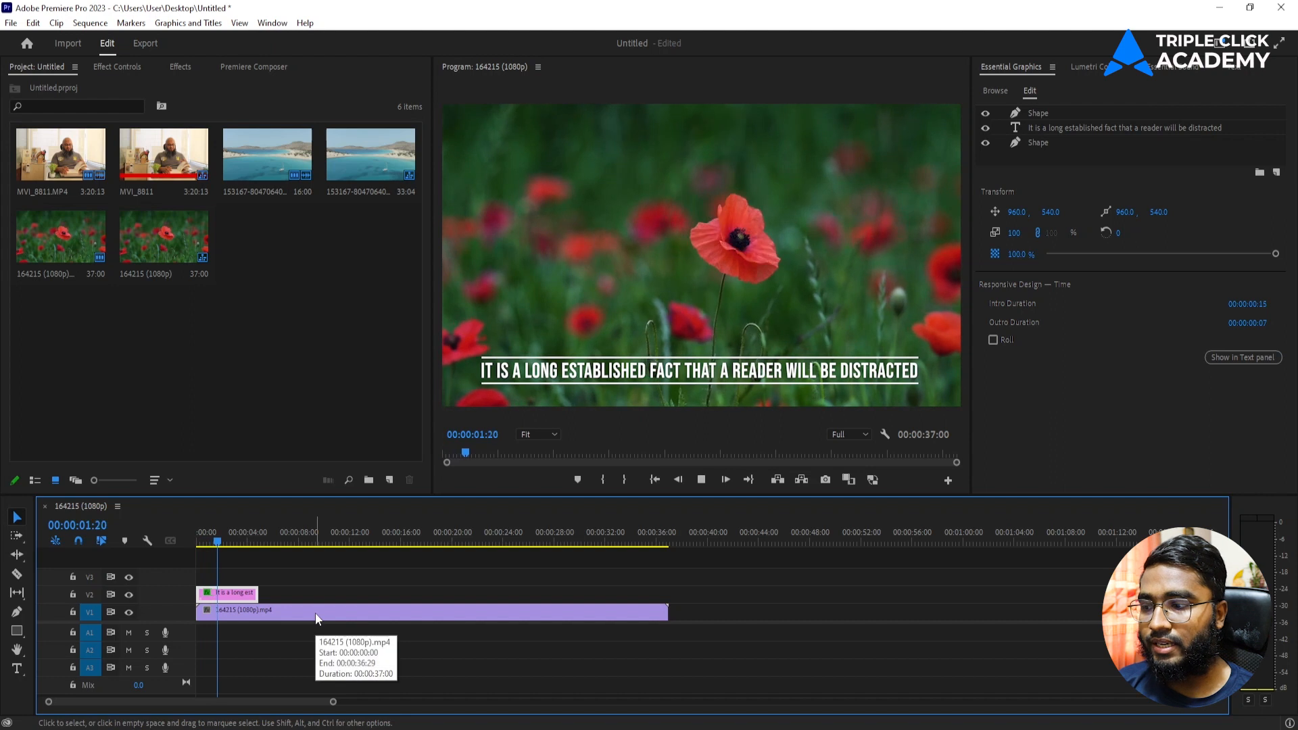
pyautogui.moveTo(333, 703); pyautogui.dragTo(254, 696)
pyautogui.press('space')
pyautogui.moveTo(393, 590); pyautogui.dragTo(265, 590)
pyautogui.press('Home')
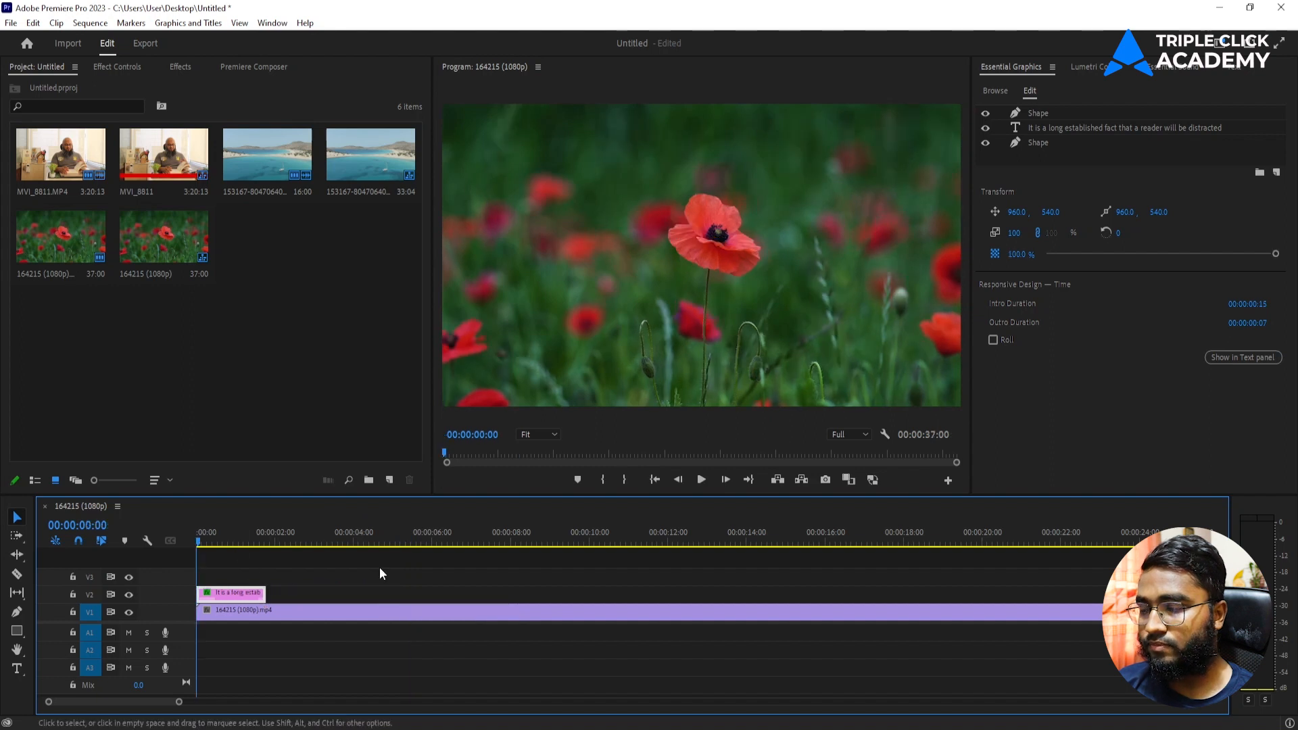
pyautogui.press('space')
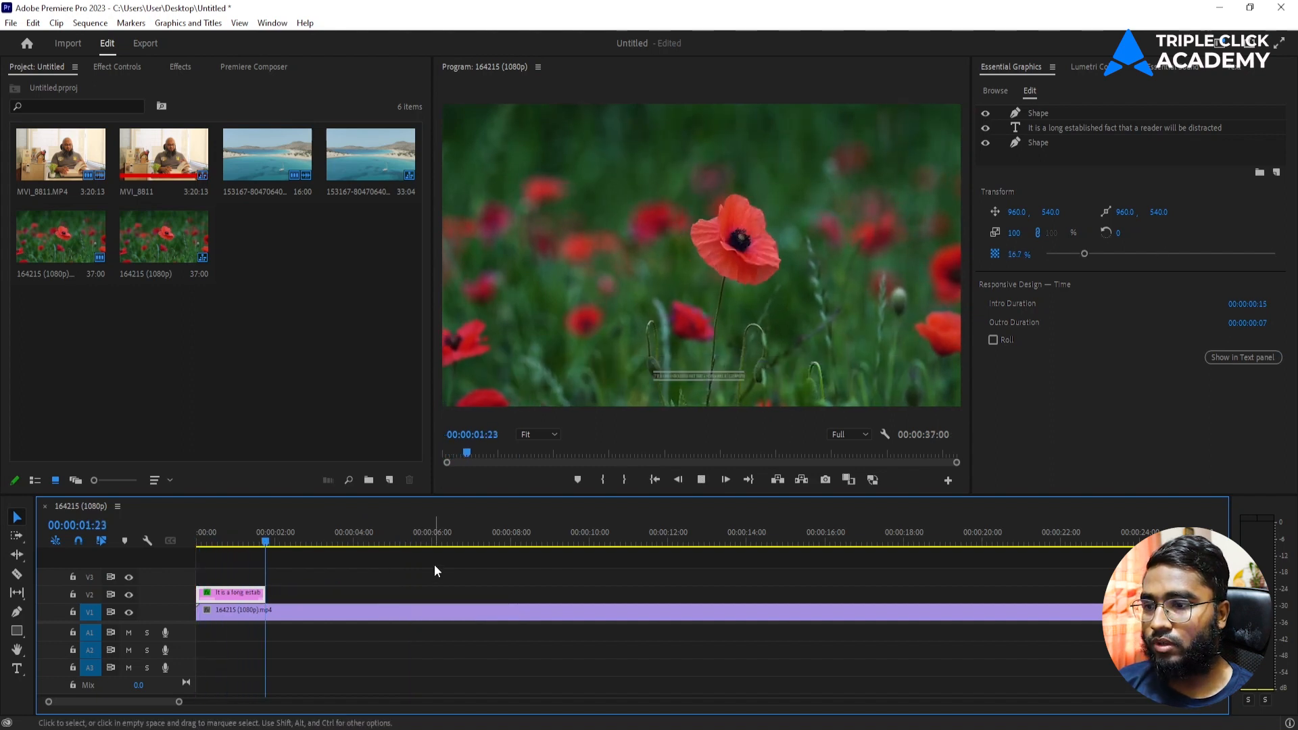
pyautogui.click(215, 537)
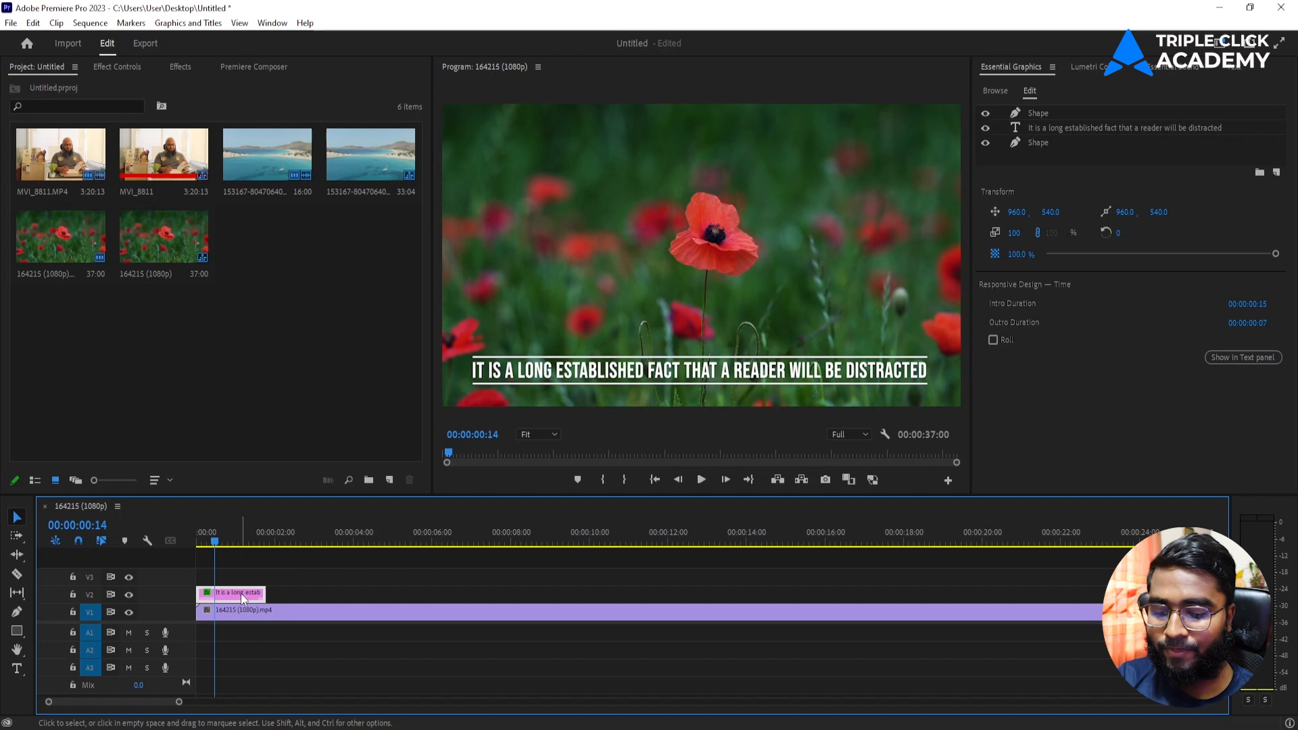
pyautogui.press('Delete')
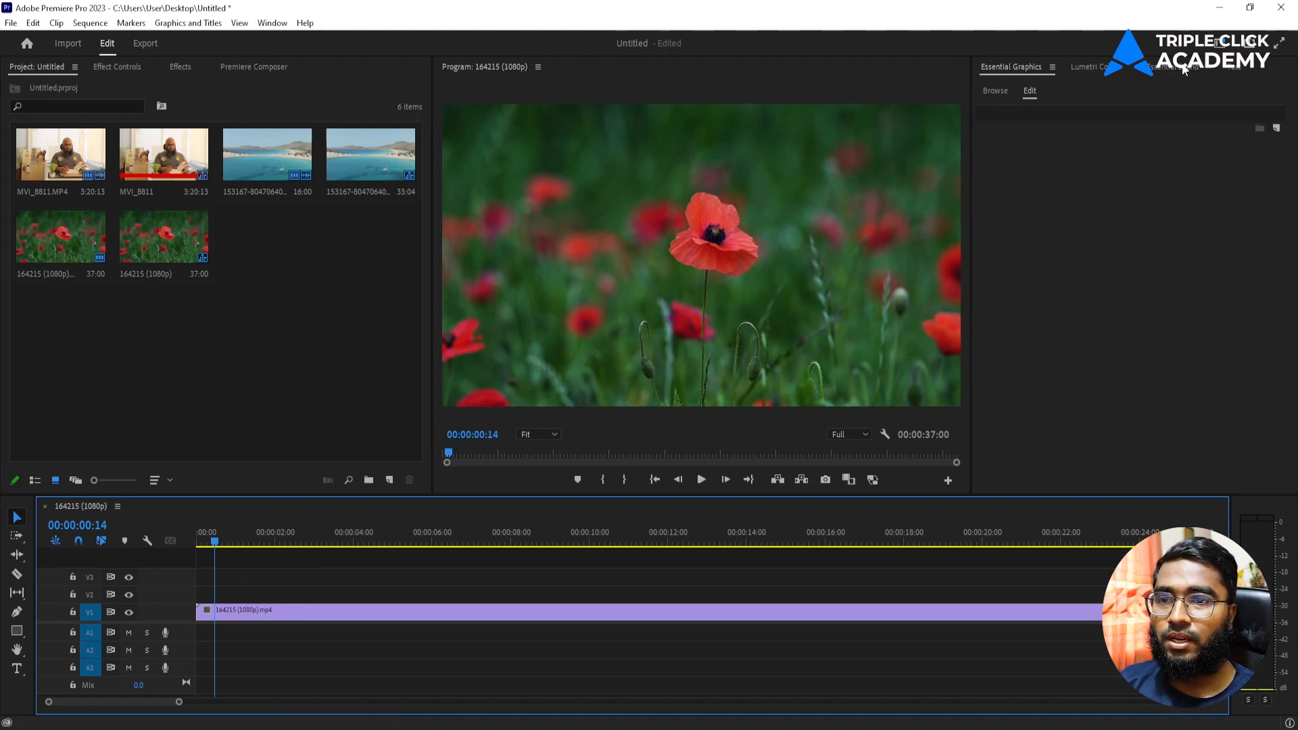
# Step: Place the Classic Coming Up Next template on V2 at the start and preview its animation
pyautogui.click(995, 89)
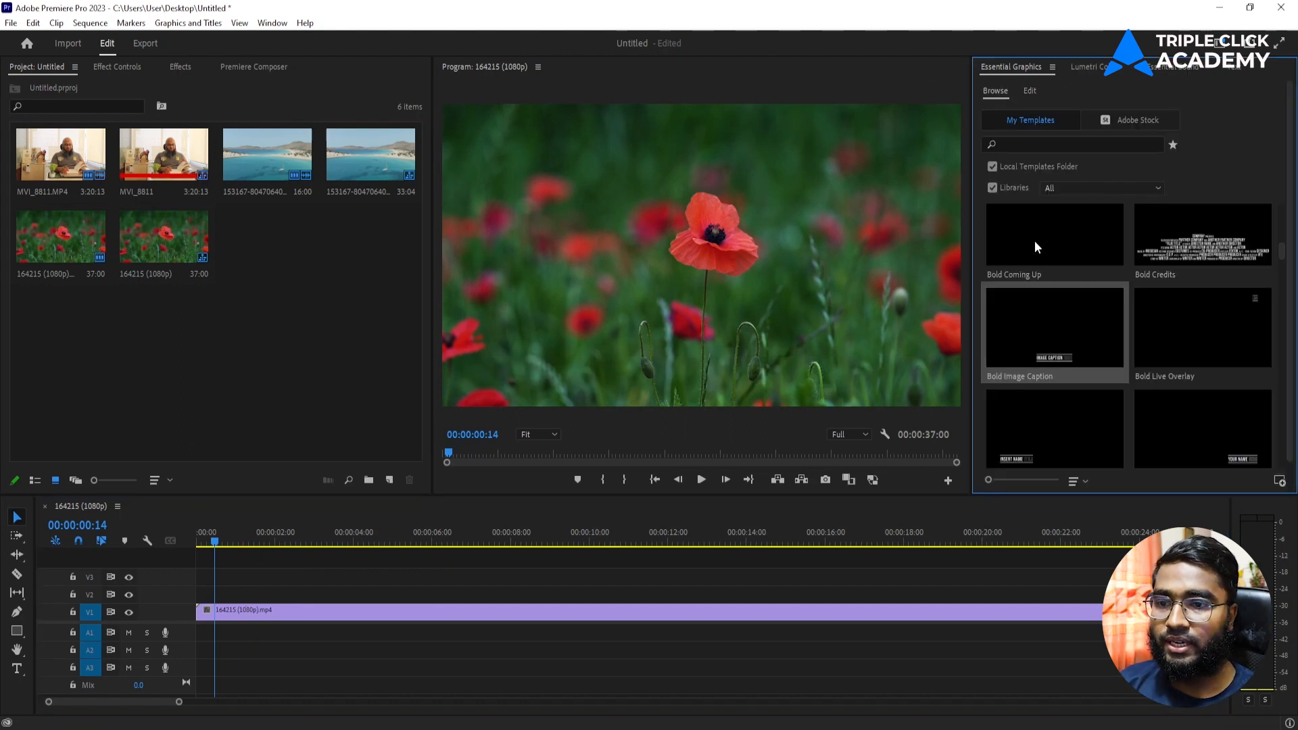
pyautogui.scroll(-5, 1113, 321)
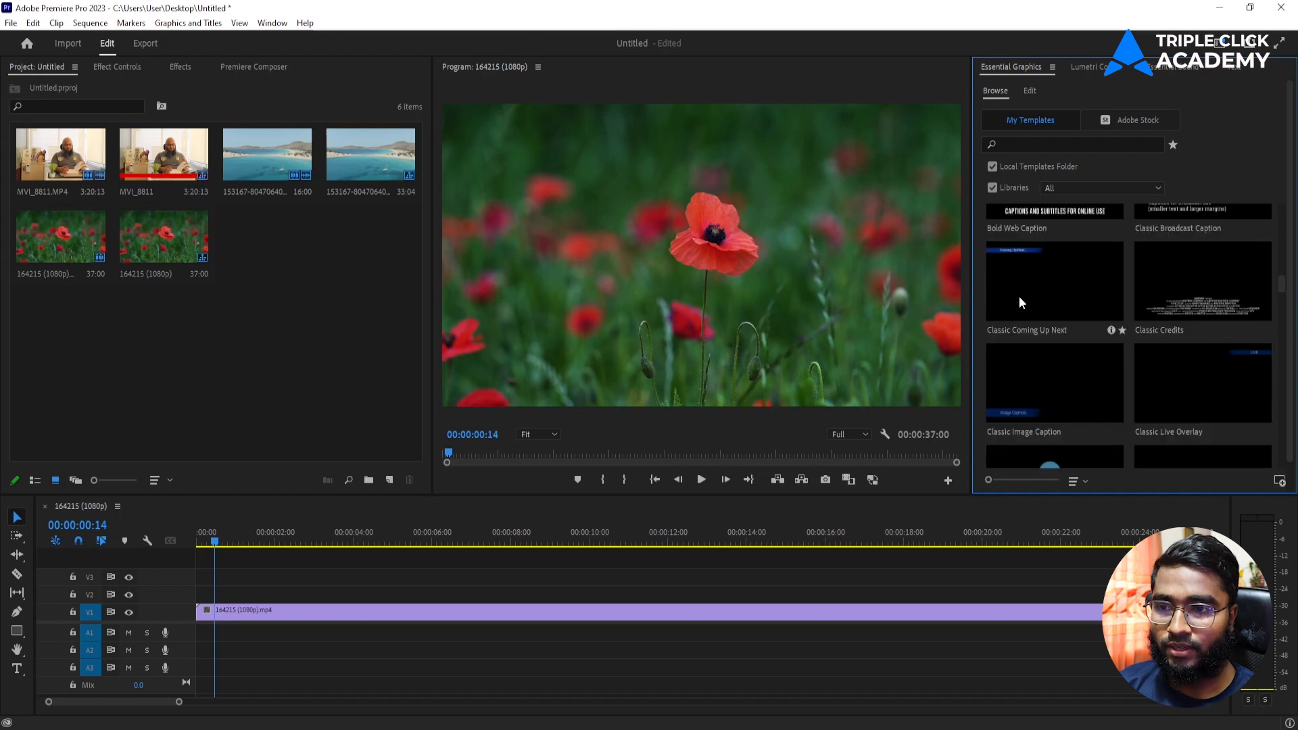
pyautogui.moveTo(1044, 263); pyautogui.dragTo(202, 595)
pyautogui.press('space')
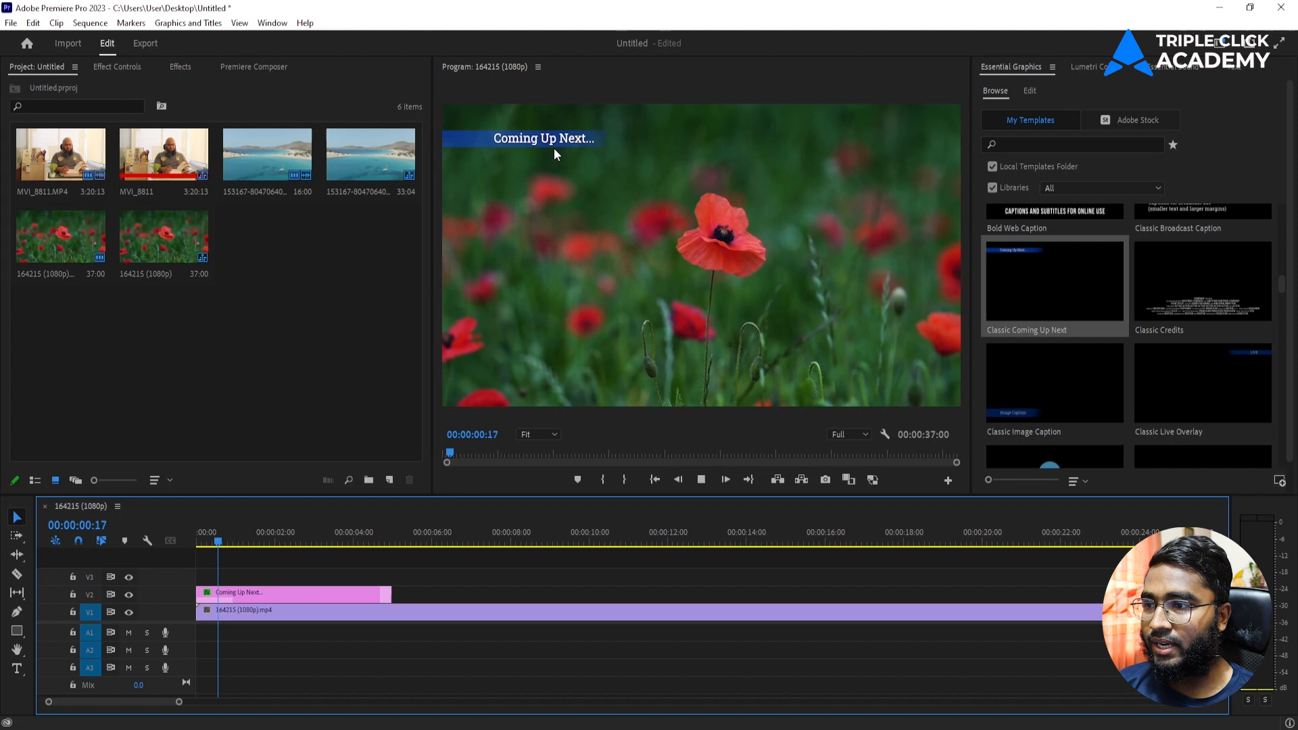
pyautogui.press('space')
# Step: Check the Coming Up Next clip's layers, then delete it from the timeline
pyautogui.click(335, 592)
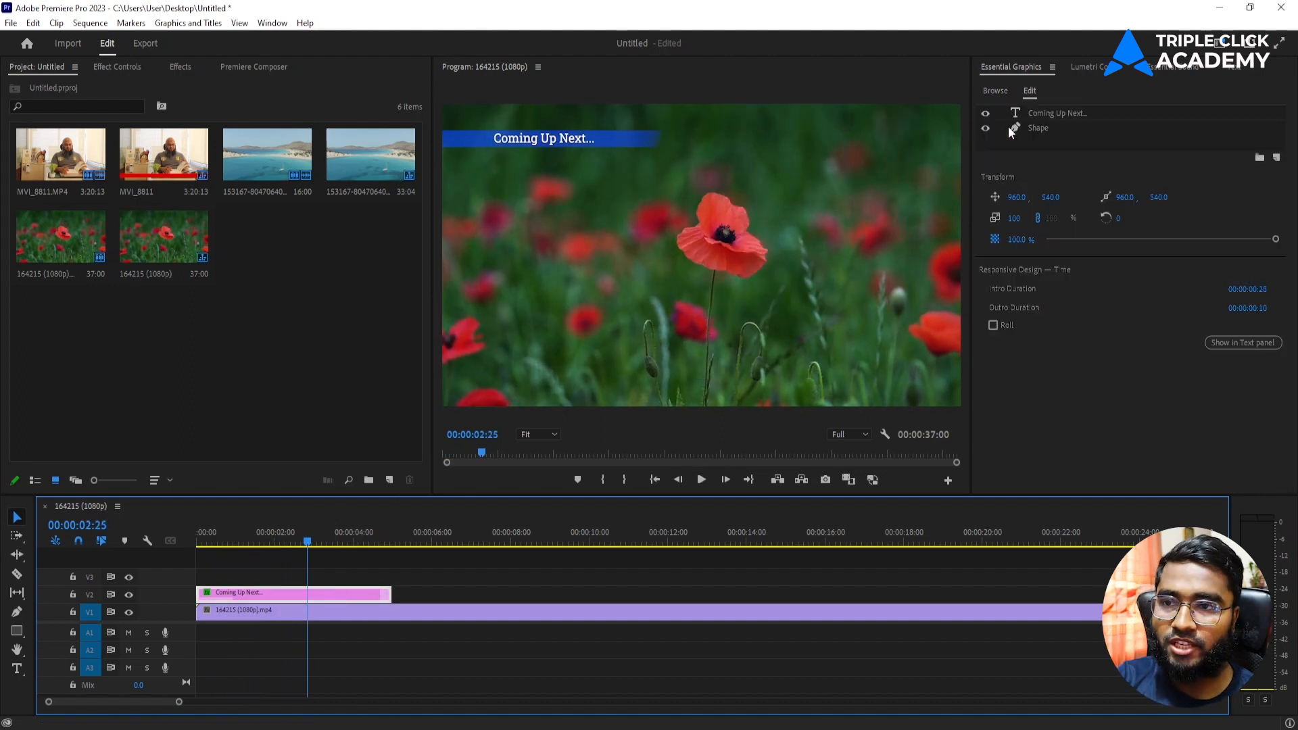
pyautogui.click(1003, 89)
pyautogui.click(290, 593)
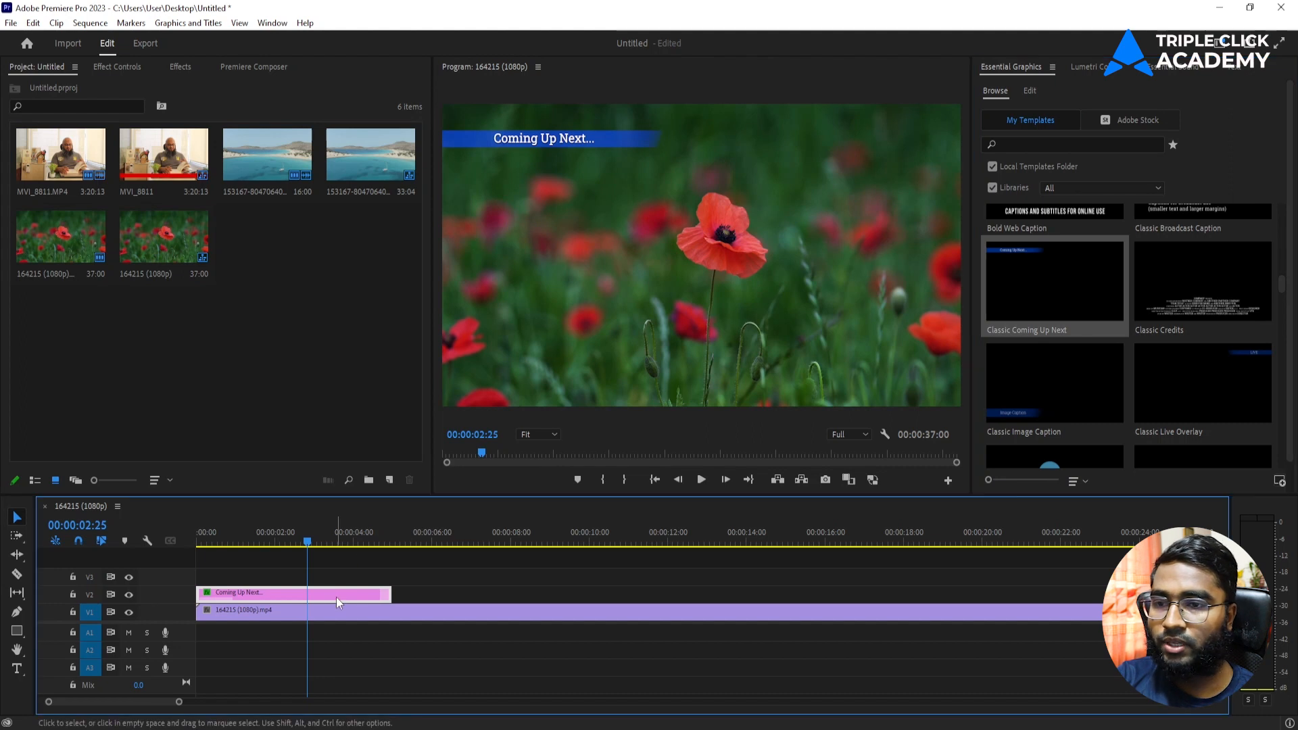
pyautogui.press('Delete')
pyautogui.scroll(-5, 1165, 314)
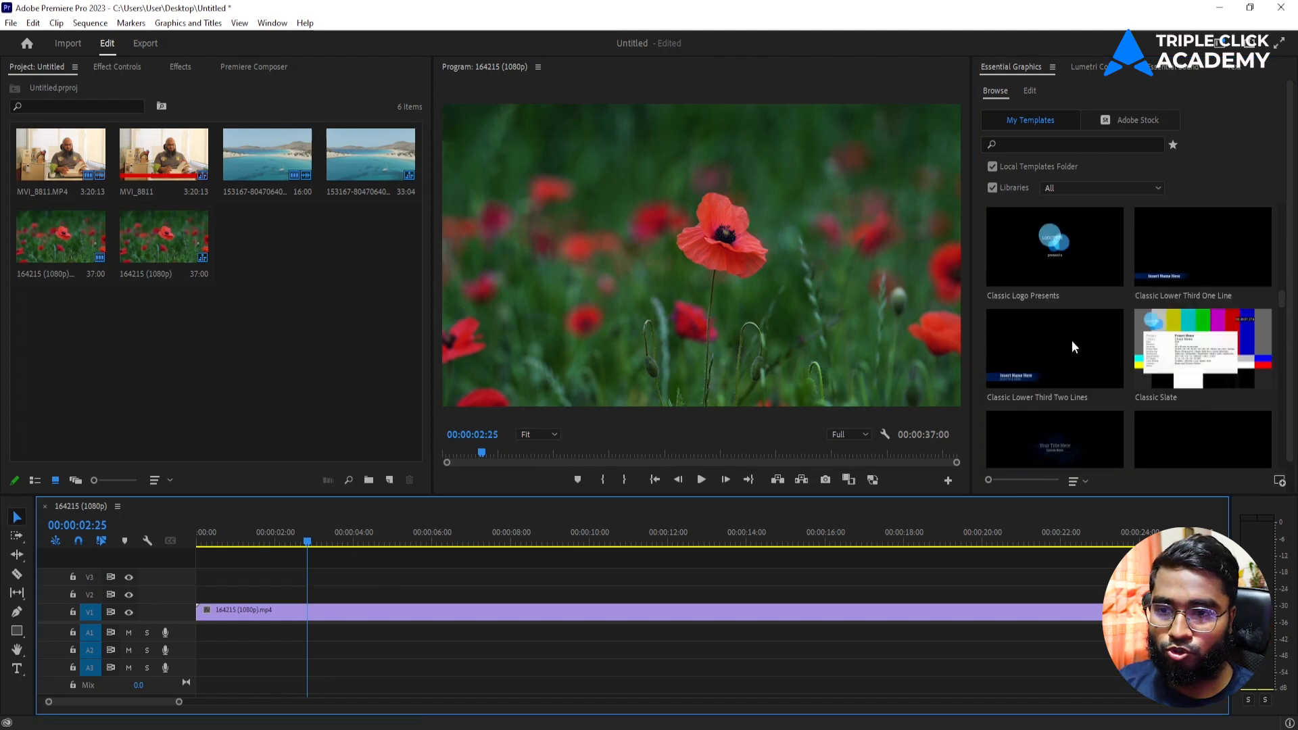
pyautogui.scroll(-15, 1098, 328)
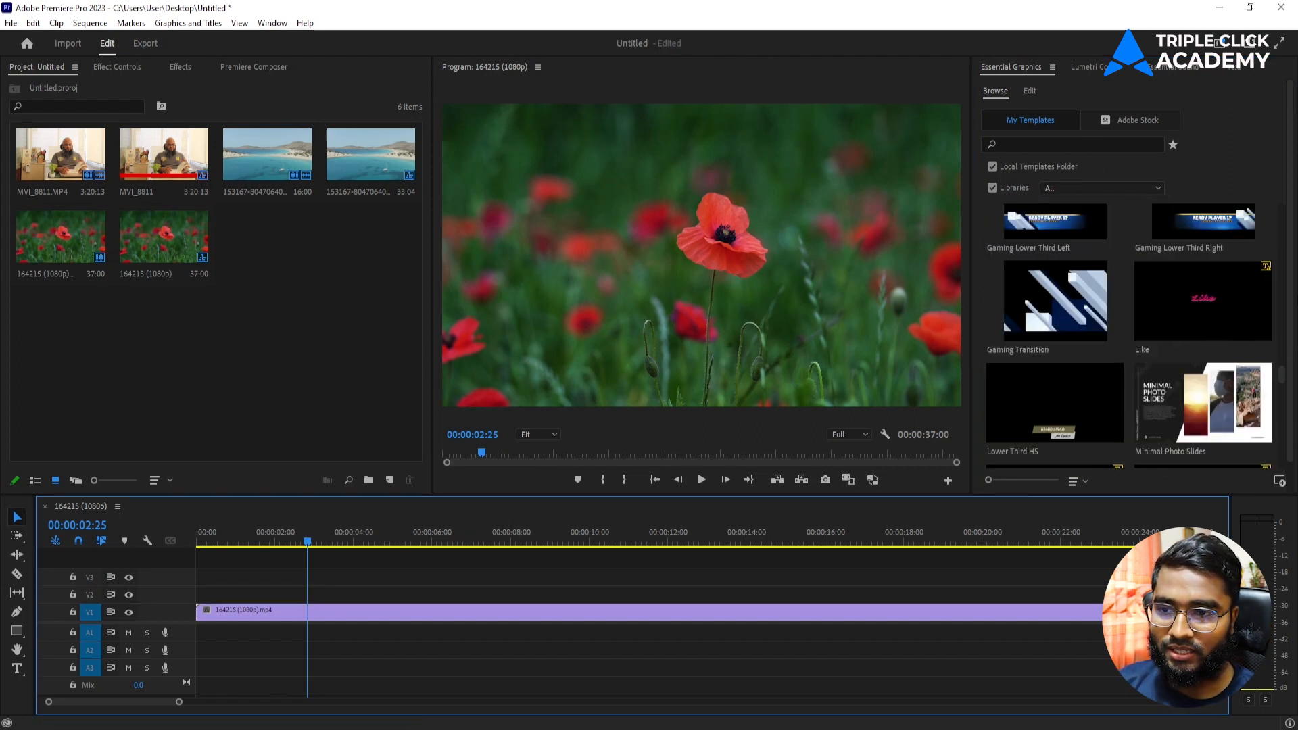
pyautogui.scroll(1, 992, 330)
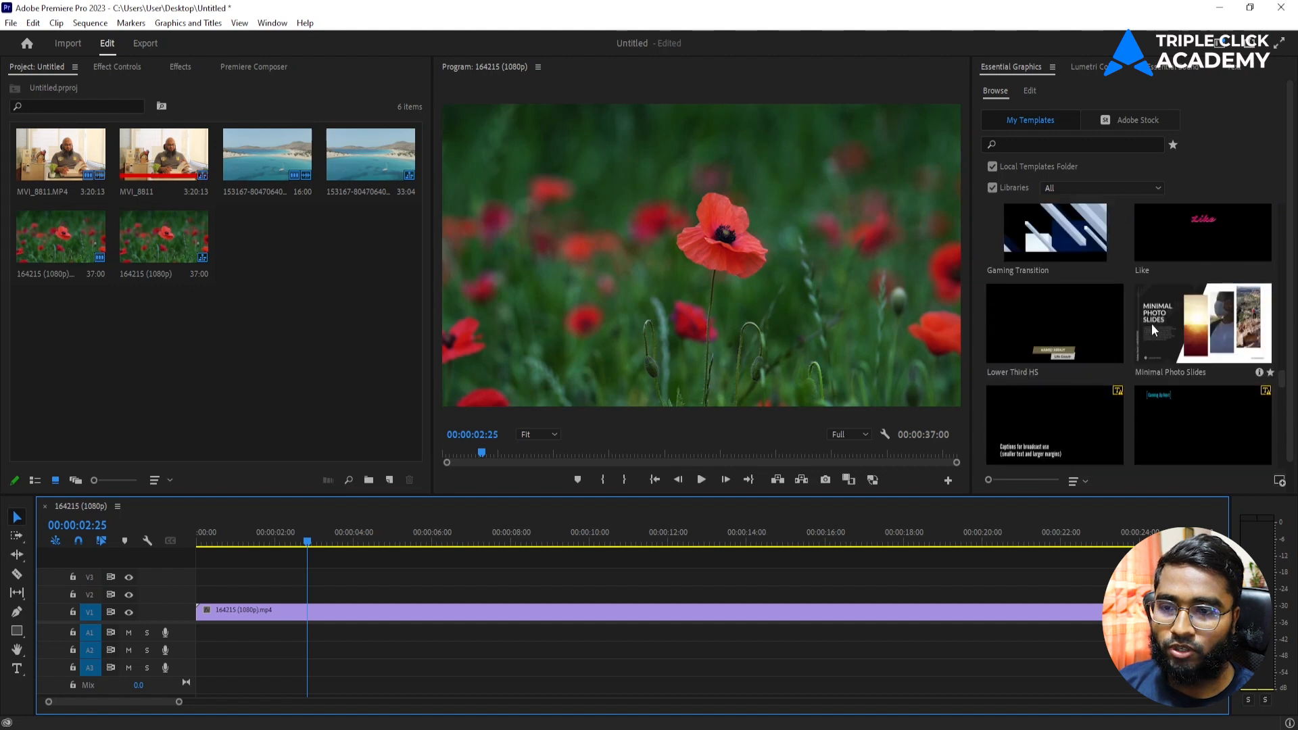
pyautogui.scroll(-2, 1152, 326)
pyautogui.scroll(-10, 1150, 323)
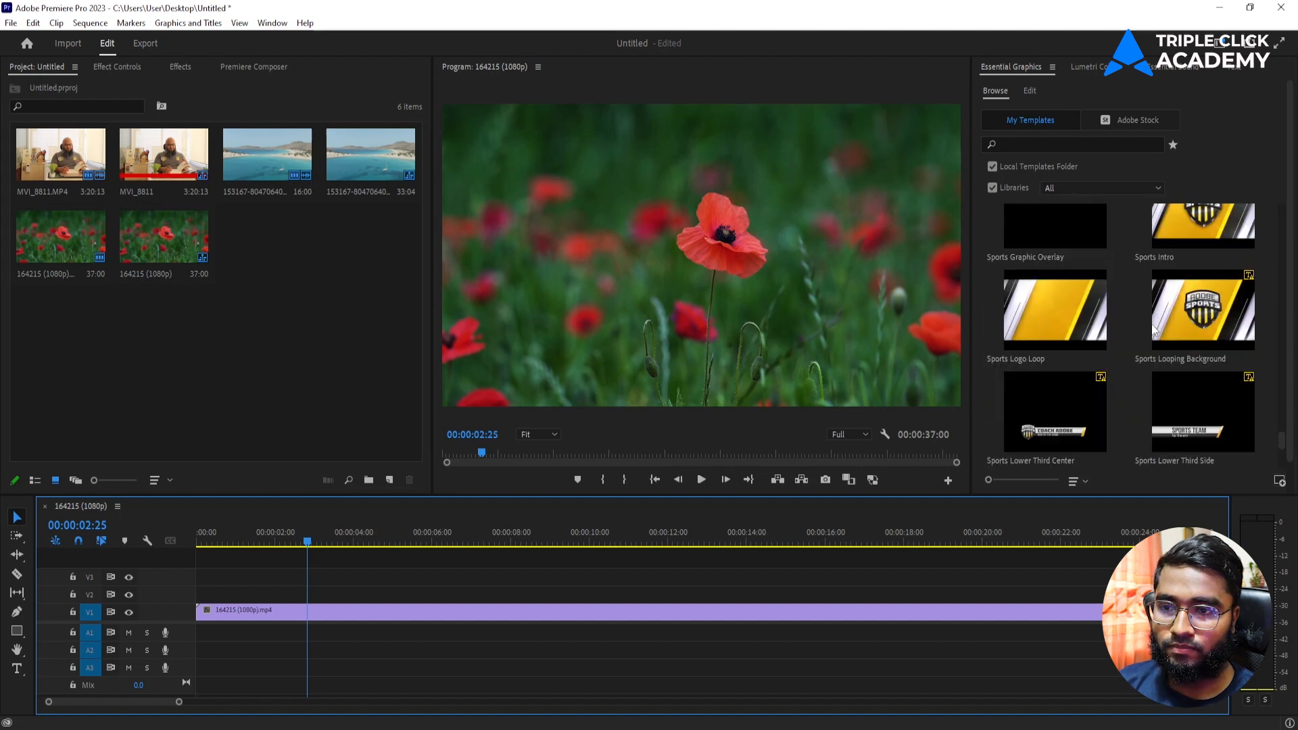
pyautogui.scroll(-2, 1150, 323)
pyautogui.scroll(5, 1084, 300)
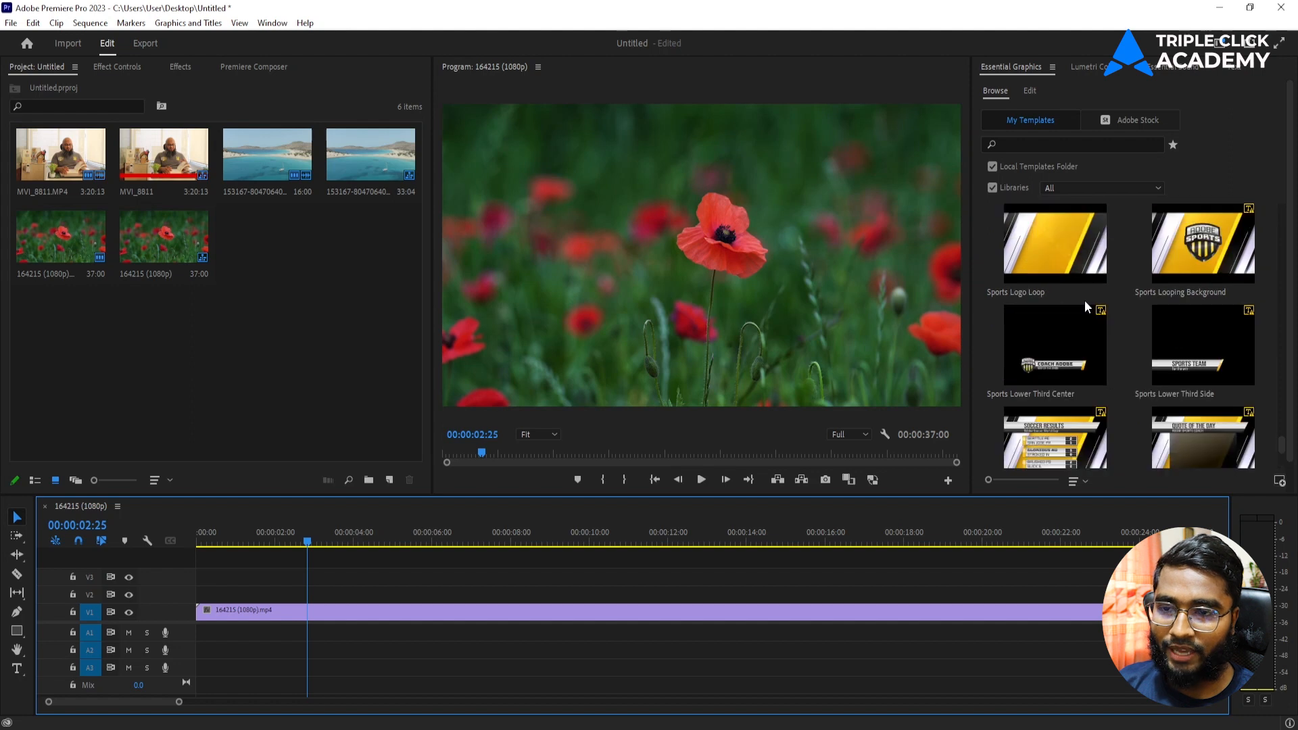
pyautogui.scroll(8, 1084, 300)
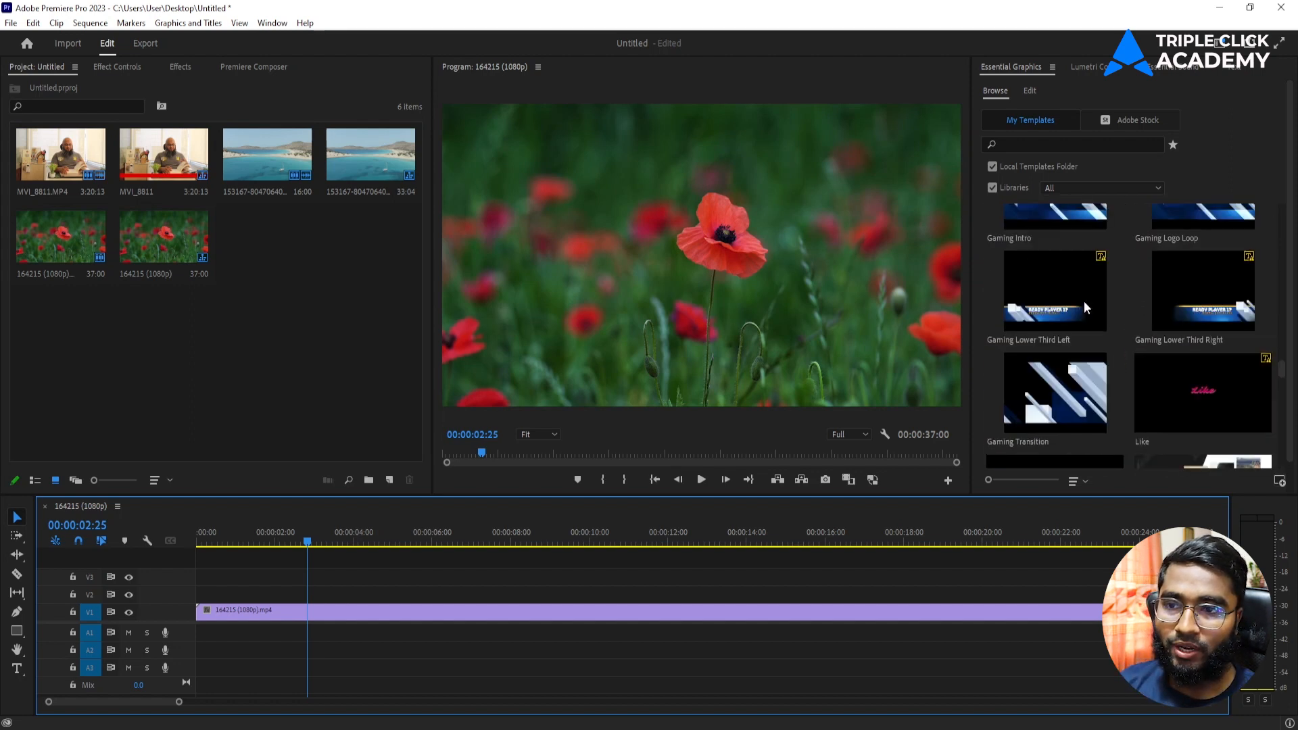
pyautogui.scroll(4, 1084, 301)
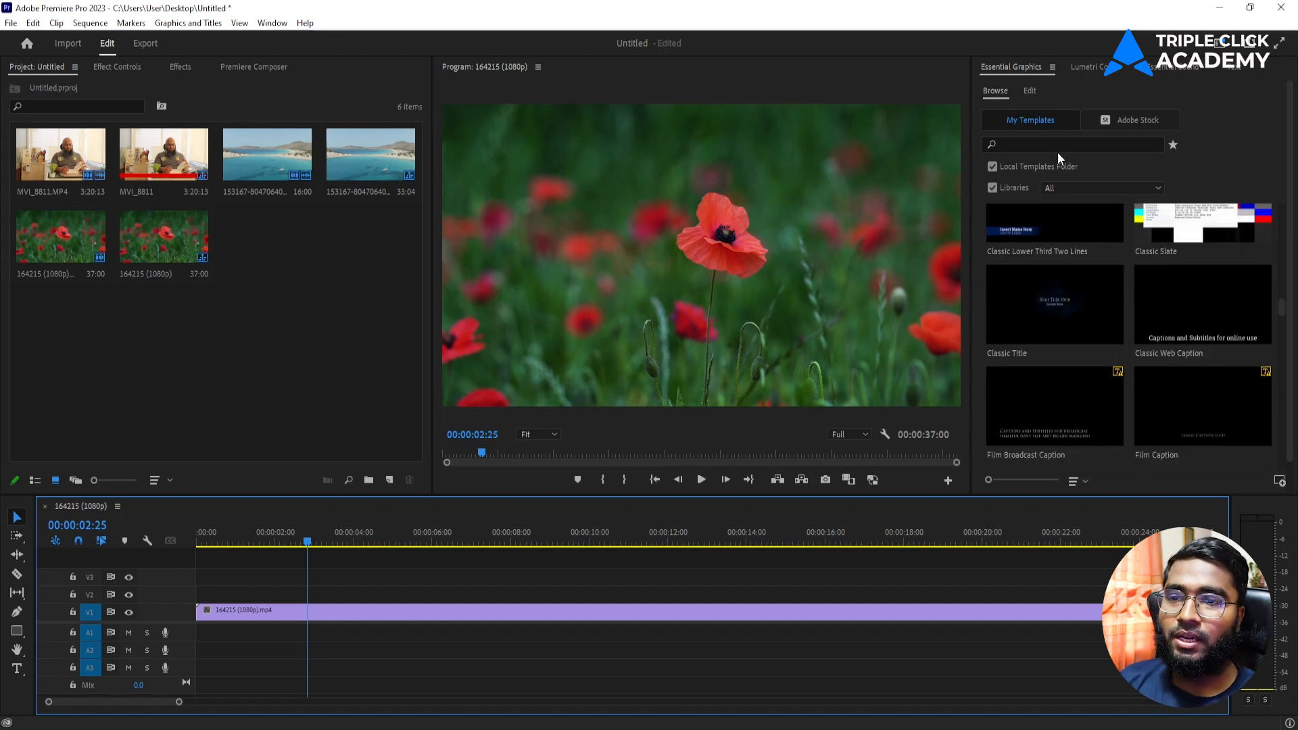
pyautogui.click(1134, 119)
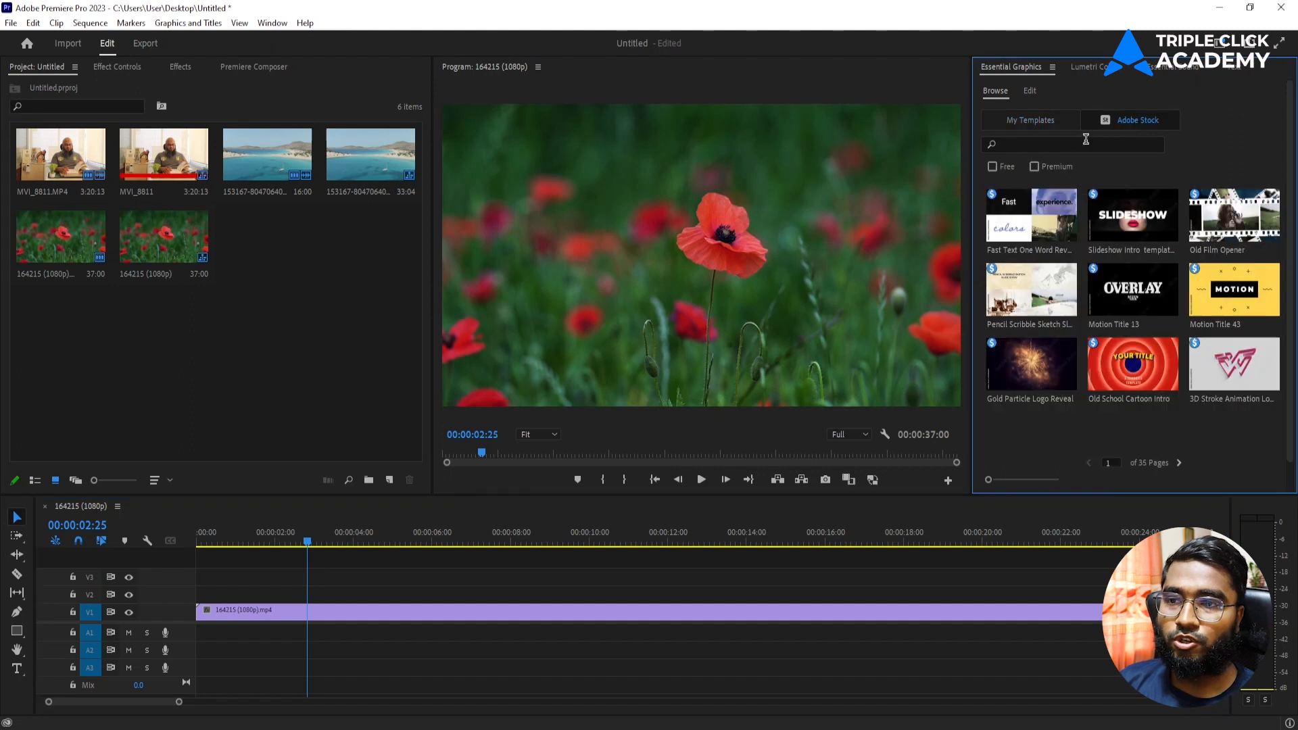
pyautogui.click(991, 166)
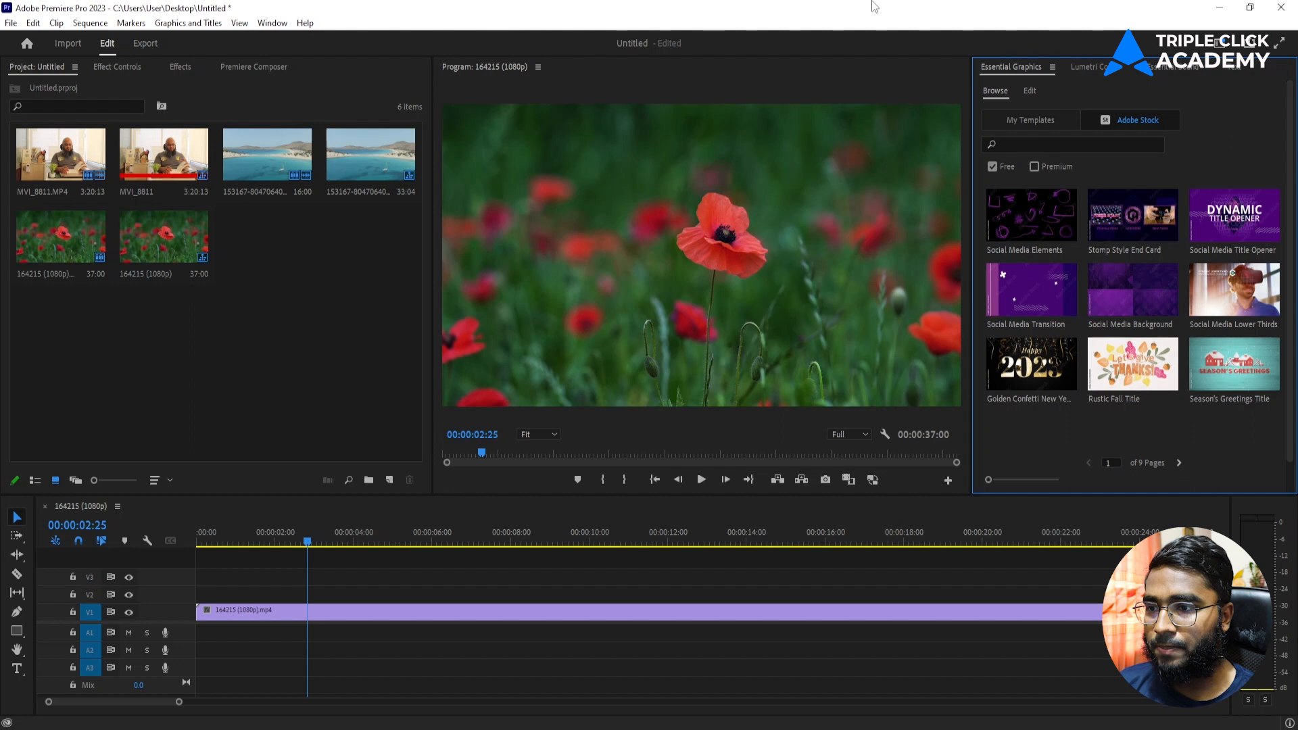
pyautogui.click(1027, 119)
pyautogui.scroll(5, 1061, 289)
pyautogui.scroll(-4, 1061, 289)
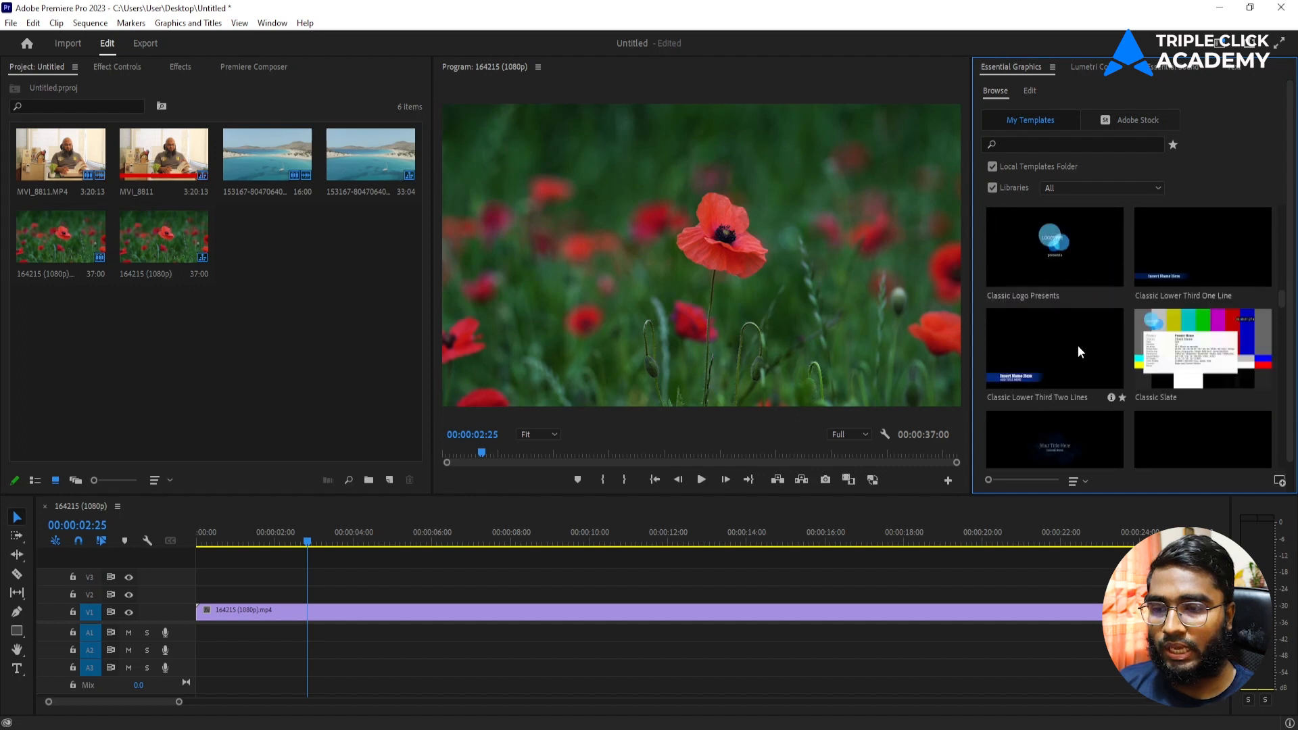
pyautogui.moveTo(1065, 344); pyautogui.dragTo(203, 595)
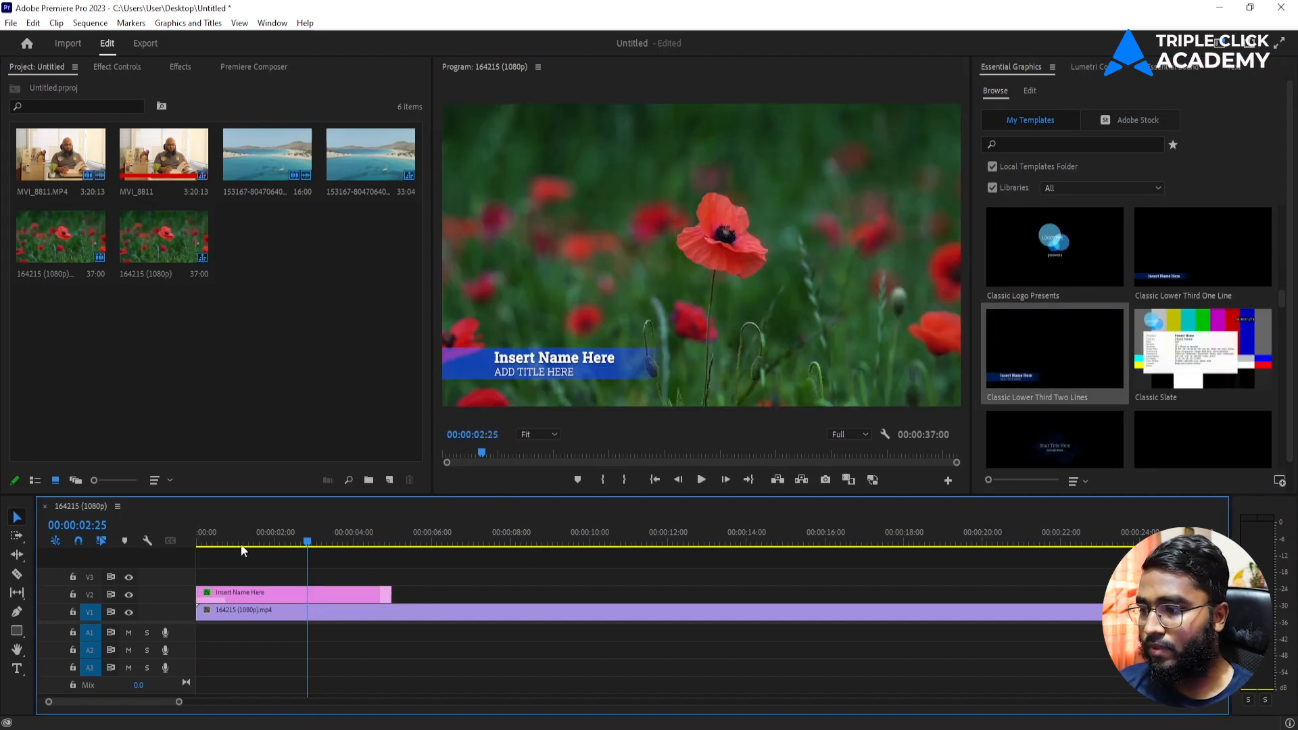
pyautogui.moveTo(241, 546); pyautogui.dragTo(136, 566)
pyautogui.press('space')
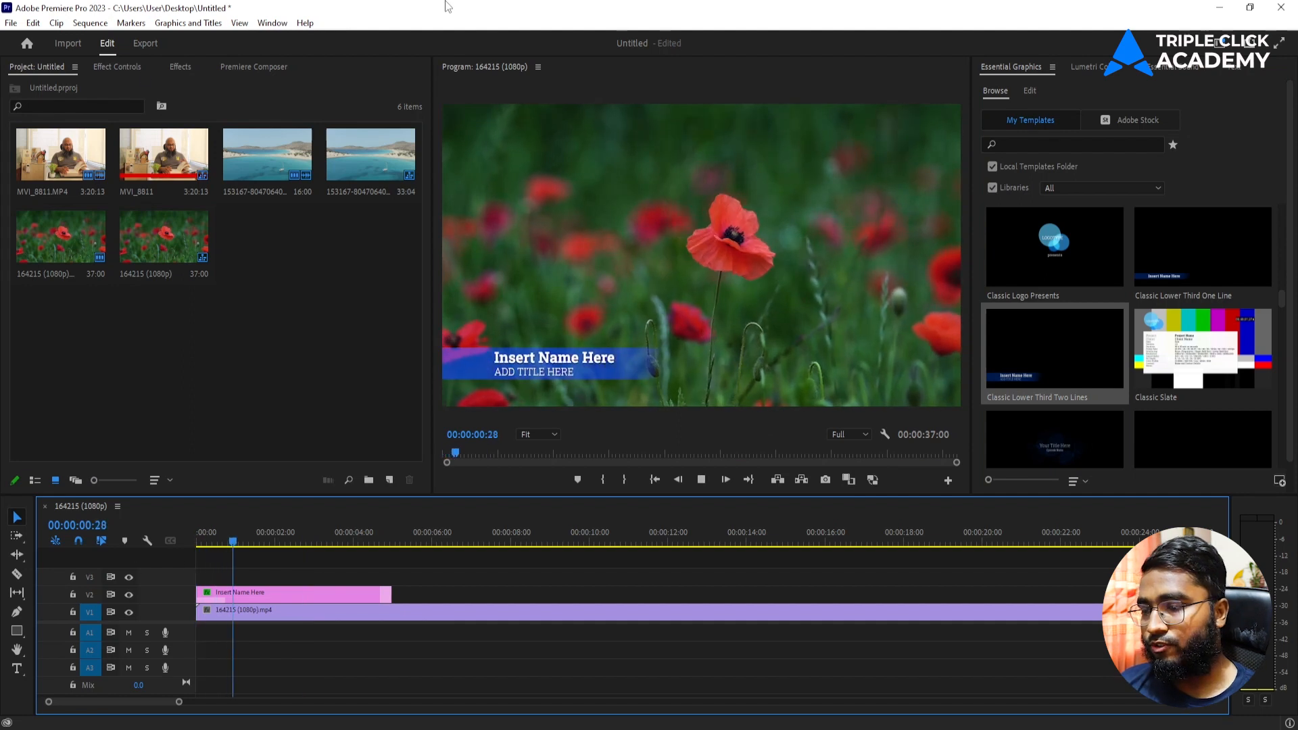
pyautogui.press('space')
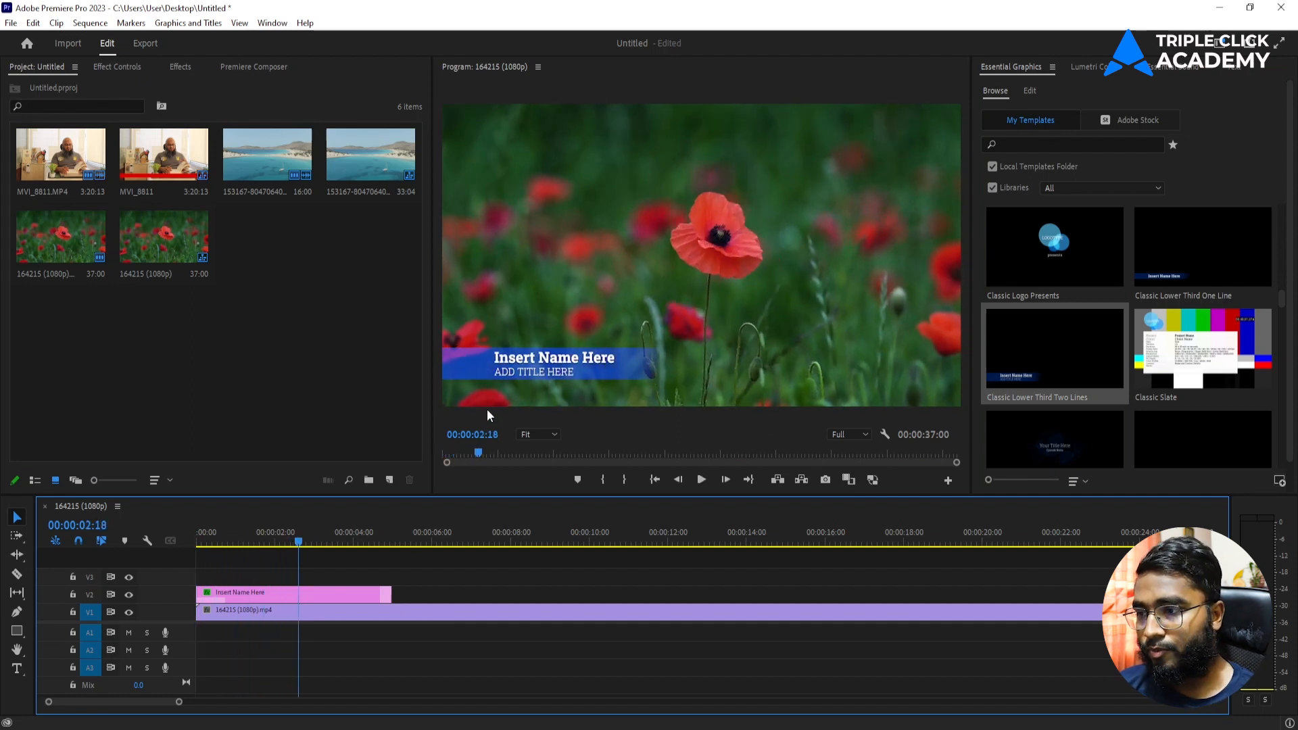
pyautogui.click(551, 368)
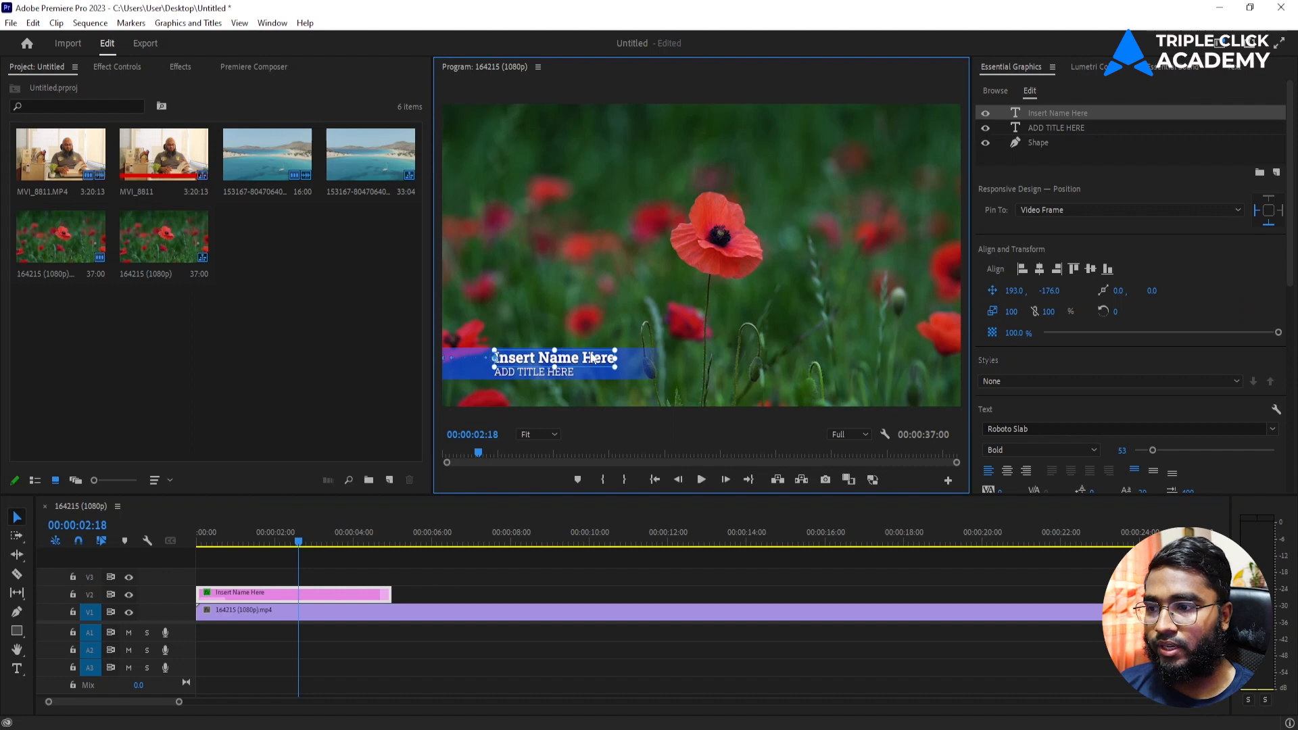
pyautogui.doubleClick(582, 358)
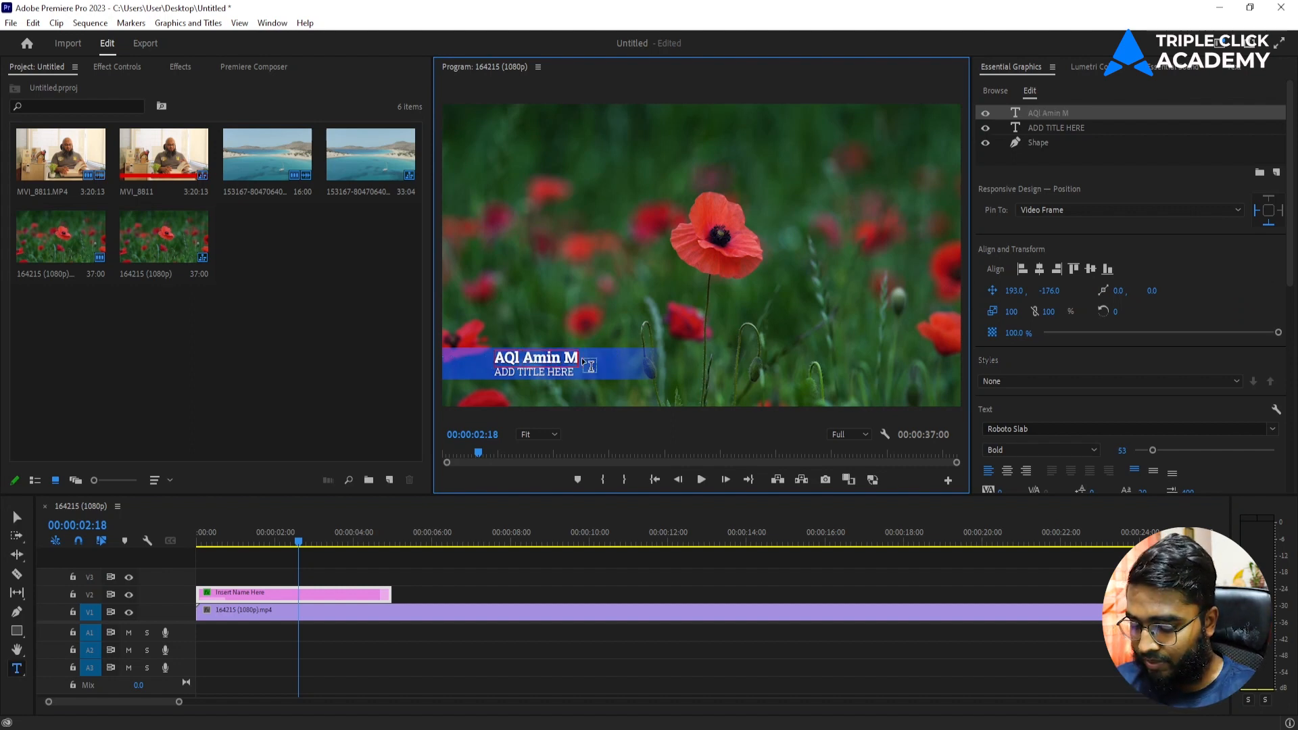
pyautogui.click(17, 517)
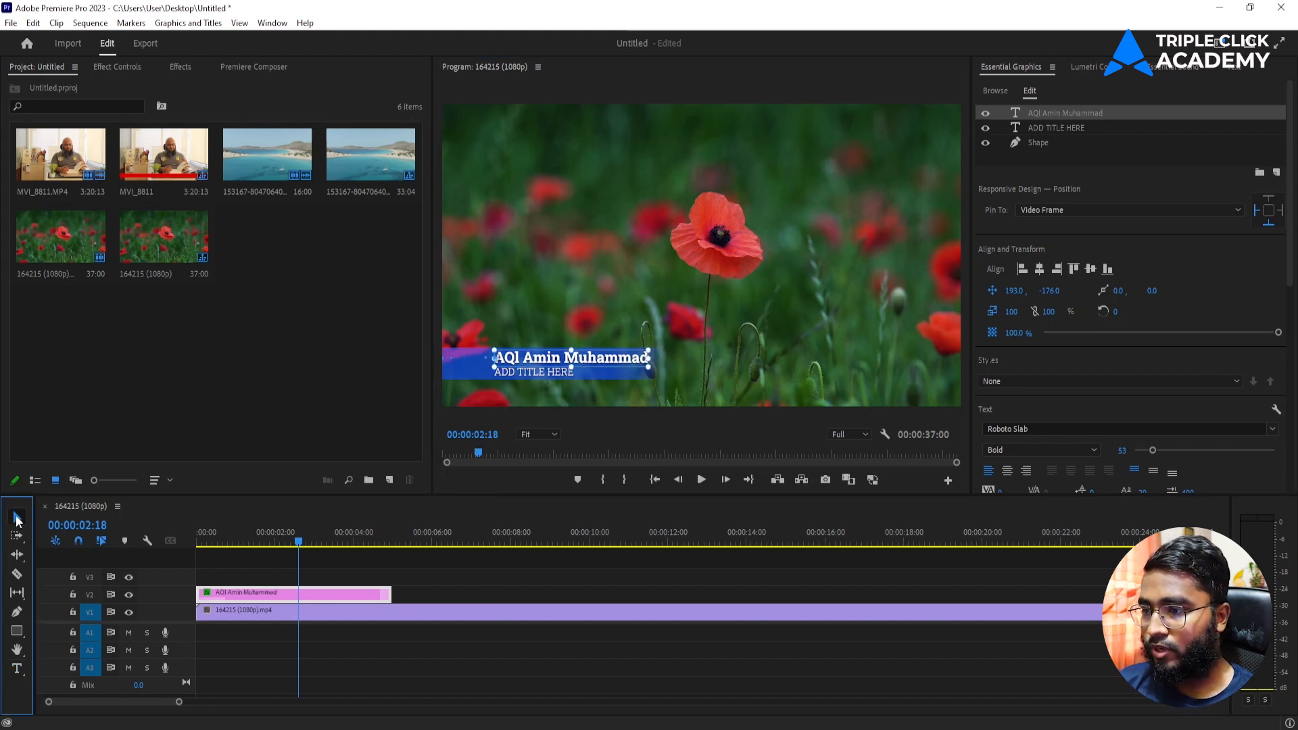
pyautogui.doubleClick(513, 371)
pyautogui.write('Video Edit')
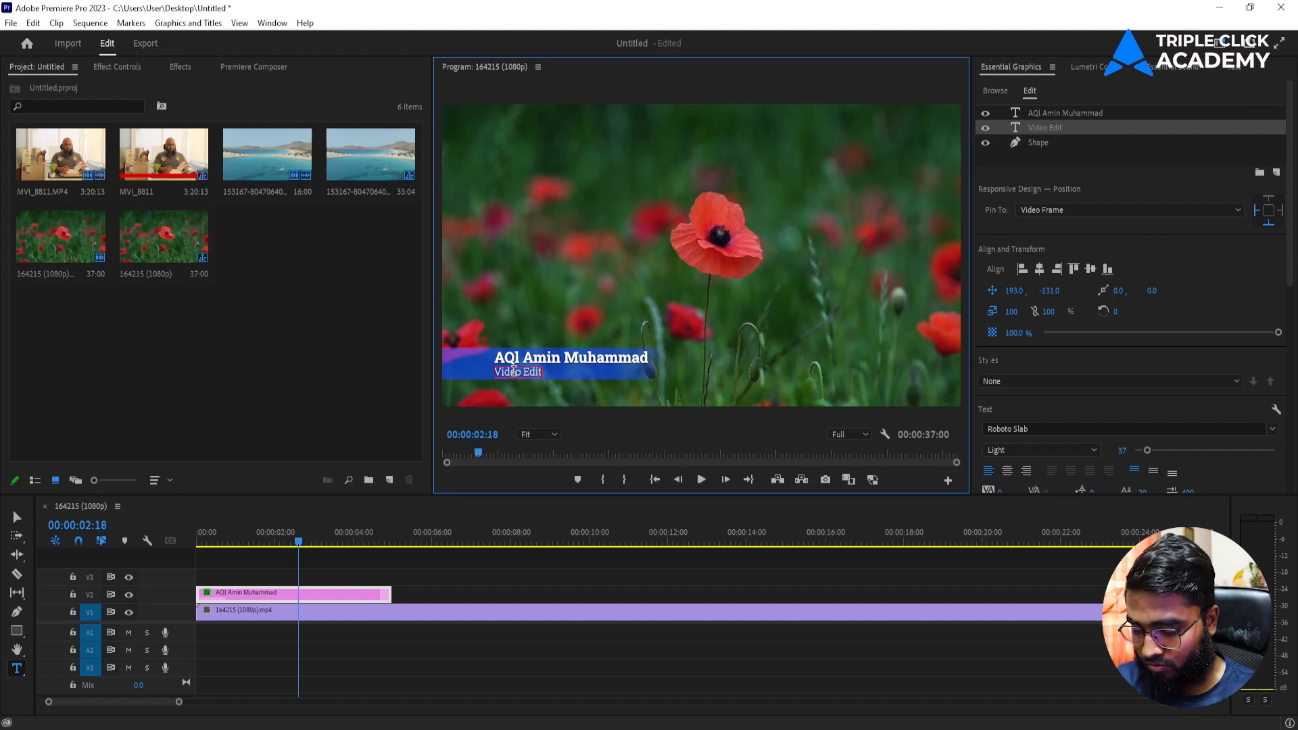
pyautogui.click(17, 518)
pyautogui.moveTo(250, 535); pyautogui.dragTo(10, 586)
pyautogui.press('space')
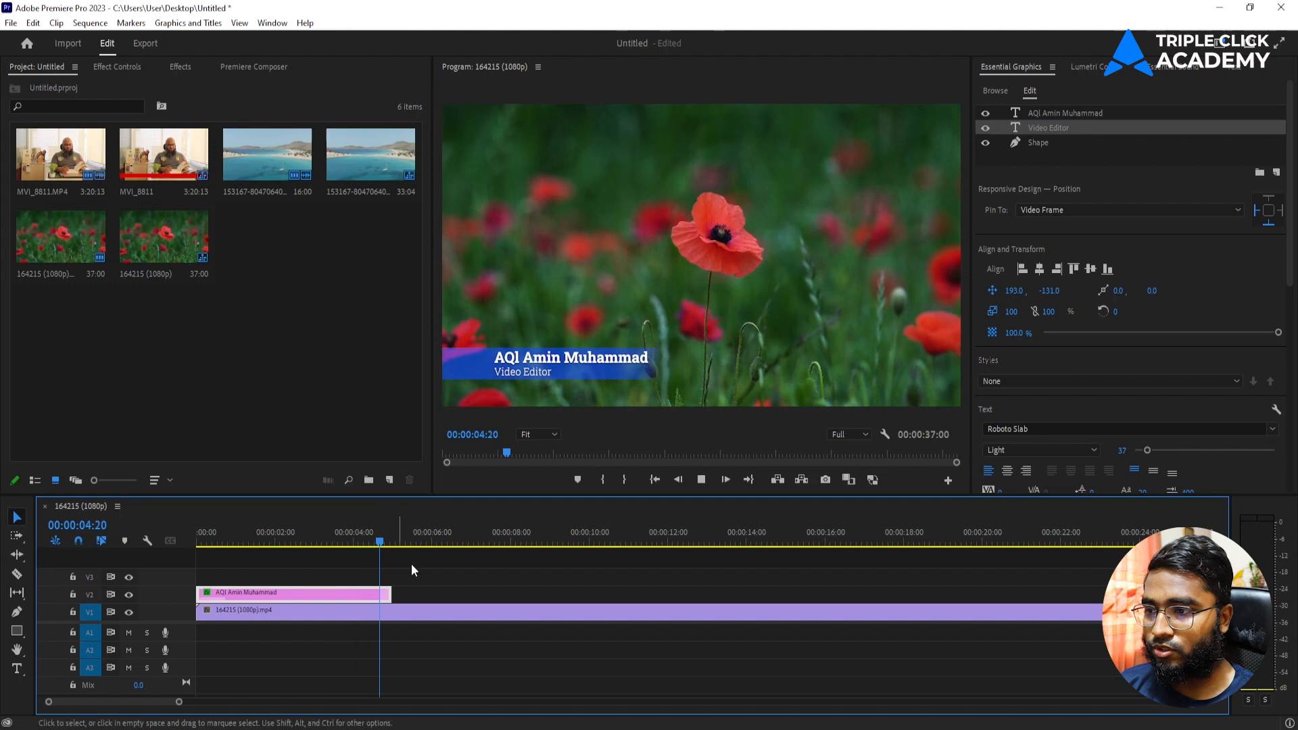
pyautogui.press('space')
pyautogui.moveTo(396, 595); pyautogui.dragTo(241, 595)
pyautogui.press('Home')
pyautogui.press('space')
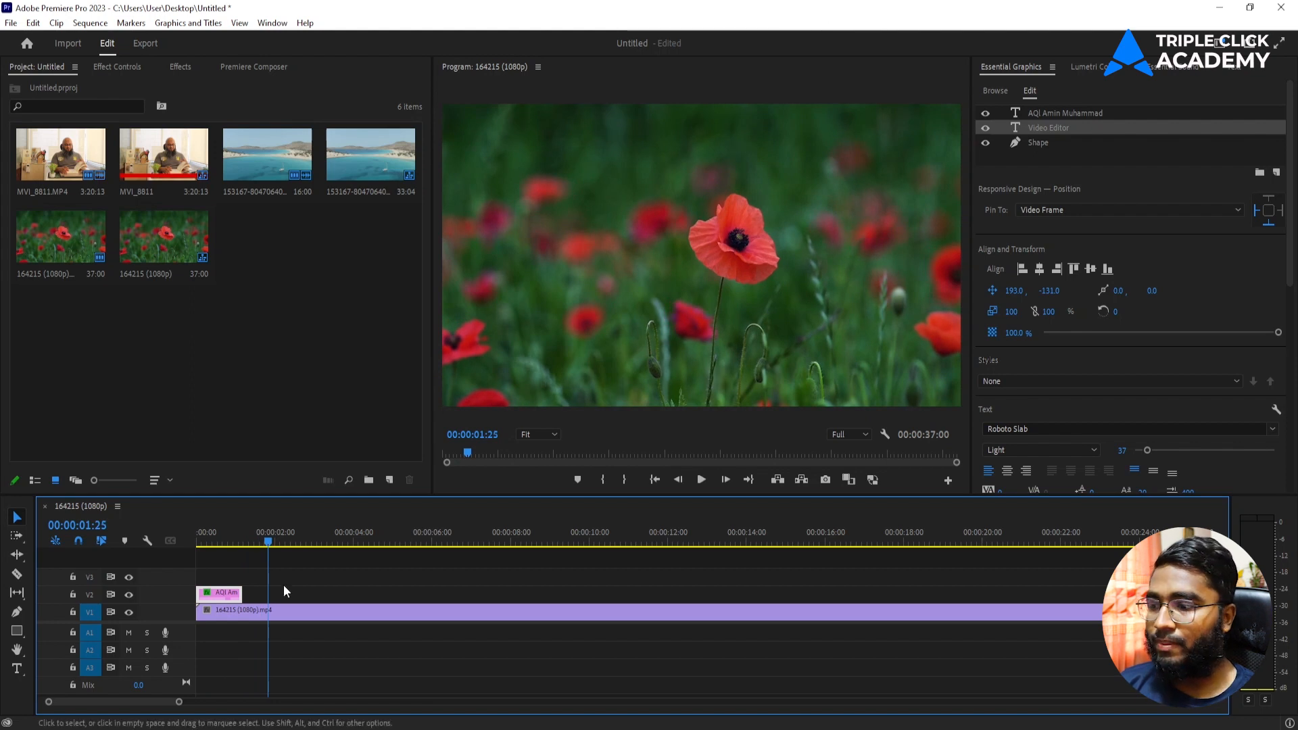
pyautogui.press('Delete')
# Step: Place the Bold Credits template on V2 at the sequence start and preview the credits
pyautogui.click(227, 538)
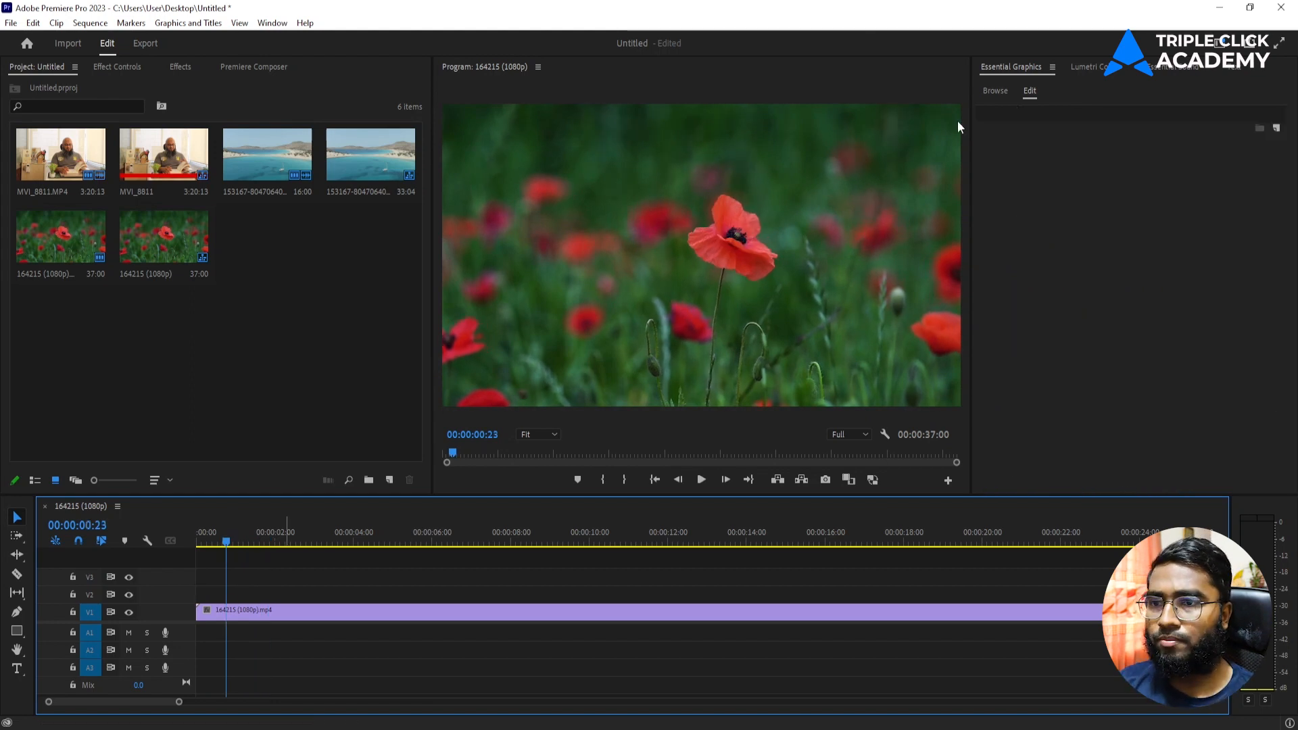
pyautogui.click(994, 91)
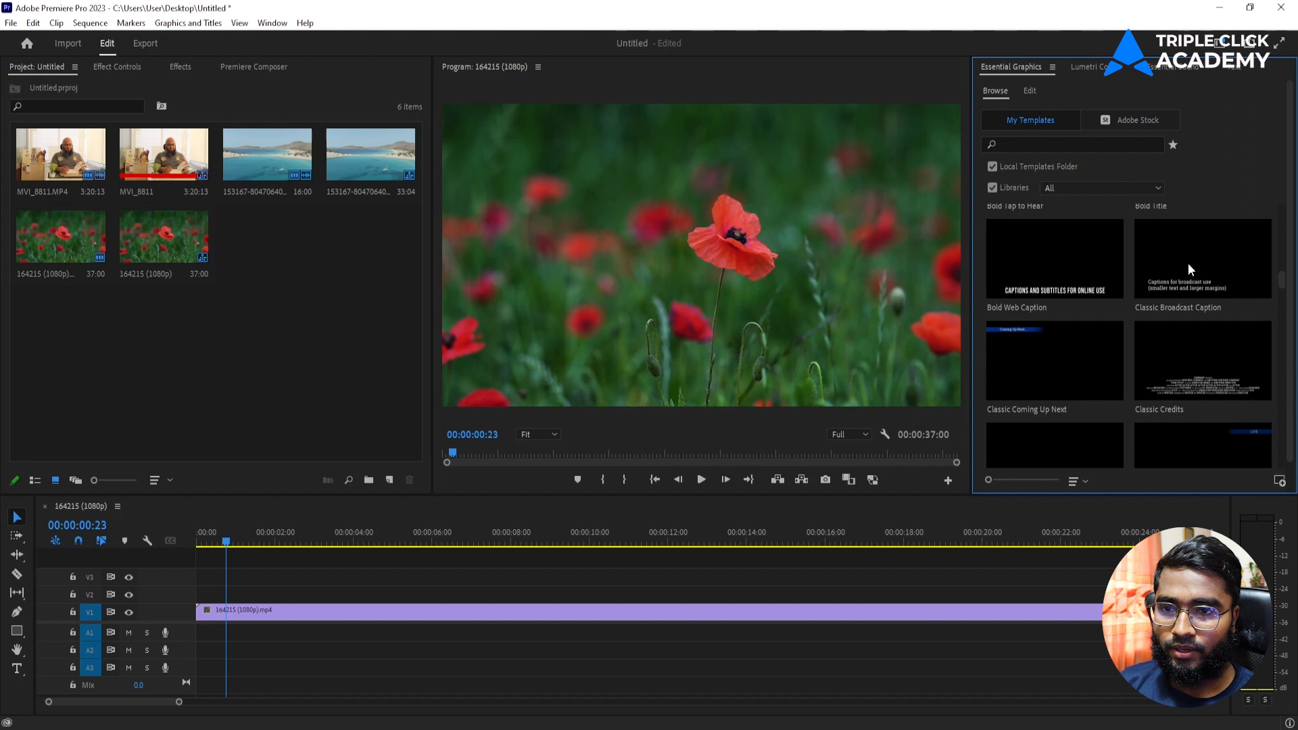
pyautogui.scroll(4, 1190, 270)
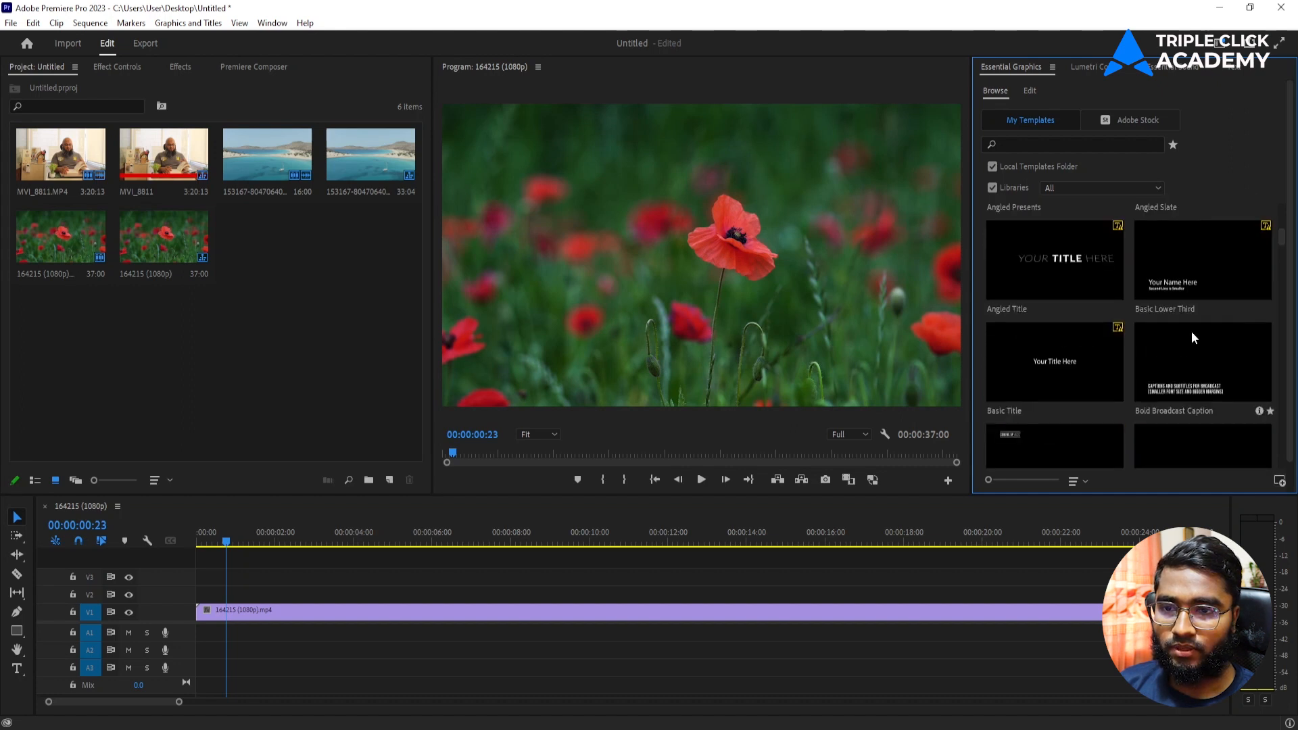
pyautogui.scroll(-3, 1191, 331)
pyautogui.moveTo(1191, 332); pyautogui.dragTo(202, 595)
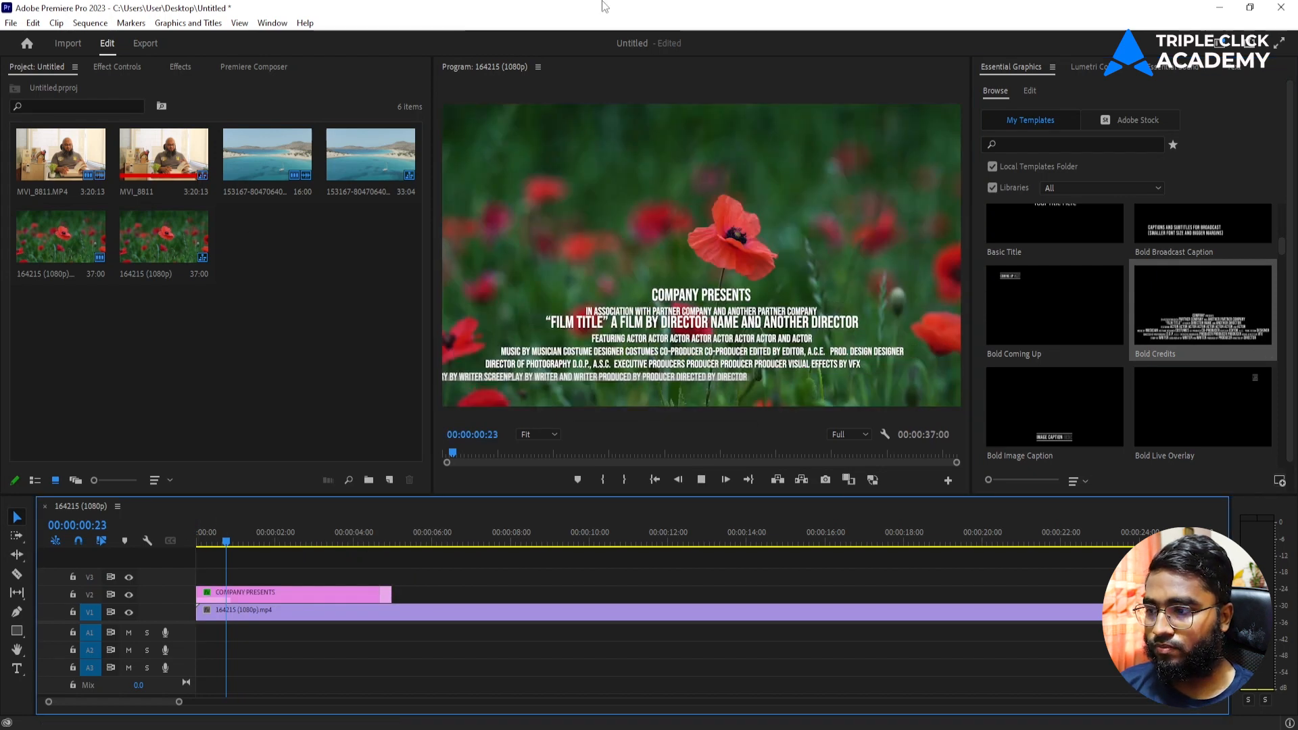
pyautogui.press('space')
pyautogui.press('Home')
pyautogui.press('space')
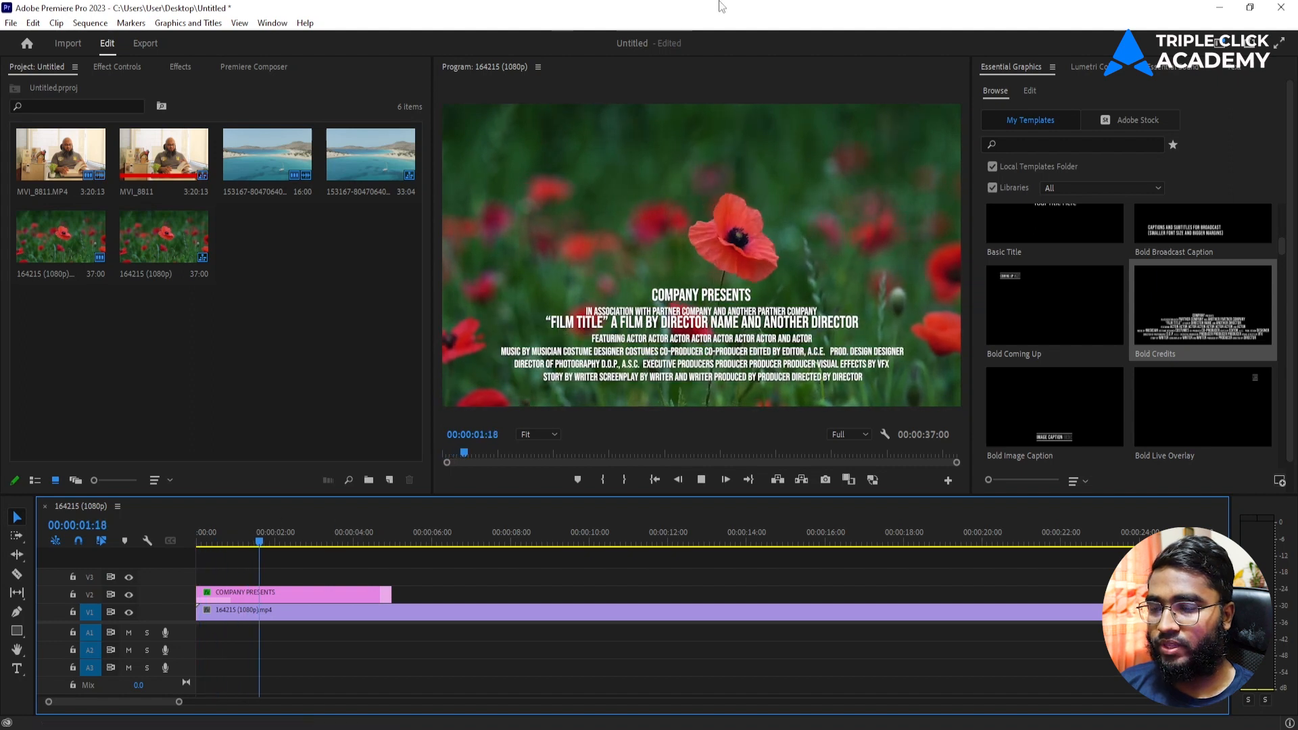
pyautogui.click(746, 339)
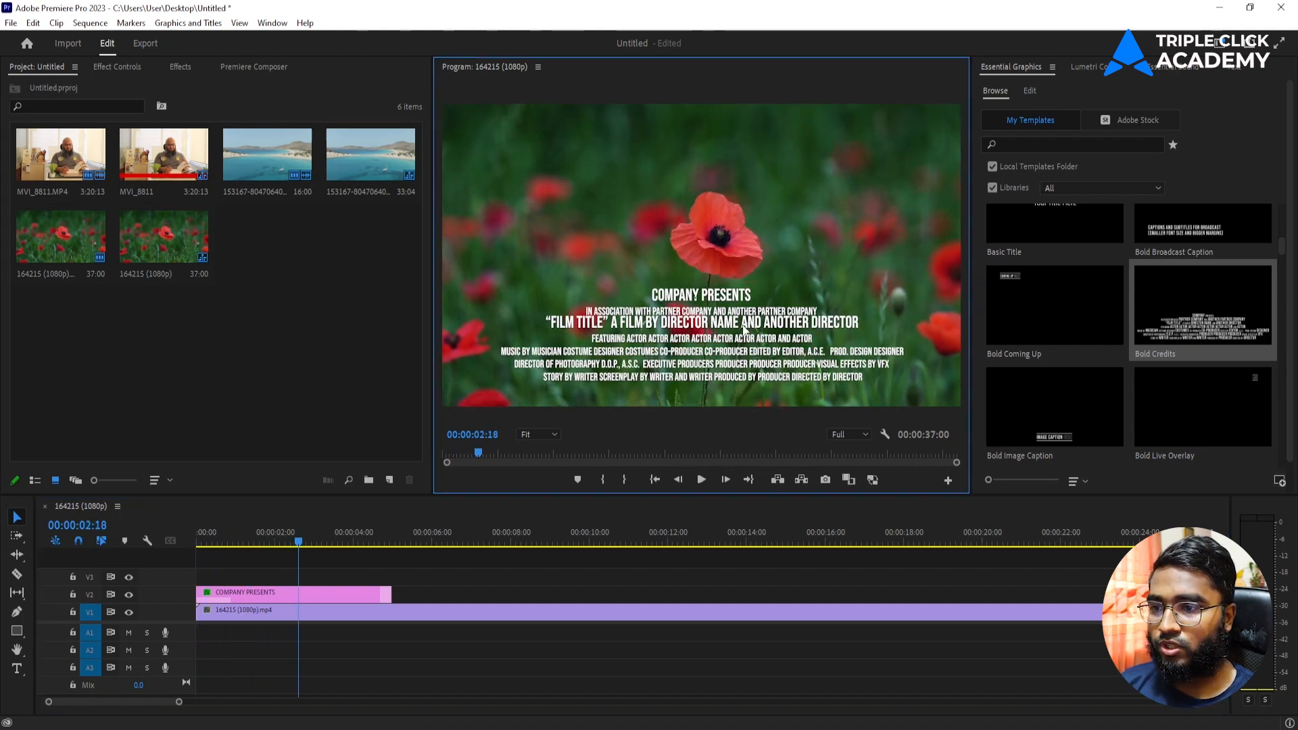
# Step: Inspect the FILM TITLE, COMPANY PRESENTS and STORY BY WRITER layers, then replay from the start
pyautogui.doubleClick(743, 324)
pyautogui.click(1049, 212)
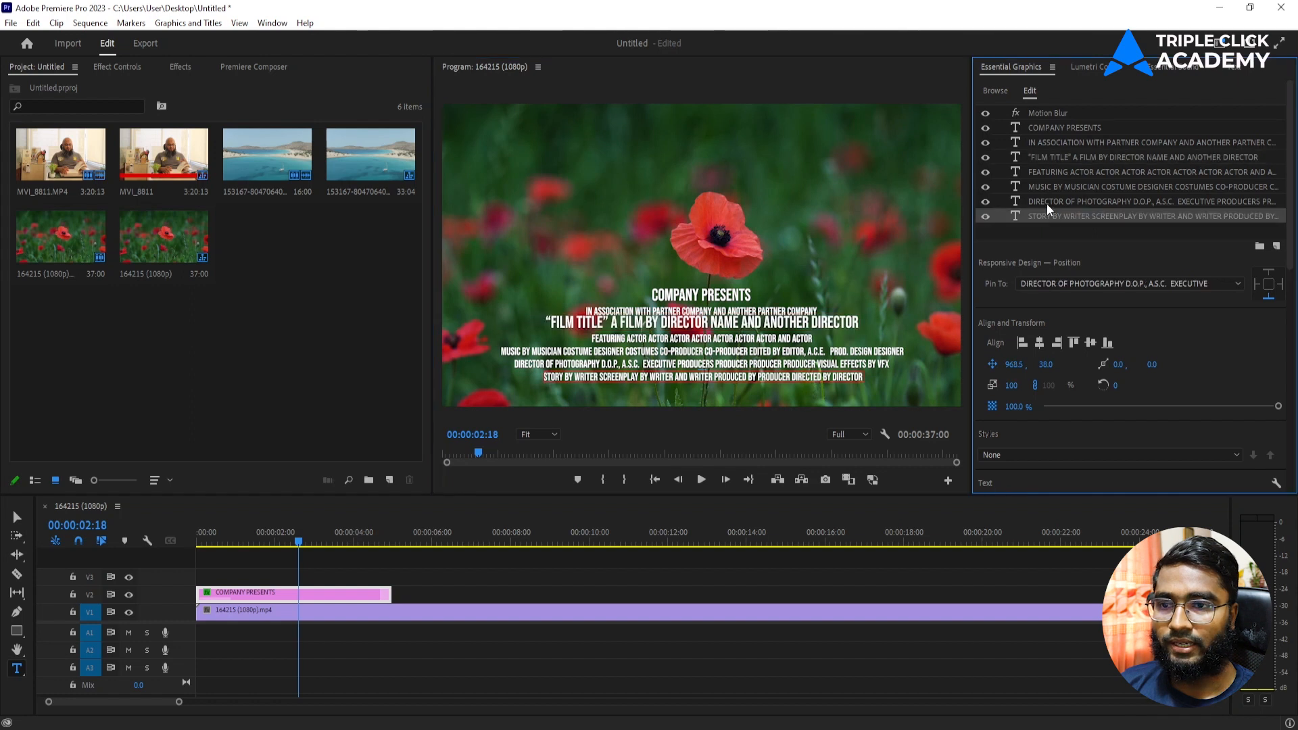
pyautogui.click(1053, 126)
pyautogui.click(1032, 120)
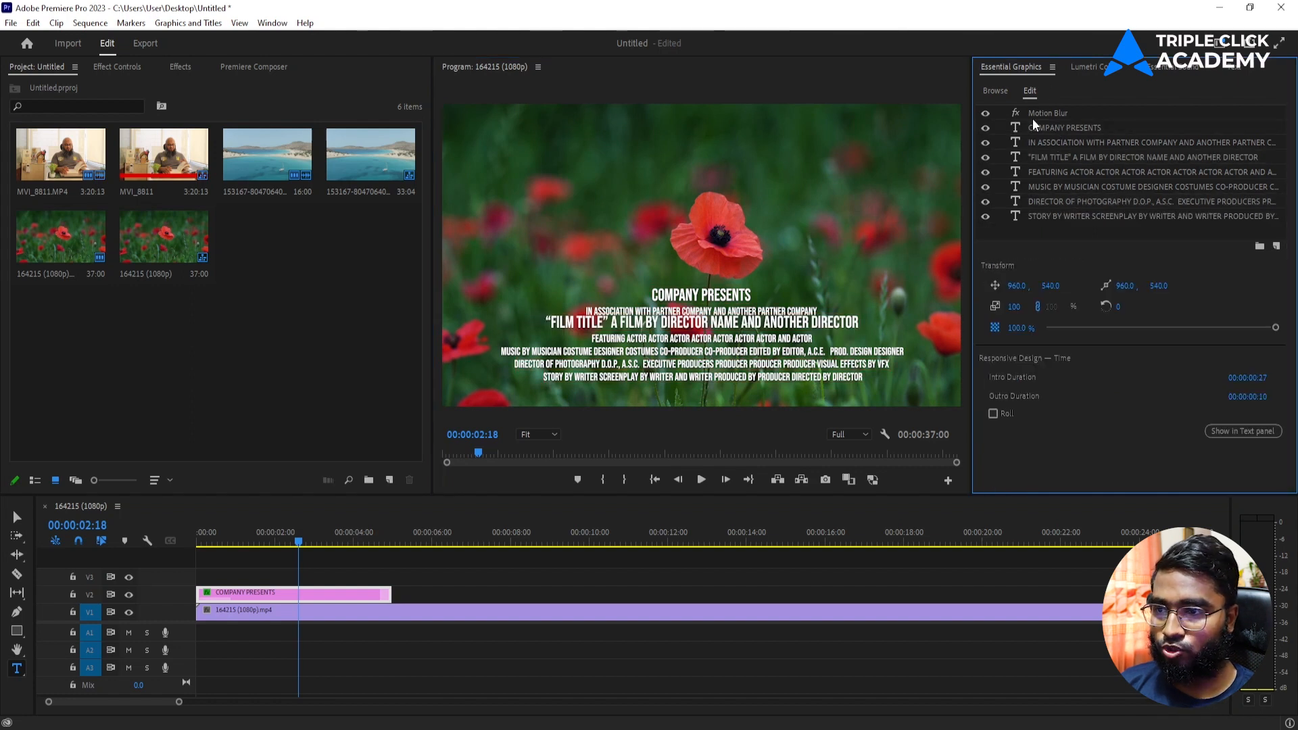
pyautogui.click(1052, 215)
pyautogui.moveTo(248, 545); pyautogui.dragTo(119, 567)
pyautogui.press('space')
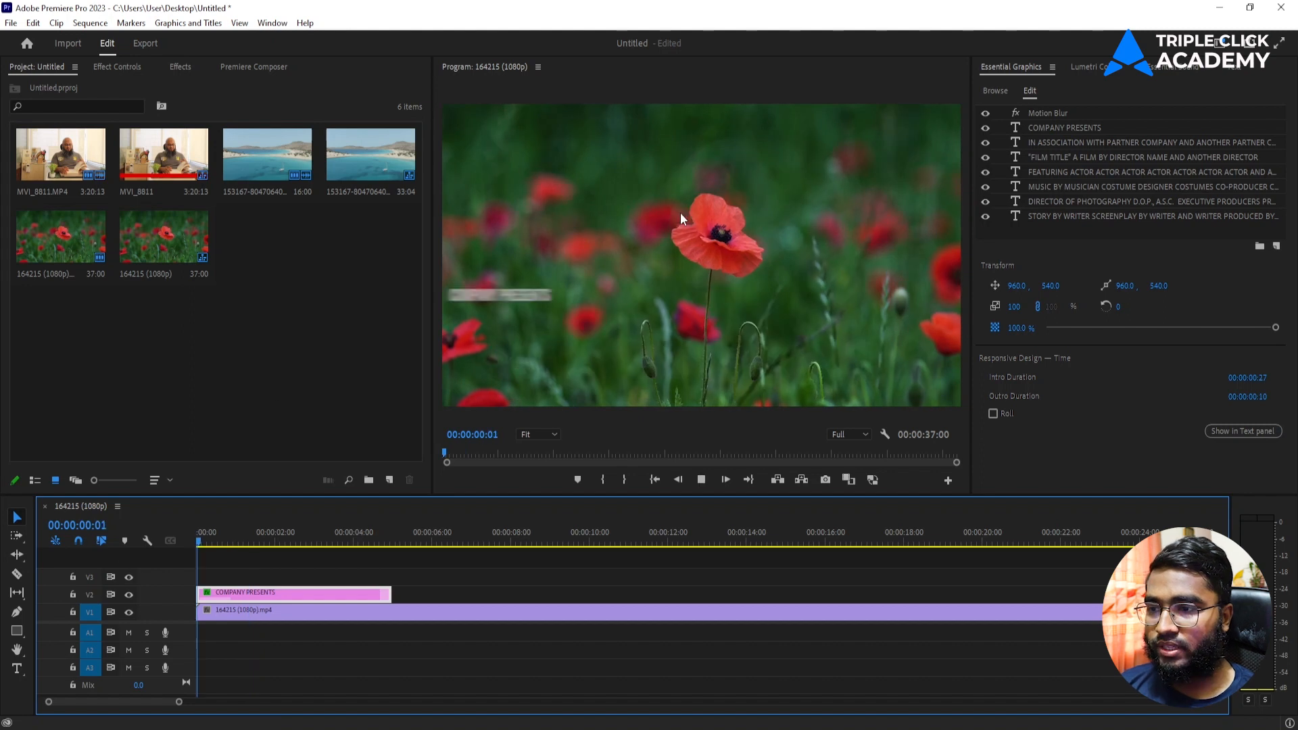